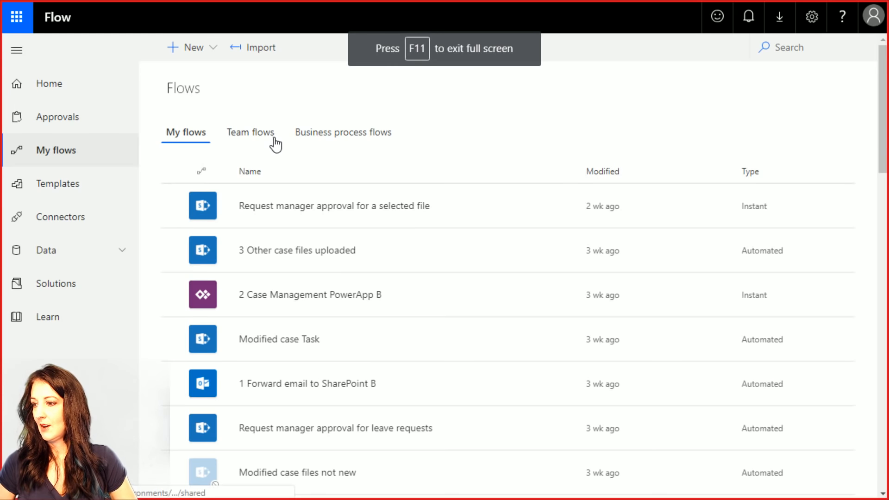
# - Create a blank flow whose trigger is a Schedule Recurrence running every 1 minute
pyautogui.click(199, 51)
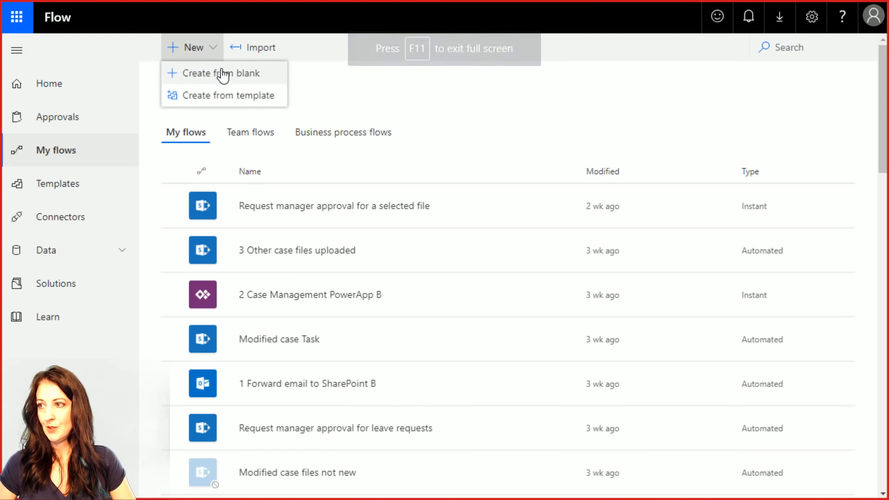
pyautogui.click(222, 70)
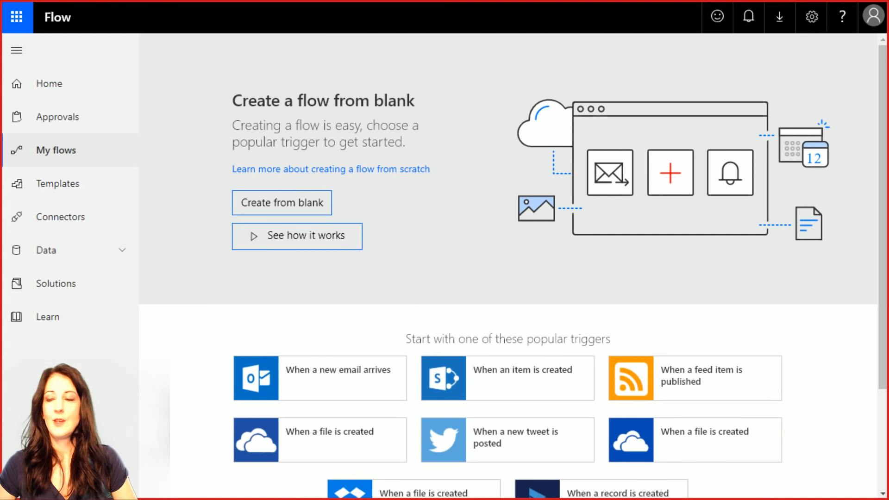
pyautogui.click(264, 212)
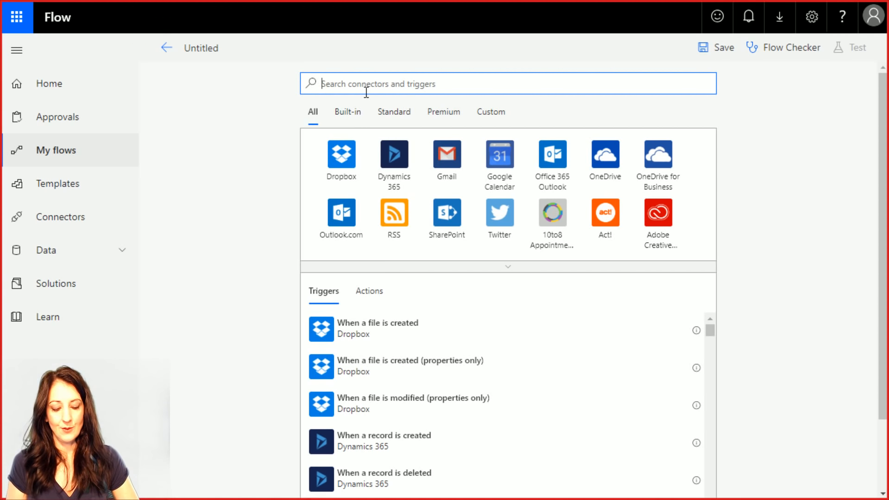
pyautogui.write('sch')
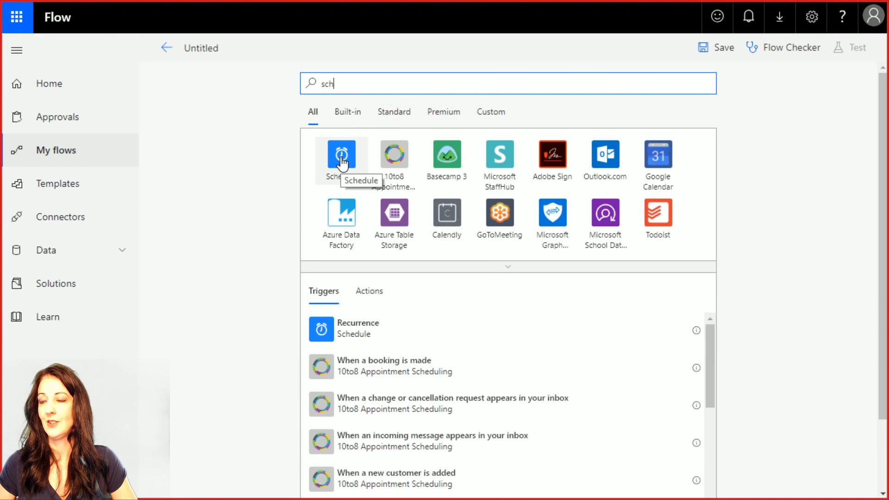
pyautogui.click(342, 160)
pyautogui.click(378, 158)
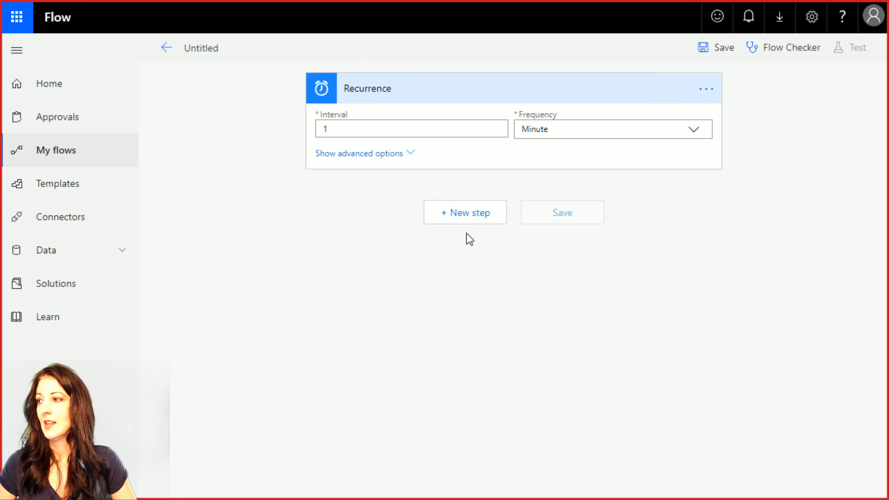
pyautogui.click(454, 209)
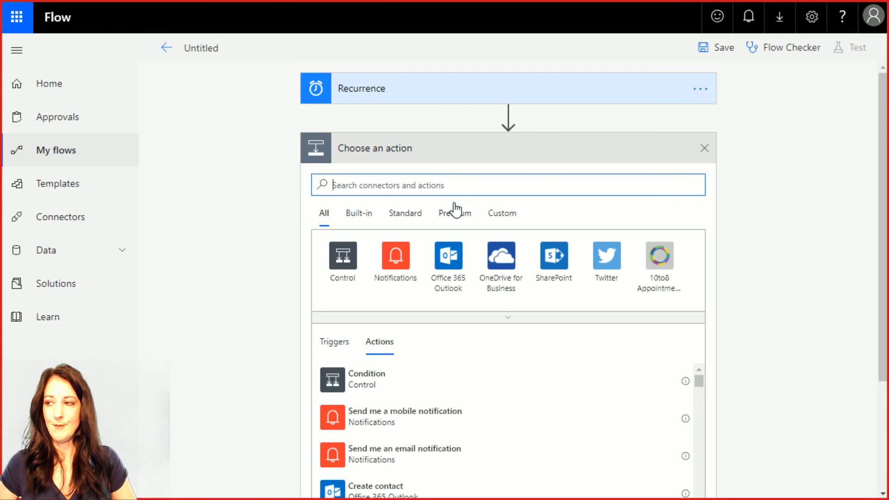
# - Search actions for 'flow' and show the Flow management connector's action list
pyautogui.write('flow')
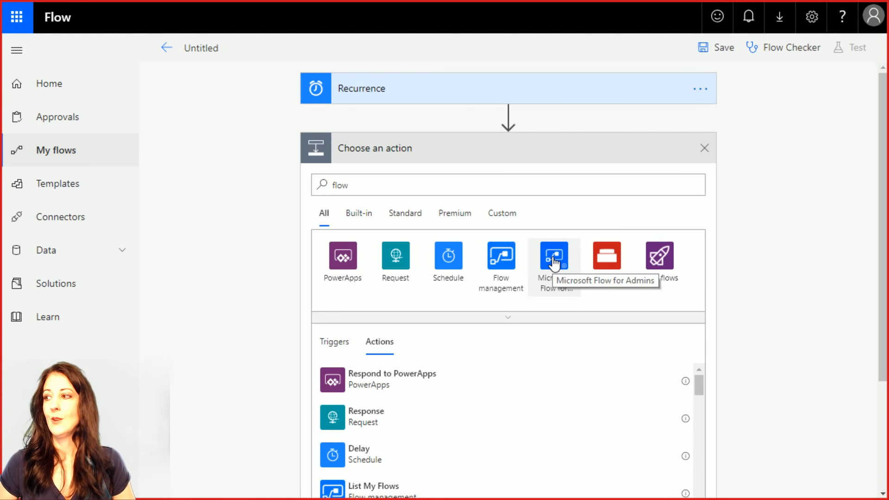
pyautogui.click(499, 263)
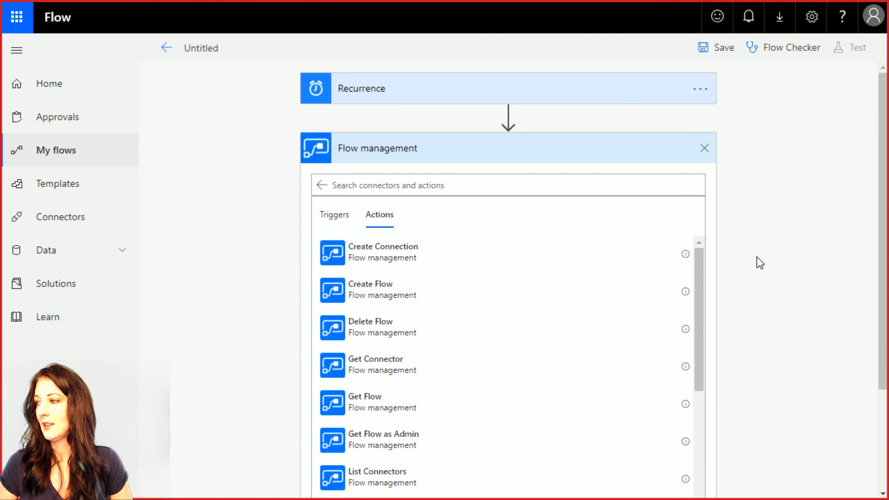
pyautogui.moveTo(701, 260); pyautogui.dragTo(725, 460)
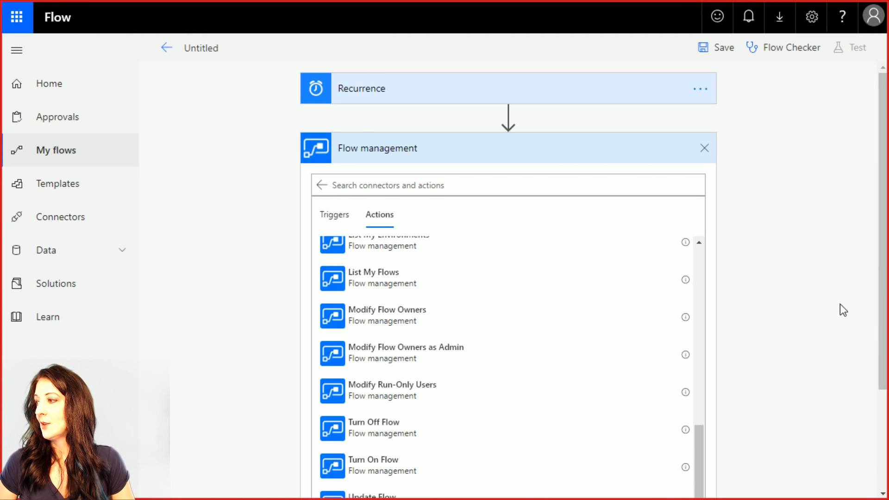
pyautogui.scroll(-2, 852, 352)
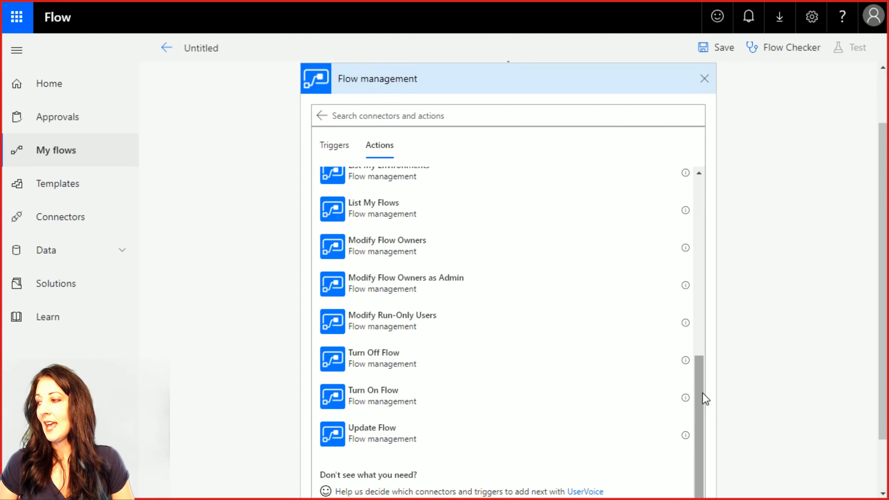
pyautogui.moveTo(702, 392); pyautogui.dragTo(698, 370)
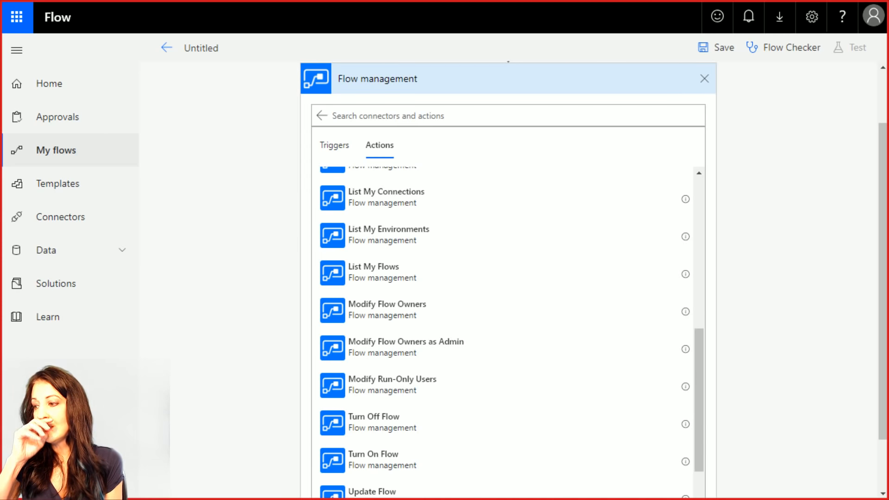
pyautogui.moveTo(696, 351); pyautogui.dragTo(721, 389)
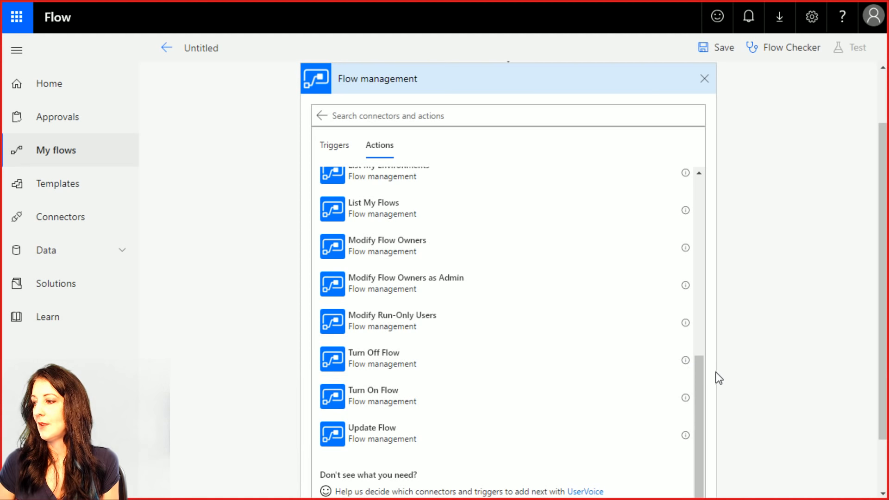
pyautogui.moveTo(701, 366); pyautogui.dragTo(712, 174)
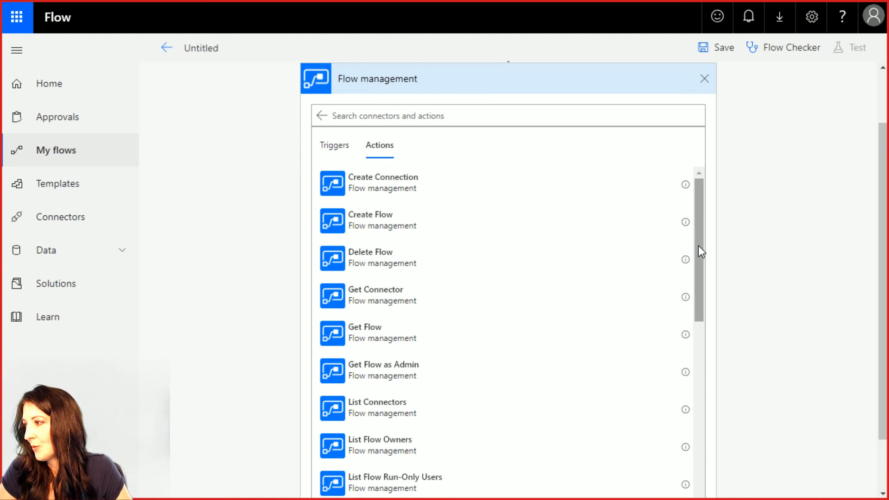
pyautogui.moveTo(699, 245); pyautogui.dragTo(702, 217)
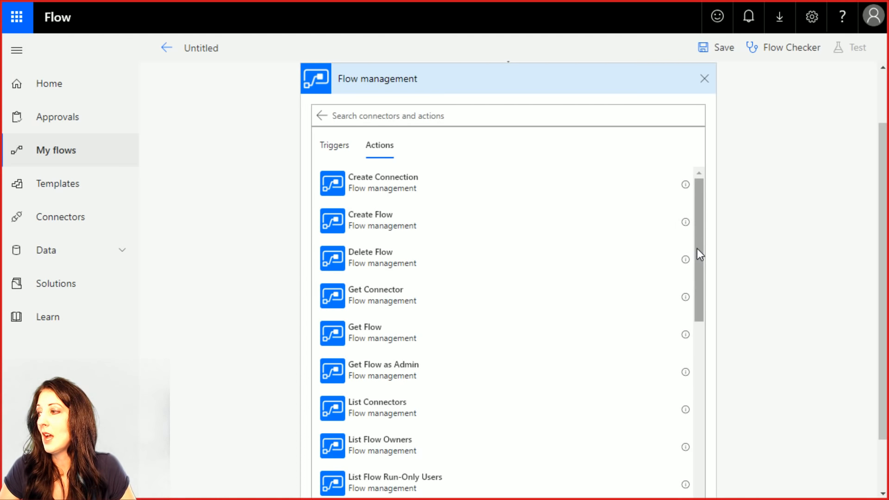
pyautogui.moveTo(703, 248)
pyautogui.mouseDown()
pyautogui.moveTo(705, 259)
pyautogui.moveTo(709, 238)
pyautogui.mouseUp()
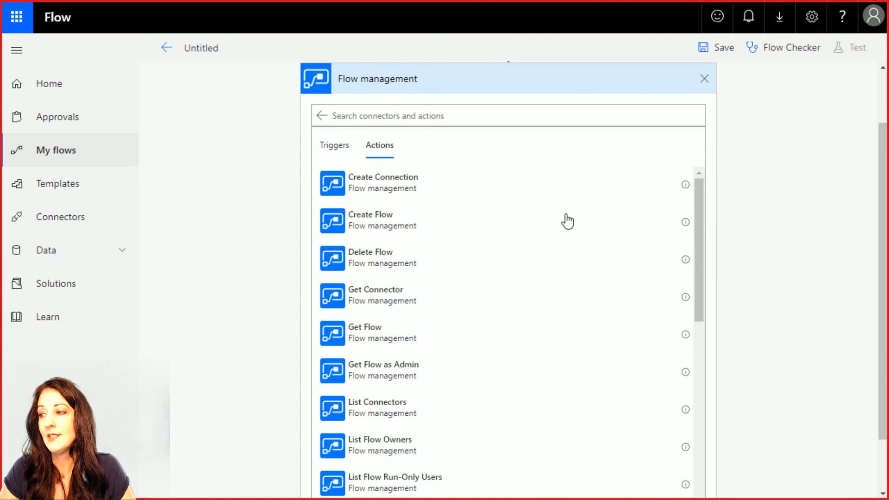
# - Add a Create Flow action after Recurrence using the Upgrade environment
pyautogui.click(403, 227)
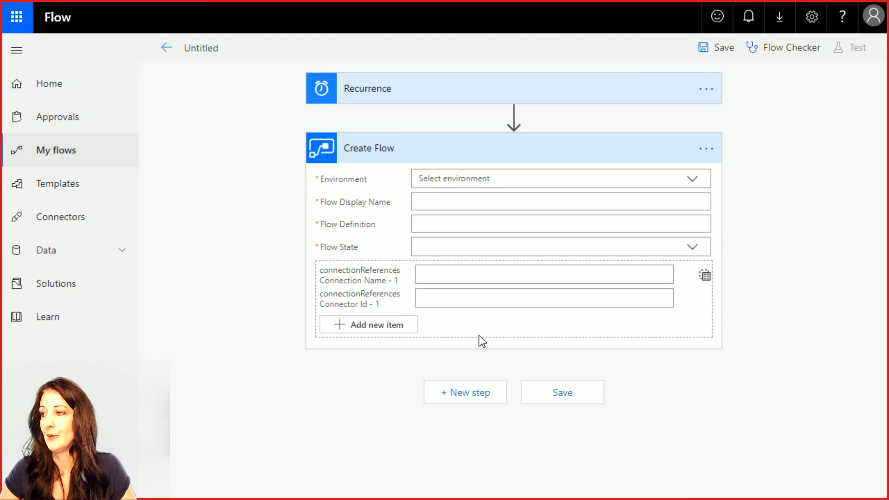
pyautogui.click(693, 178)
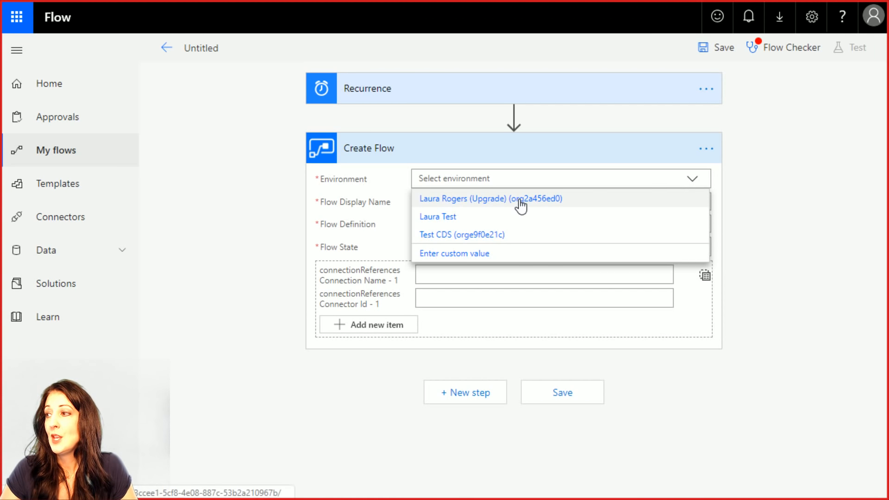
pyautogui.click(491, 200)
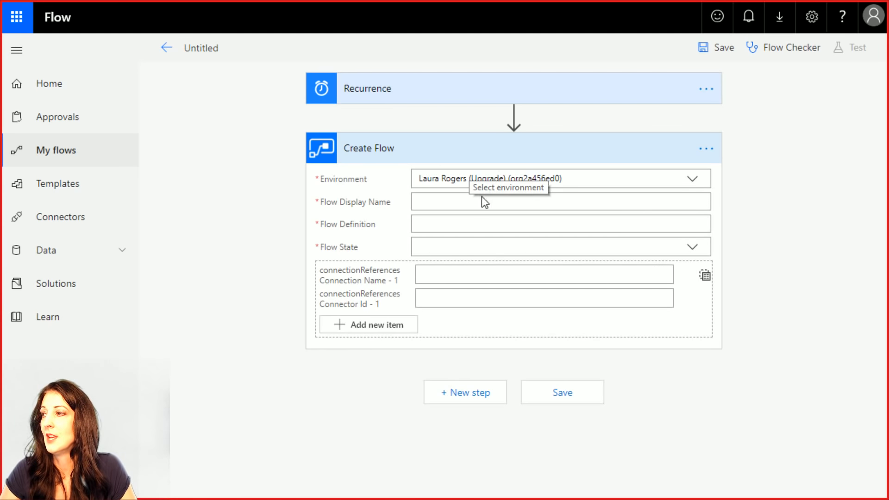
# - Fill Create Flow with display name 'New Test Flow', definition 'test stuff' and state Started
pyautogui.click(456, 203)
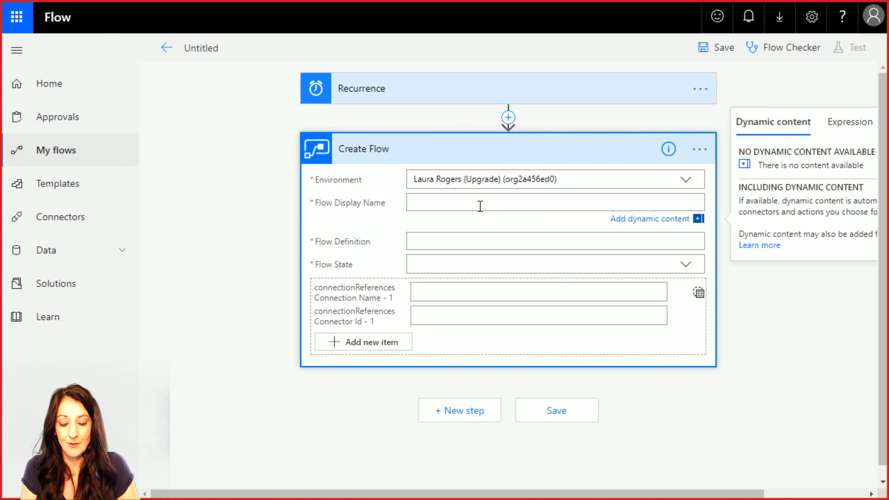
pyautogui.write('T')
pyautogui.press('BackSpace')
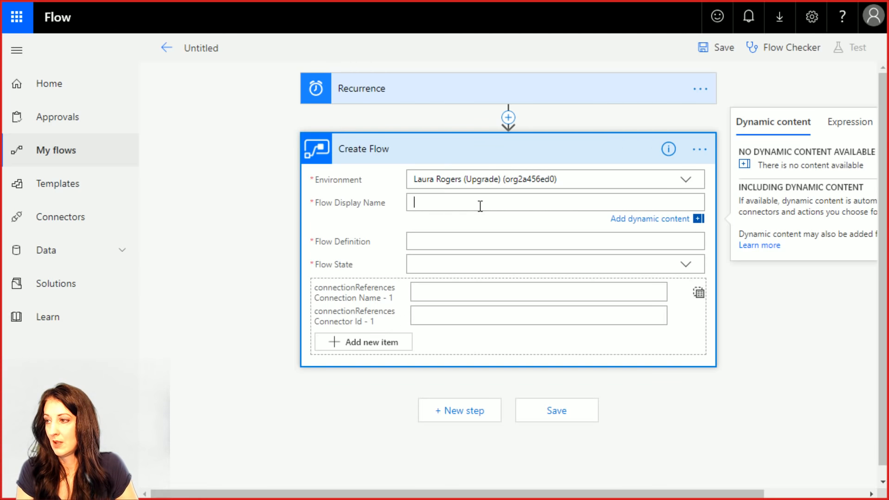
pyautogui.write('New Test Flow')
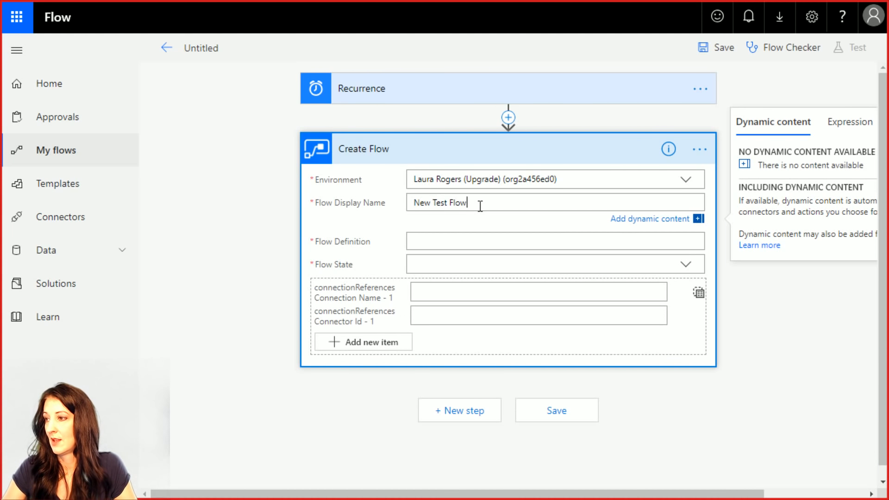
pyautogui.click(470, 241)
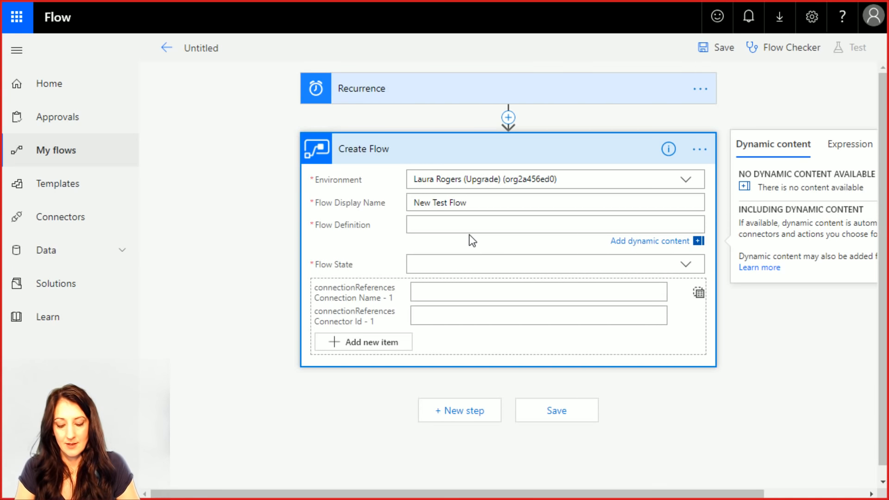
pyautogui.write('test stuff')
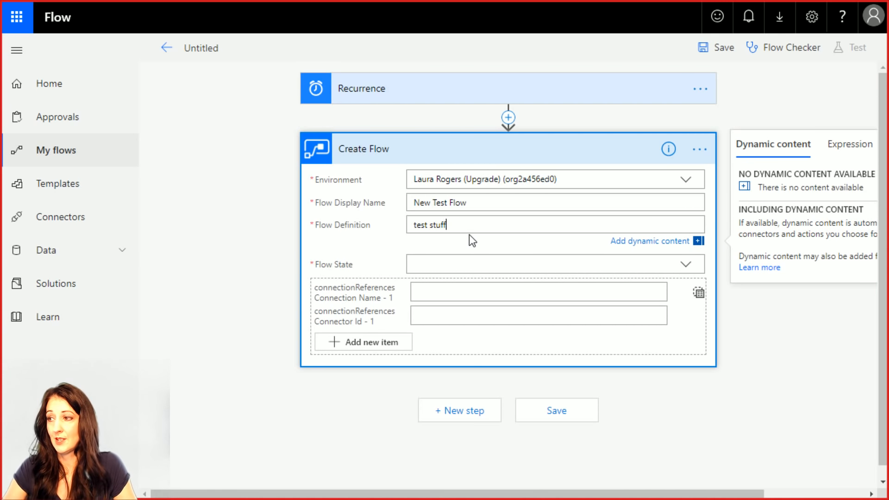
pyautogui.click(685, 263)
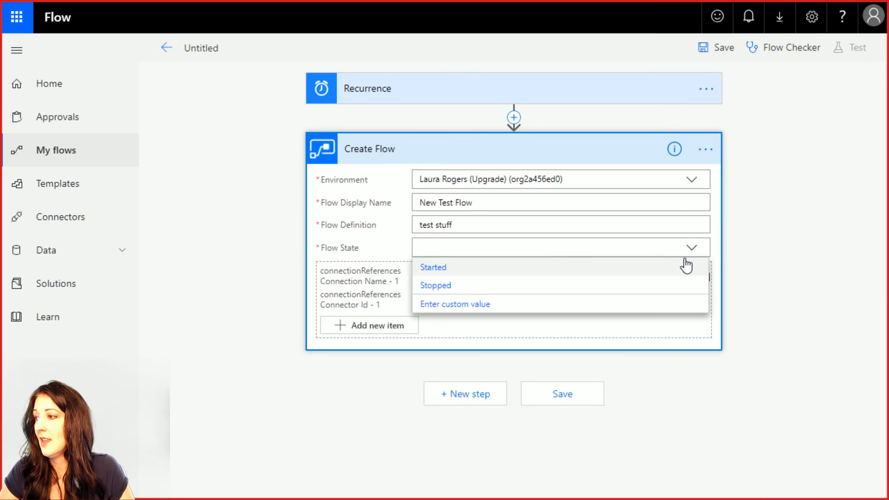
pyautogui.click(482, 271)
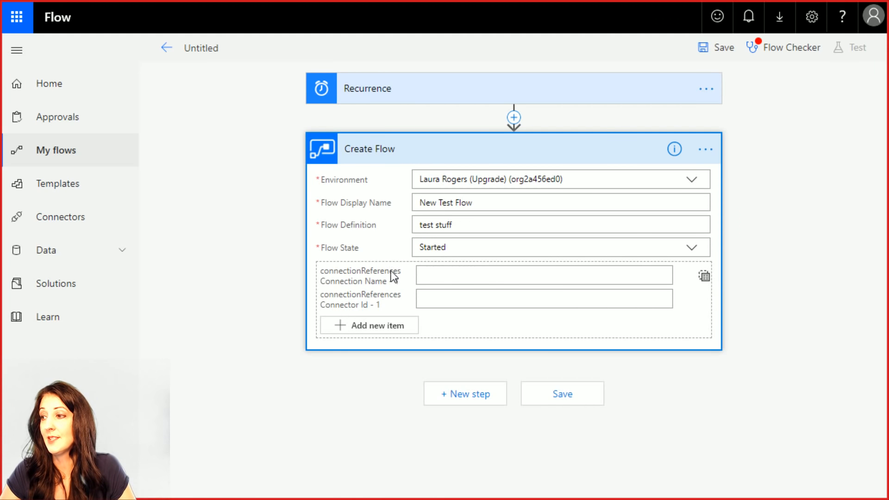
pyautogui.click(444, 278)
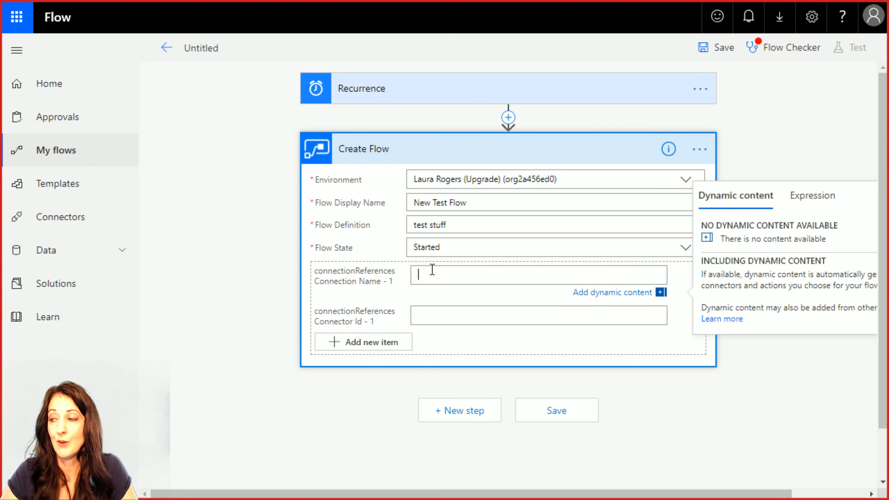
# - Insert a Flow management Create Connection step before Create Flow, using the Upgrade environment
pyautogui.click(509, 118)
pyautogui.click(532, 145)
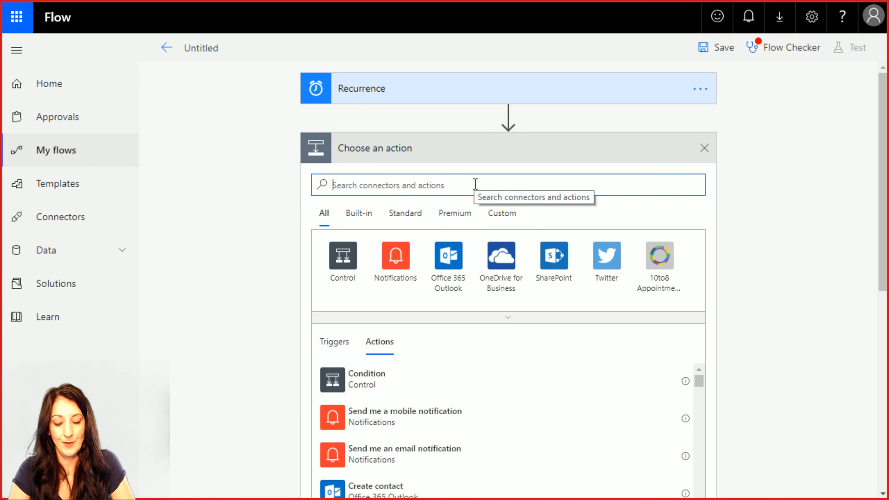
pyautogui.write('flow')
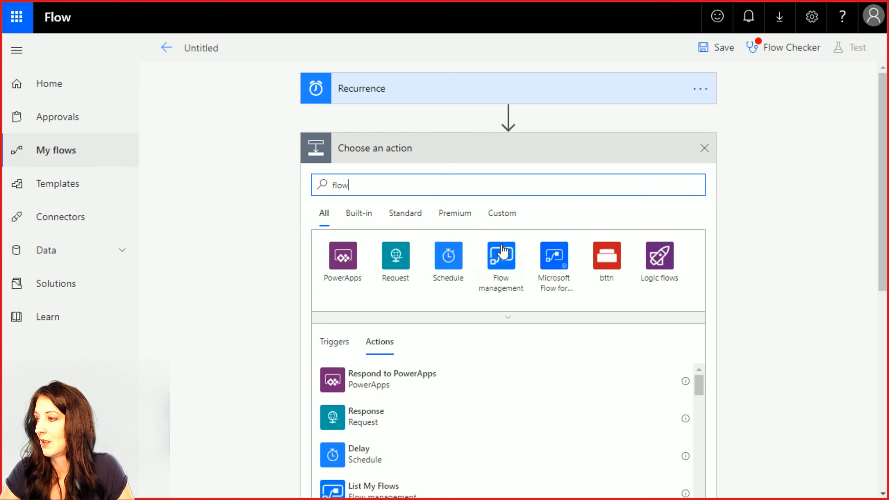
pyautogui.click(500, 253)
pyautogui.click(413, 254)
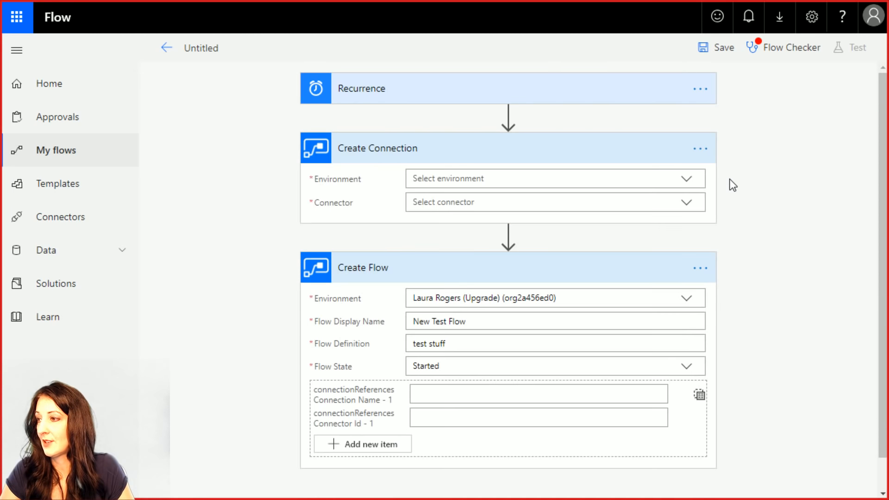
pyautogui.click(688, 183)
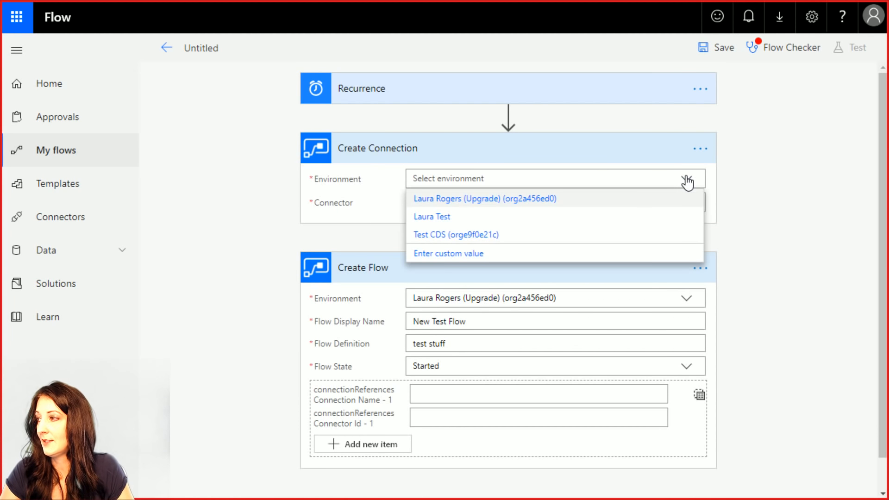
pyautogui.click(496, 199)
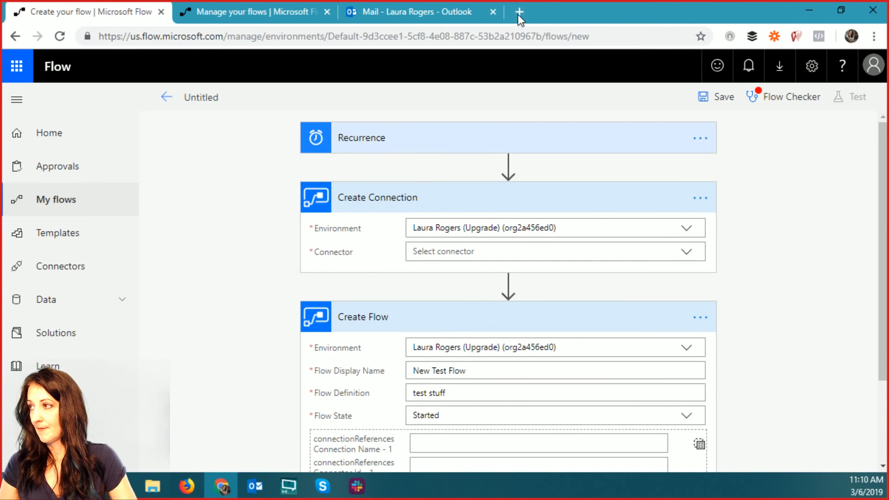
# - Search 'microsoft flow plans' in a new Chrome tab
pyautogui.click(518, 13)
pyautogui.write('microsoft ')
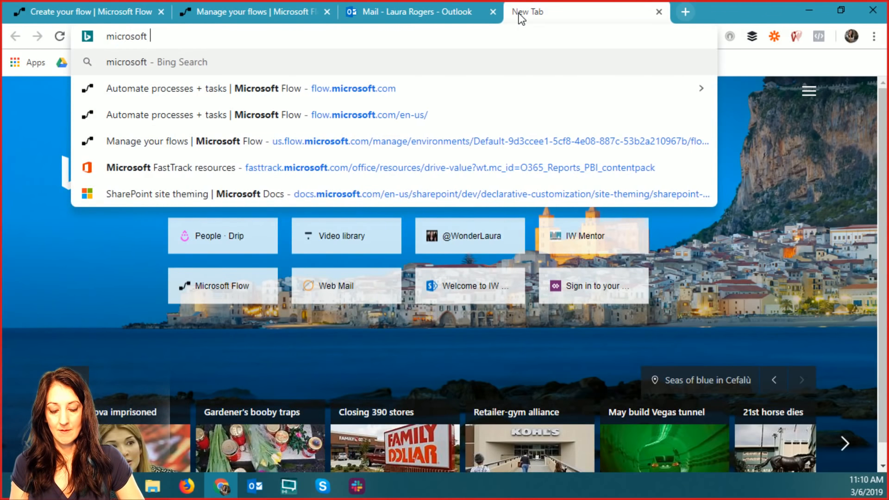
pyautogui.write('flow plans')
pyautogui.press('Return')
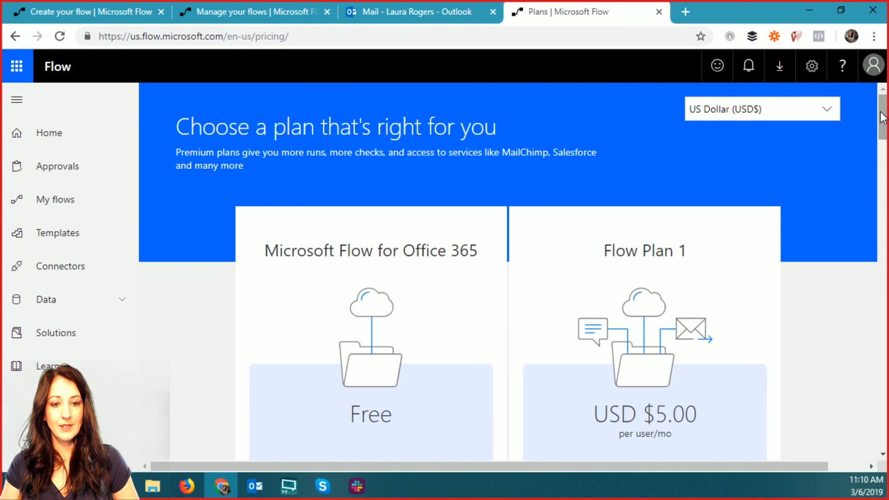
# - Scroll the pricing page to Flow Plan 2 at $15.00 per user/month and go full screen
pyautogui.scroll(-1, 883, 120)
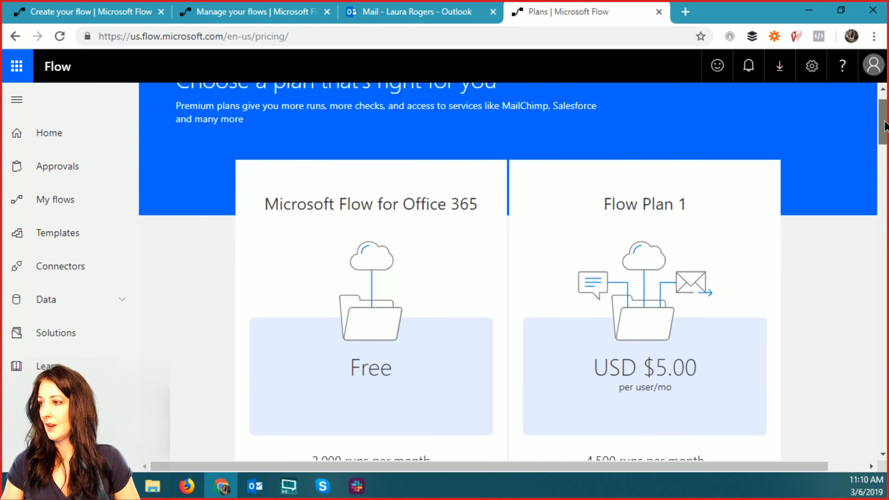
pyautogui.moveTo(884, 125); pyautogui.dragTo(883, 181)
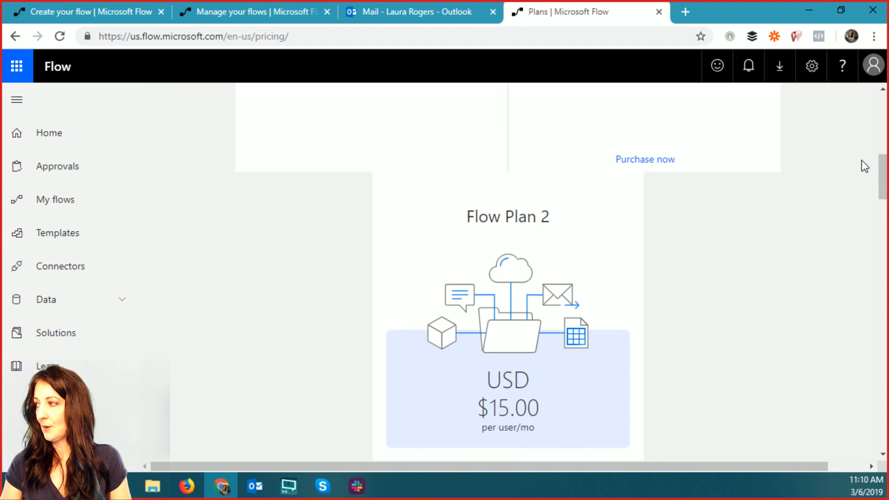
pyautogui.press('F11')
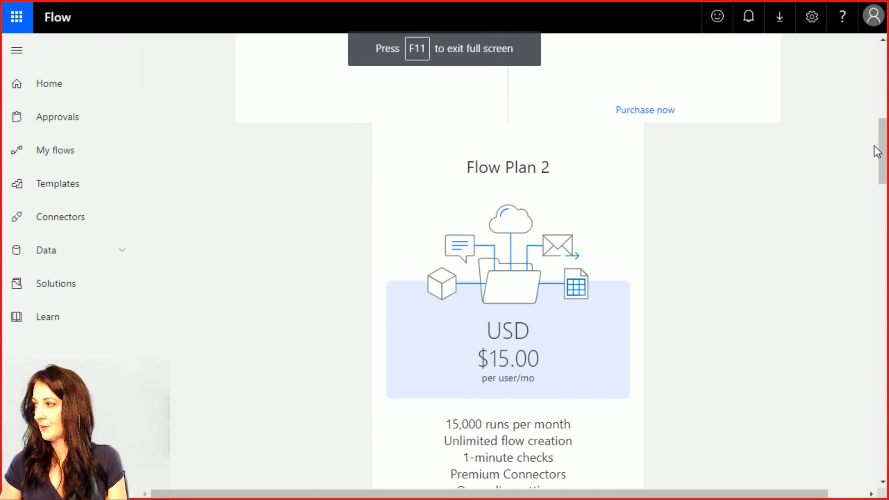
# - Review the plans' feature comparison table, including flow frequencies, then exit full screen
pyautogui.moveTo(883, 148); pyautogui.dragTo(885, 325)
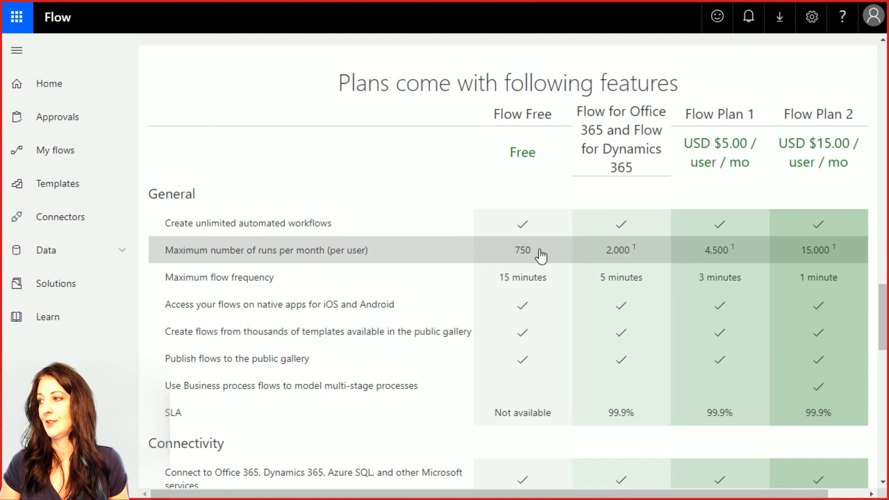
pyautogui.scroll(-3, 544, 302)
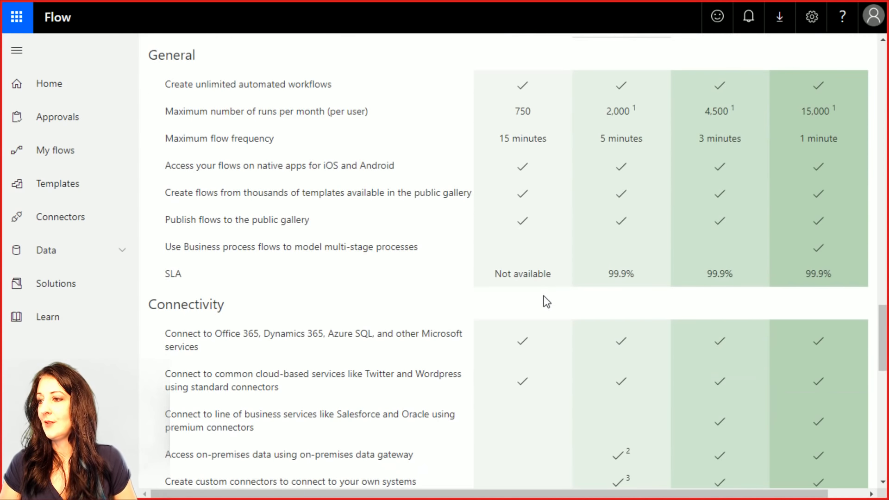
pyautogui.scroll(2, 545, 302)
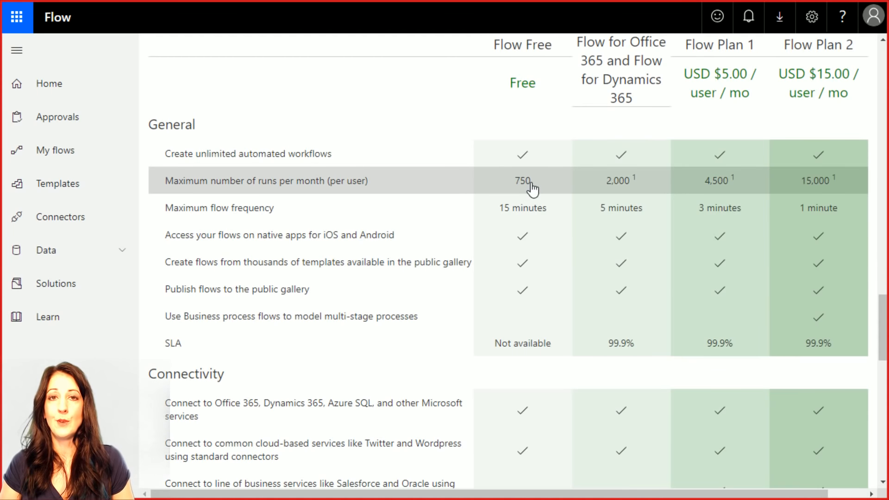
pyautogui.scroll(-12, 570, 224)
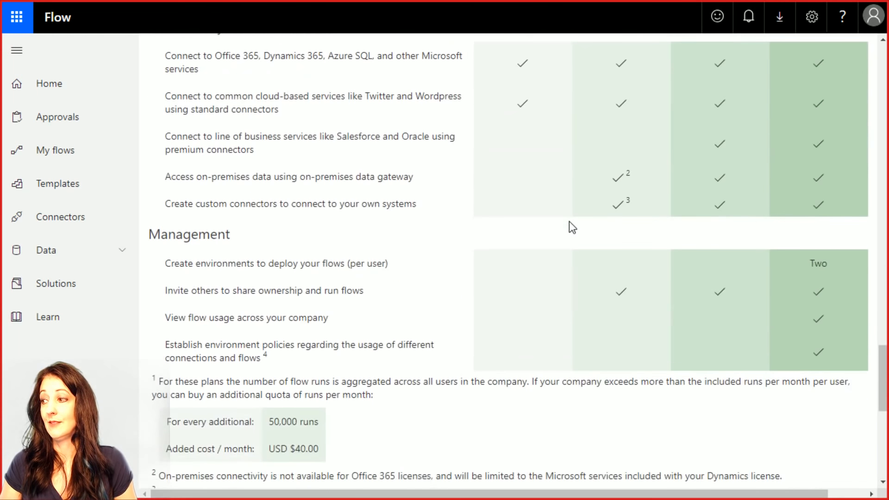
pyautogui.scroll(4, 568, 222)
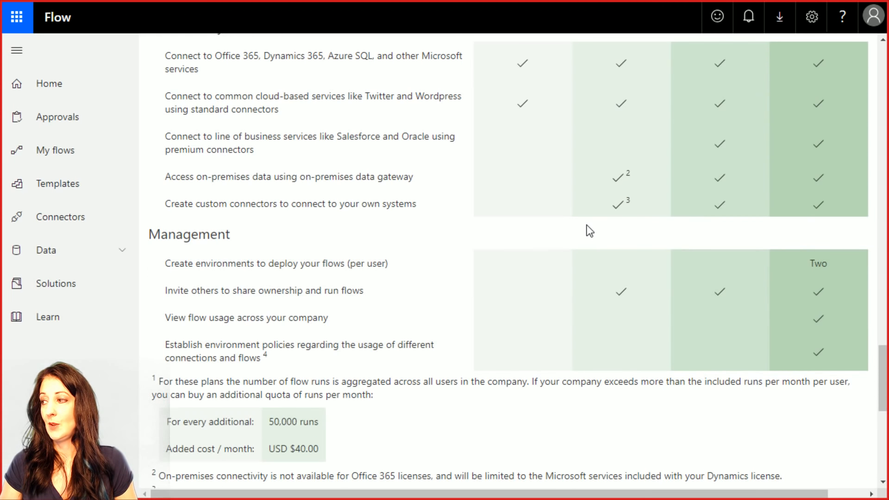
pyautogui.scroll(9, 588, 230)
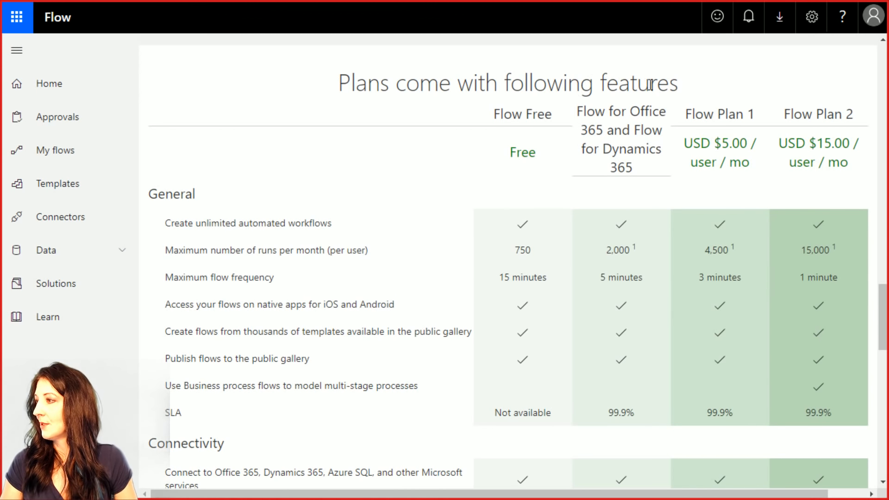
pyautogui.press('F11')
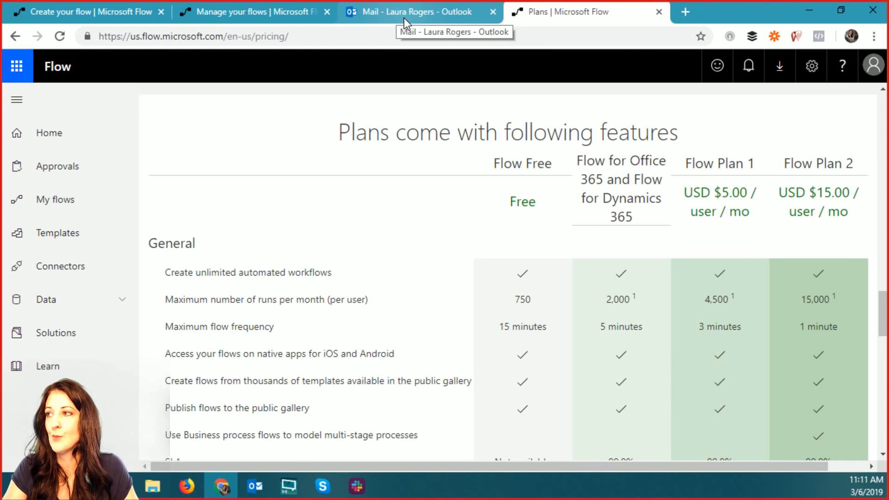
# - Check the 'Manage your flows' details tab, then go back to the Untitled flow editor
pyautogui.click(260, 15)
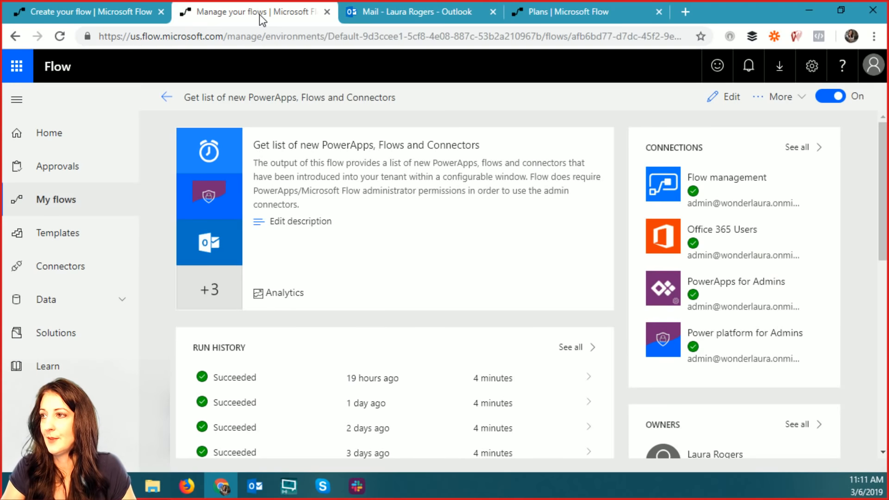
pyautogui.click(85, 15)
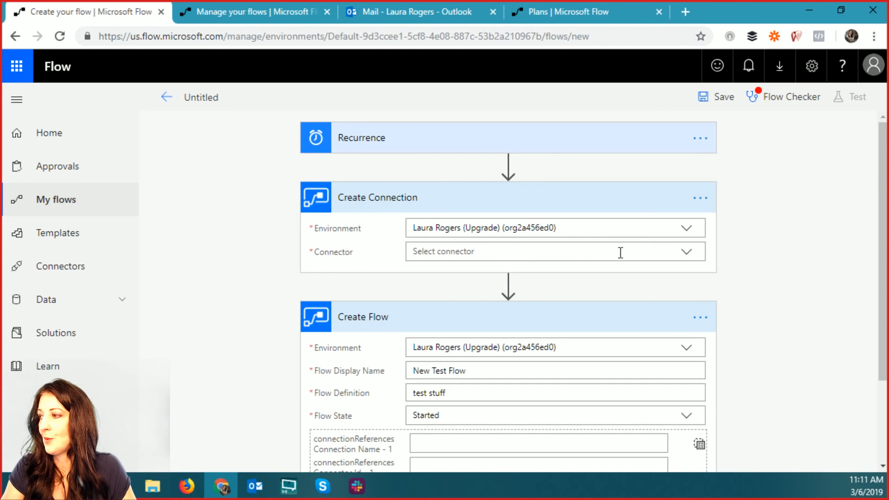
# - Pick MSN Weather from the Connector list of the Create Connection step
pyautogui.click(691, 254)
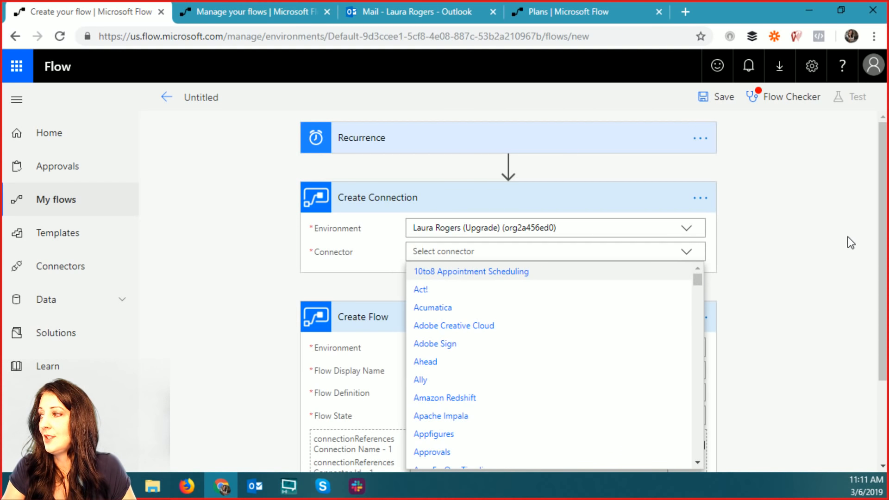
pyautogui.scroll(-1, 788, 236)
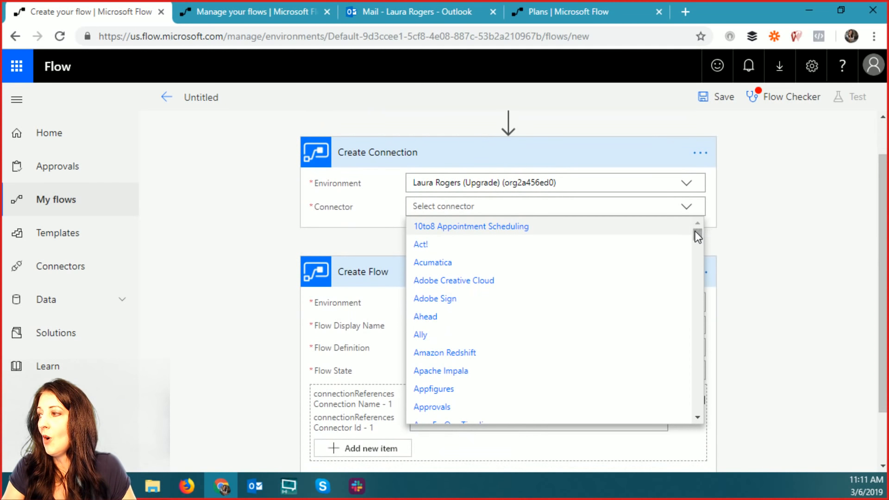
pyautogui.moveTo(696, 232); pyautogui.dragTo(712, 343)
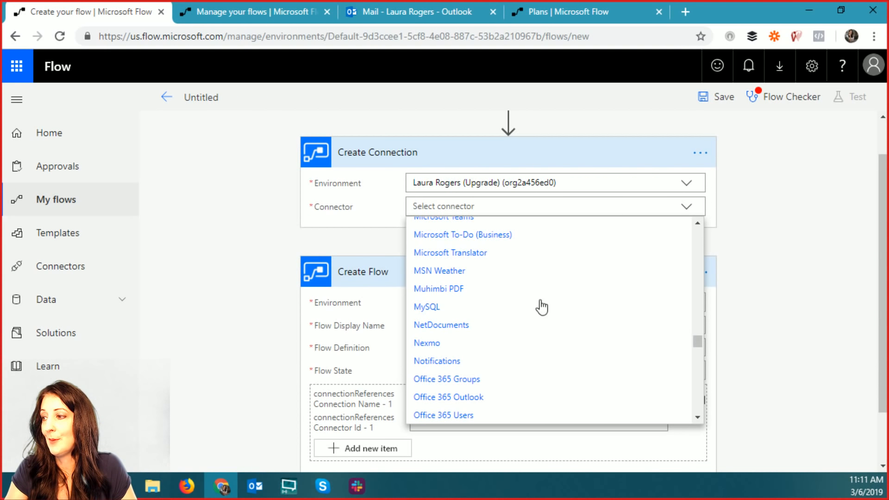
pyautogui.click(467, 272)
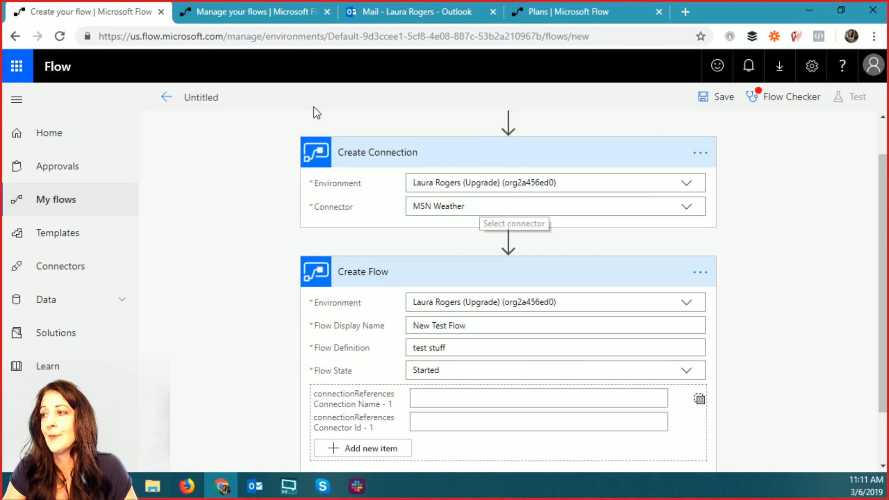
# - Insert a Flow management Get Connector action directly below the Create Connection step
pyautogui.click(508, 240)
pyautogui.click(502, 260)
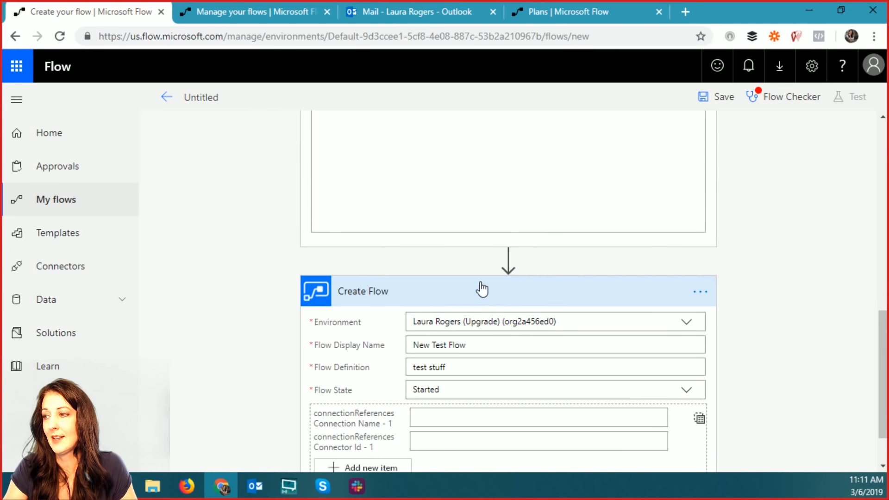
pyautogui.scroll(-3, 521, 321)
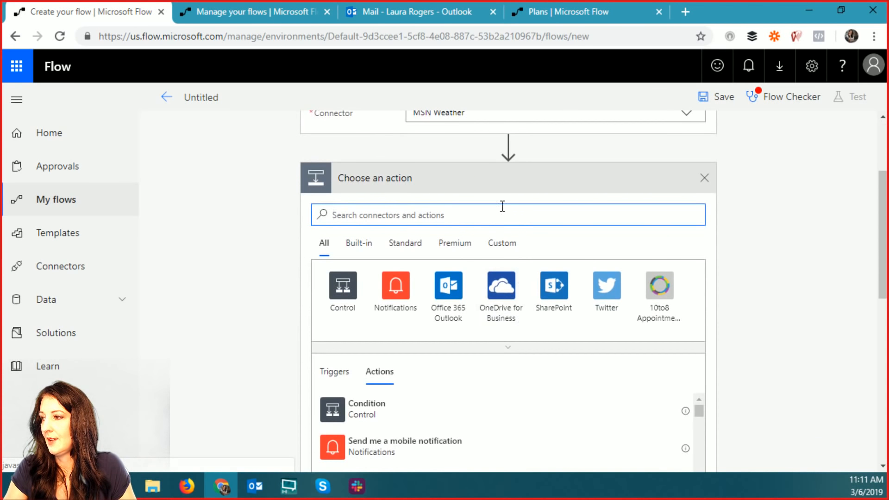
pyautogui.write('flow')
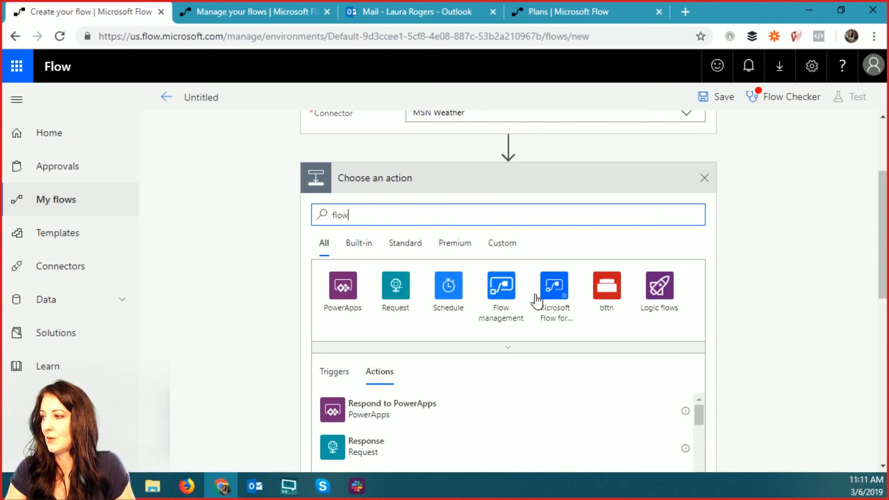
pyautogui.click(502, 292)
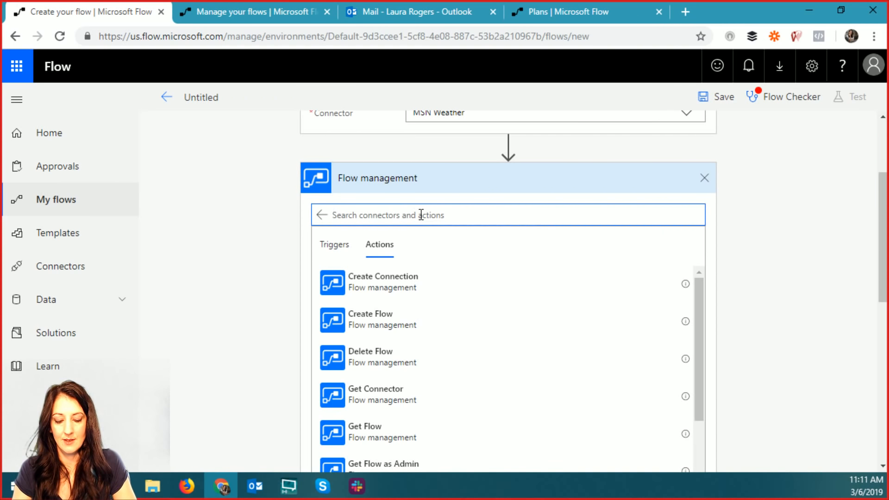
pyautogui.write('get')
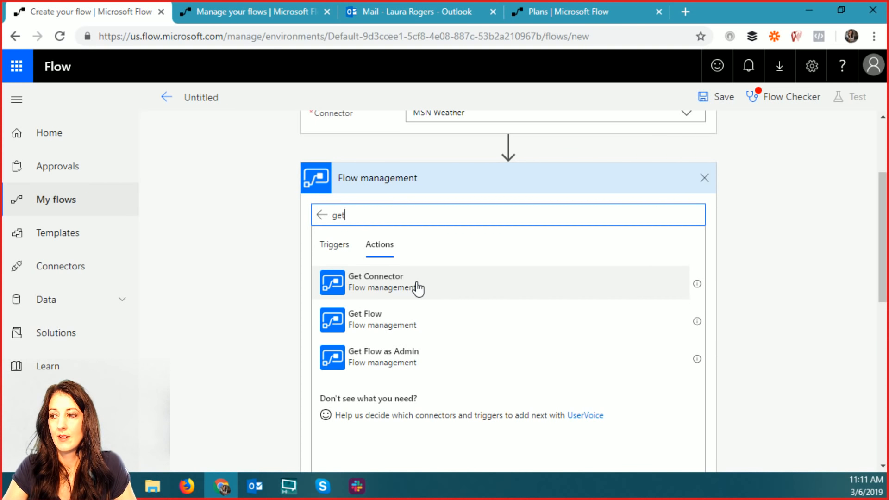
pyautogui.click(418, 287)
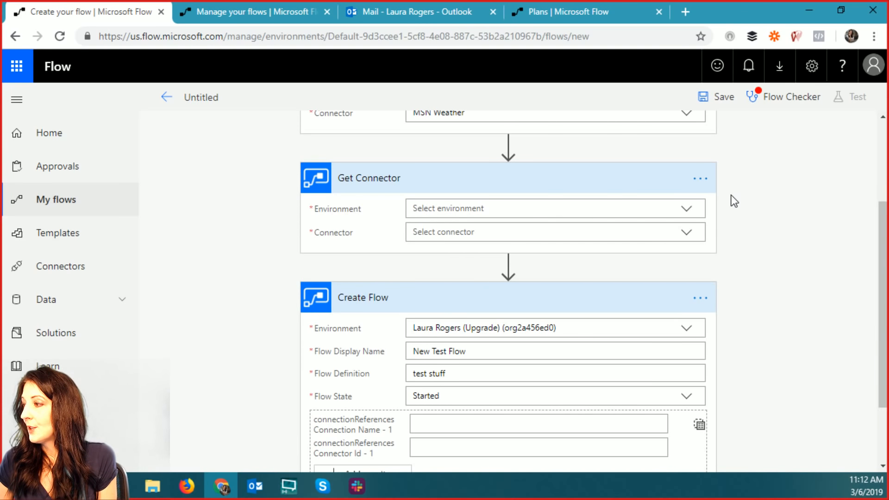
pyautogui.scroll(3, 732, 201)
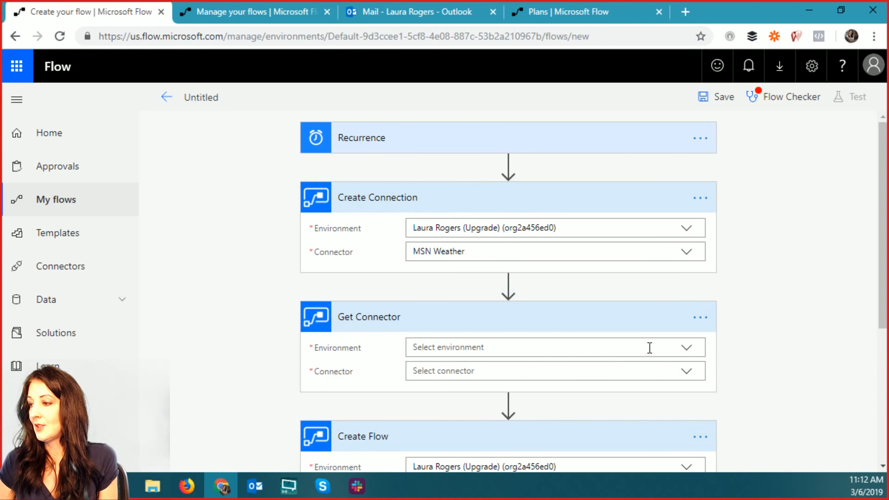
# - Set the Get Connector step to the Upgrade environment with SharePoint as its connector
pyautogui.click(687, 349)
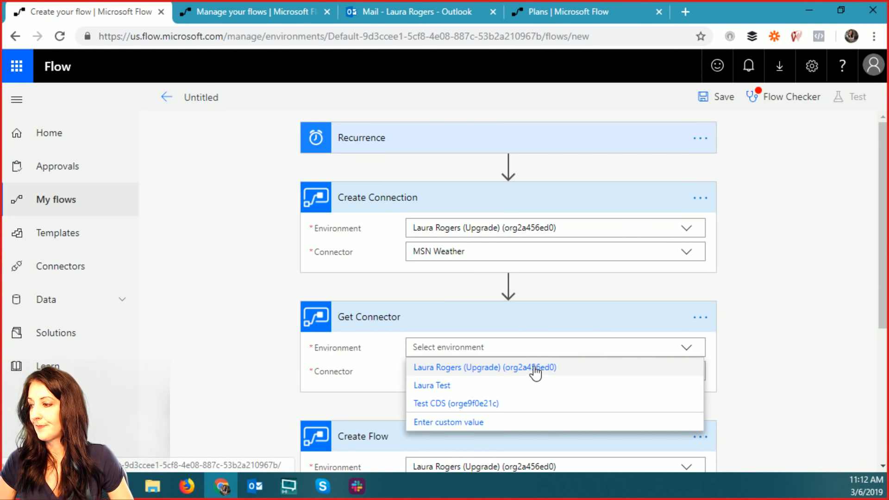
pyautogui.click(536, 368)
pyautogui.scroll(-2, 796, 364)
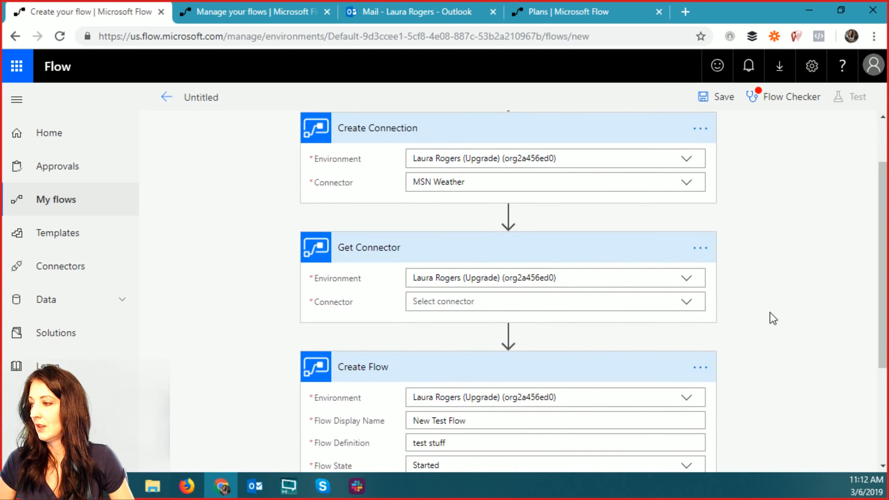
pyautogui.click(688, 309)
pyautogui.scroll(-2, 807, 313)
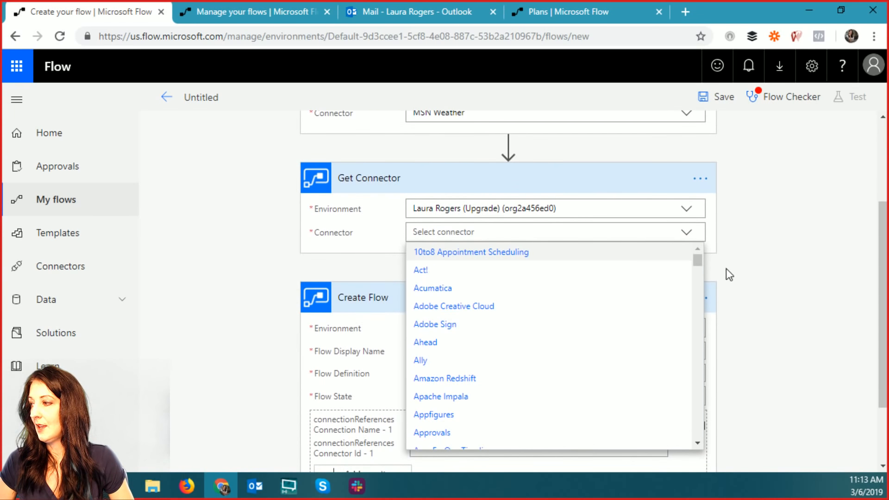
pyautogui.moveTo(697, 261); pyautogui.dragTo(694, 410)
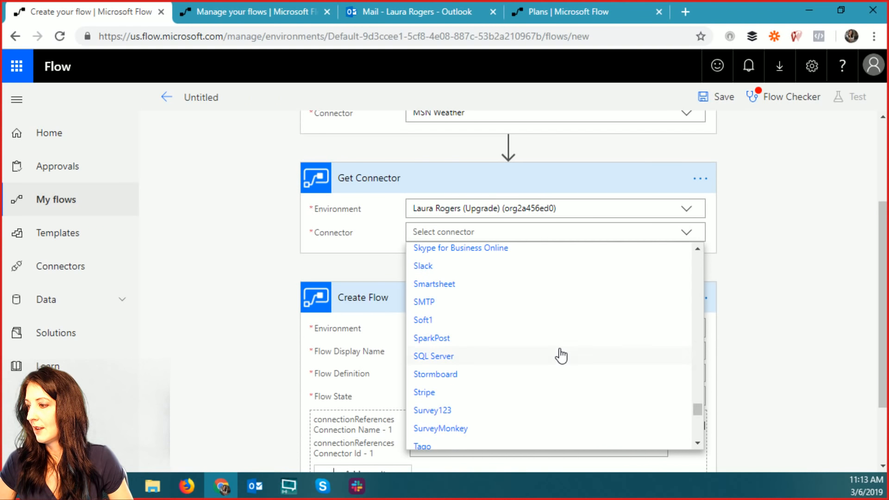
pyautogui.scroll(4, 546, 343)
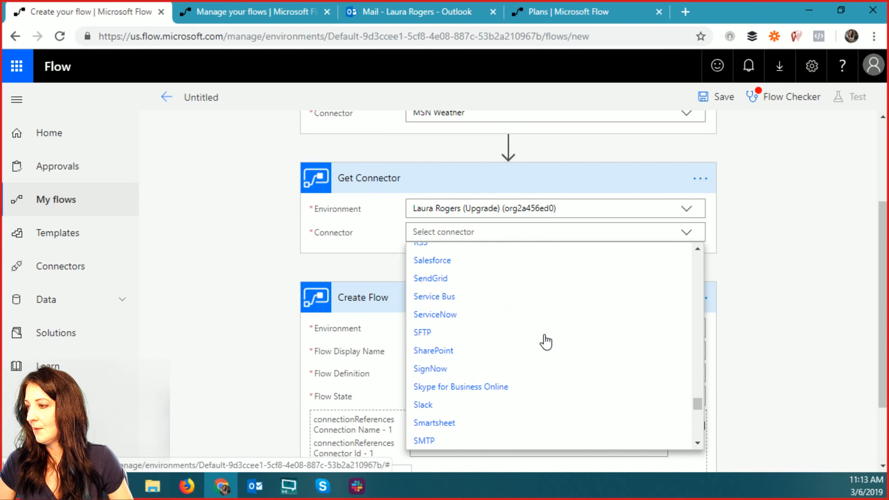
pyautogui.click(438, 351)
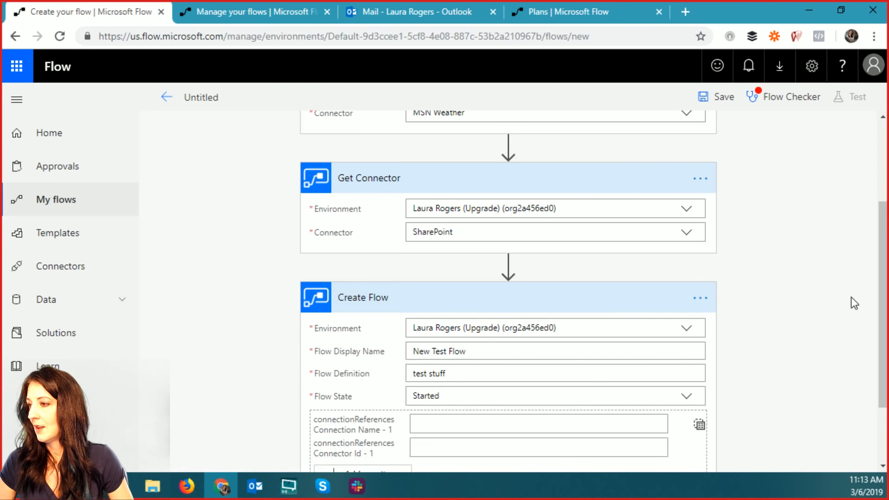
pyautogui.scroll(2, 797, 221)
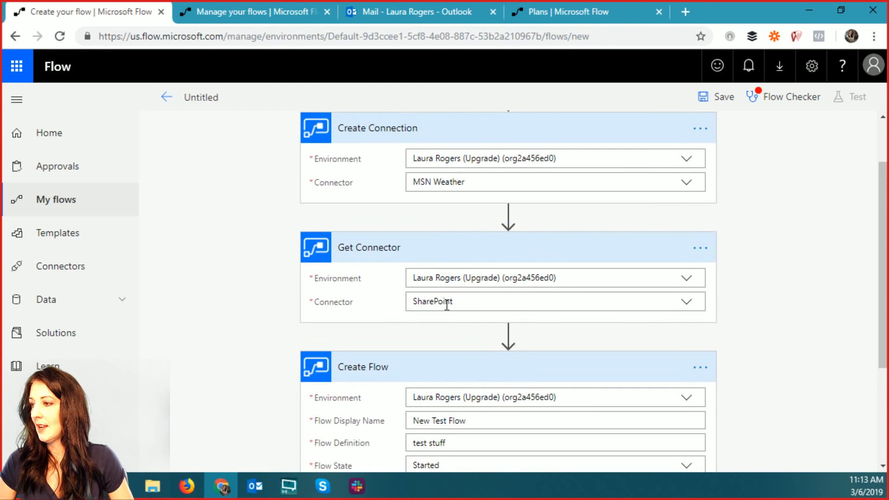
pyautogui.scroll(-3, 743, 340)
pyautogui.scroll(-1, 743, 340)
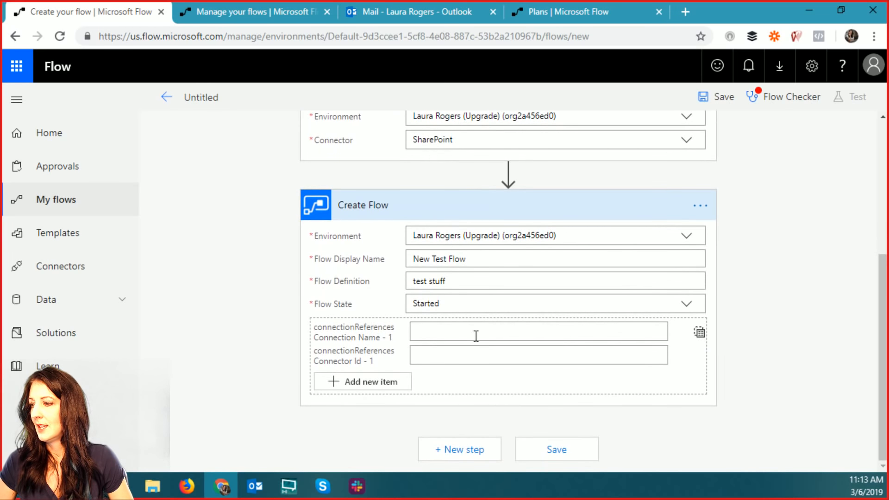
# - Enter 'test SharePoint' as the Create Flow step's first connectionReferences Connection Name
pyautogui.click(423, 335)
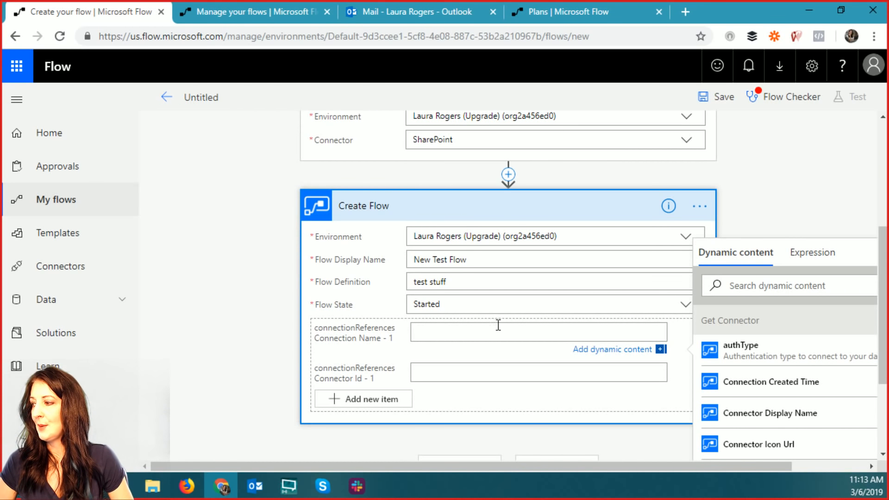
pyautogui.write('test ')
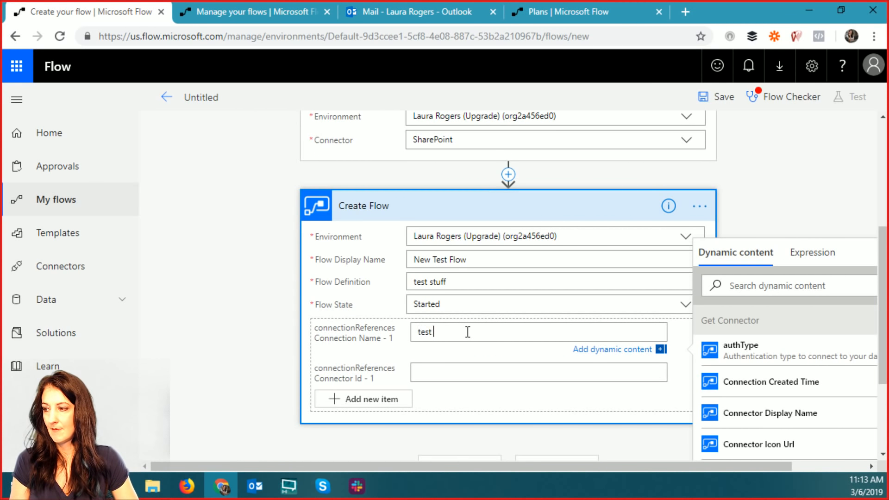
pyautogui.write('SharePoint')
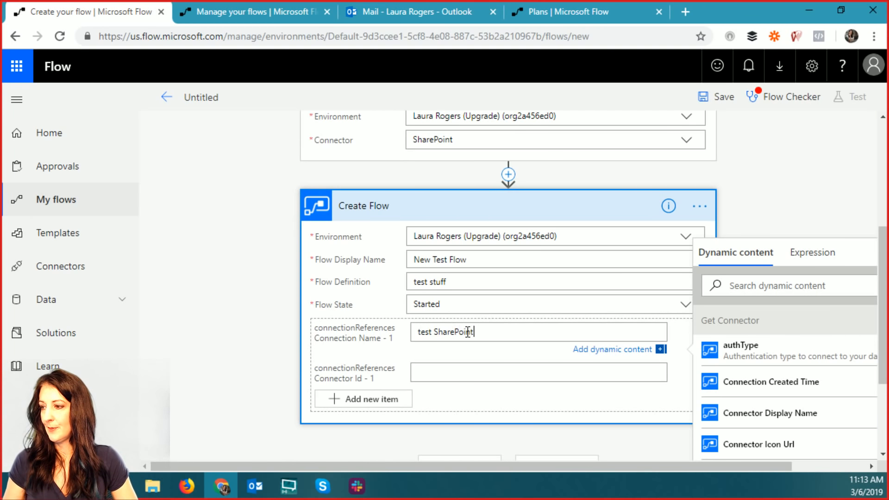
pyautogui.click(496, 373)
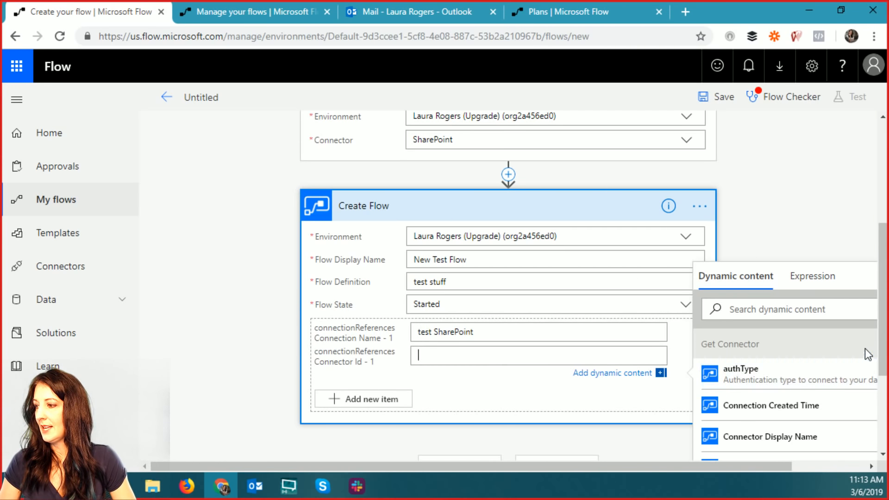
pyautogui.scroll(-2, 881, 341)
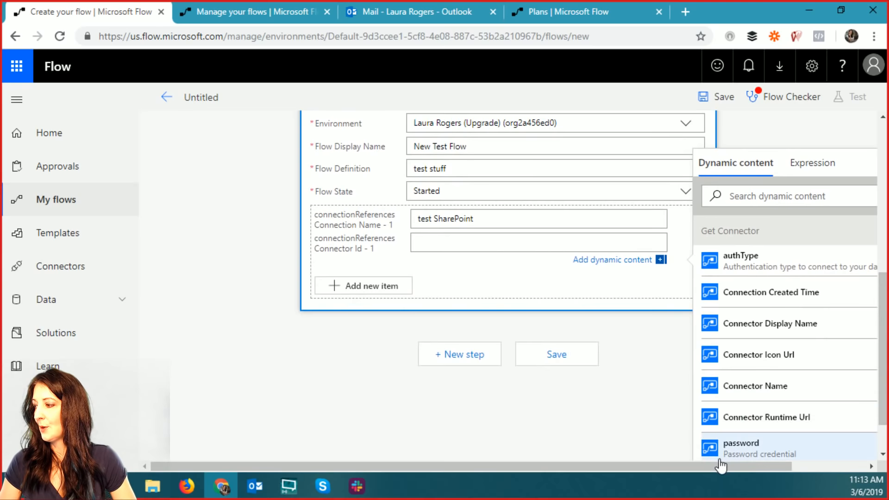
pyautogui.moveTo(712, 466); pyautogui.dragTo(852, 466)
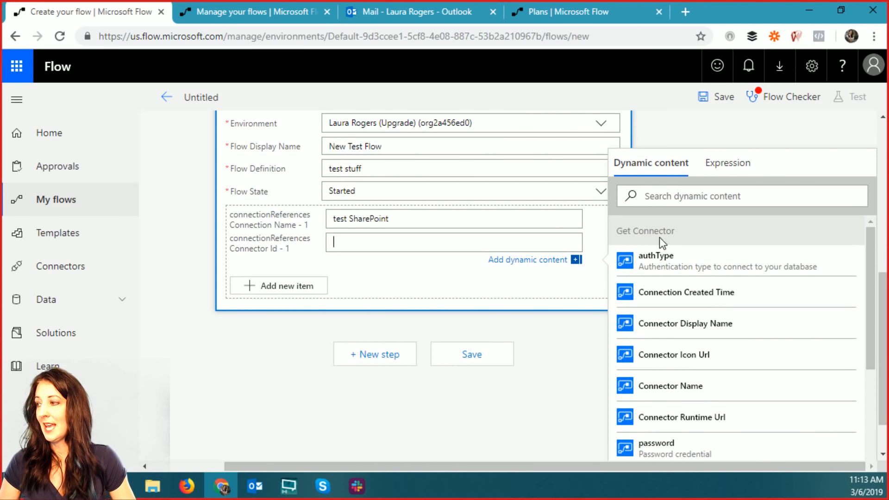
pyautogui.scroll(4, 688, 236)
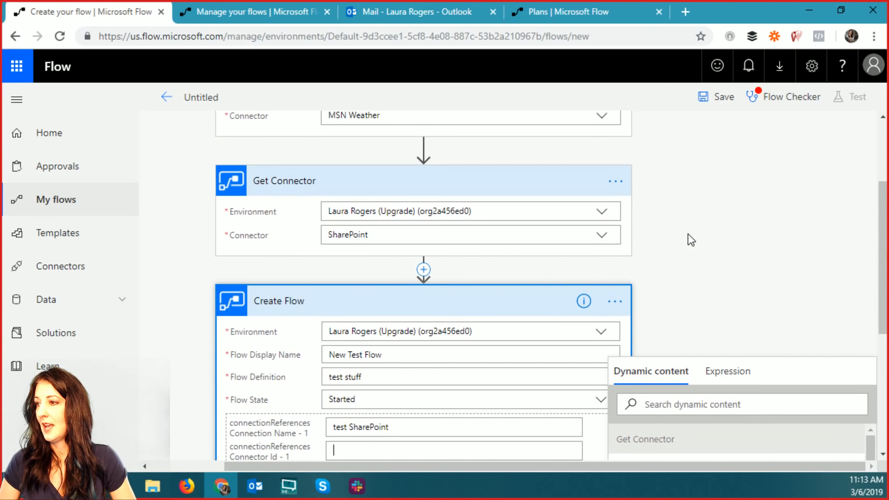
# - Rename the Get Connector step to 'get SharePoint connector'
pyautogui.click(615, 182)
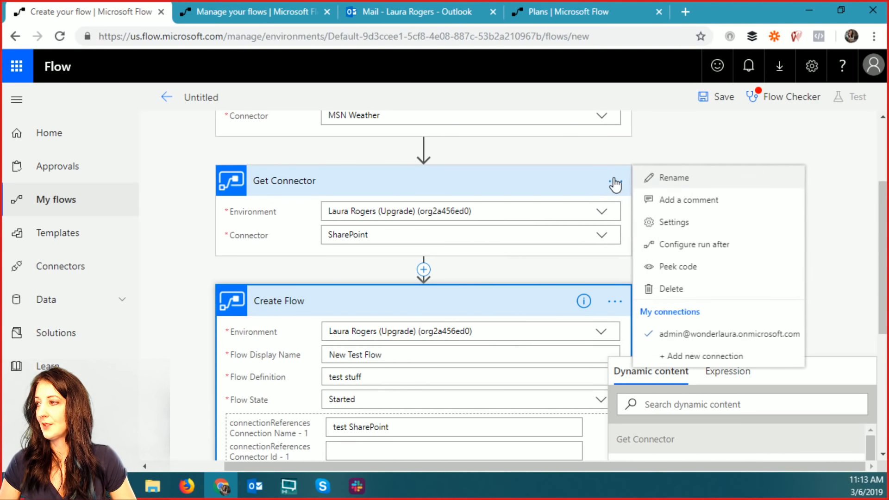
pyautogui.click(705, 180)
pyautogui.click(638, 179)
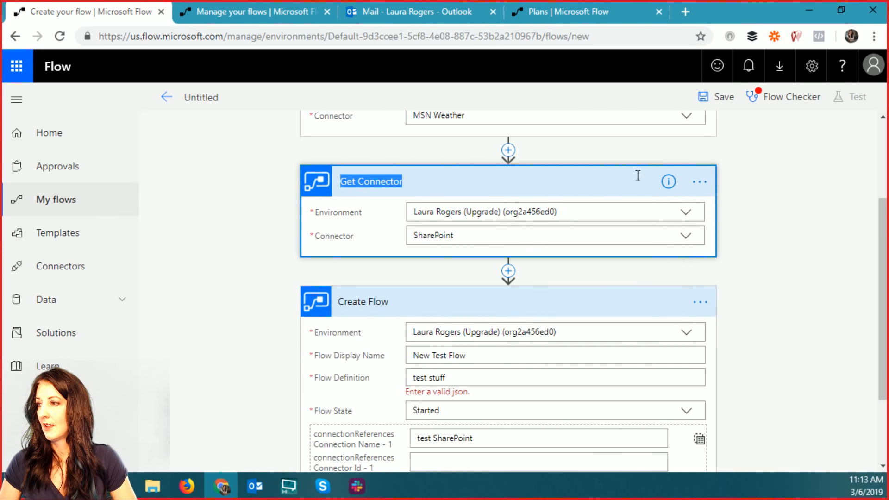
pyautogui.write('g')
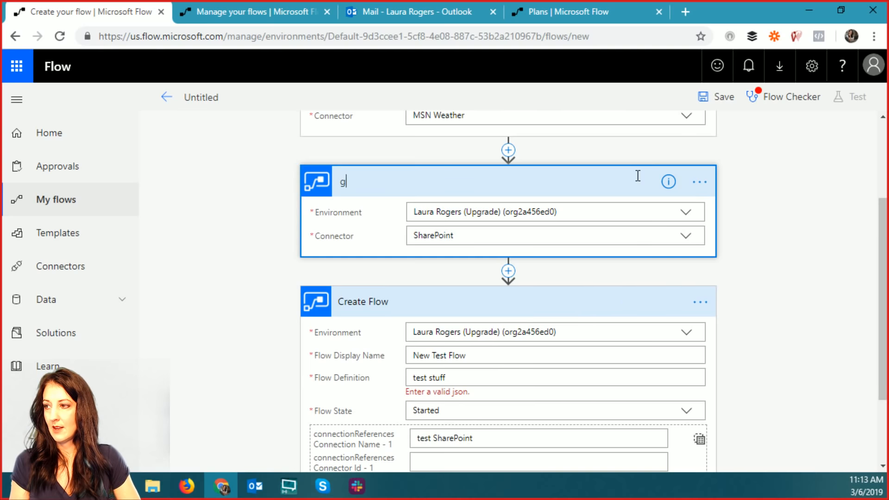
pyautogui.write('et Sha')
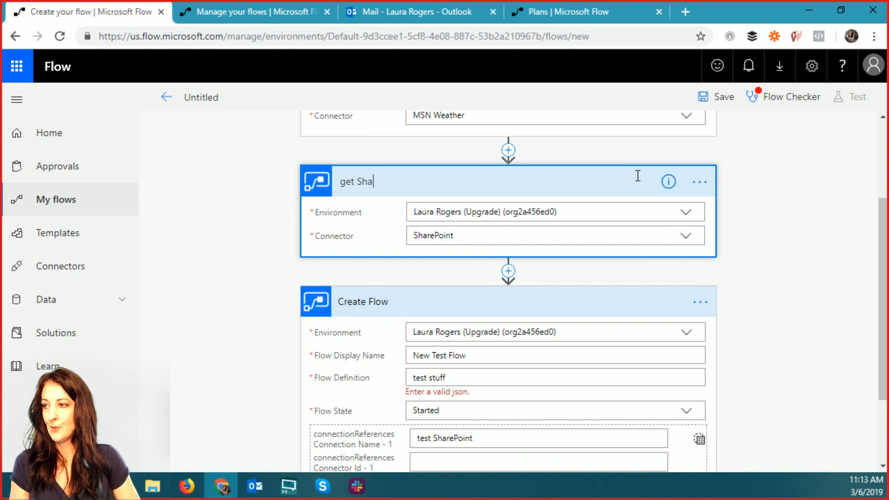
pyautogui.write('rePoint connector')
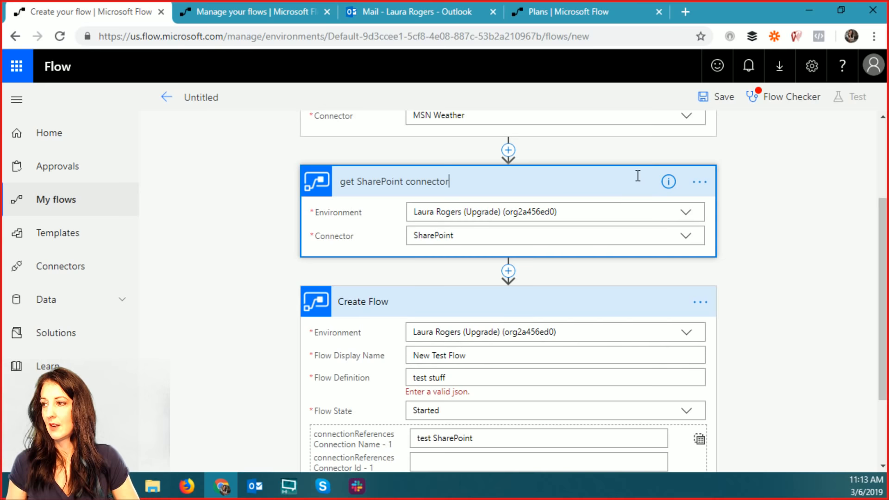
pyautogui.click(764, 204)
pyautogui.scroll(1, 764, 204)
pyautogui.scroll(3, 767, 210)
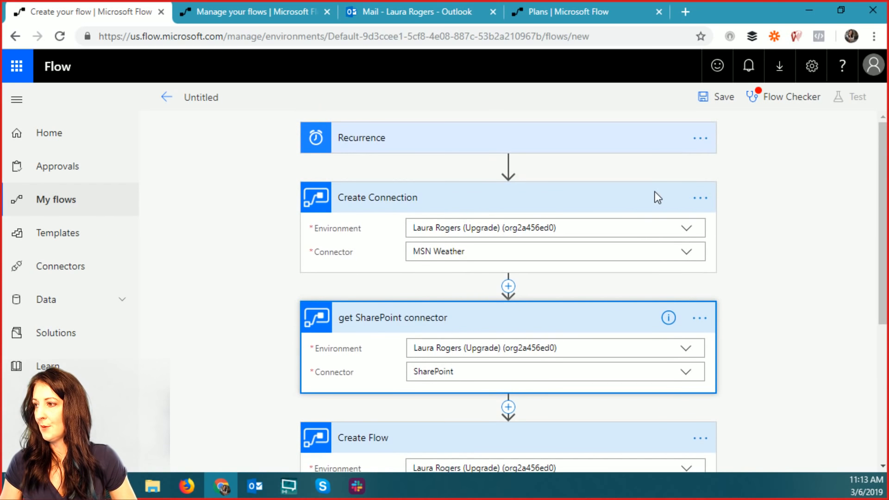
# - Rename the Create Connection step to 'Create weather connection'
pyautogui.click(699, 199)
pyautogui.click(617, 201)
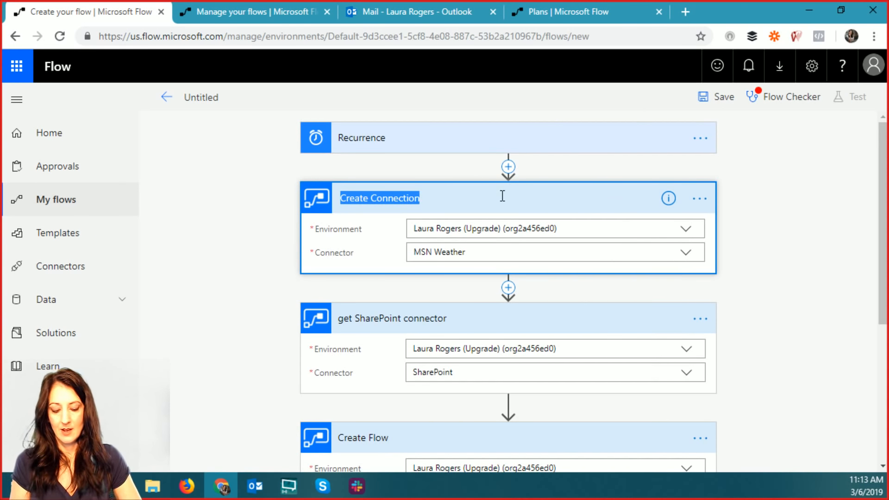
pyautogui.write('Create wea')
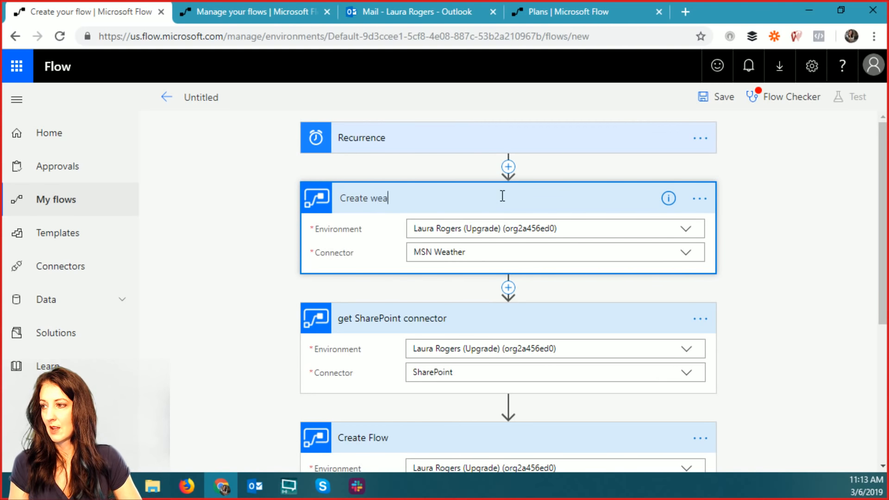
pyautogui.write('ther connection')
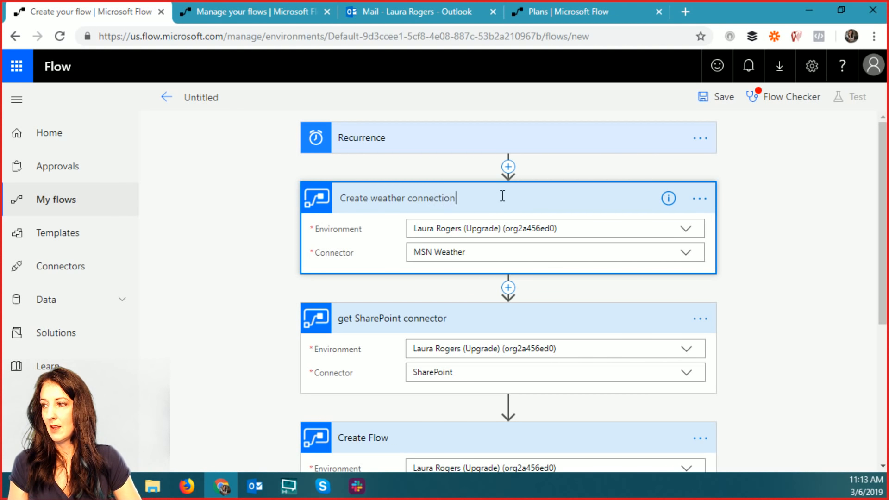
pyautogui.press('Return')
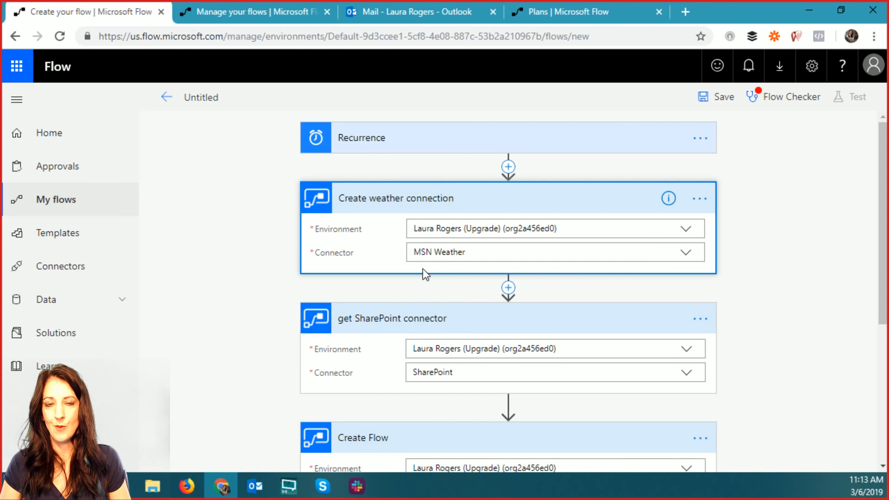
# - Review the Create Flow step's Flow Definition and first connection name fields
pyautogui.scroll(-5, 788, 309)
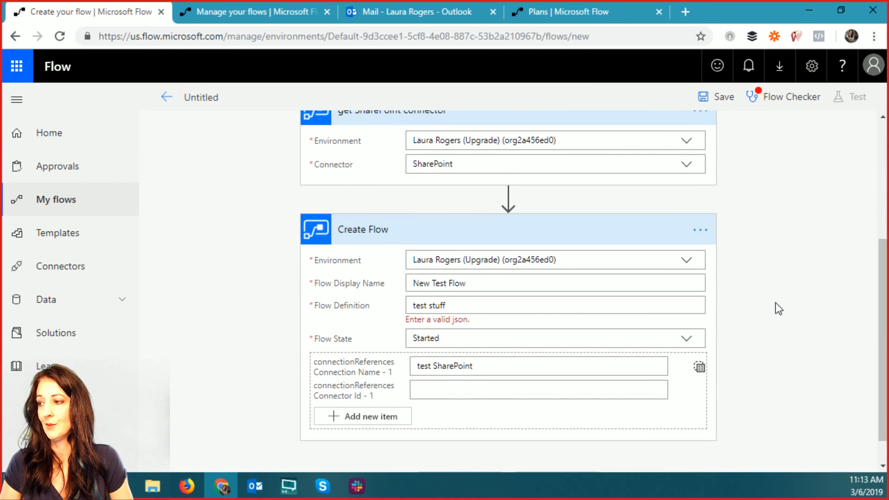
pyautogui.click(462, 307)
pyautogui.scroll(-1, 494, 305)
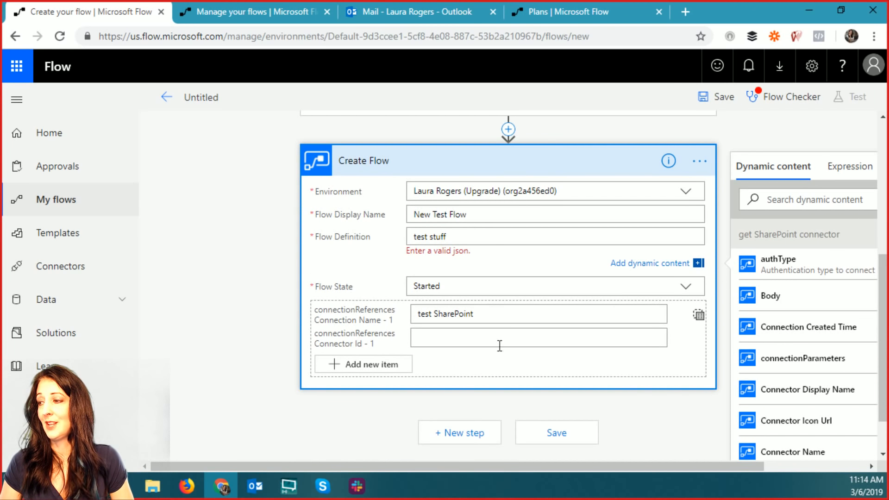
pyautogui.moveTo(493, 466); pyautogui.dragTo(595, 466)
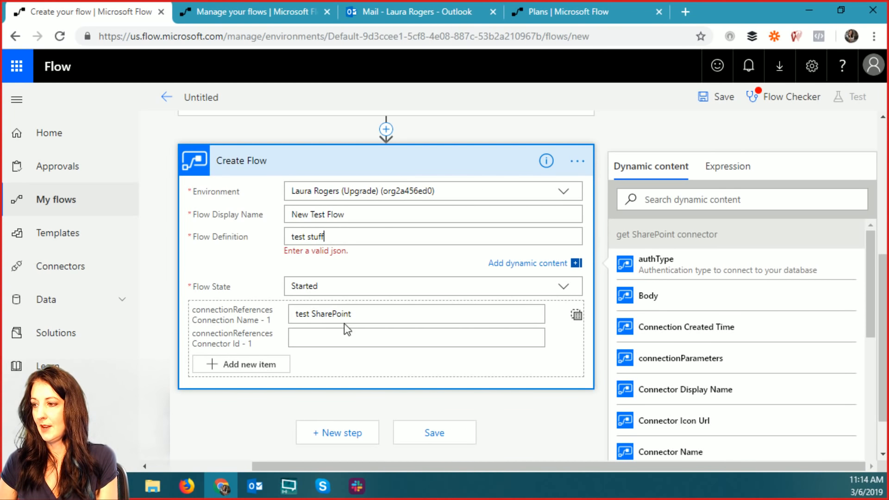
pyautogui.click(397, 314)
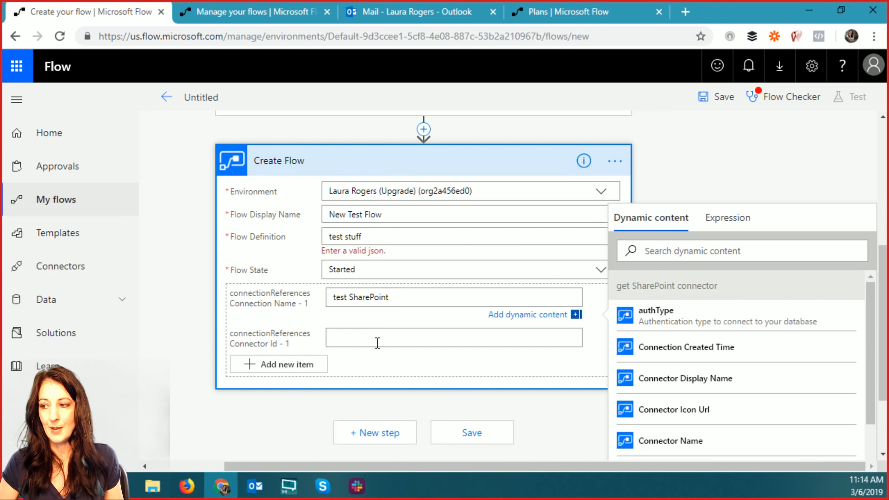
# - Insert the dynamic Connector Id value into the Connector Id - 1 field
pyautogui.click(401, 338)
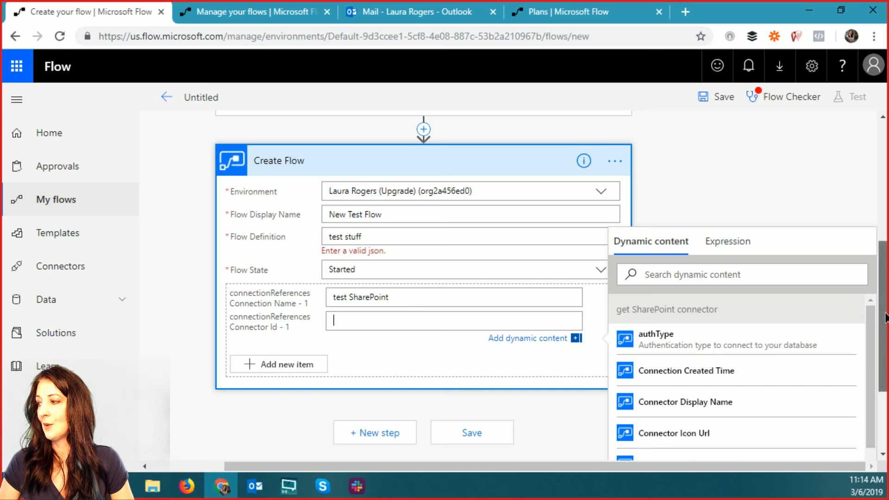
pyautogui.scroll(-2, 873, 321)
pyautogui.moveTo(872, 321); pyautogui.dragTo(868, 302)
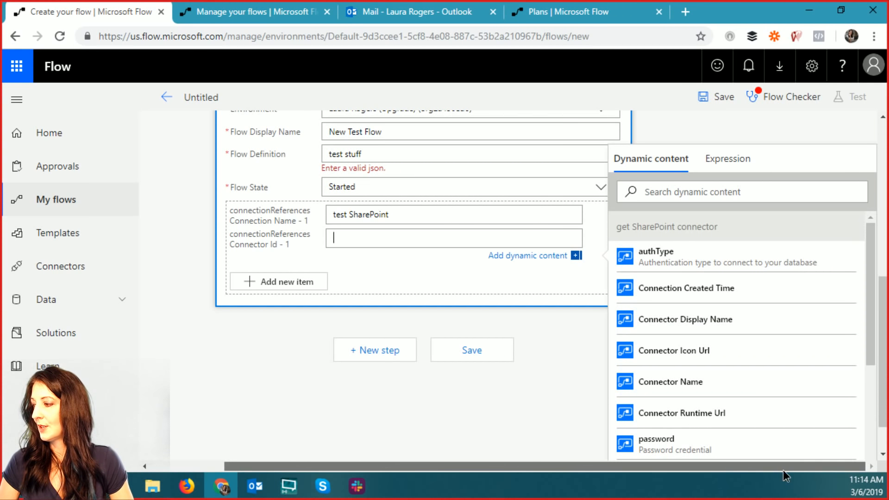
pyautogui.moveTo(869, 326); pyautogui.dragTo(881, 435)
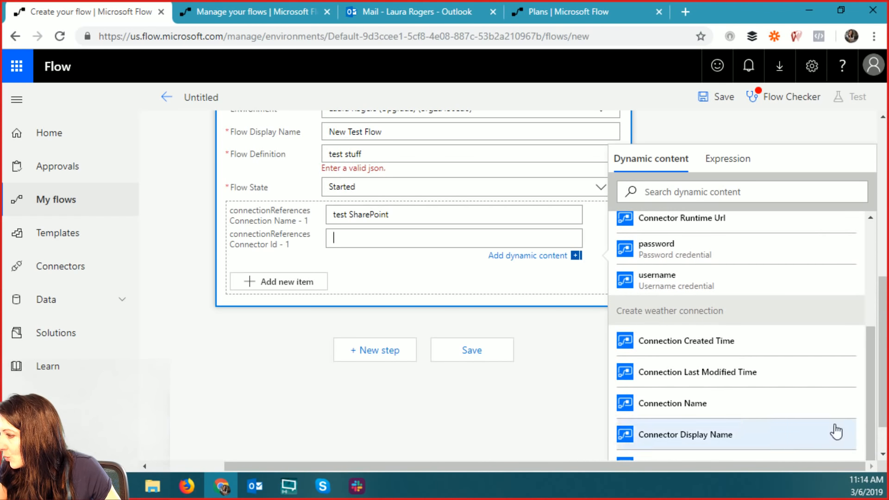
pyautogui.scroll(-2, 720, 388)
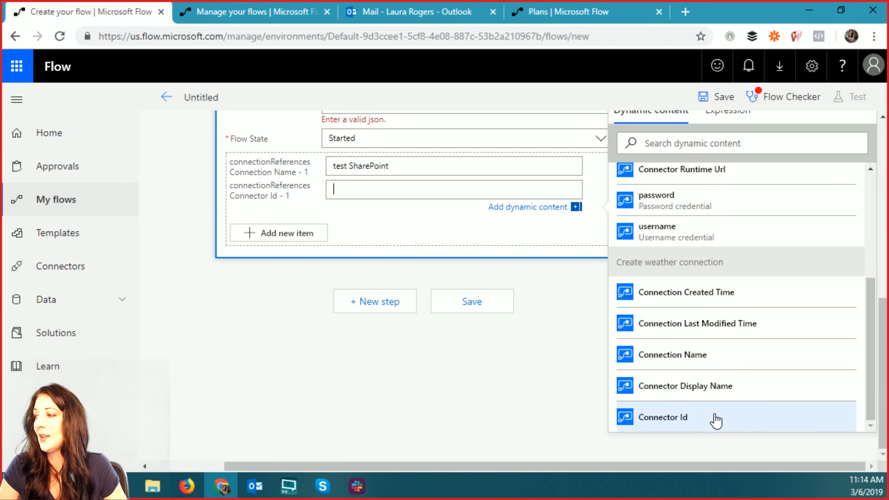
pyautogui.moveTo(869, 403); pyautogui.dragTo(882, 424)
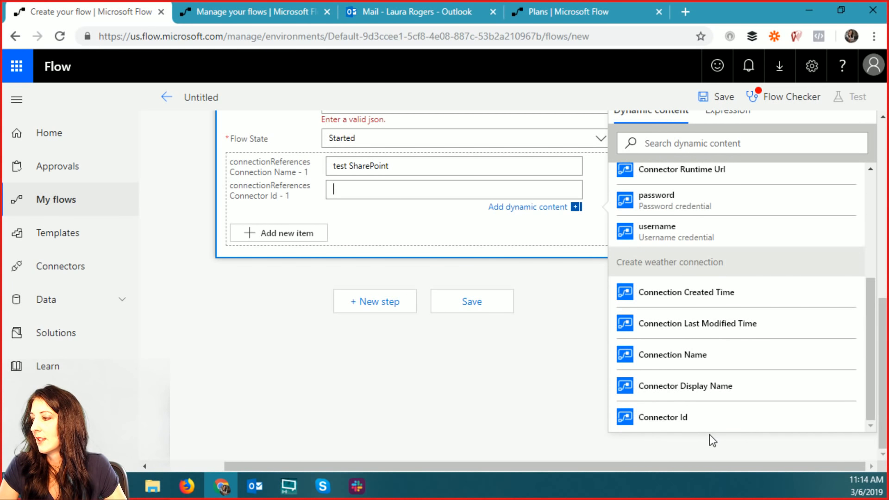
pyautogui.click(684, 419)
pyautogui.moveTo(871, 292); pyautogui.dragTo(873, 190)
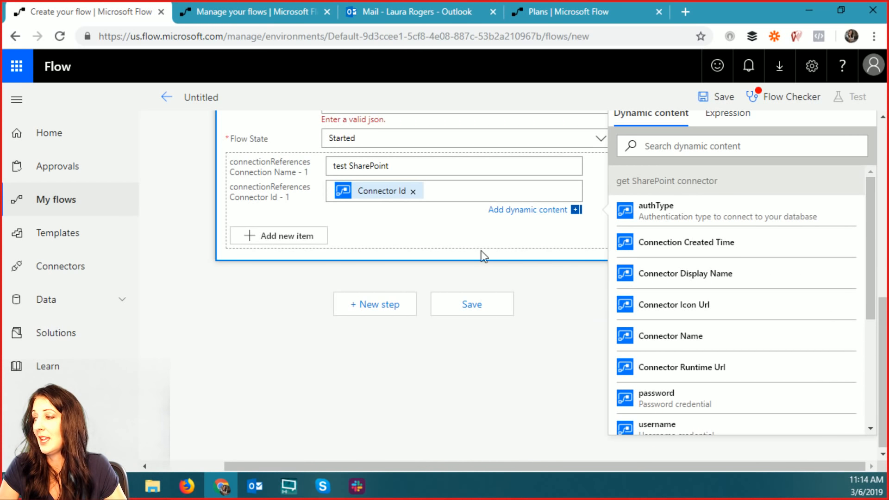
pyautogui.scroll(-1, 781, 294)
pyautogui.scroll(-2, 780, 294)
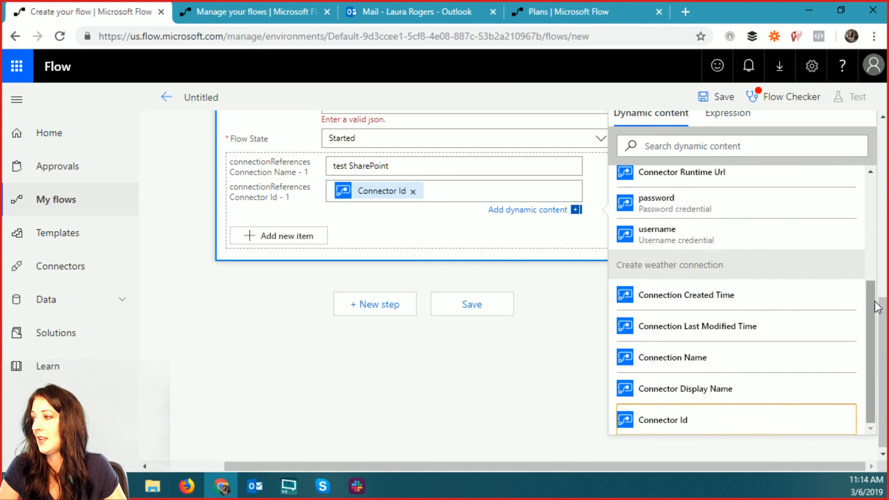
pyautogui.moveTo(878, 350); pyautogui.dragTo(878, 216)
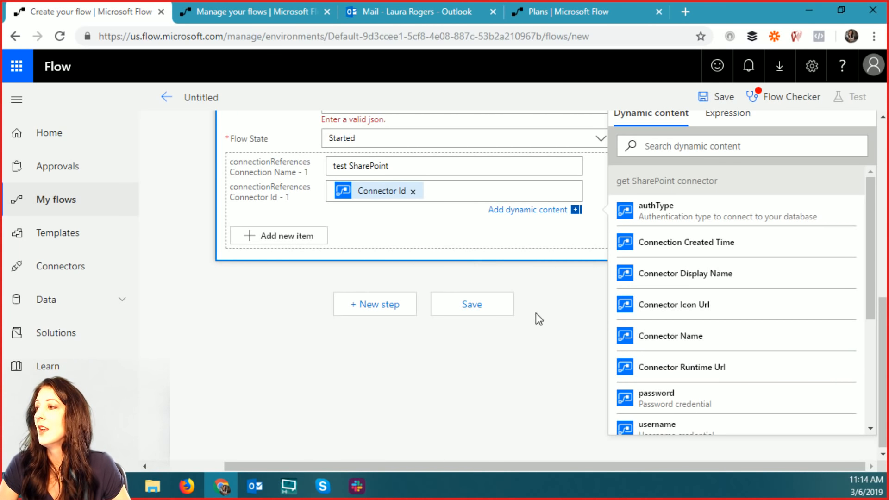
pyautogui.scroll(3, 252, 304)
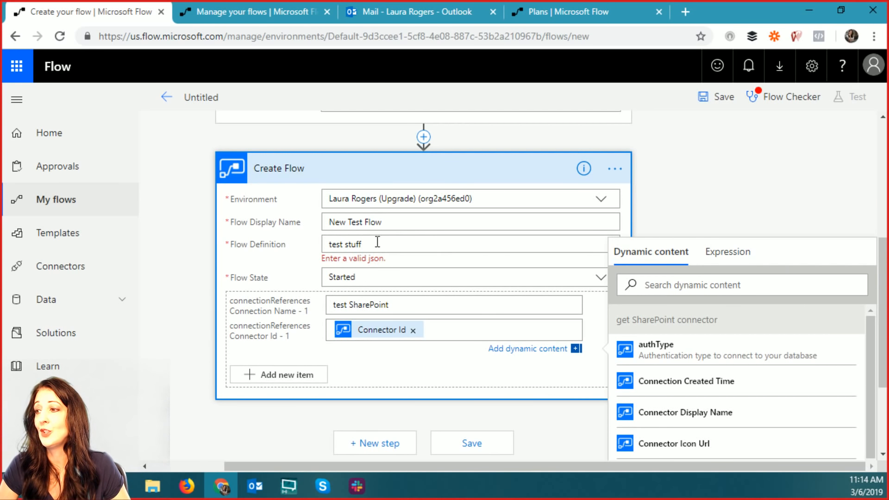
# - Dismiss the Dynamic content panel and scroll through the steps from Recurrence to Create Flow
pyautogui.click(694, 187)
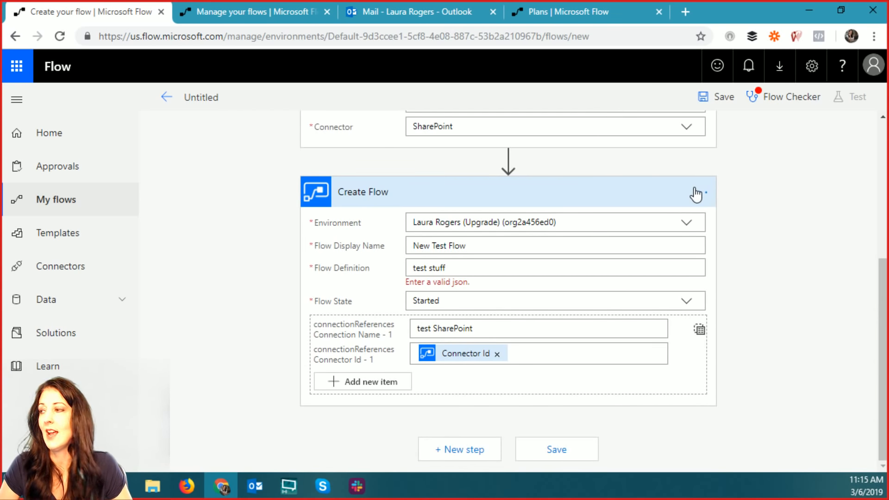
pyautogui.scroll(5, 769, 219)
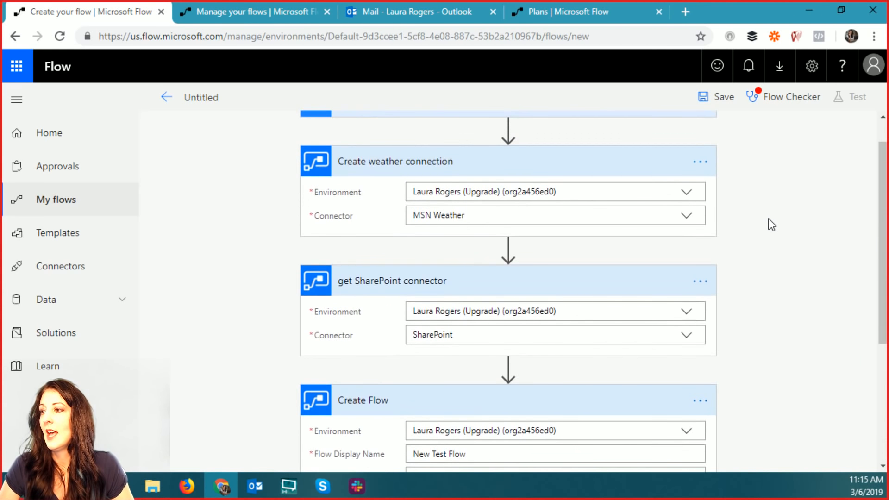
pyautogui.scroll(1, 768, 219)
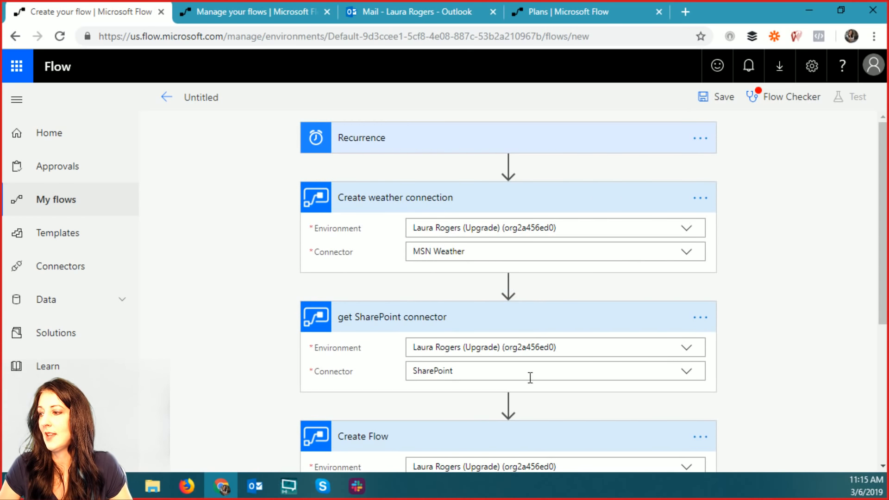
pyautogui.scroll(-3, 810, 343)
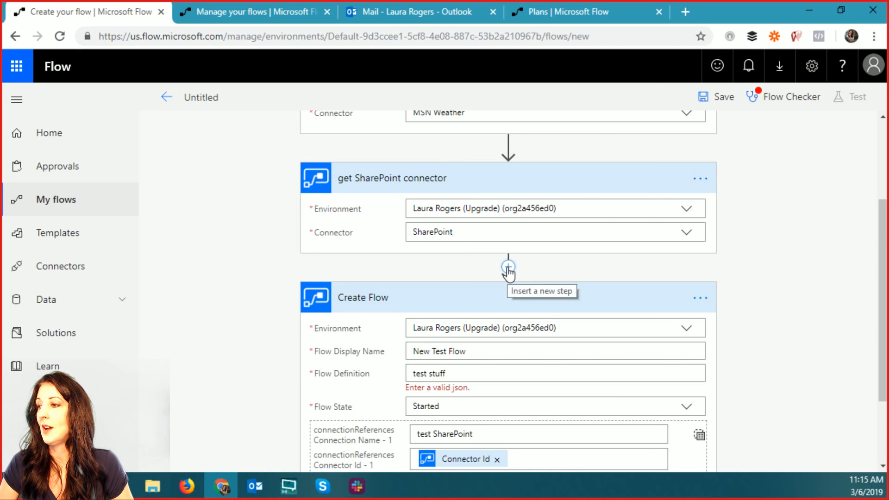
# - Insert a Flow management Get Flow action above the Create Flow step
pyautogui.click(508, 268)
pyautogui.click(509, 284)
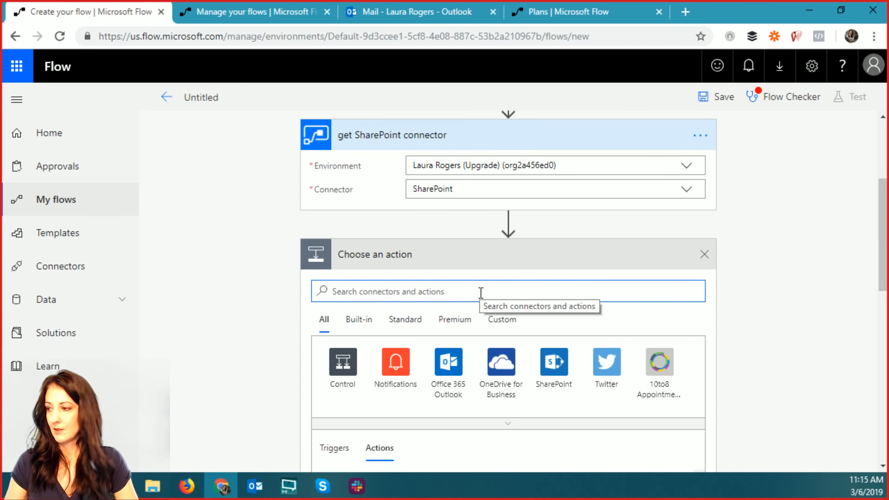
pyautogui.write('flow')
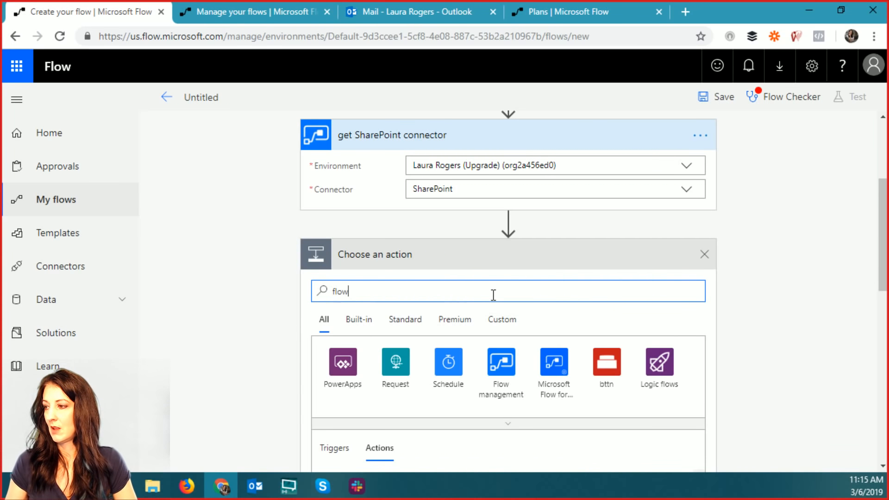
pyautogui.click(500, 362)
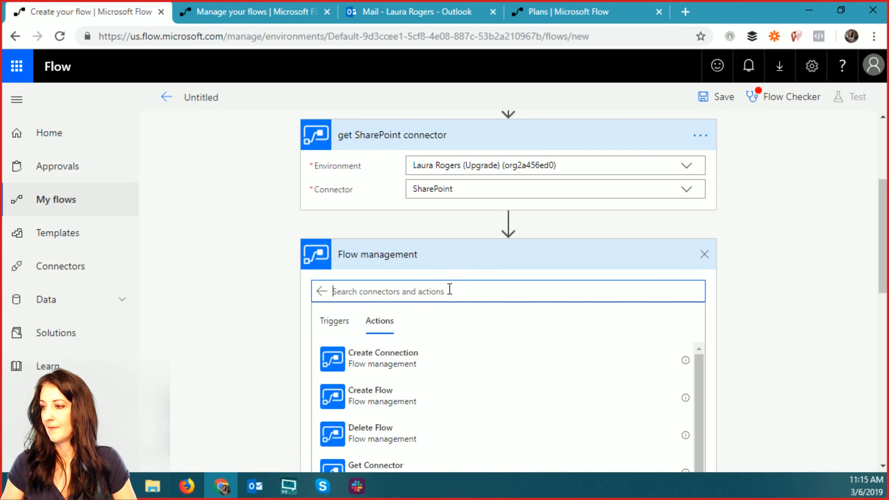
pyautogui.write('get')
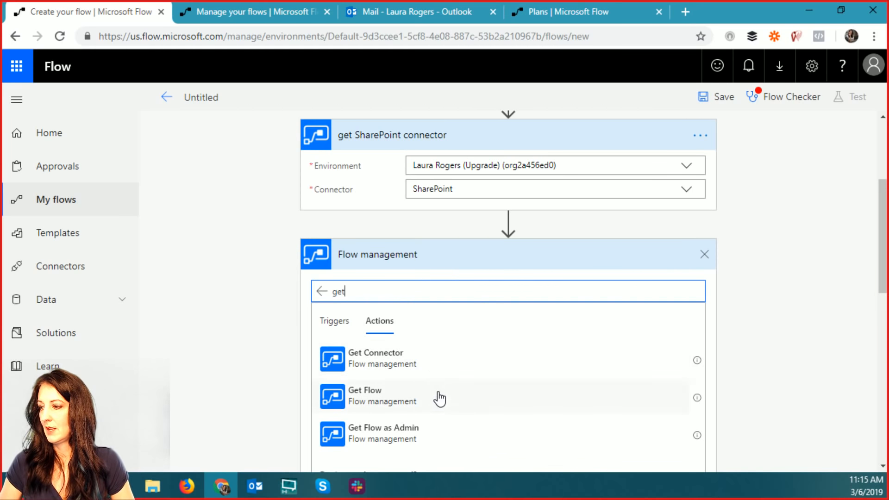
pyautogui.click(436, 398)
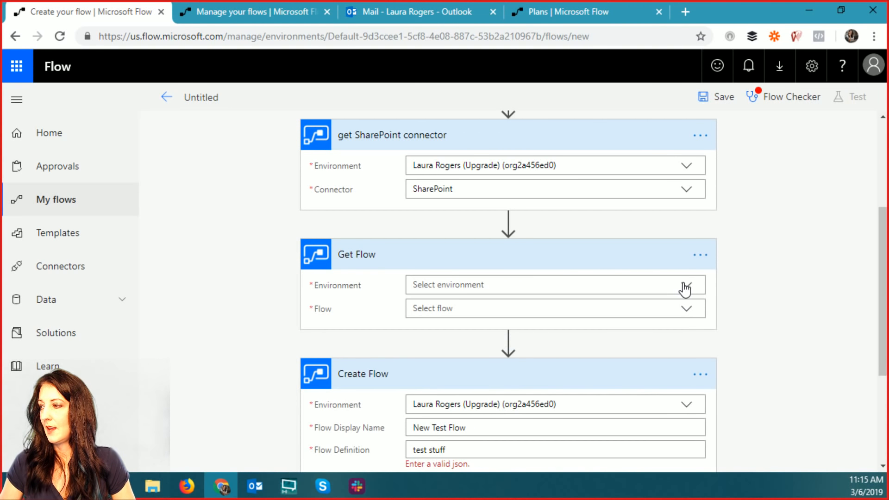
# - Set Get Flow's environment and flow 'Submit SharePoint page for approval'; select Flow Definition's 'test stuff'
pyautogui.click(685, 289)
pyautogui.click(512, 306)
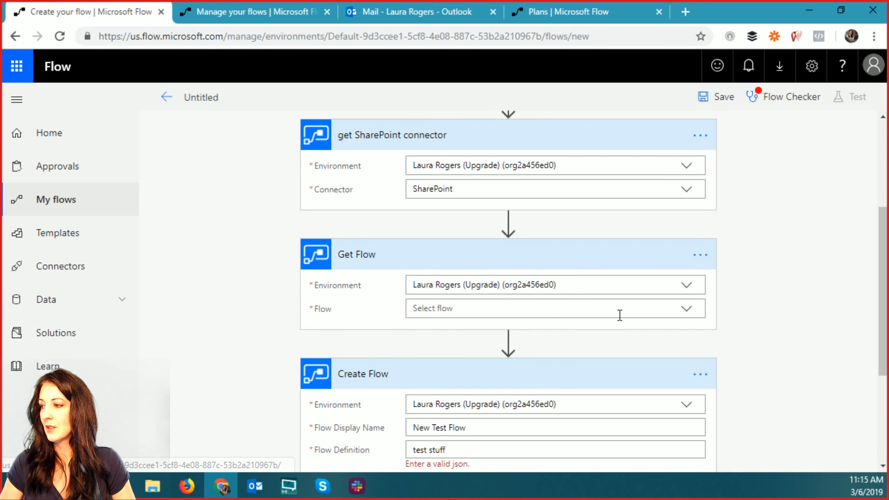
pyautogui.click(683, 310)
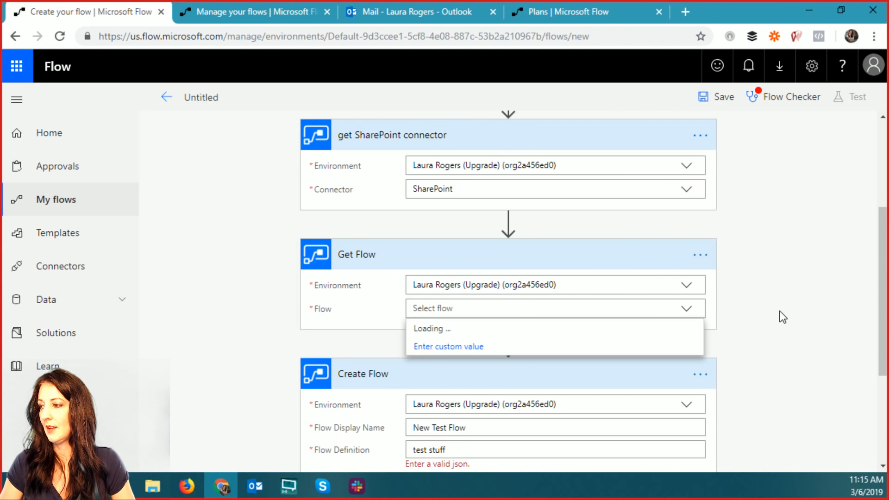
pyautogui.scroll(-2, 780, 321)
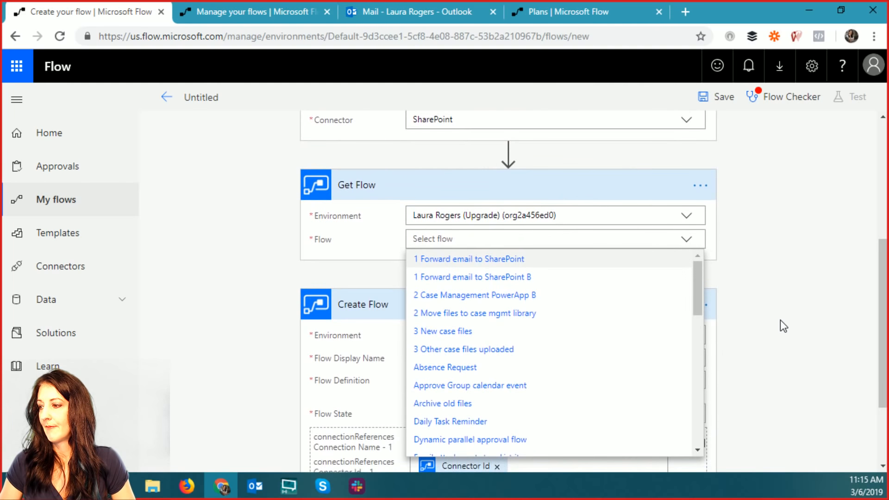
pyautogui.moveTo(696, 274); pyautogui.dragTo(699, 414)
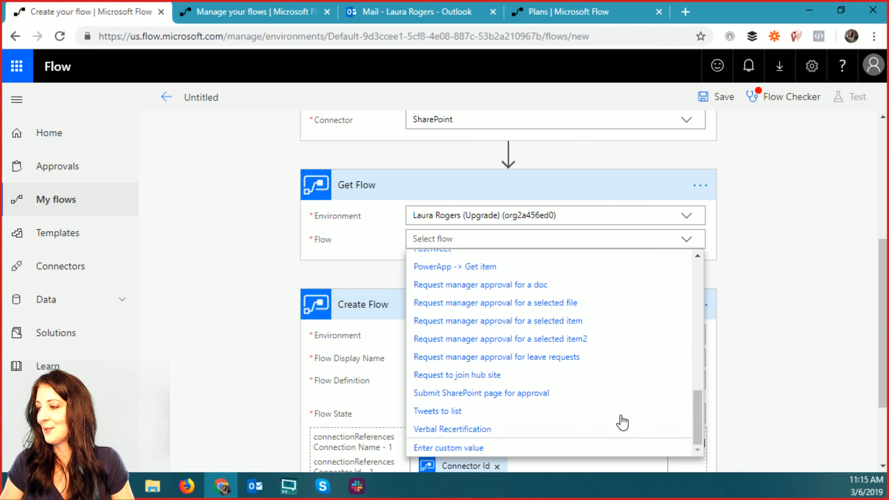
pyautogui.click(512, 394)
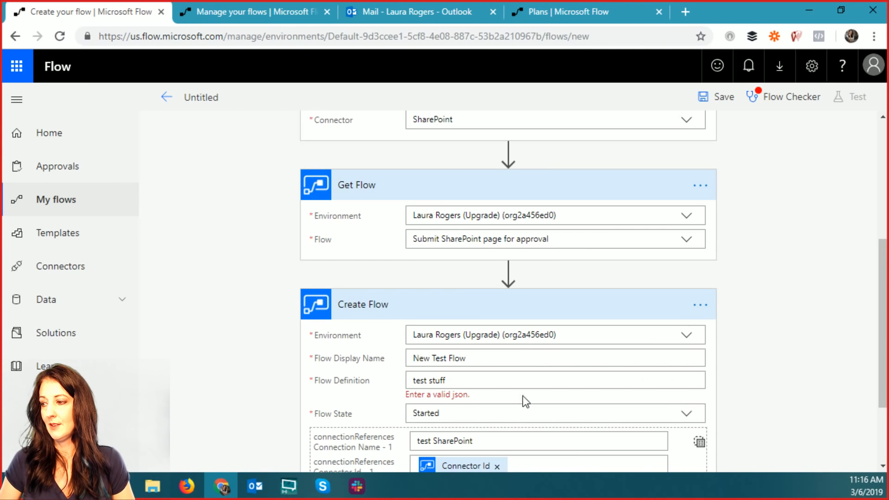
pyautogui.click(493, 380)
pyautogui.moveTo(493, 380); pyautogui.dragTo(382, 391)
# - Delete the 'test stuff' placeholder from the Create Flow step's Flow Definition
pyautogui.press('BackSpace')
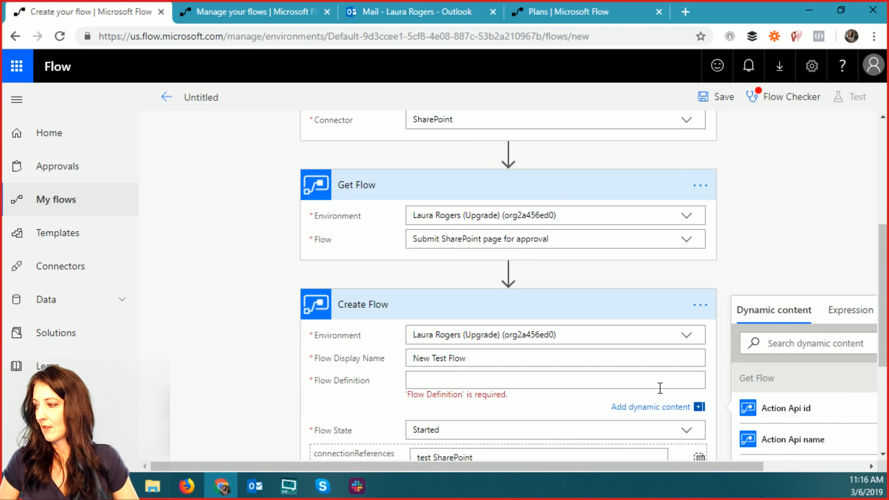
pyautogui.moveTo(546, 468); pyautogui.dragTo(672, 469)
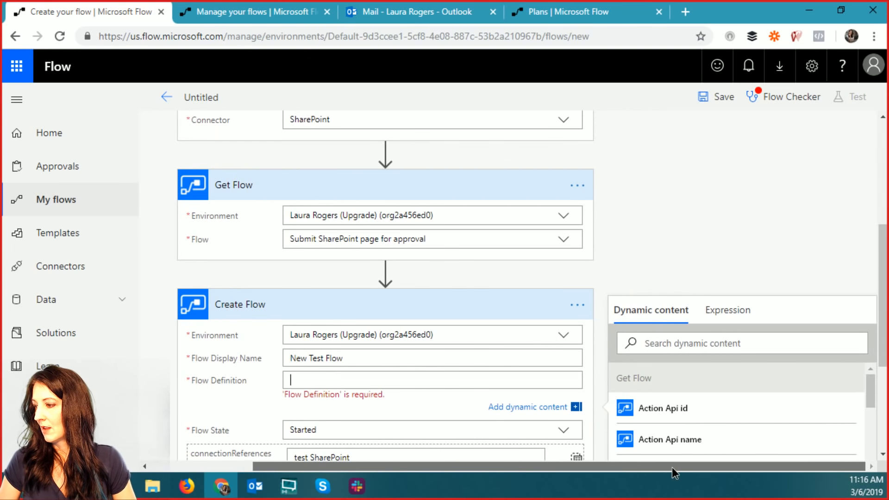
pyautogui.click(579, 190)
# - View the Get Flow step's JSON with Peek code in full-screen mode, then close it
pyautogui.click(701, 186)
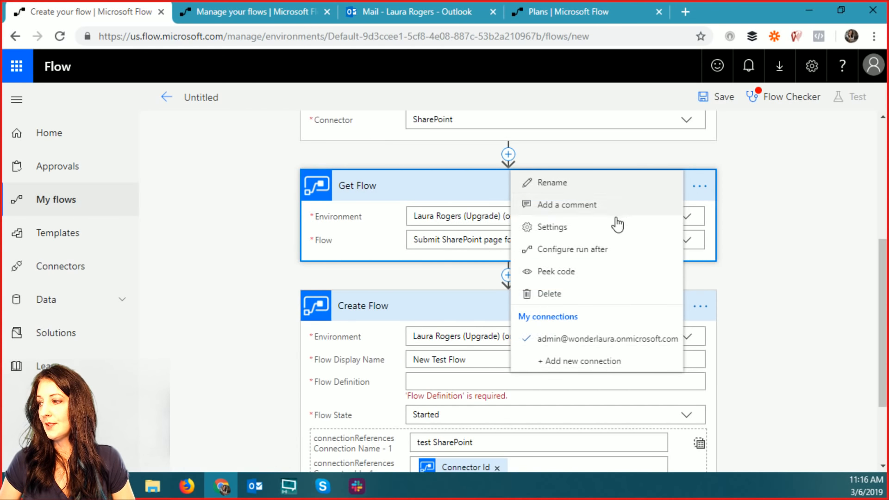
pyautogui.click(577, 275)
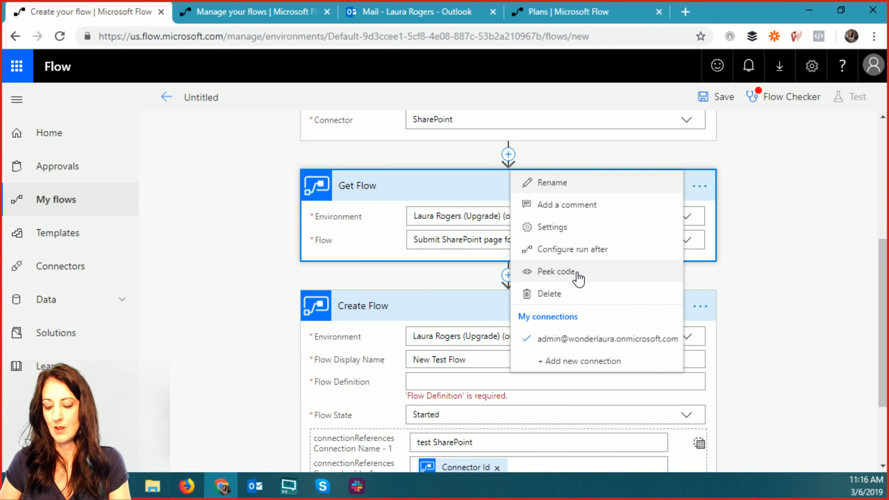
pyautogui.press('F11')
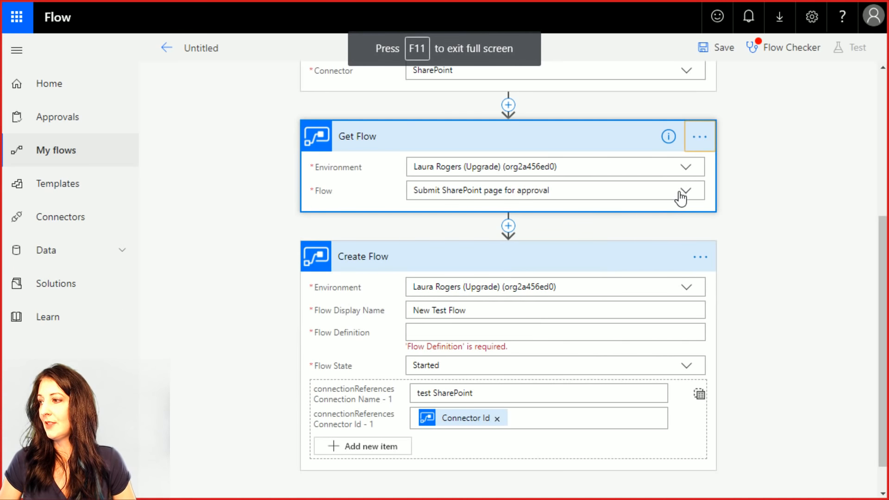
pyautogui.click(700, 137)
pyautogui.click(571, 230)
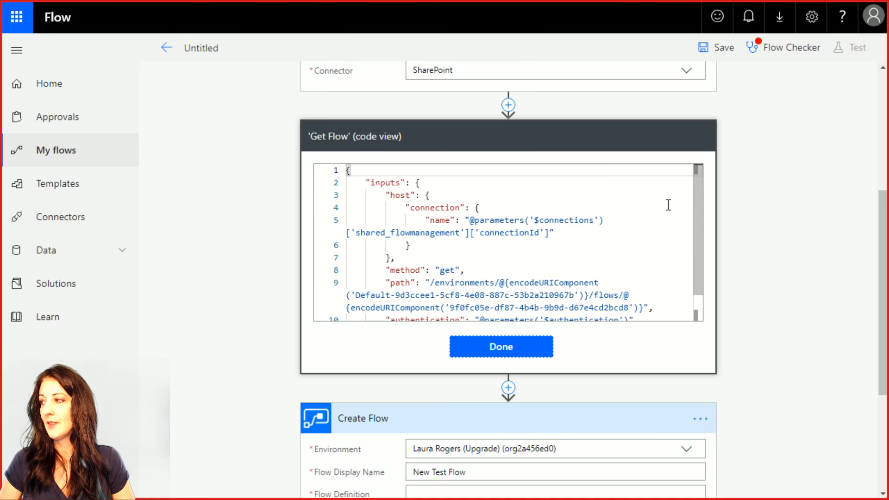
pyautogui.moveTo(703, 188); pyautogui.dragTo(693, 290)
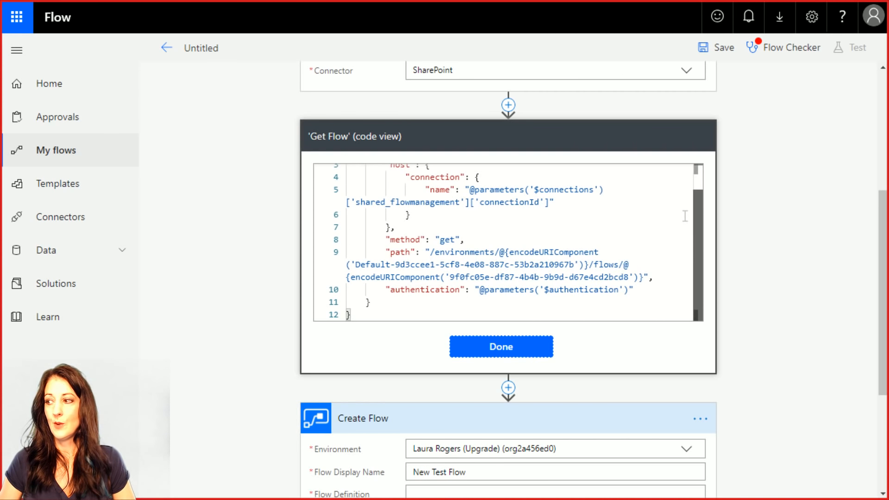
pyautogui.moveTo(696, 232); pyautogui.dragTo(698, 204)
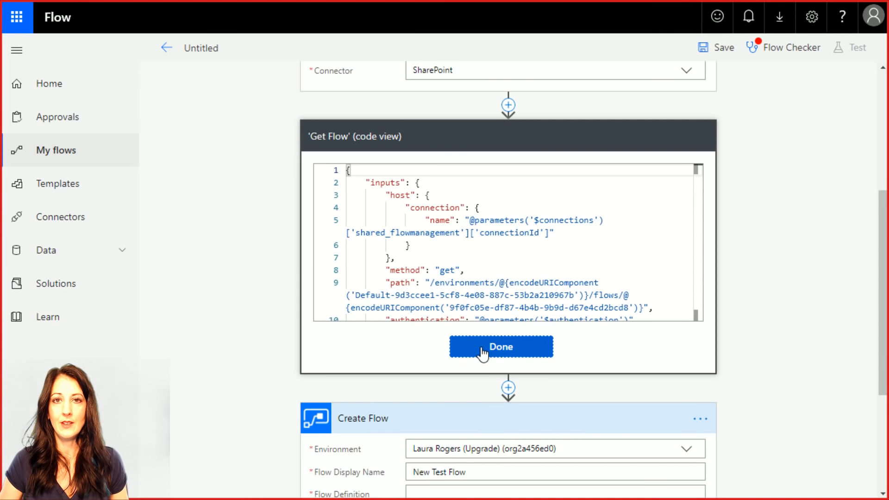
pyautogui.click(482, 352)
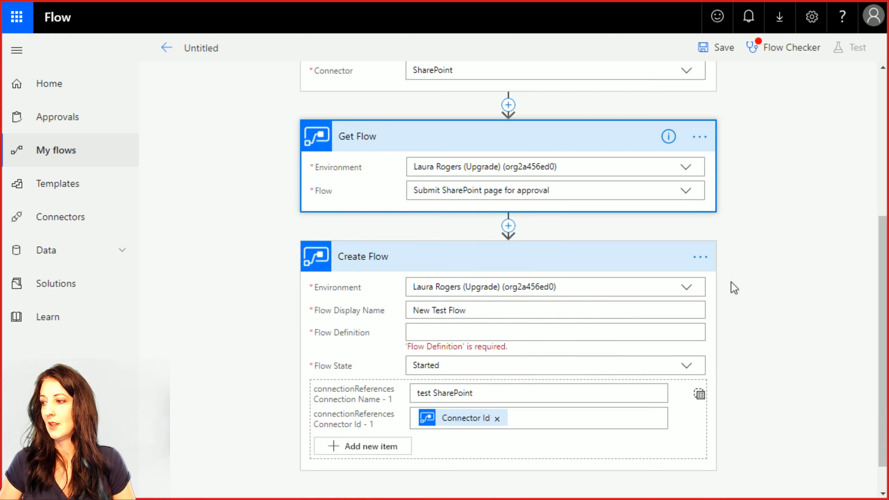
# - Insert the Get Flow step's dynamic Body output into Create Flow's Flow Definition
pyautogui.click(503, 332)
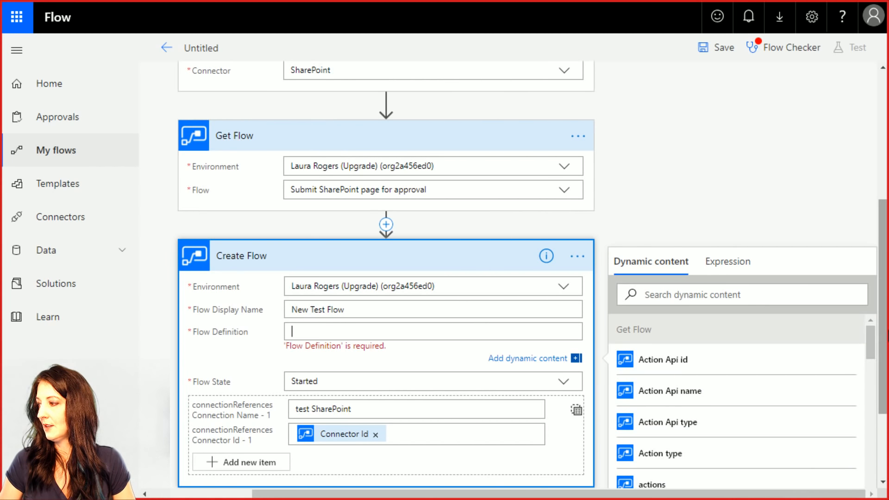
pyautogui.moveTo(867, 339); pyautogui.dragTo(868, 360)
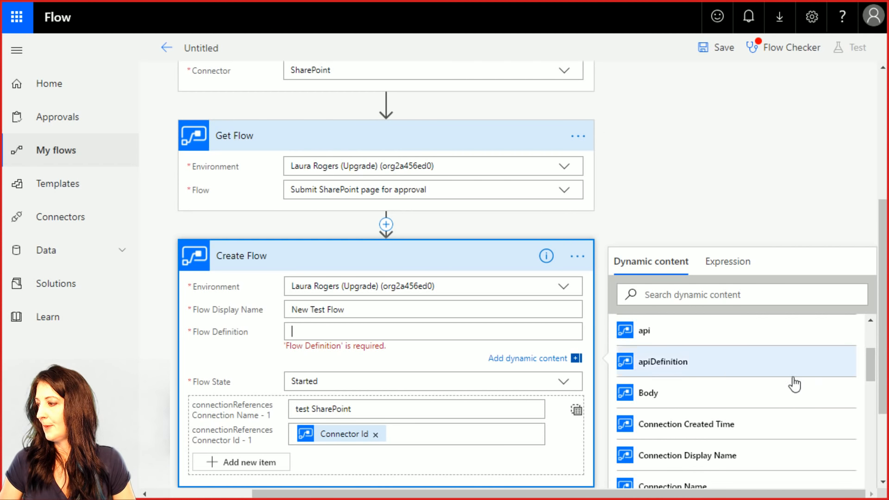
pyautogui.scroll(-3, 698, 399)
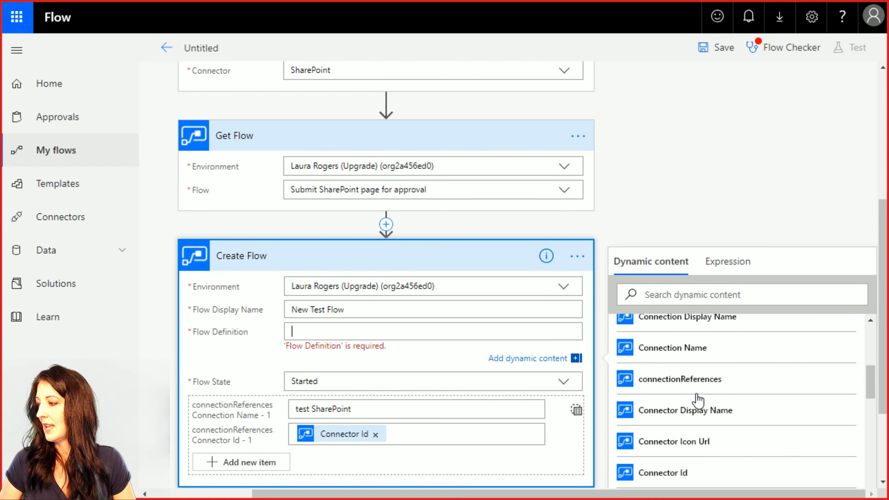
pyautogui.scroll(3, 698, 400)
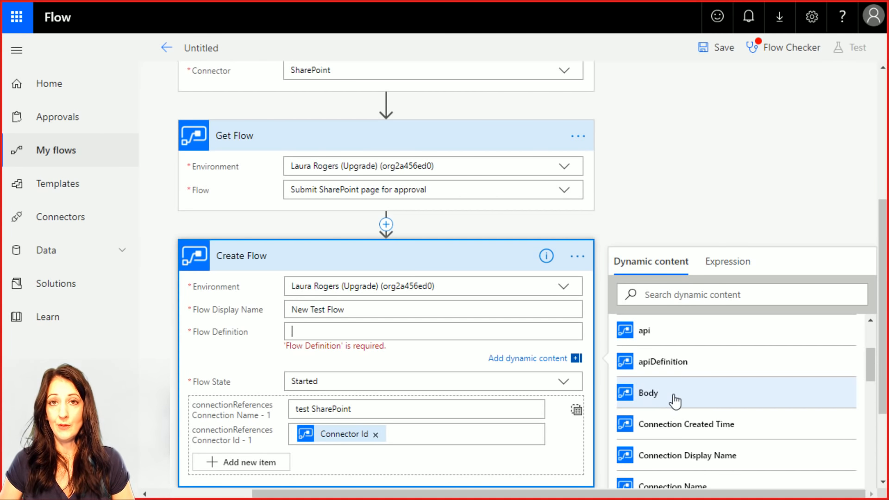
pyautogui.click(674, 401)
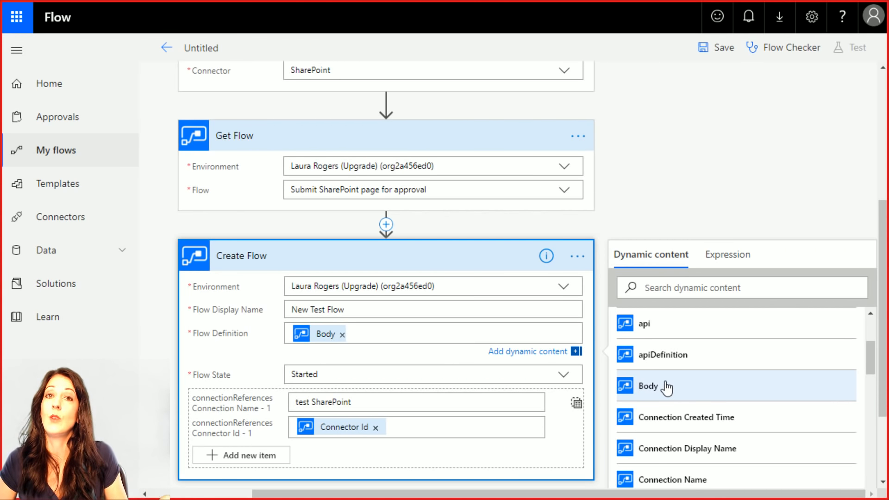
pyautogui.click(776, 185)
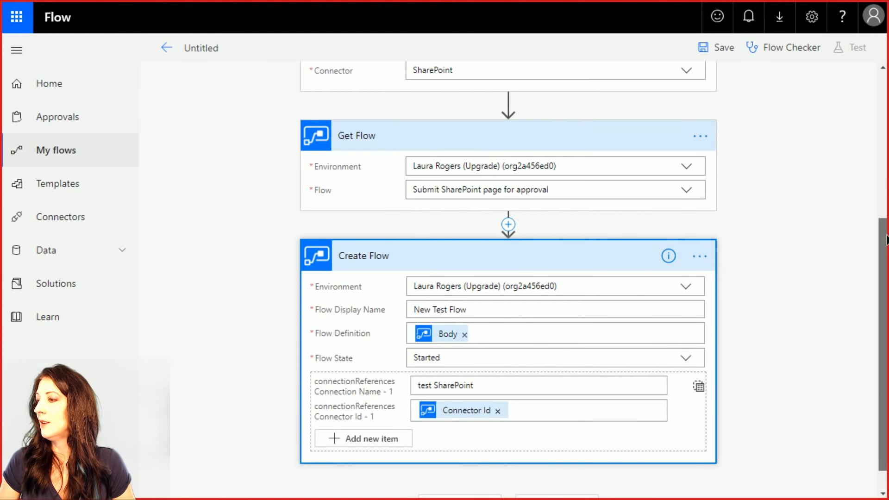
# - Review the flow's steps and save it under its automatic step-based title
pyautogui.scroll(-1, 881, 241)
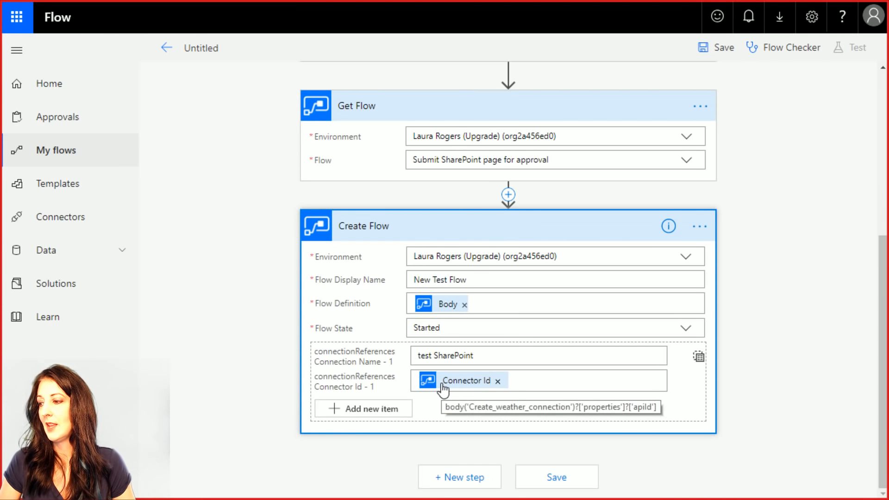
pyautogui.scroll(5, 507, 246)
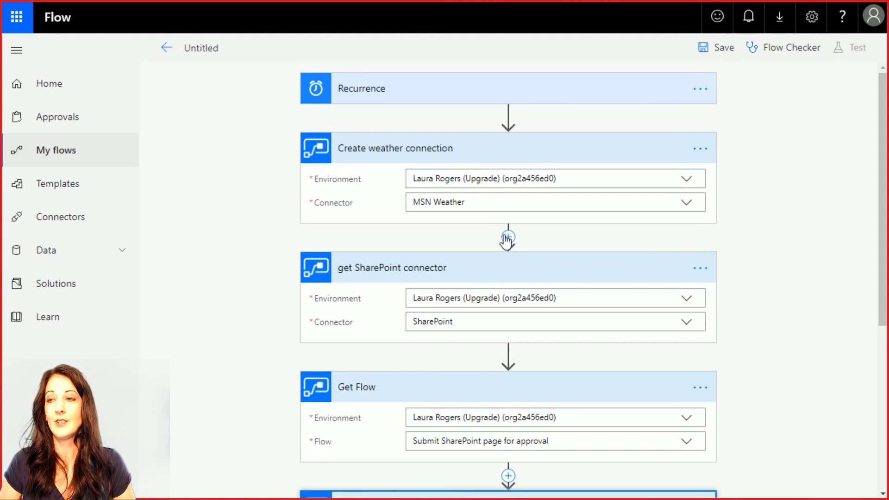
pyautogui.scroll(-5, 595, 274)
pyautogui.scroll(5, 477, 168)
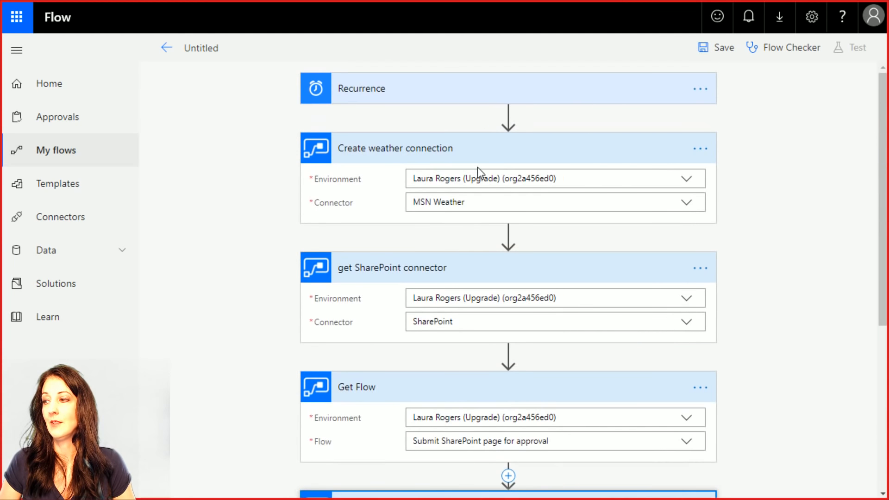
pyautogui.scroll(-5, 477, 168)
pyautogui.click(719, 62)
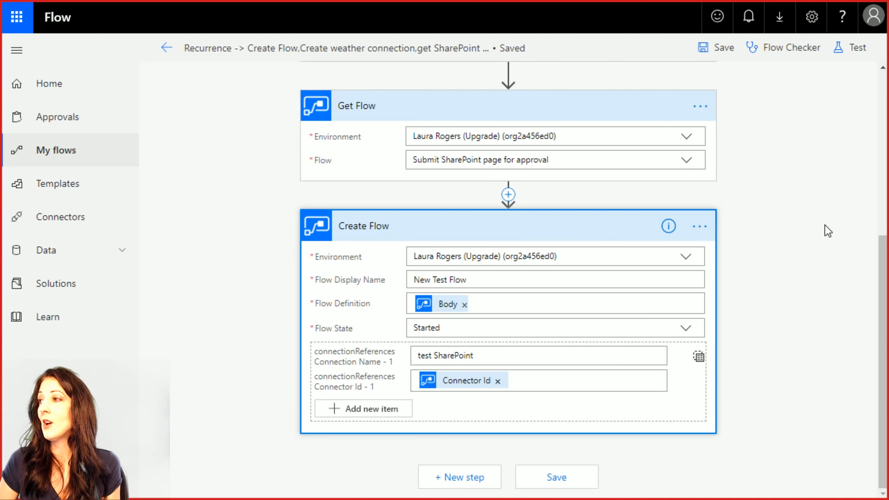
pyautogui.scroll(6, 883, 298)
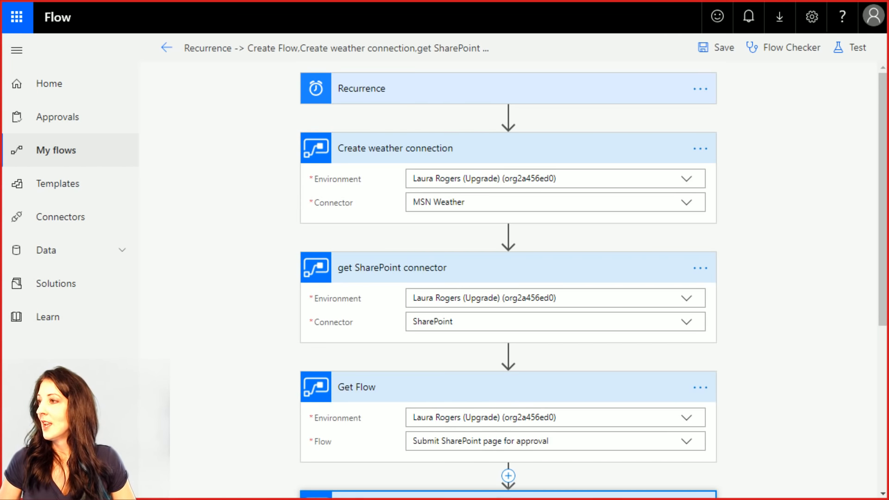
# - Test the flow using data from its latest previous run
pyautogui.click(844, 48)
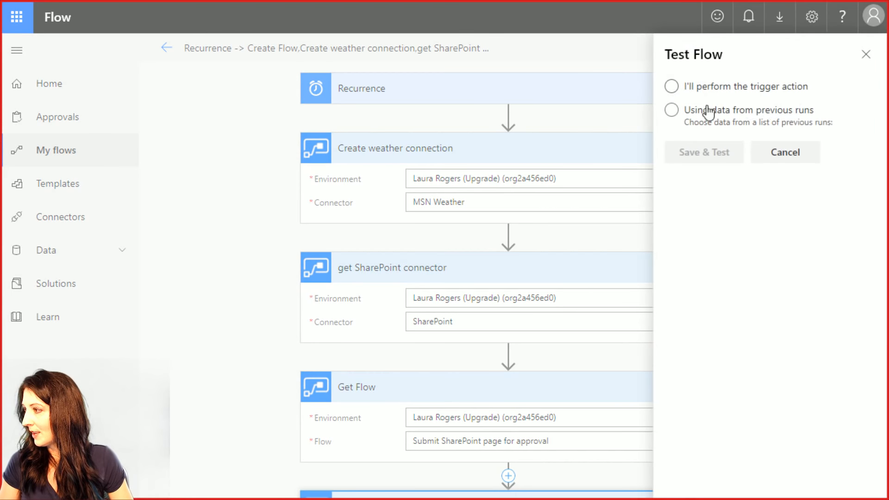
pyautogui.click(672, 111)
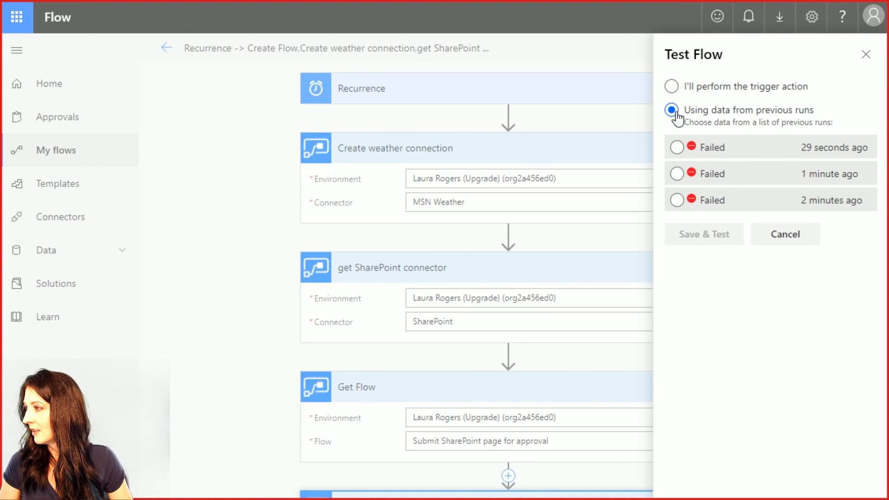
pyautogui.click(676, 148)
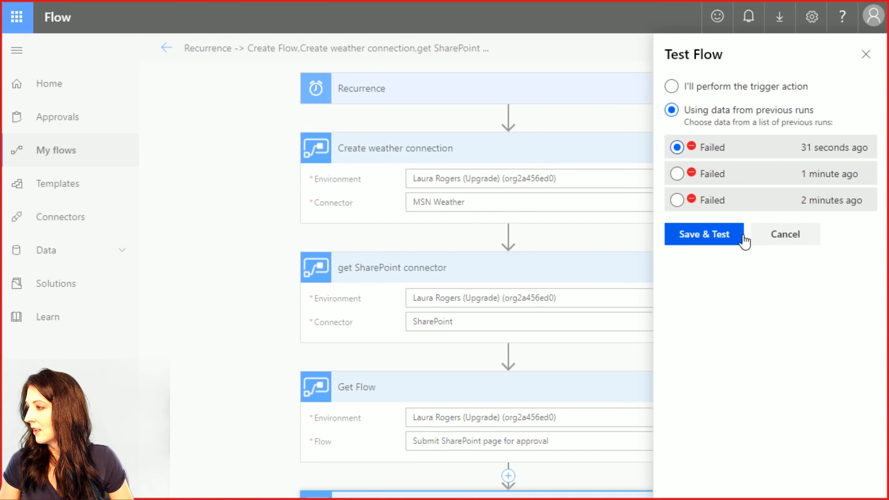
pyautogui.click(716, 237)
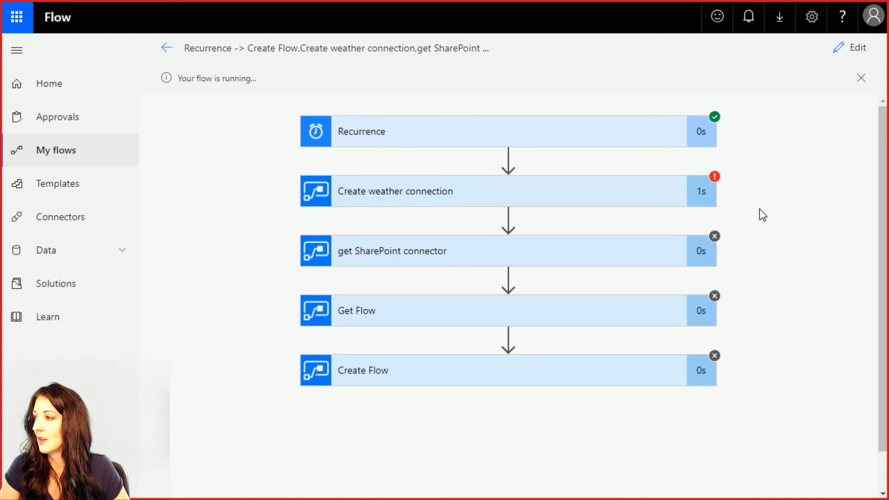
# - Inspect the failed Create weather connection step, then return to editing the flow
pyautogui.click(437, 196)
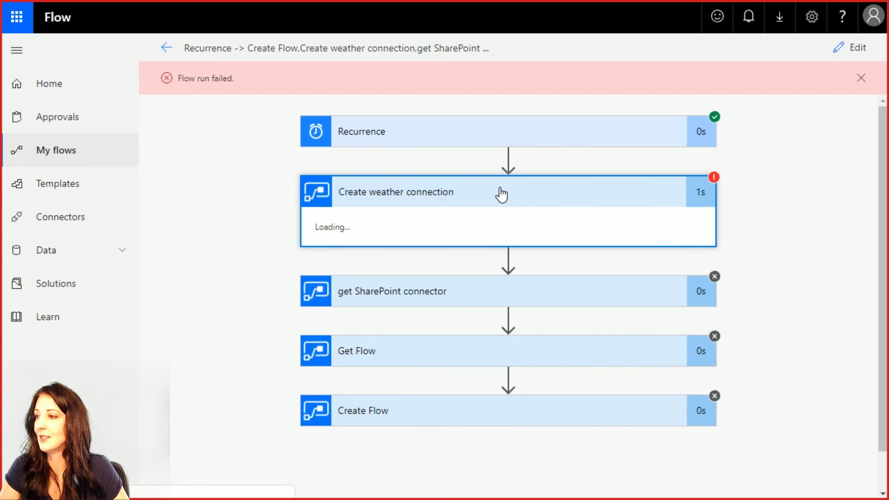
pyautogui.click(412, 198)
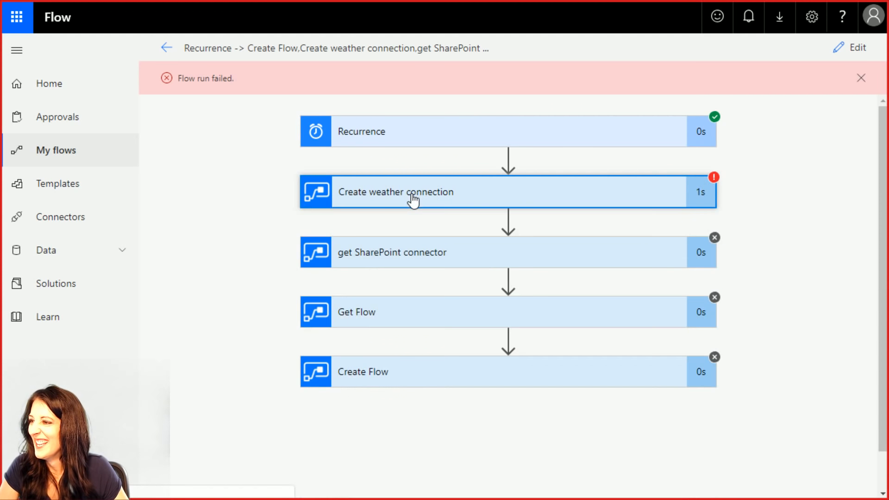
pyautogui.click(844, 48)
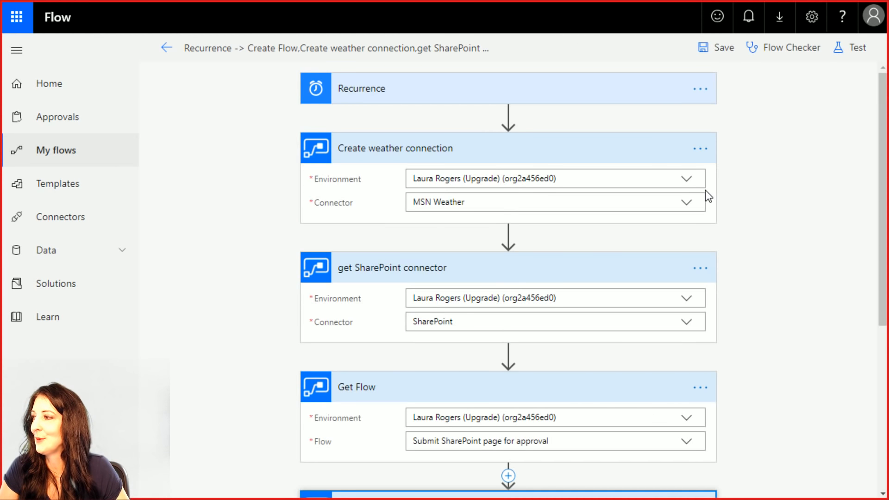
# - Switch the Create weather connection step's connector to SharePoint
pyautogui.click(688, 206)
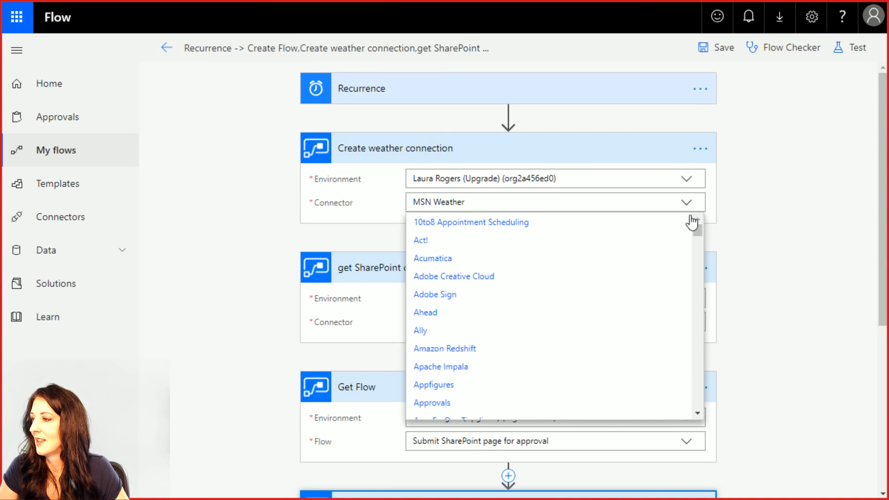
pyautogui.moveTo(699, 233); pyautogui.dragTo(697, 313)
pyautogui.moveTo(695, 340); pyautogui.dragTo(699, 376)
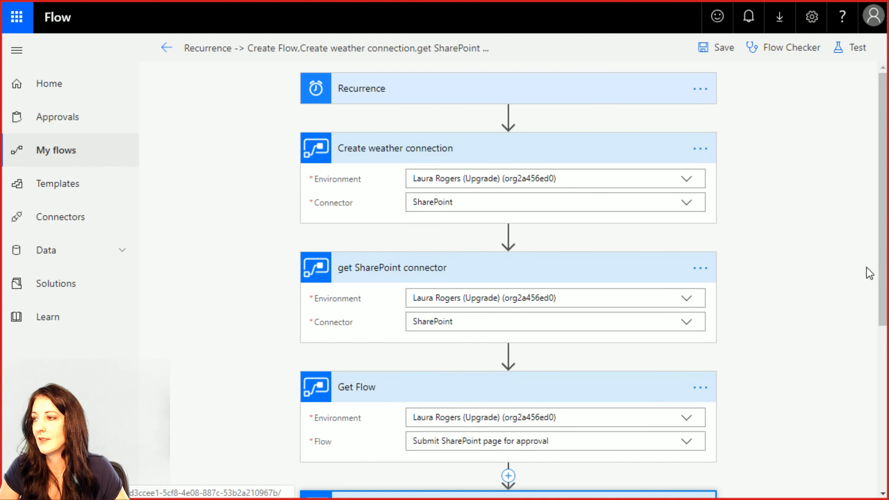
pyautogui.click(448, 289)
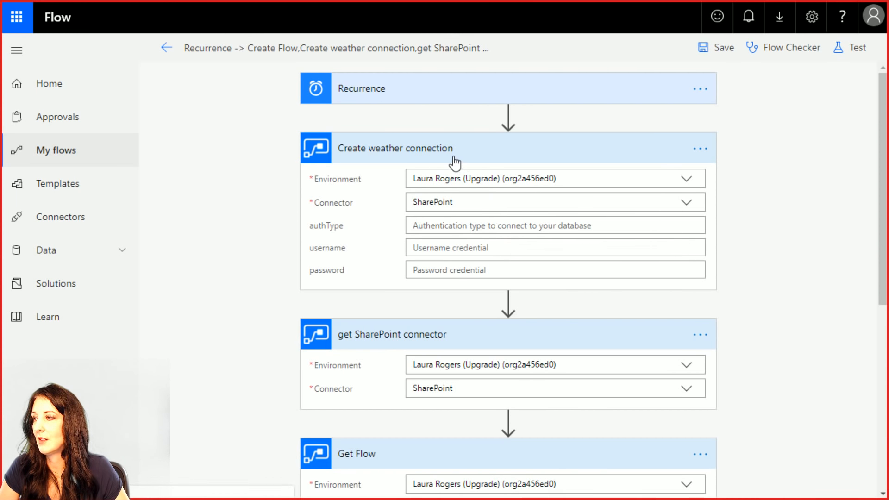
# - Clear the Connector Id and Flow Definition Body values from the step
pyautogui.scroll(-6, 763, 350)
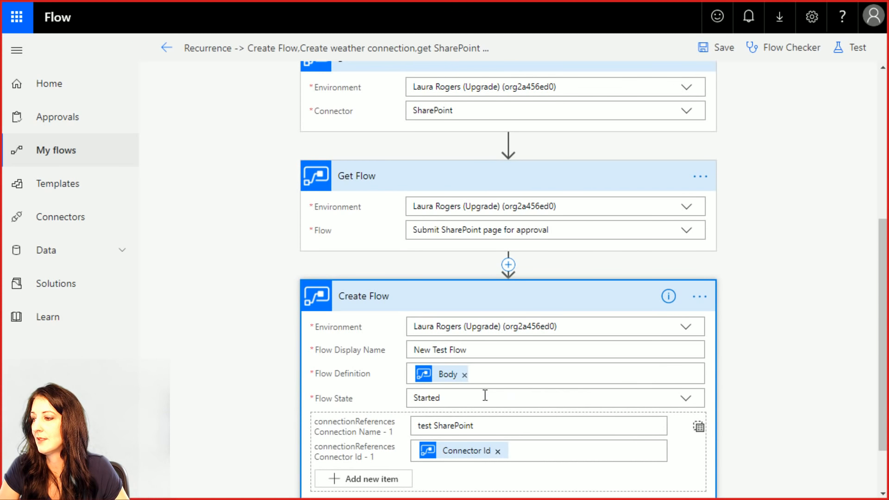
pyautogui.click(498, 451)
pyautogui.click(760, 215)
pyautogui.scroll(3, 760, 215)
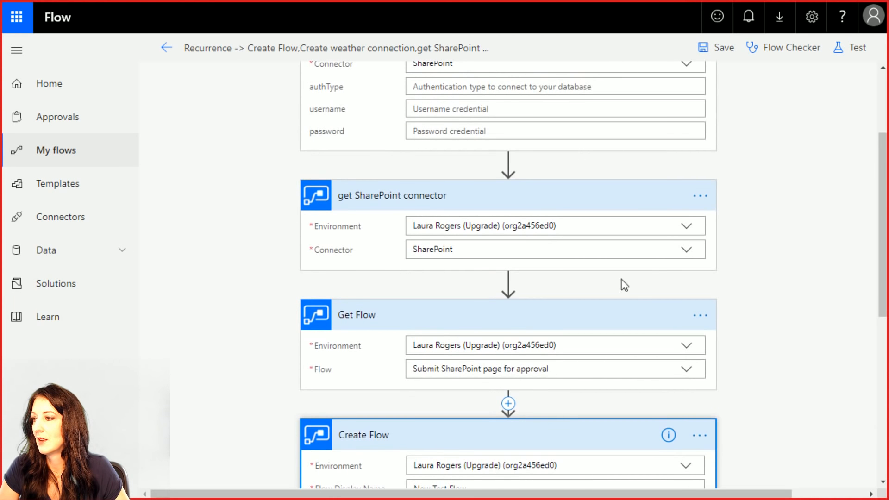
pyautogui.scroll(3, 574, 285)
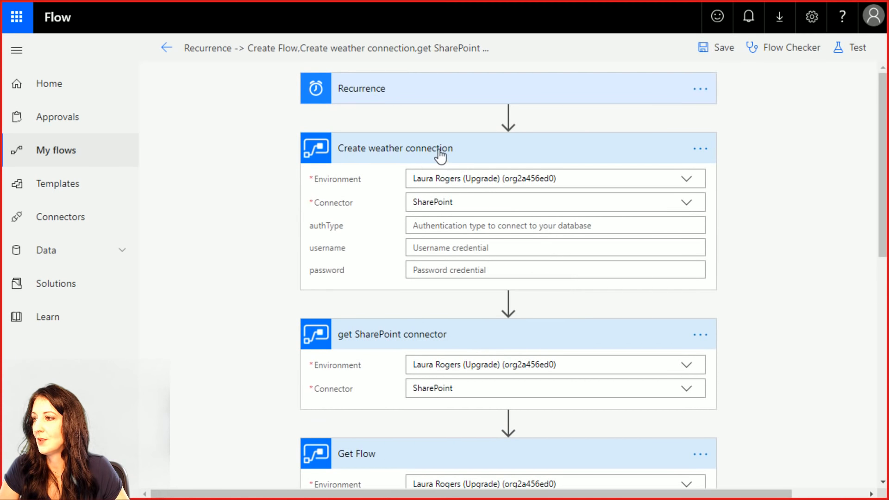
pyautogui.click(700, 149)
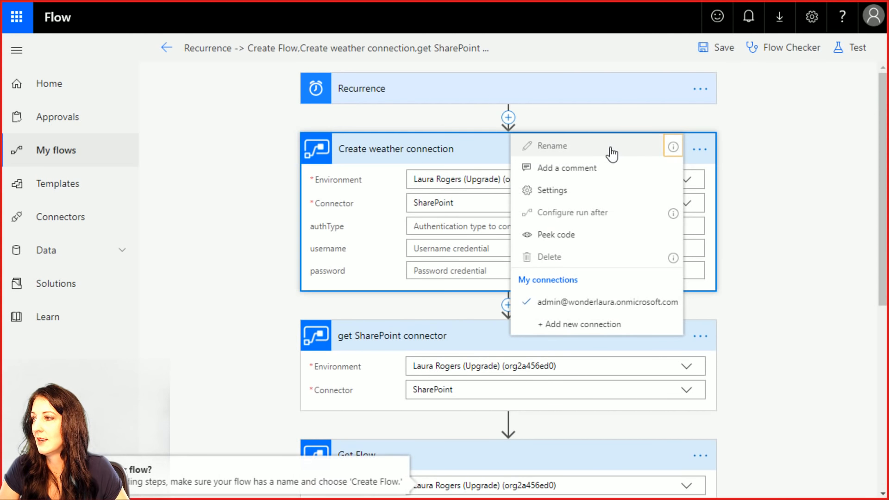
pyautogui.click(765, 177)
pyautogui.scroll(-6, 677, 290)
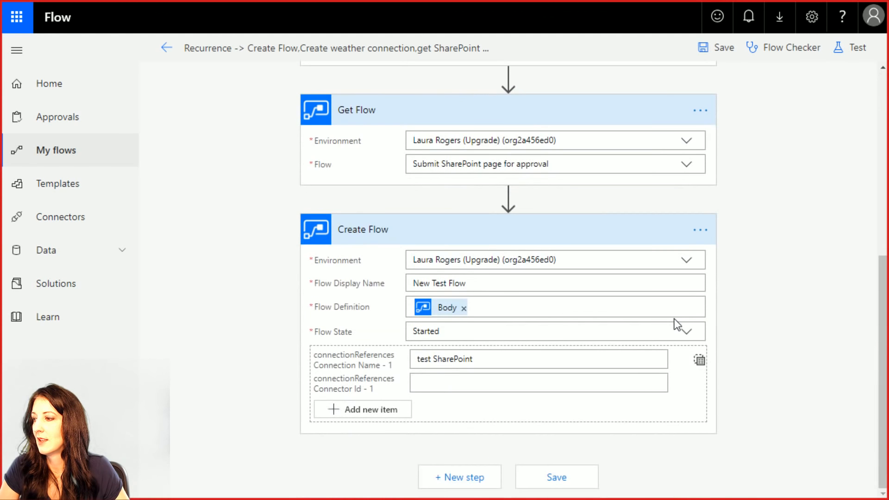
pyautogui.click(463, 309)
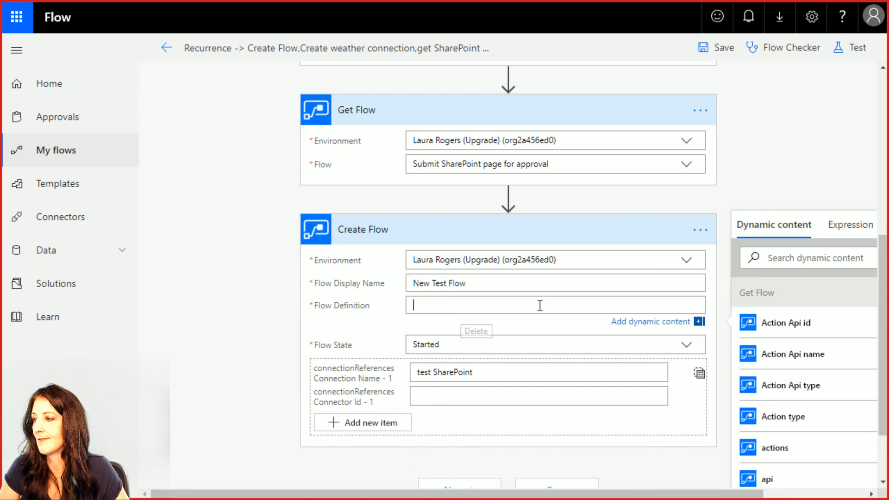
pyautogui.scroll(6, 724, 287)
pyautogui.scroll(2, 706, 176)
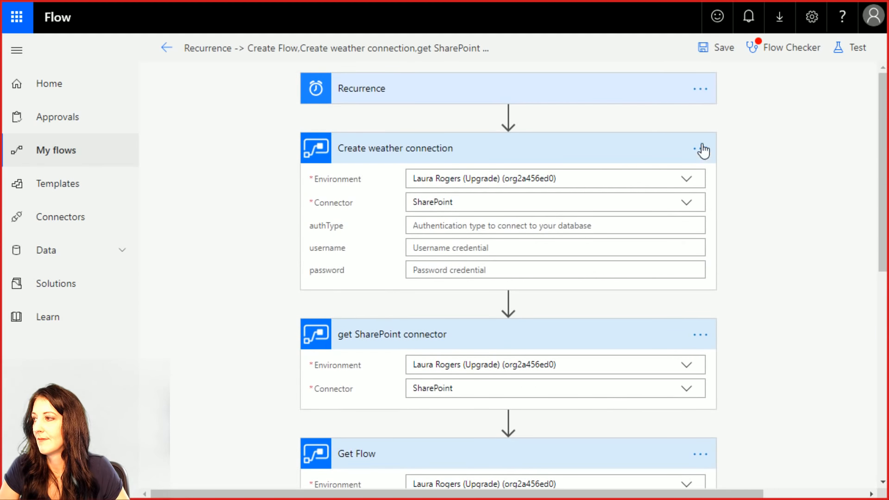
# - Check the step's options and authType field, then show the action's description
pyautogui.click(700, 148)
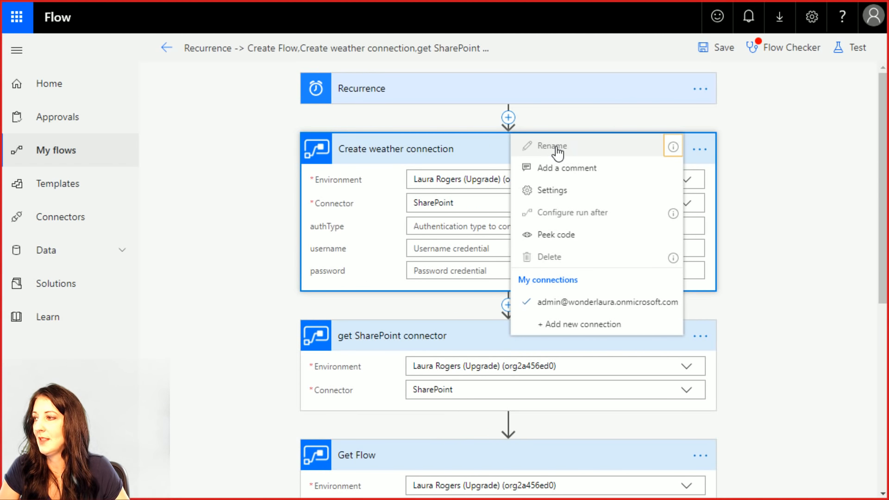
pyautogui.click(786, 229)
pyautogui.scroll(-5, 547, 384)
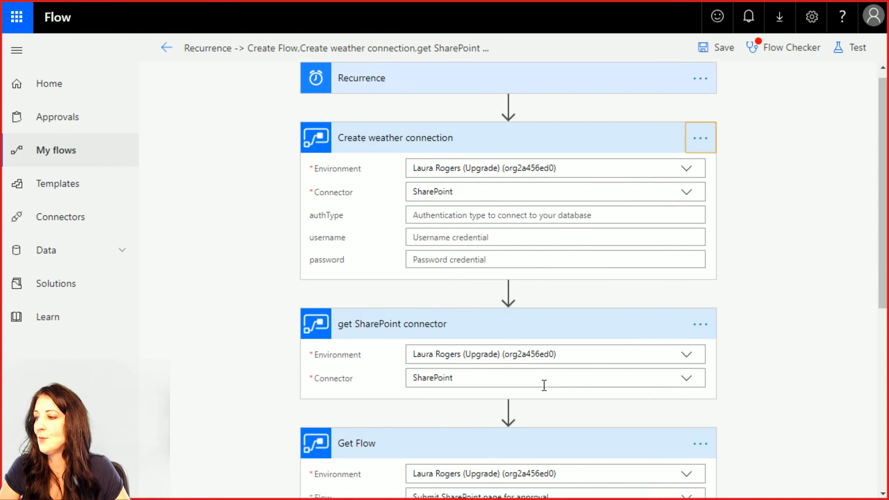
pyautogui.scroll(-1, 600, 293)
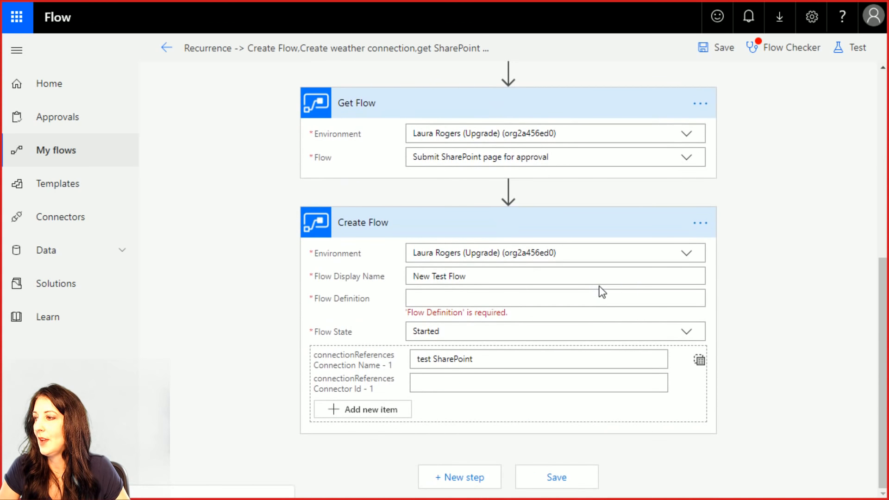
pyautogui.scroll(3, 600, 293)
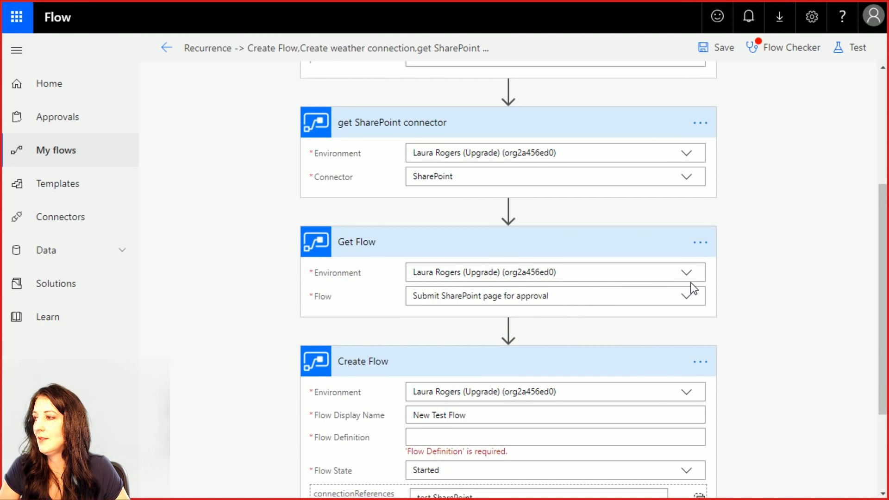
pyautogui.scroll(4, 689, 284)
pyautogui.click(700, 148)
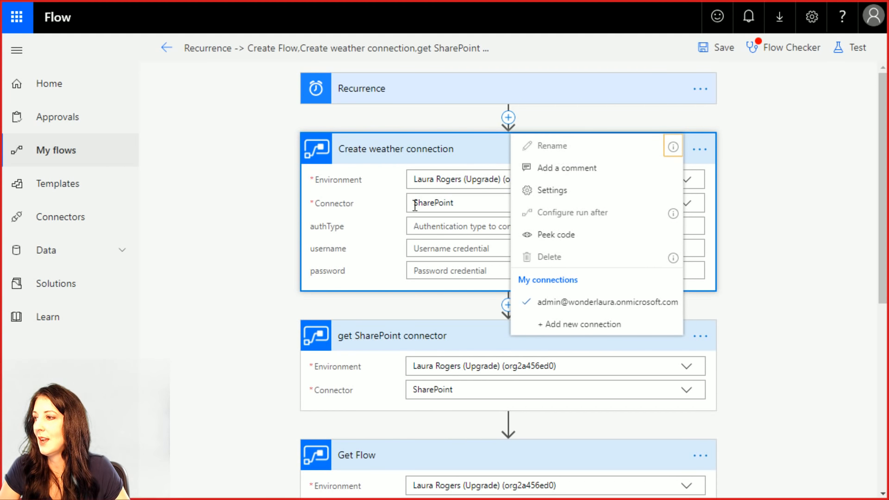
pyautogui.click(446, 227)
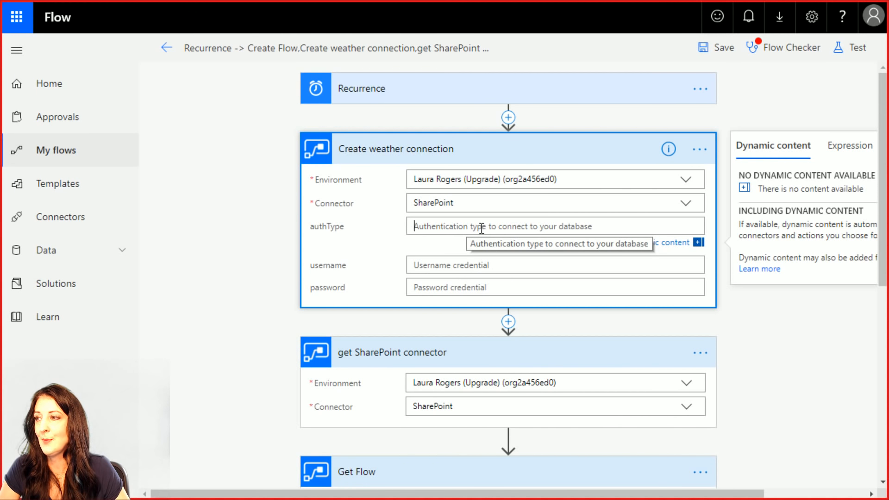
pyautogui.click(668, 149)
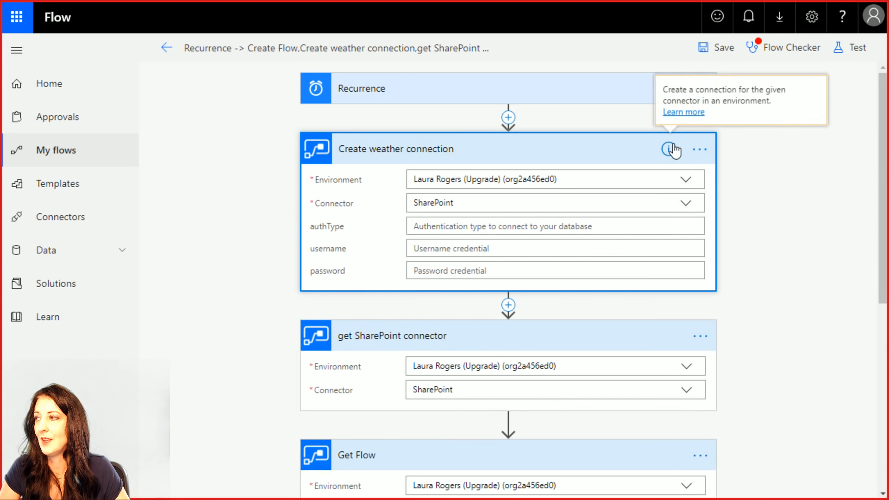
# - Search the action's documentation page for 'auth typ', then go back to the flow editor
pyautogui.click(686, 117)
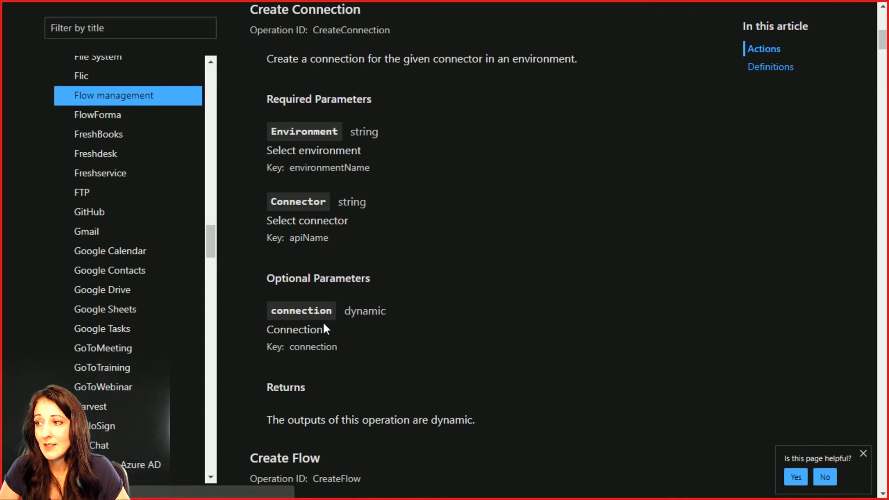
pyautogui.hotkey('ctrl', 'f')
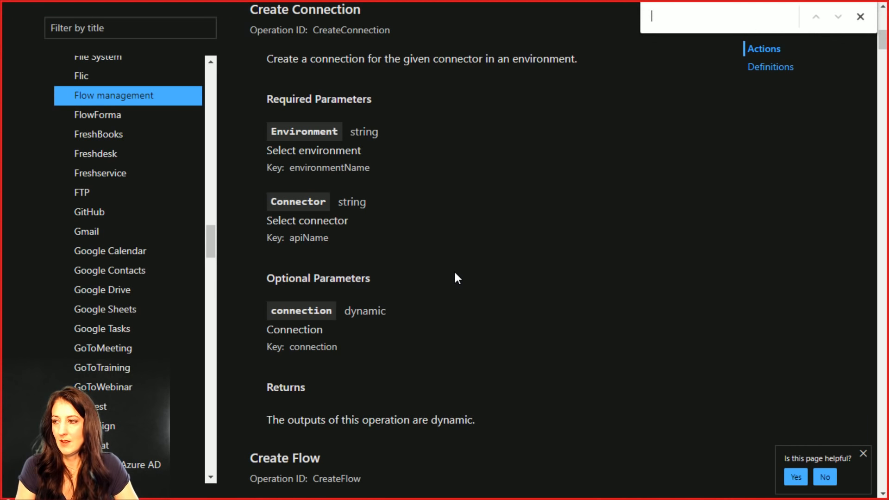
pyautogui.write('auty')
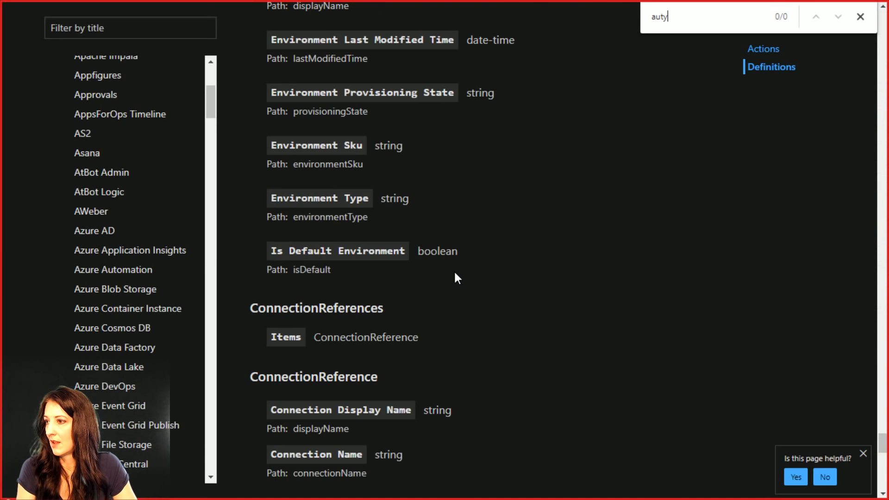
pyautogui.press('BackSpace')
pyautogui.write('h typ')
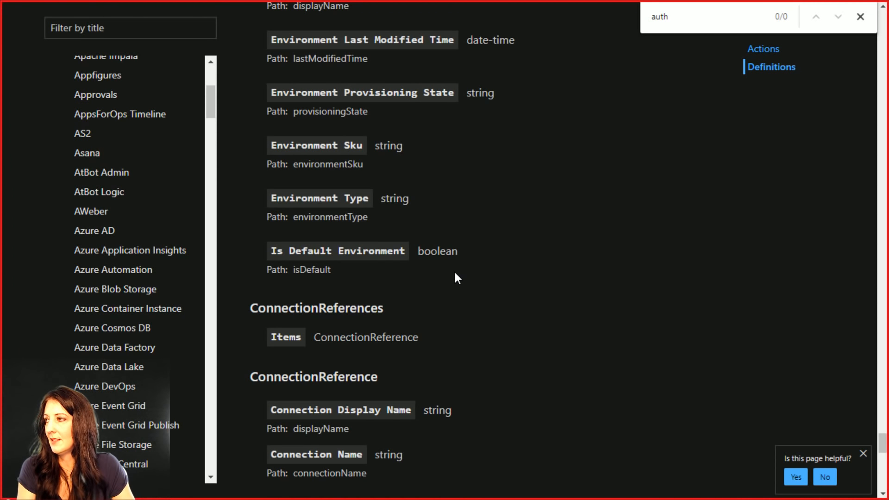
pyautogui.click(860, 16)
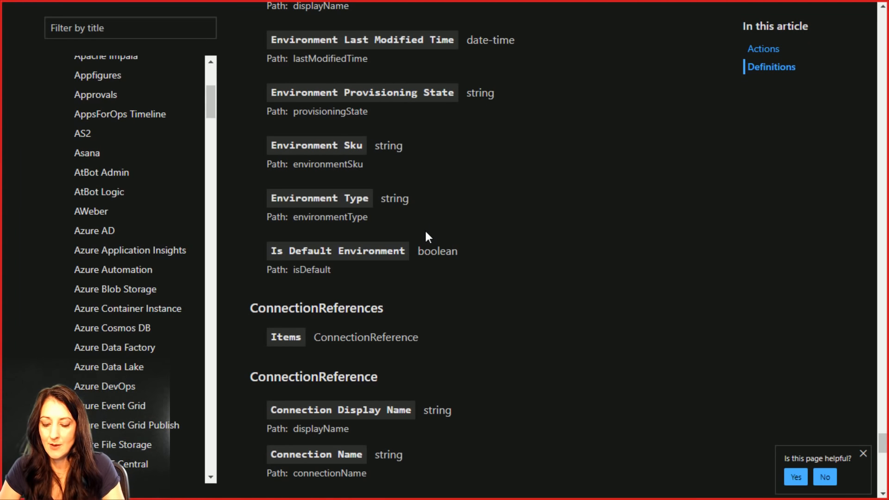
pyautogui.click(74, 13)
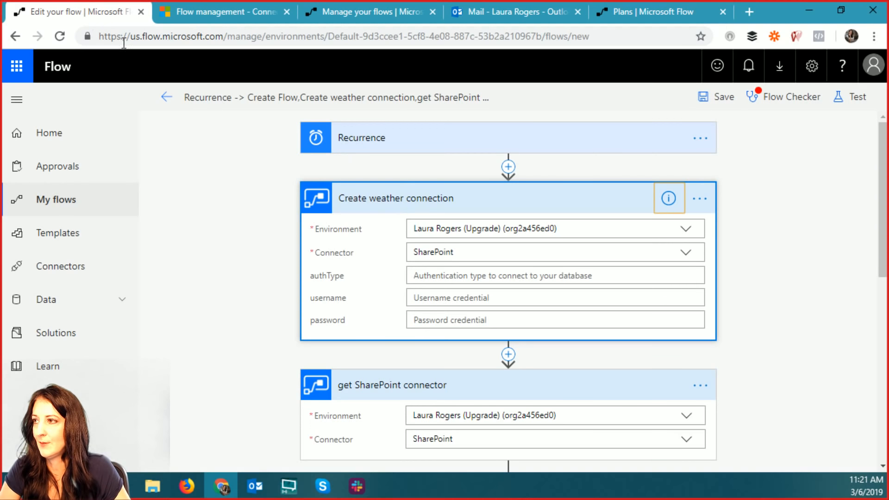
# - Set authType to 'claims' and enter the admin account e-mail as username
pyautogui.click(480, 276)
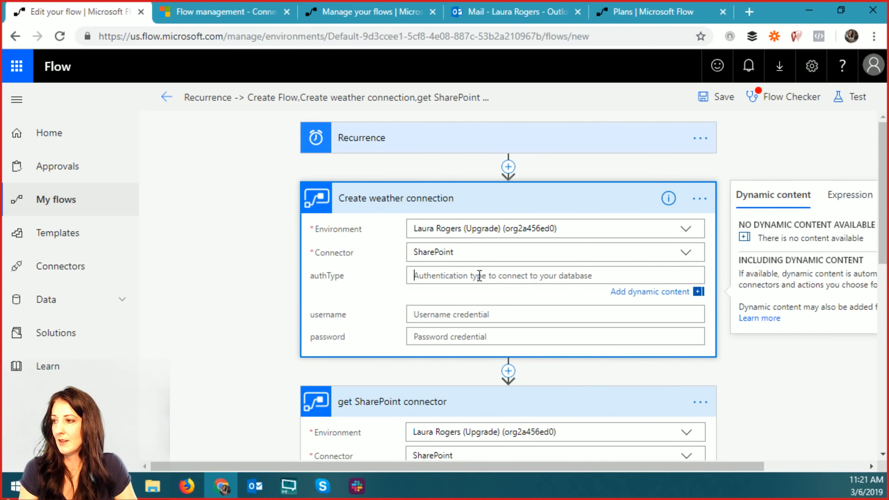
pyautogui.write('claims')
pyautogui.click(486, 314)
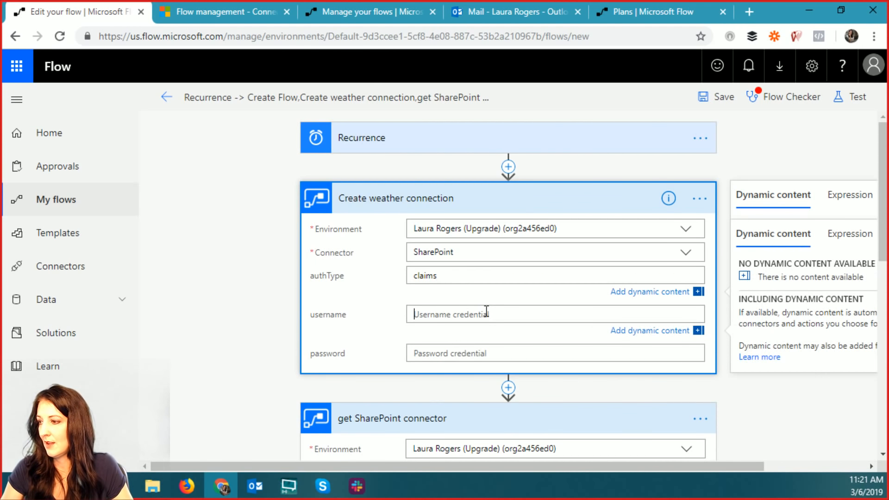
pyautogui.write('la')
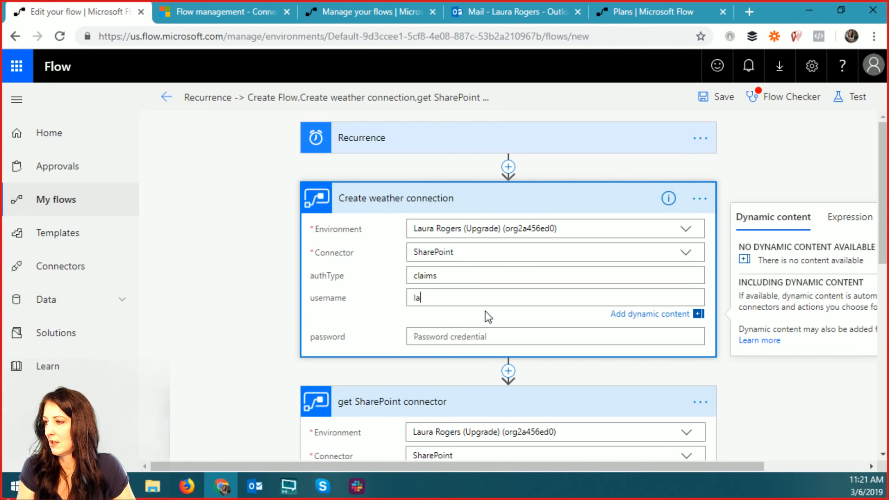
pyautogui.write('ur')
pyautogui.press('BackSpace')
pyautogui.press('BackSpace')
pyautogui.press('BackSpace')
pyautogui.press('BackSpace')
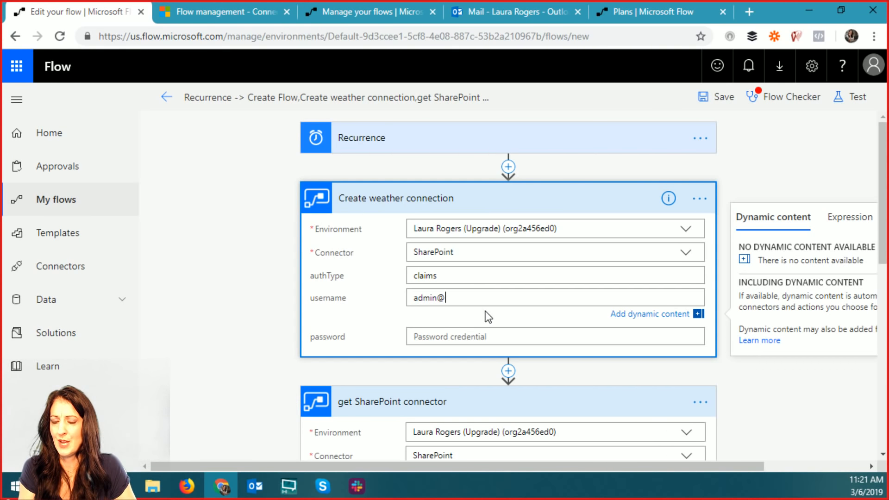
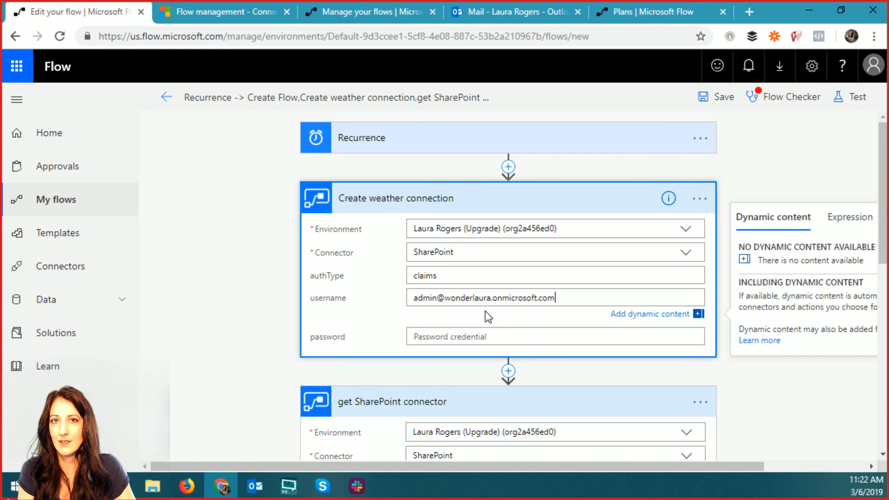
pyautogui.press('Tab')
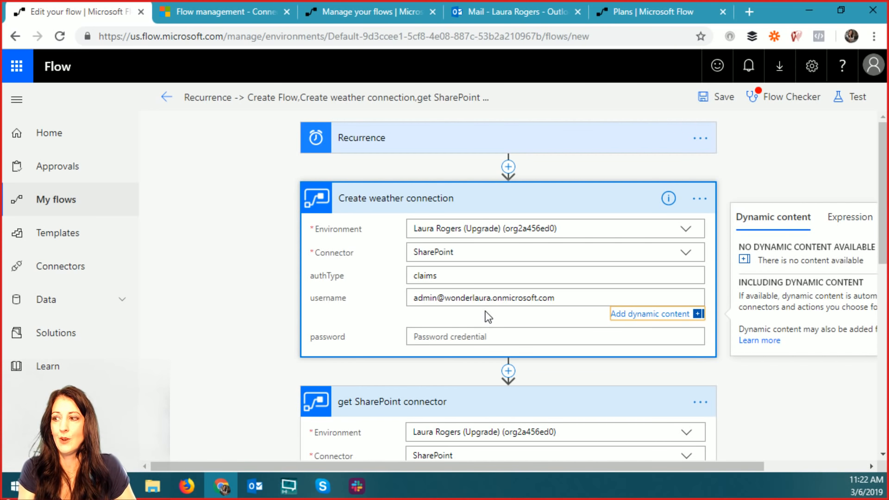
# - Leave the password field empty, removing the character typed into it
pyautogui.click(492, 338)
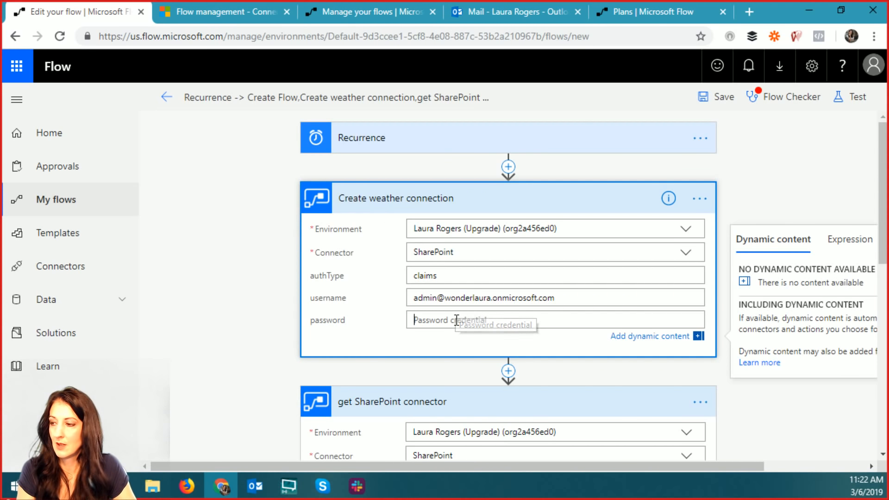
pyautogui.write('L')
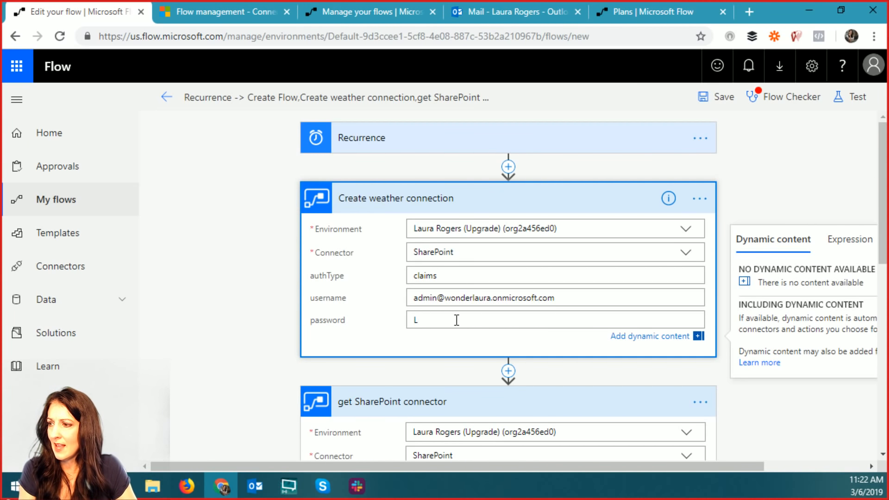
pyautogui.press('BackSpace')
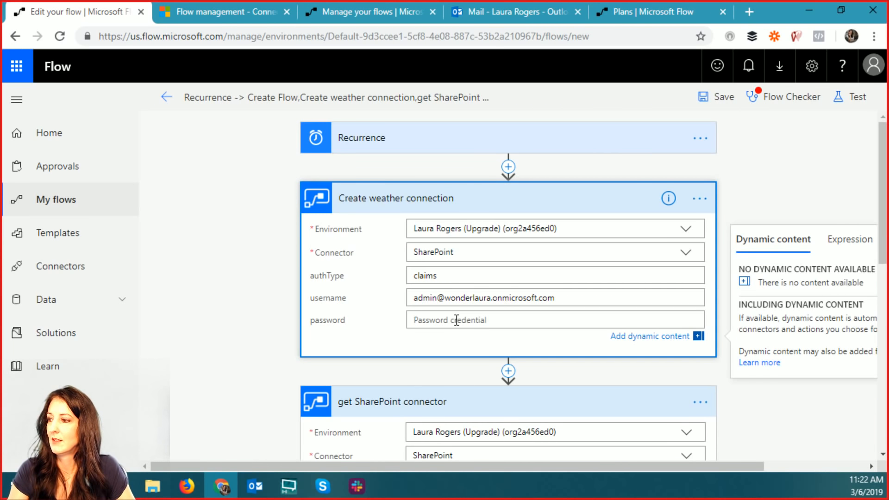
pyautogui.scroll(-2, 731, 187)
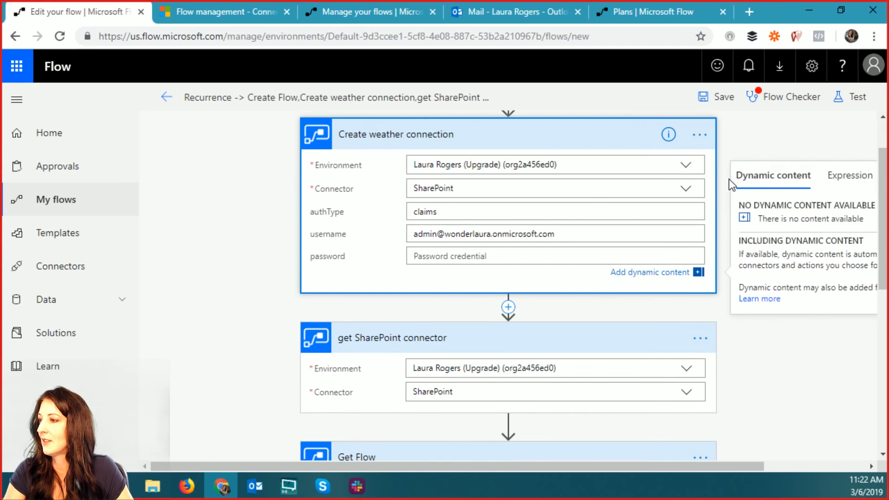
pyautogui.scroll(2, 766, 351)
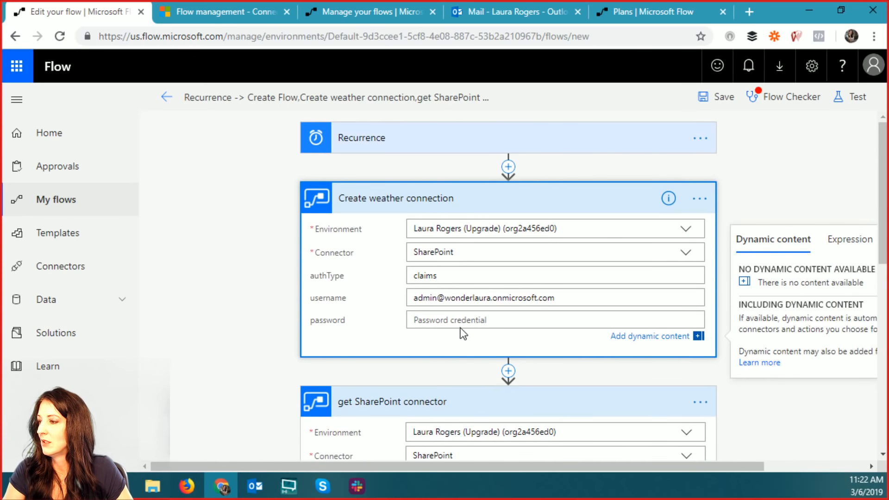
pyautogui.click(700, 199)
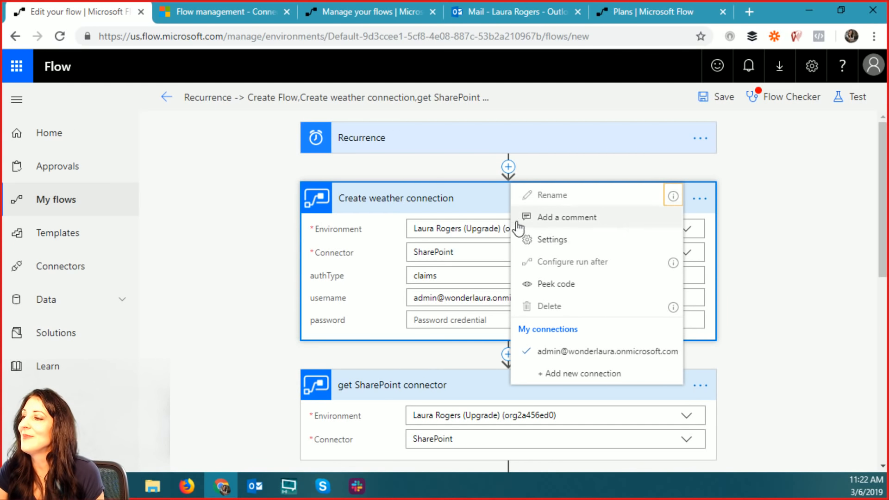
pyautogui.click(702, 199)
pyautogui.click(704, 199)
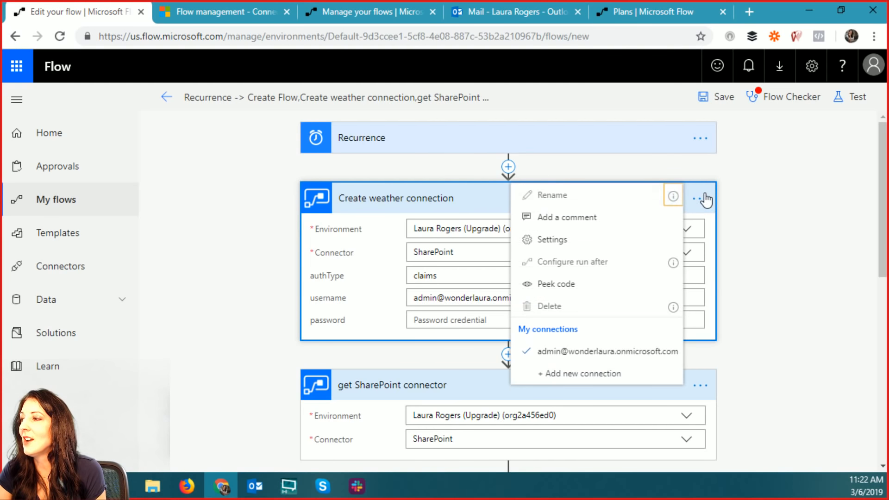
pyautogui.scroll(-3, 741, 317)
pyautogui.scroll(-6, 748, 313)
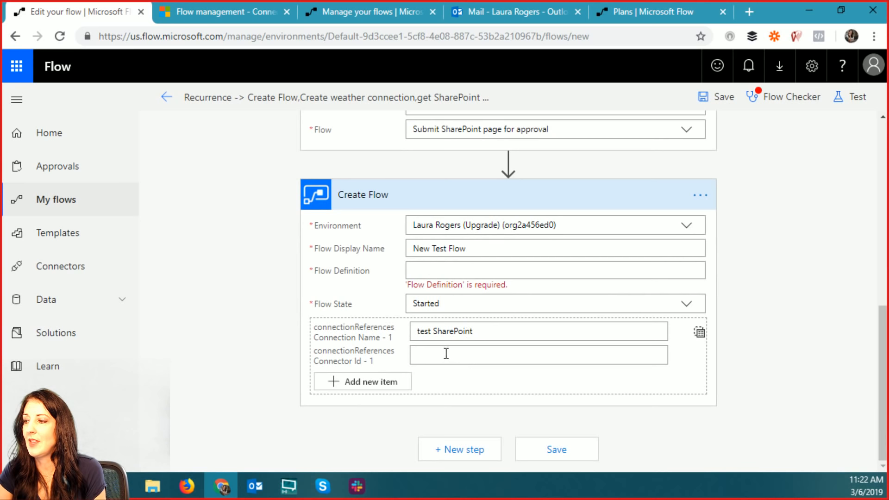
pyautogui.click(526, 331)
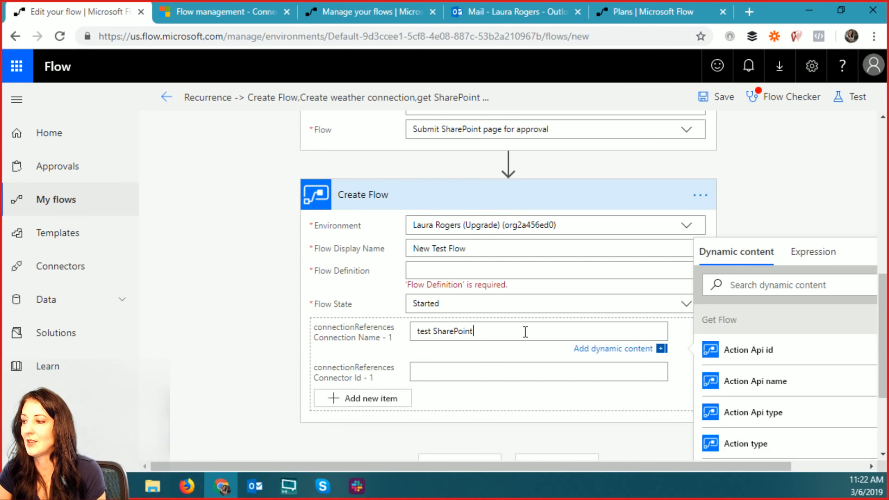
pyautogui.moveTo(529, 332); pyautogui.dragTo(387, 340)
pyautogui.press('BackSpace')
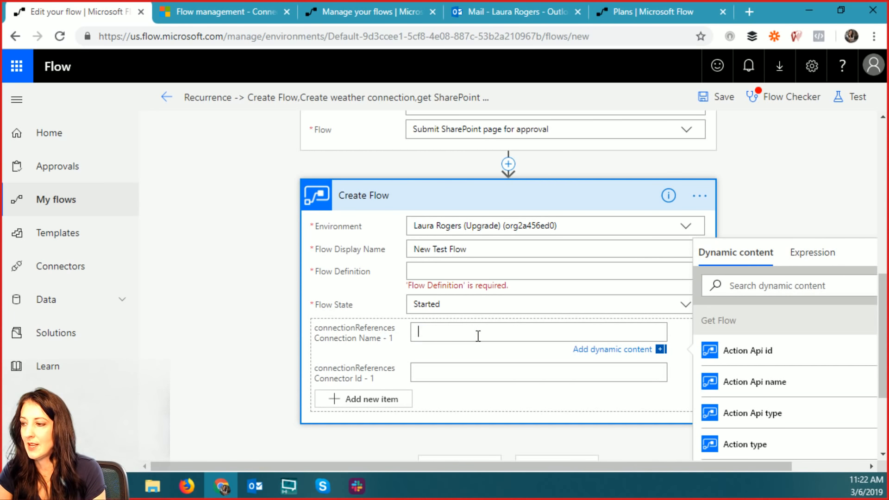
pyautogui.click(490, 273)
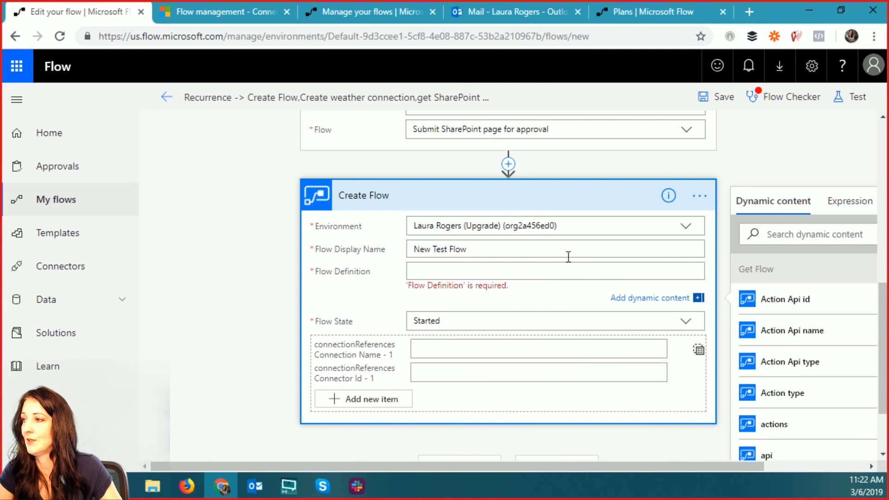
pyautogui.moveTo(702, 466); pyautogui.dragTo(859, 458)
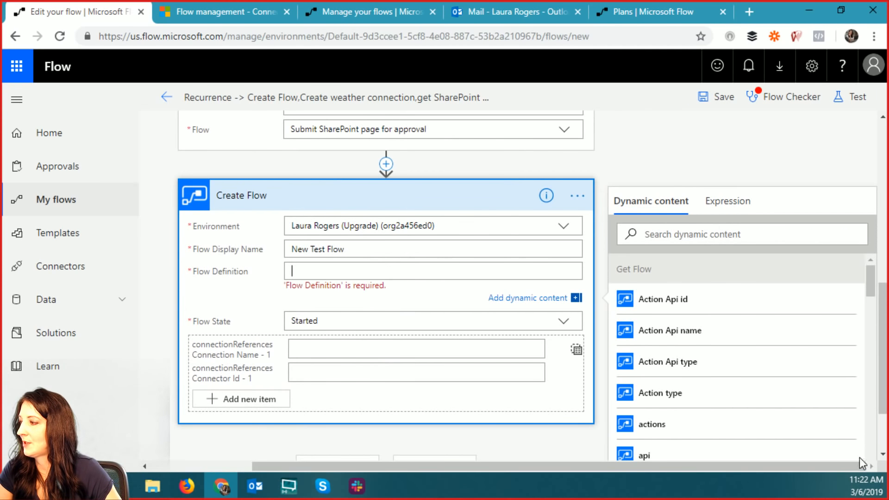
pyautogui.moveTo(869, 280); pyautogui.dragTo(871, 298)
pyautogui.click(678, 374)
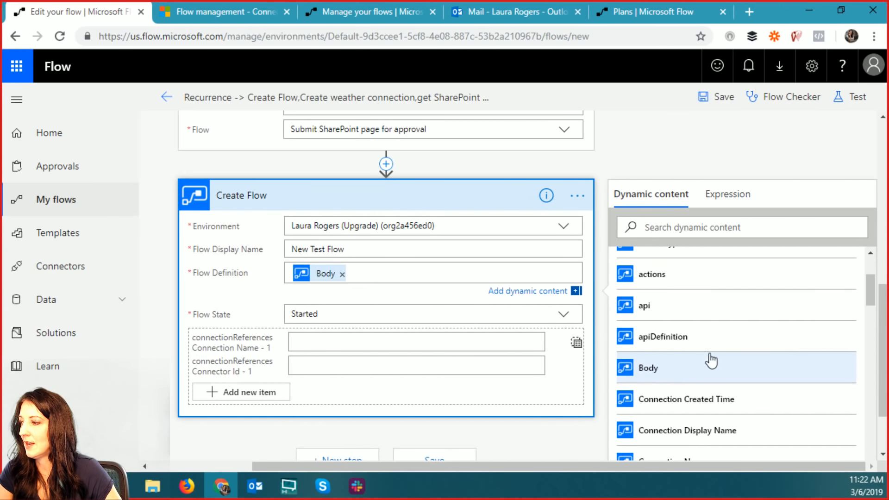
pyautogui.scroll(15, 772, 161)
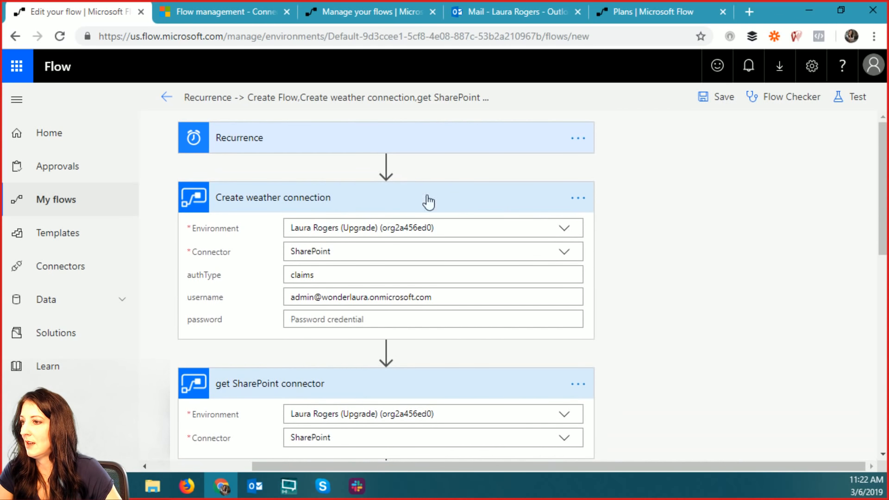
pyautogui.click(578, 199)
pyautogui.click(579, 204)
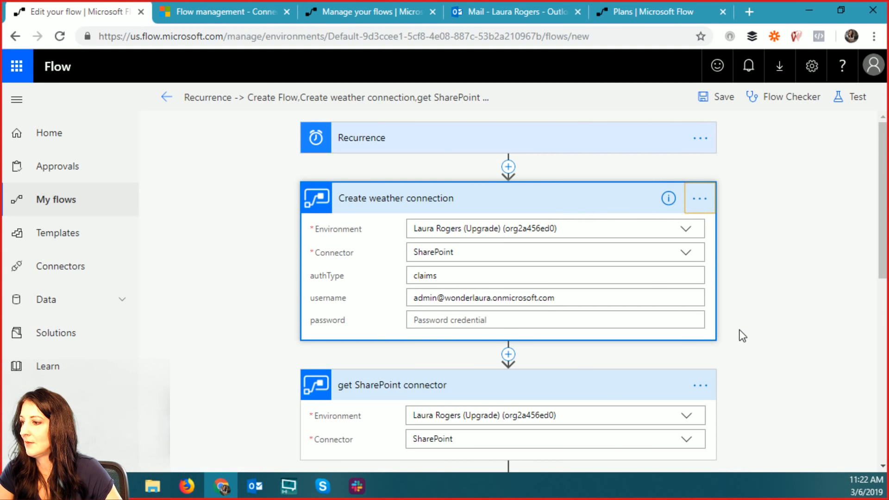
pyautogui.scroll(-15, 741, 335)
# - Clear Create Flow's Body definition and delete the Create Flow step
pyautogui.click(700, 203)
pyautogui.click(700, 203)
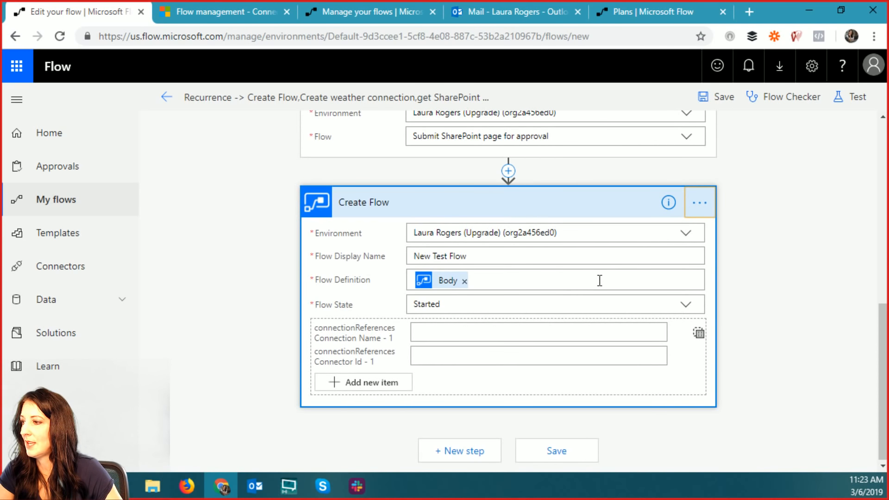
pyautogui.click(464, 281)
pyautogui.click(700, 203)
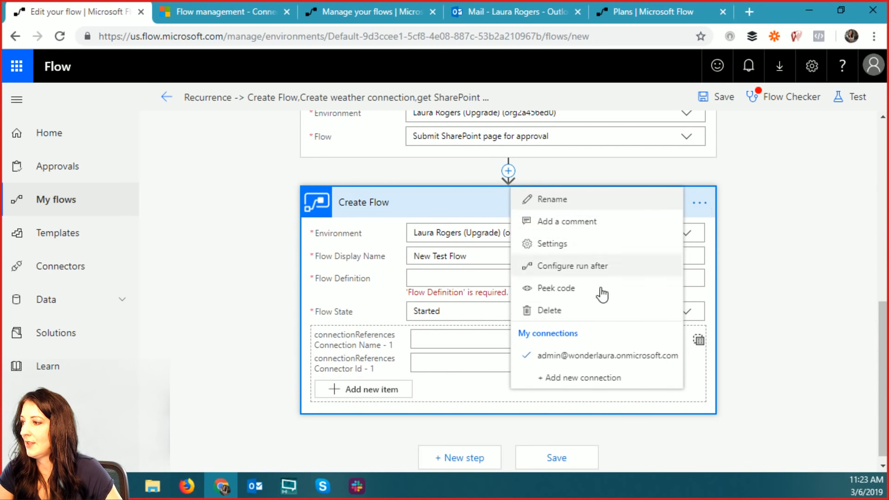
pyautogui.click(578, 310)
pyautogui.click(511, 113)
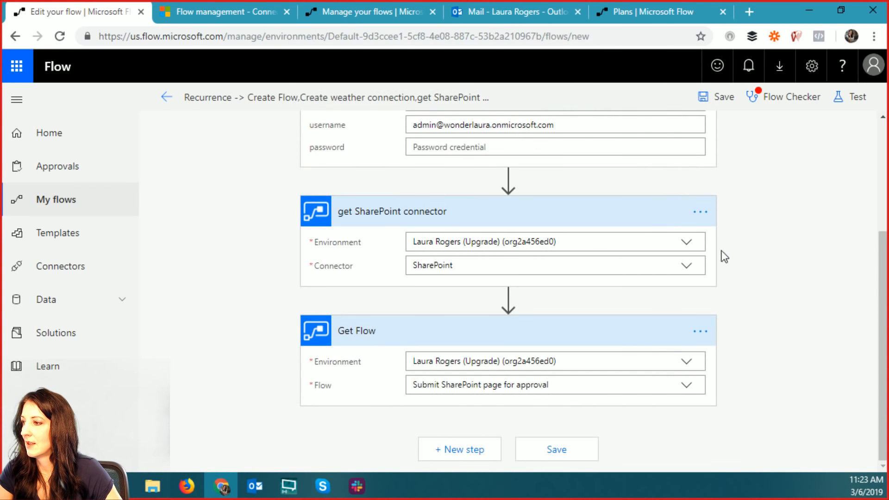
# - Delete the get SharePoint connector and Create weather connection steps
pyautogui.click(705, 332)
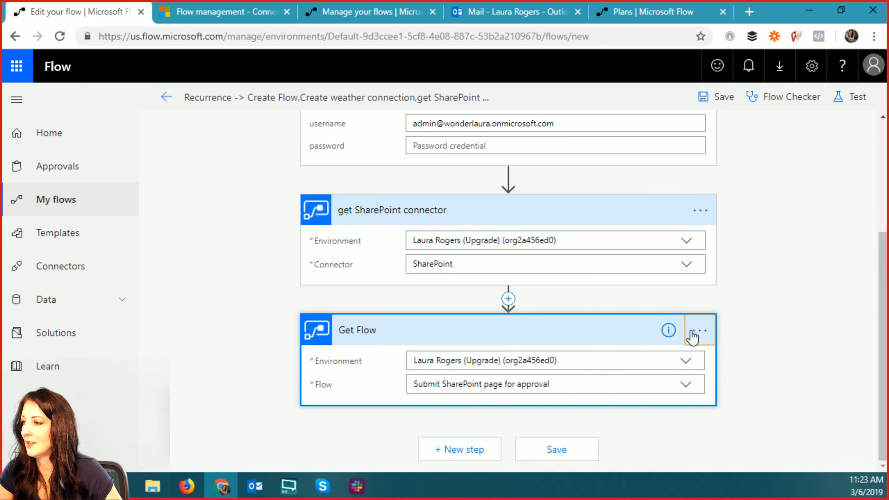
pyautogui.click(701, 213)
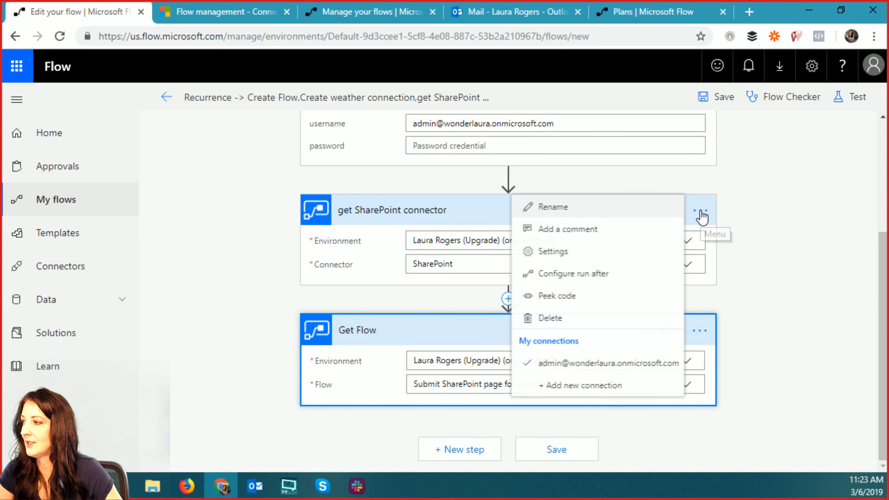
pyautogui.click(569, 317)
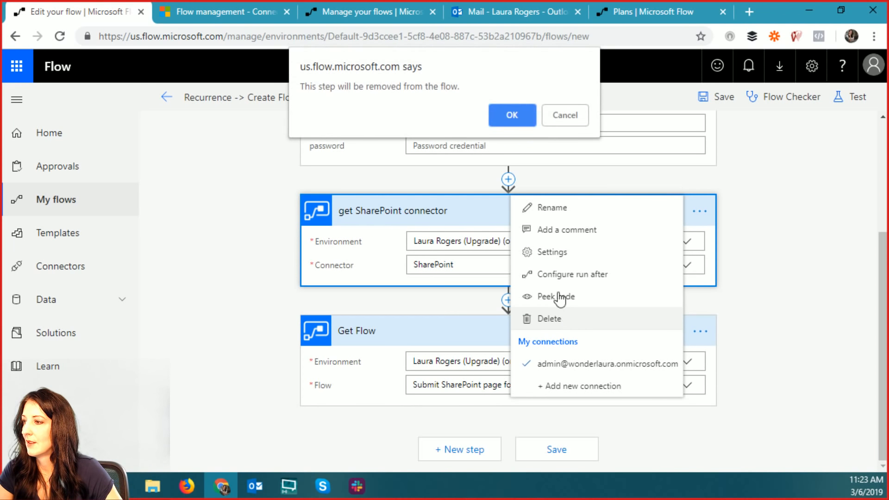
pyautogui.click(510, 118)
pyautogui.scroll(3, 764, 238)
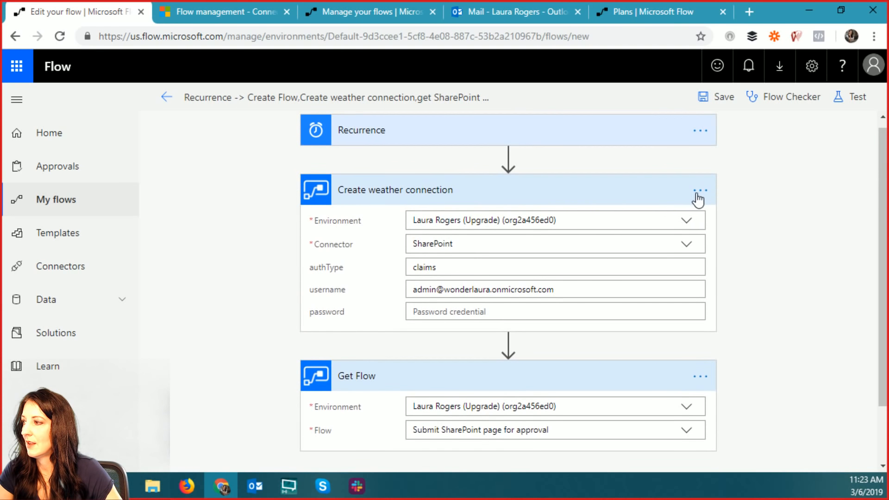
pyautogui.click(700, 192)
pyautogui.click(585, 298)
pyautogui.click(512, 113)
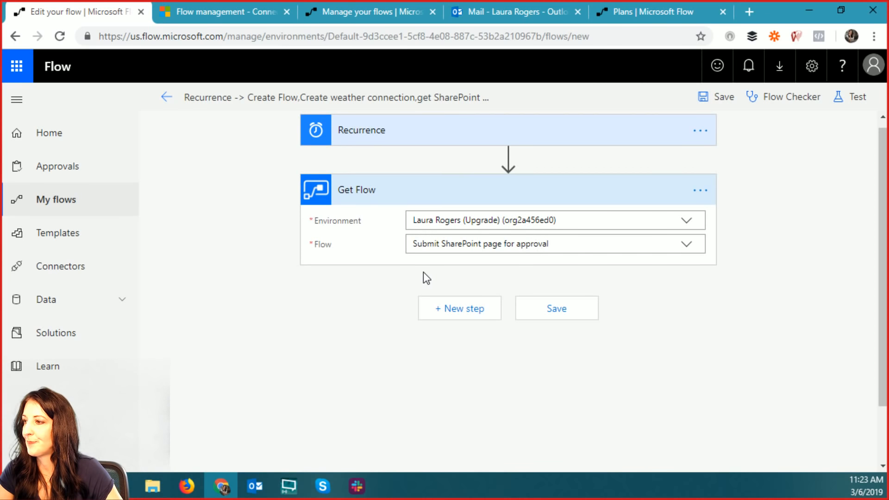
# - Add a Flow management Create Flow step using the upgrade environment, named 'test Flow from Flow'
pyautogui.click(486, 312)
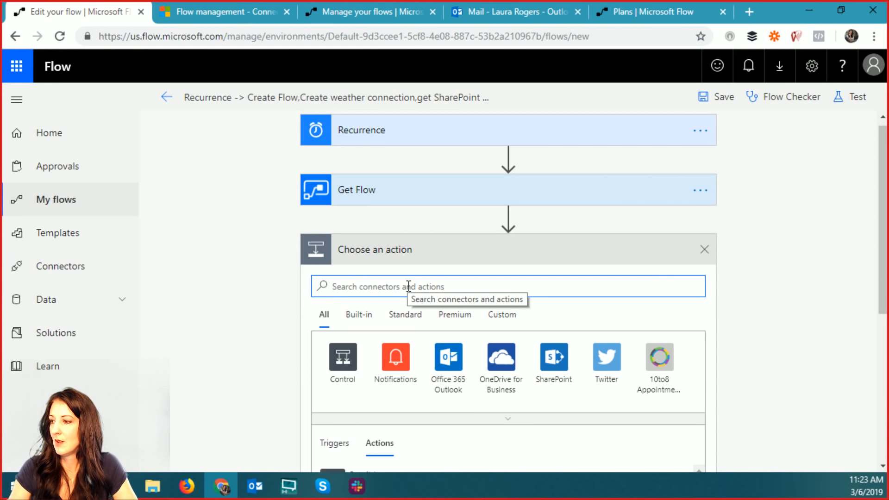
pyautogui.write('flow')
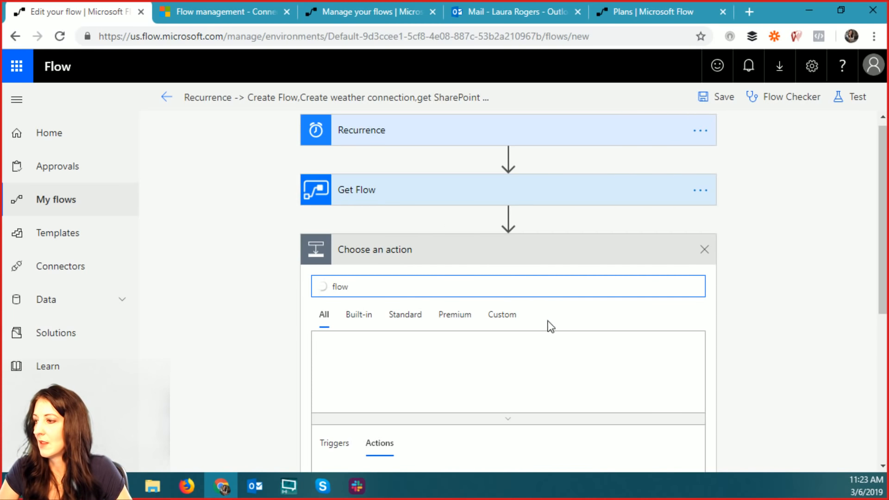
pyautogui.click(502, 368)
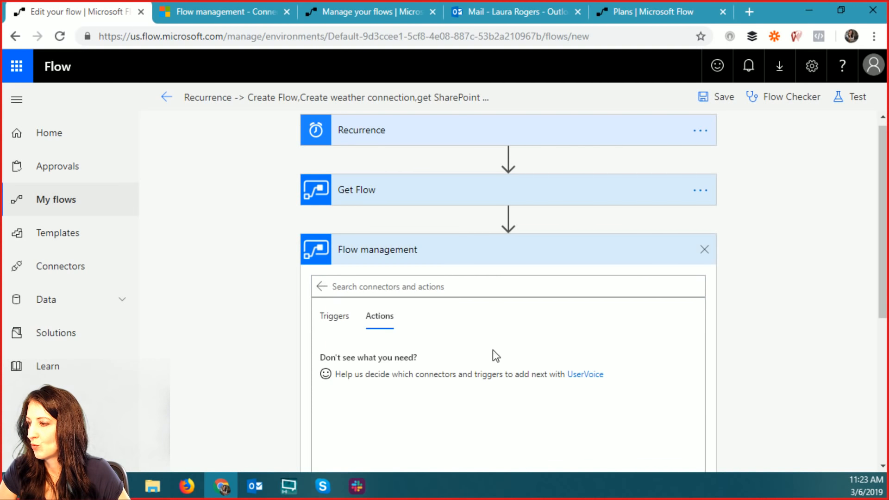
pyautogui.click(407, 398)
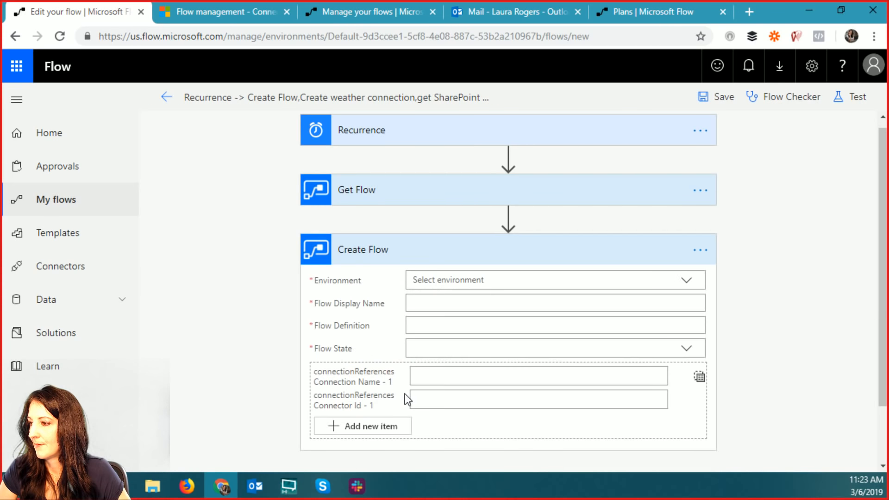
pyautogui.click(688, 281)
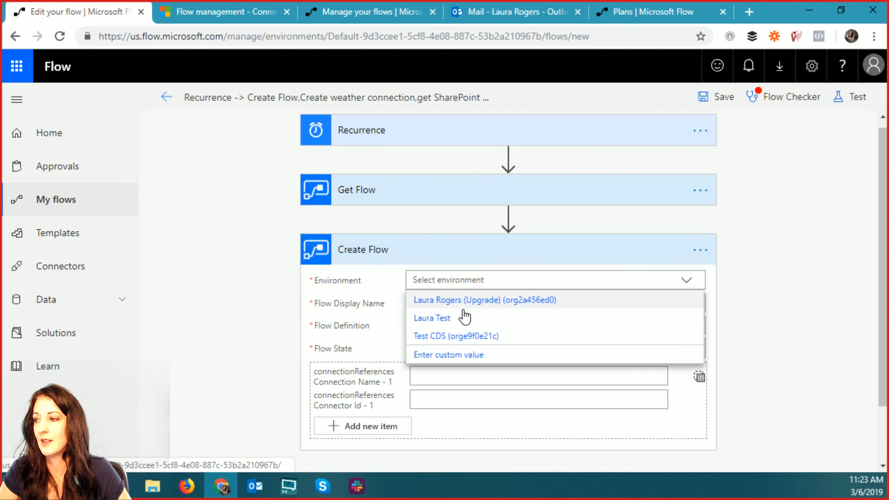
pyautogui.click(495, 302)
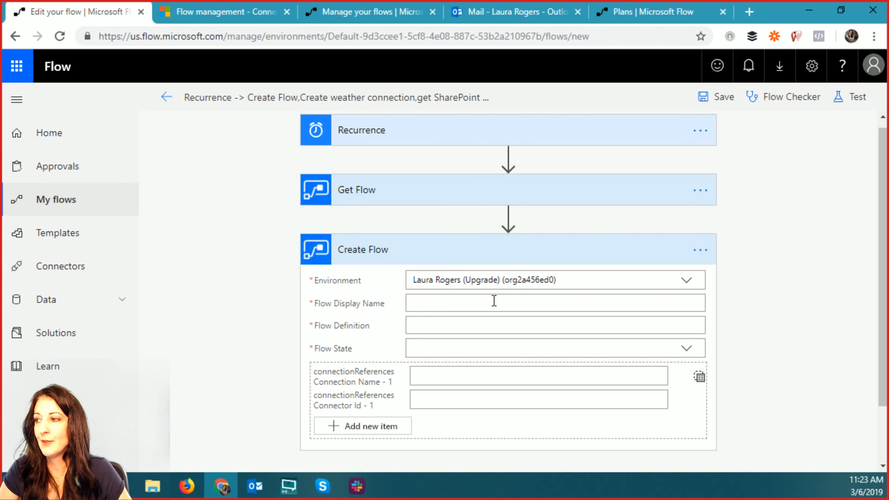
pyautogui.click(510, 300)
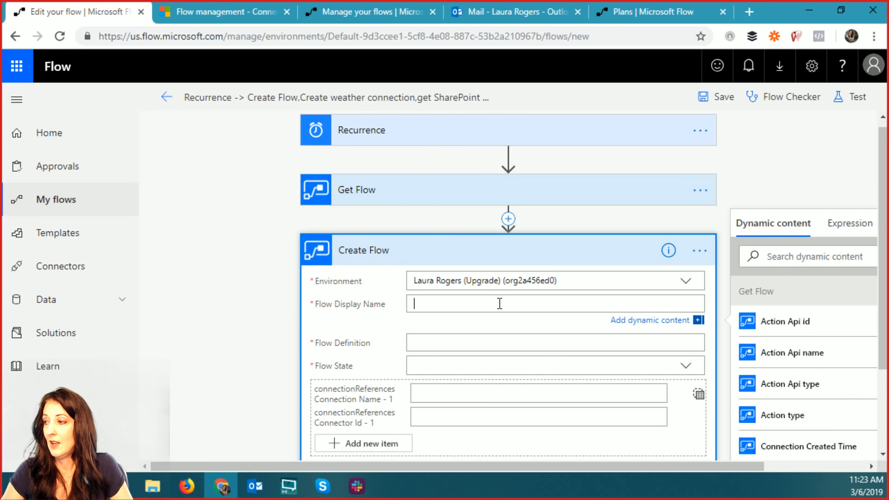
pyautogui.write('est Flo')
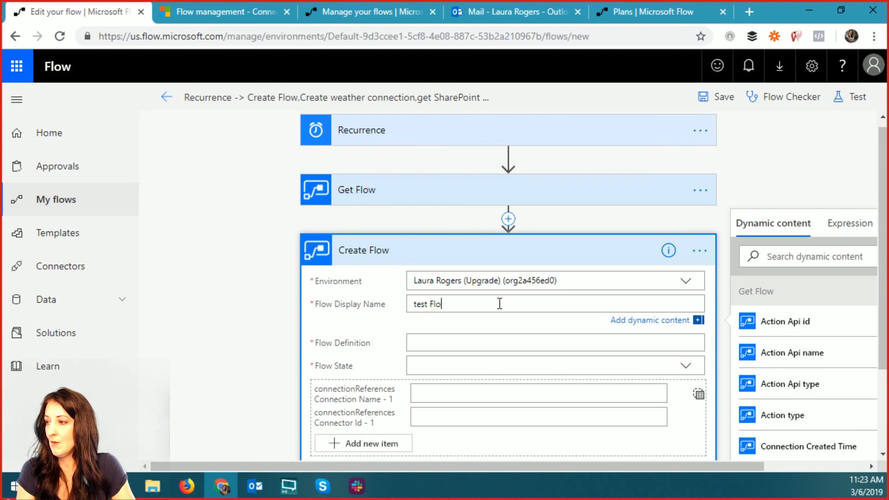
pyautogui.write('w')
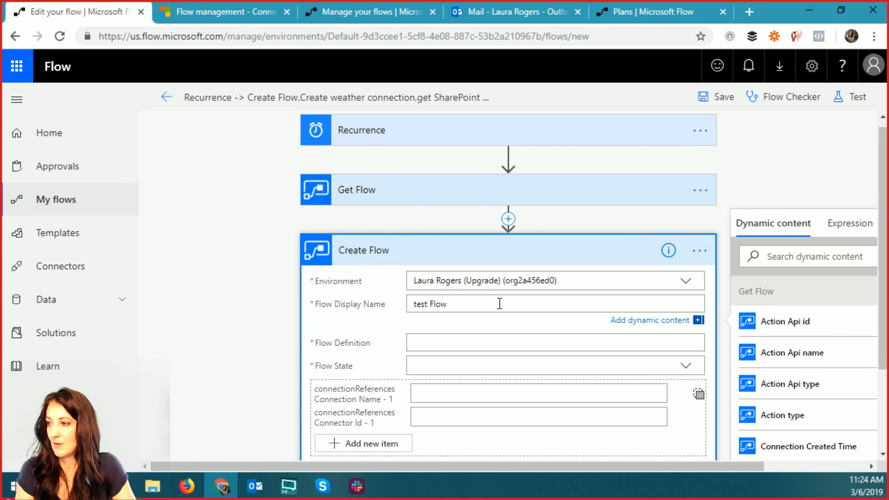
pyautogui.write(' from Flow')
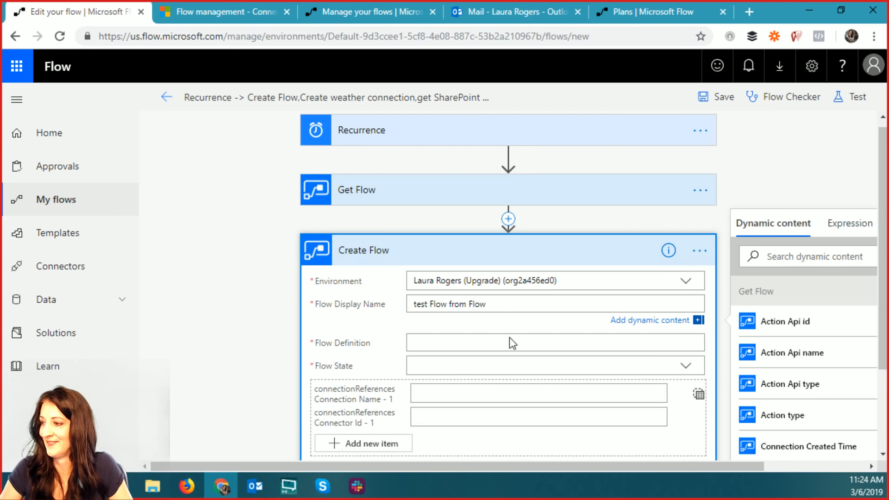
# - Enter 'this is a test' as the flow definition and set the flow state to Started
pyautogui.click(509, 338)
pyautogui.write('thi')
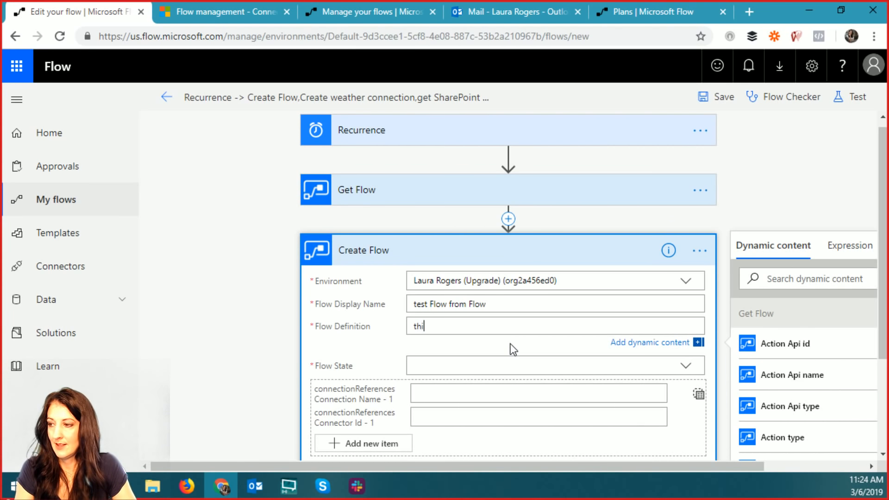
pyautogui.write('s is a test')
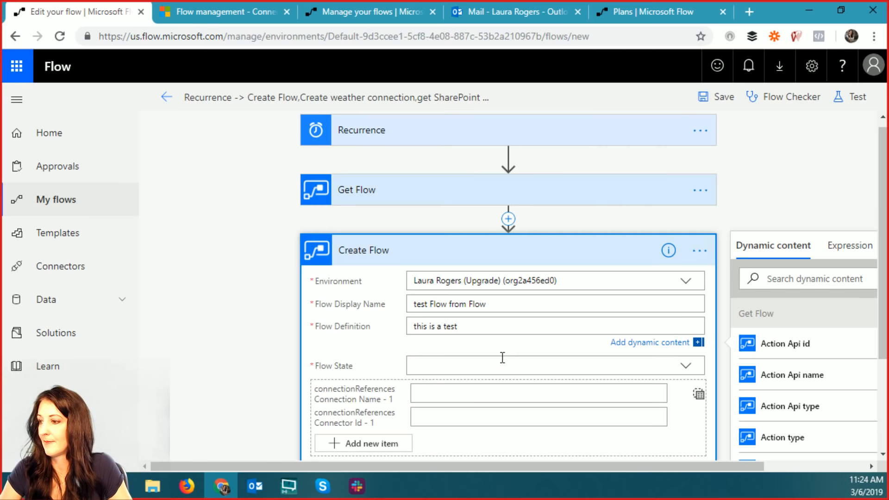
pyautogui.click(503, 359)
pyautogui.click(685, 350)
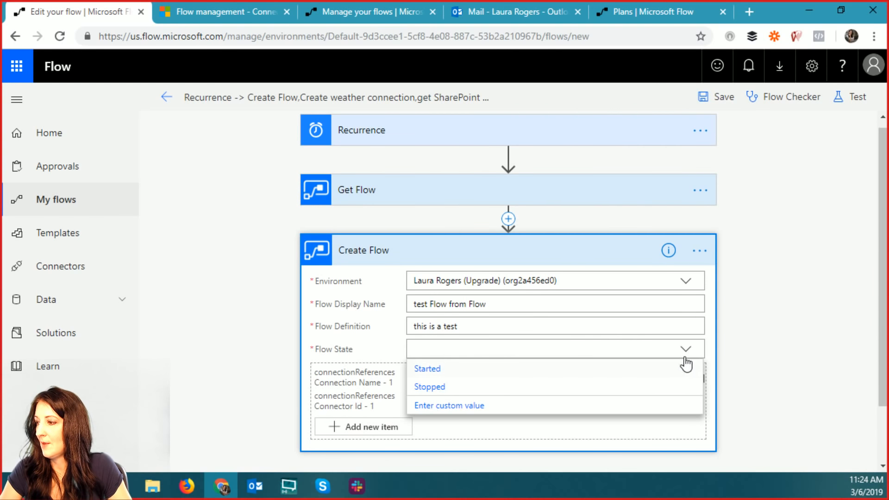
pyautogui.click(461, 370)
# - Replace the flow definition with Get Flow's Body and save the flow
pyautogui.scroll(-2, 518, 426)
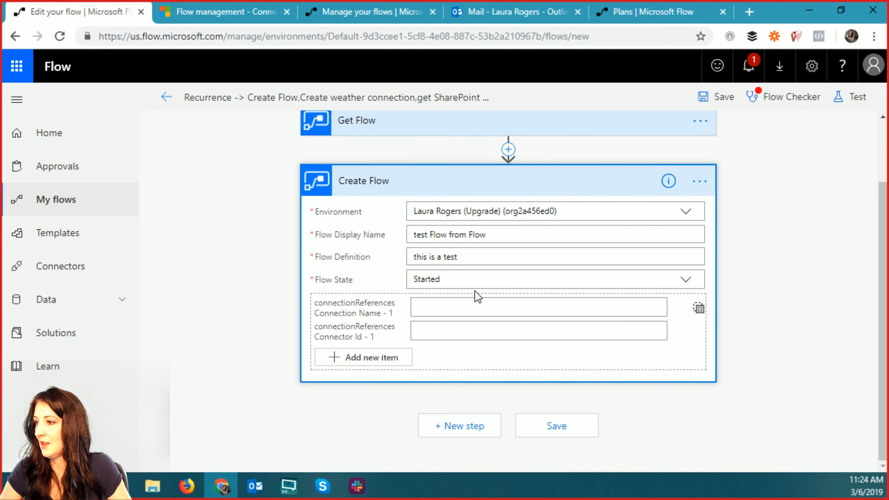
pyautogui.click(476, 258)
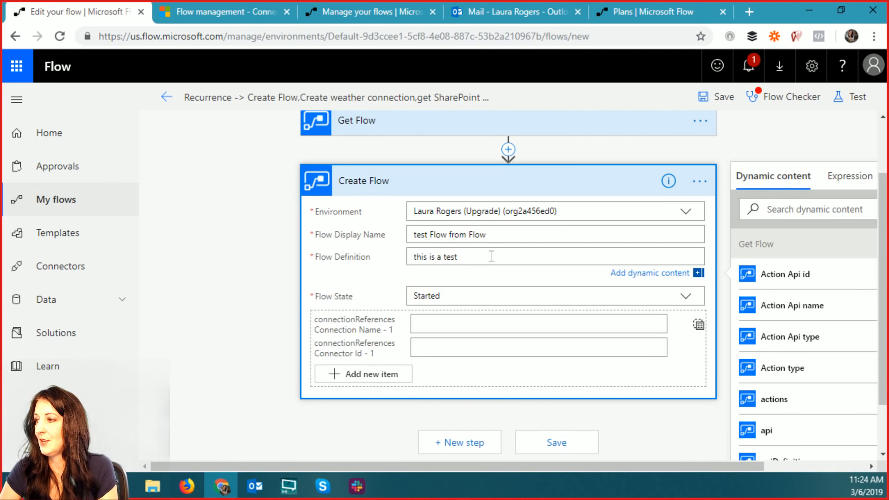
pyautogui.moveTo(491, 256); pyautogui.dragTo(383, 260)
pyautogui.press('BackSpace')
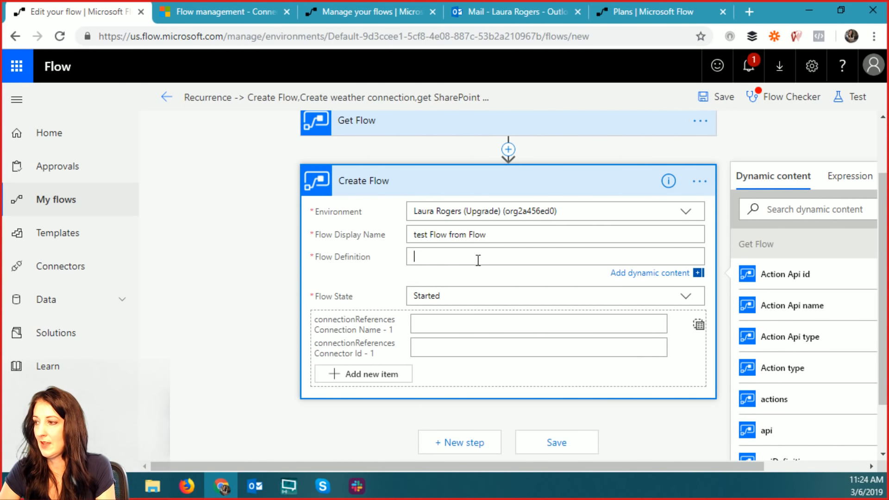
pyautogui.scroll(-2, 759, 444)
pyautogui.click(790, 423)
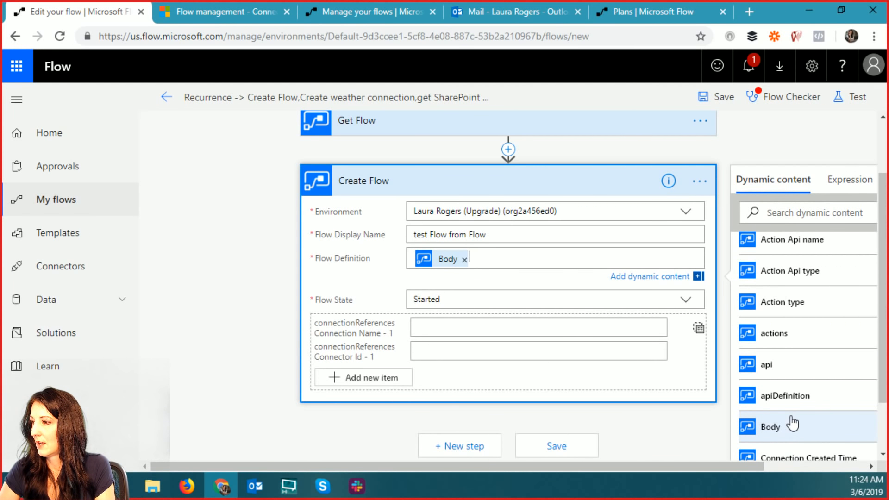
pyautogui.click(716, 99)
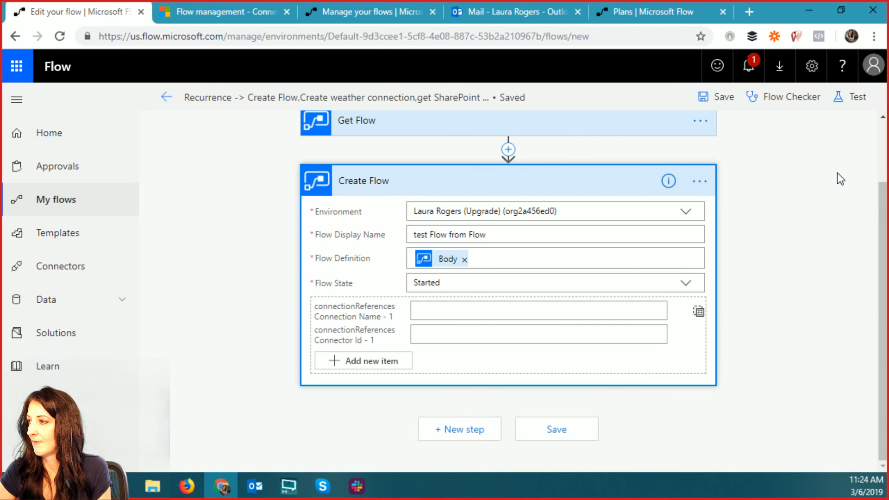
# - Run a test of the flow and open the Get Flow step's run details
pyautogui.click(856, 96)
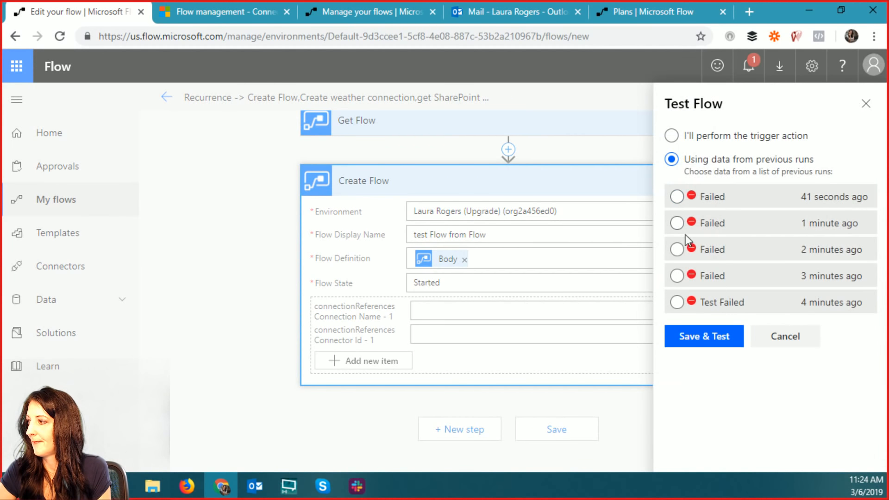
pyautogui.click(705, 337)
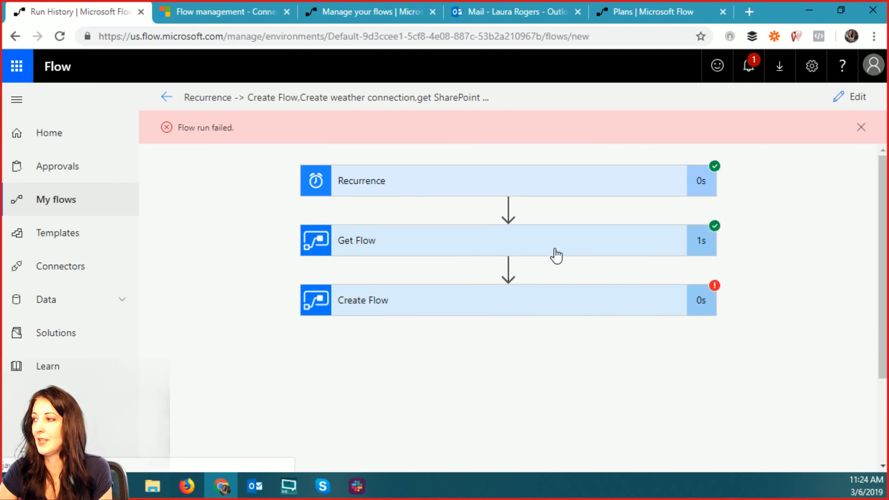
pyautogui.click(409, 246)
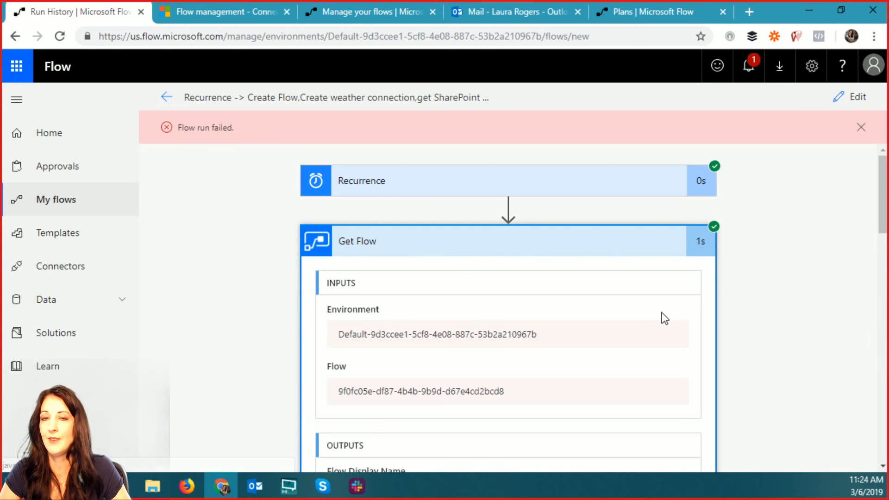
pyautogui.moveTo(883, 202); pyautogui.dragTo(883, 220)
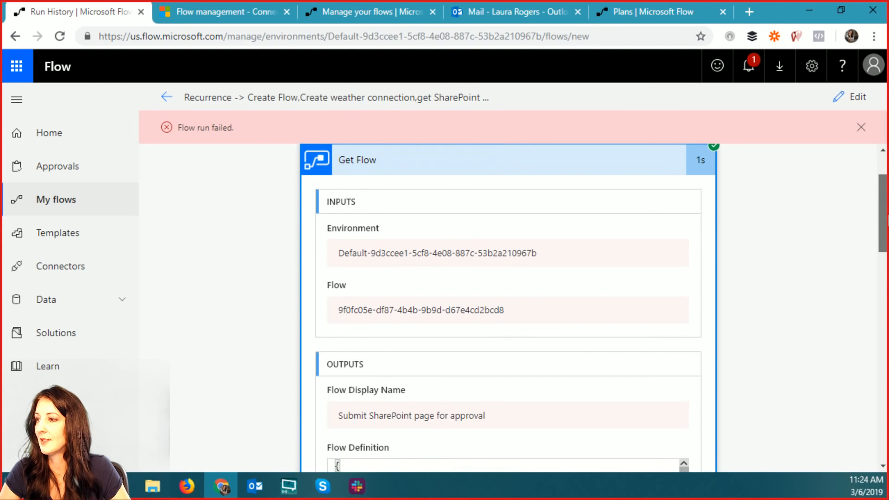
pyautogui.scroll(-3, 343, 274)
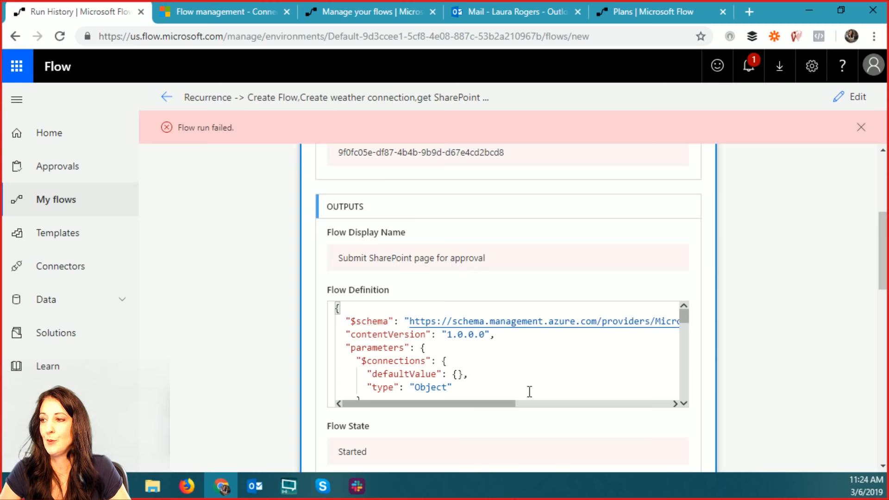
pyautogui.scroll(-3, 712, 306)
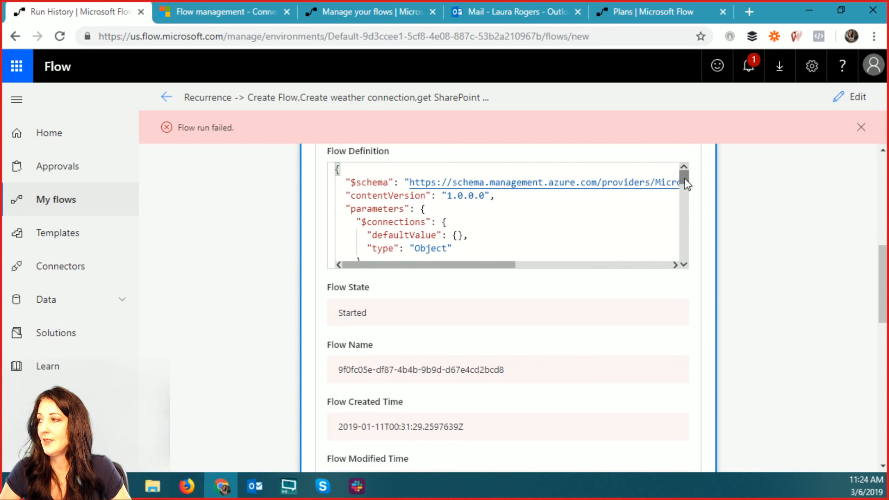
pyautogui.moveTo(688, 177); pyautogui.dragTo(699, 257)
# - Scroll through Get Flow's outputs, revealing all remaining fields with Show more
pyautogui.scroll(-5, 530, 326)
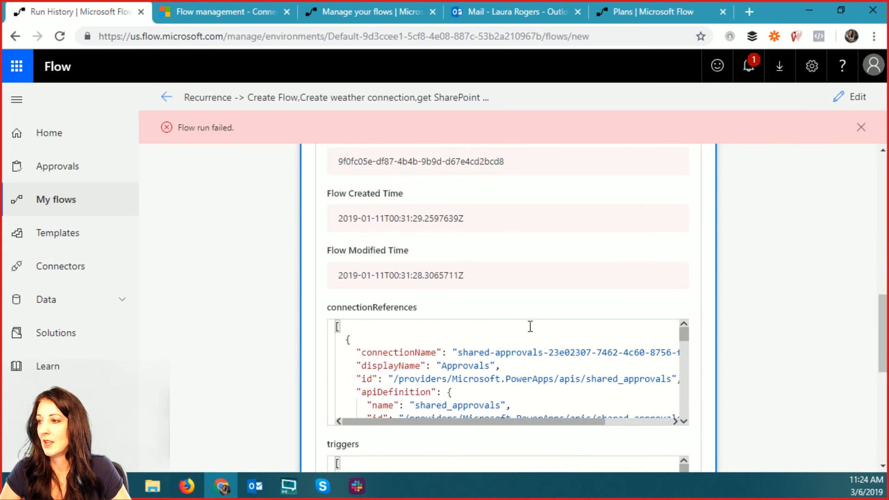
pyautogui.scroll(-1, 530, 327)
pyautogui.scroll(-3, 708, 384)
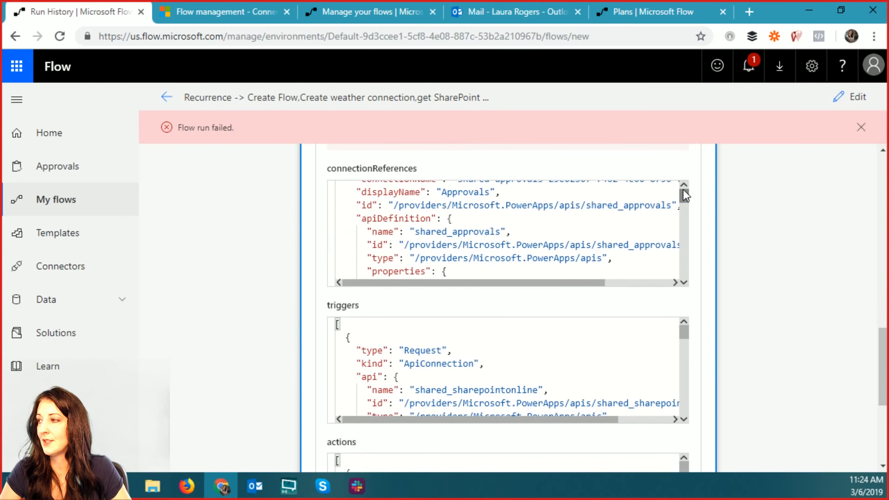
pyautogui.moveTo(683, 191); pyautogui.dragTo(687, 250)
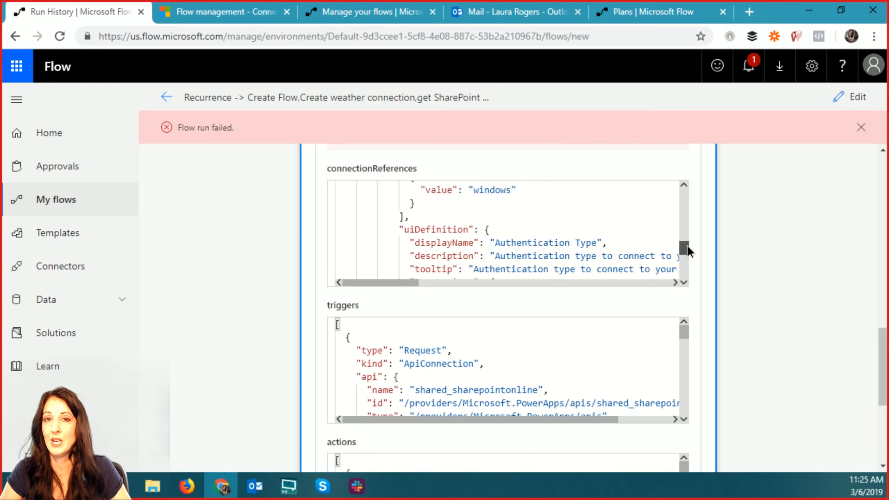
pyautogui.scroll(-3, 771, 291)
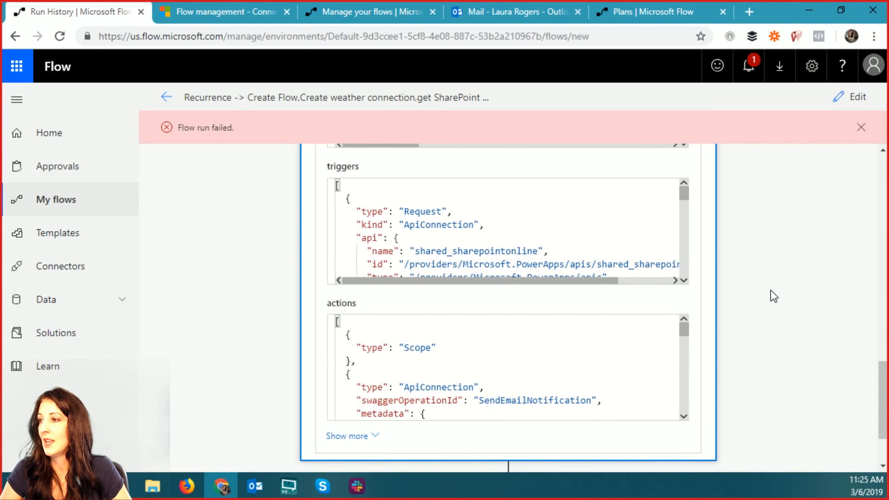
pyautogui.moveTo(685, 195); pyautogui.dragTo(699, 359)
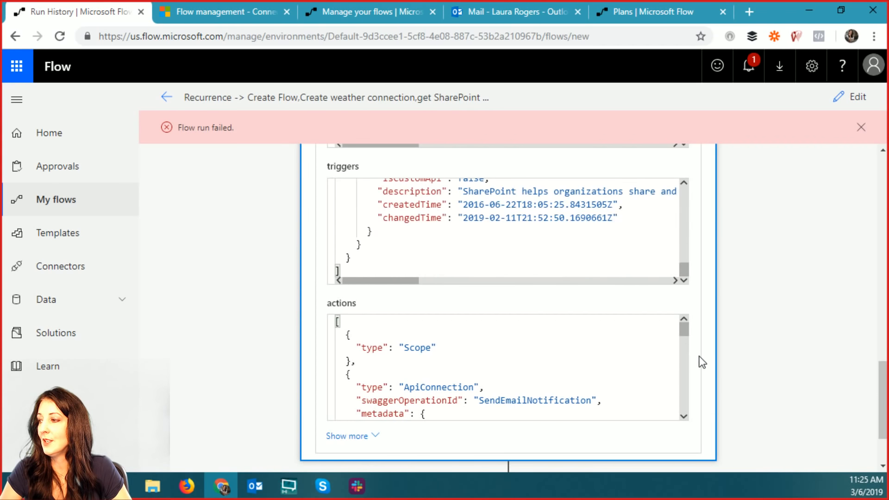
pyautogui.scroll(-2, 675, 293)
pyautogui.moveTo(684, 237)
pyautogui.mouseDown()
pyautogui.moveTo(686, 282)
pyautogui.moveTo(685, 247)
pyautogui.mouseUp()
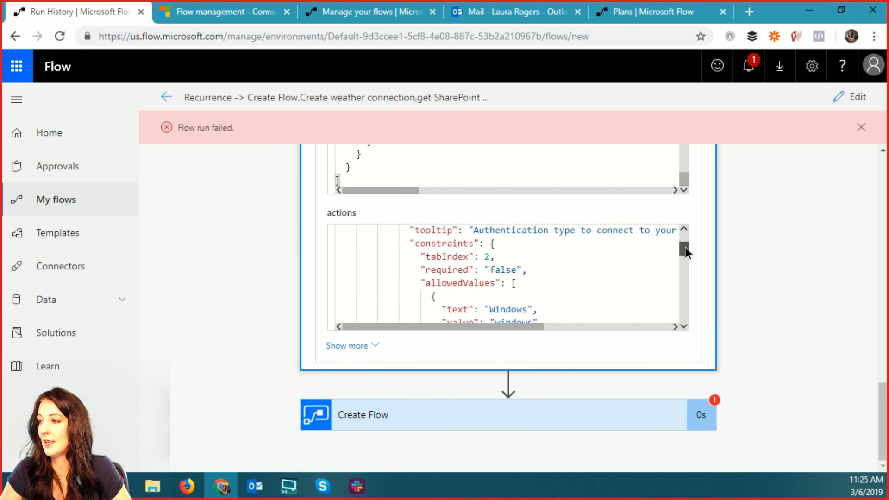
pyautogui.scroll(3, 680, 313)
pyautogui.scroll(-3, 680, 313)
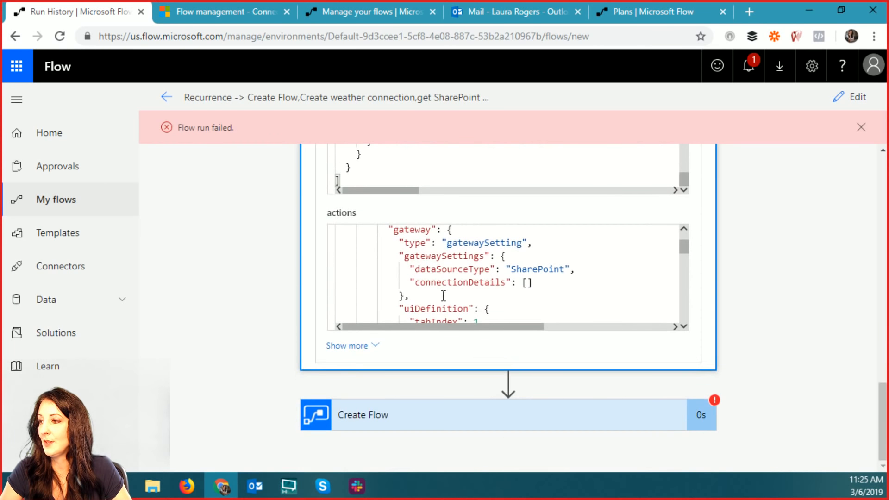
pyautogui.click(345, 347)
pyautogui.scroll(-4, 726, 342)
pyautogui.scroll(-4, 494, 198)
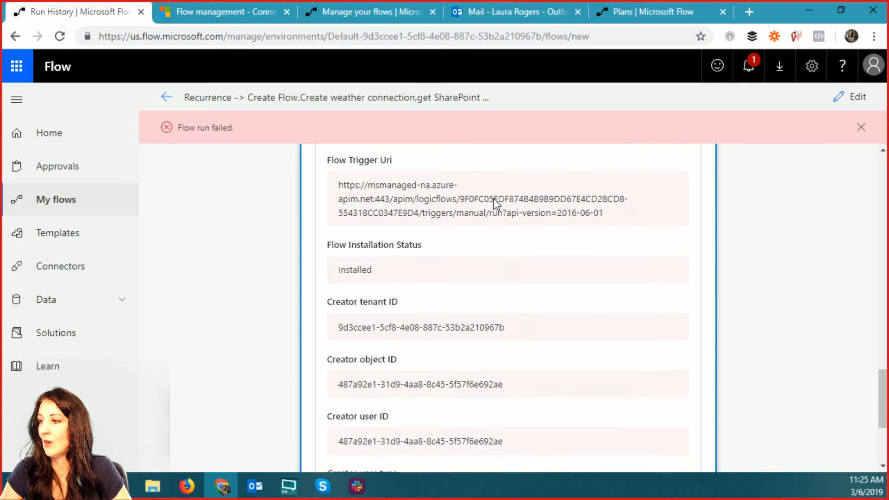
pyautogui.scroll(-2, 494, 199)
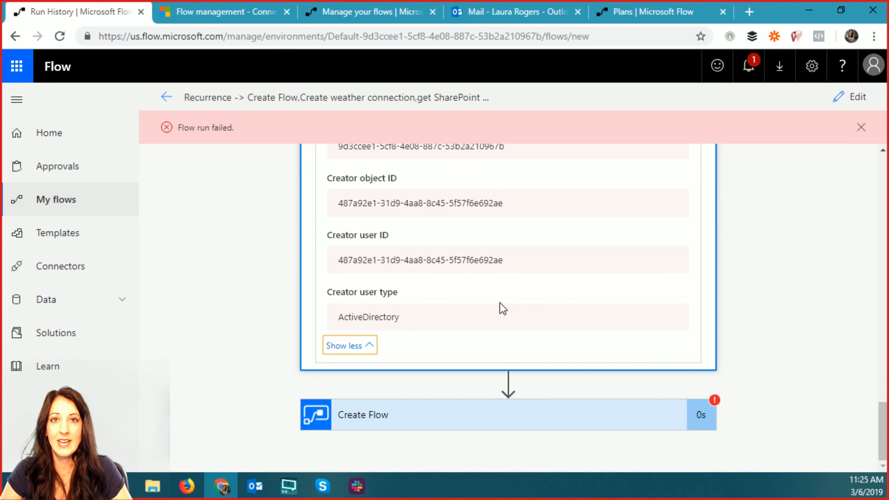
# - Expand the failed Create Flow step's 400 InvalidRequestContent error and dismiss the run-failed notice
pyautogui.click(476, 422)
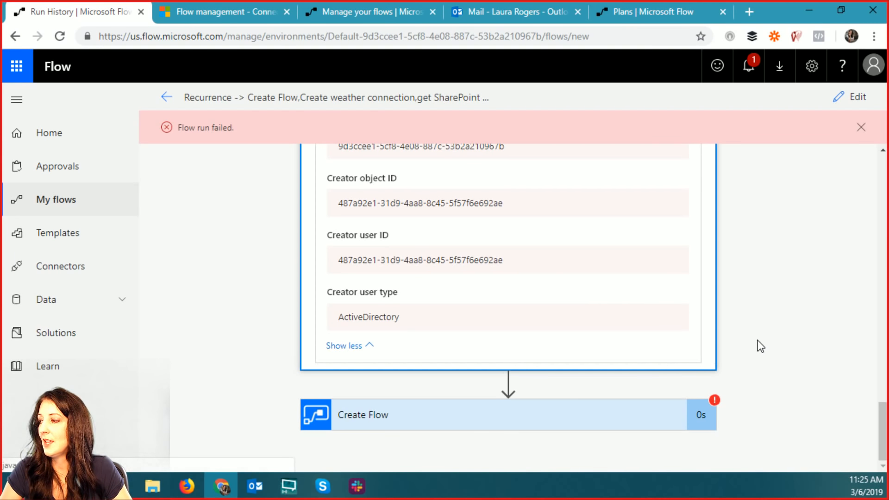
pyautogui.scroll(-5, 779, 333)
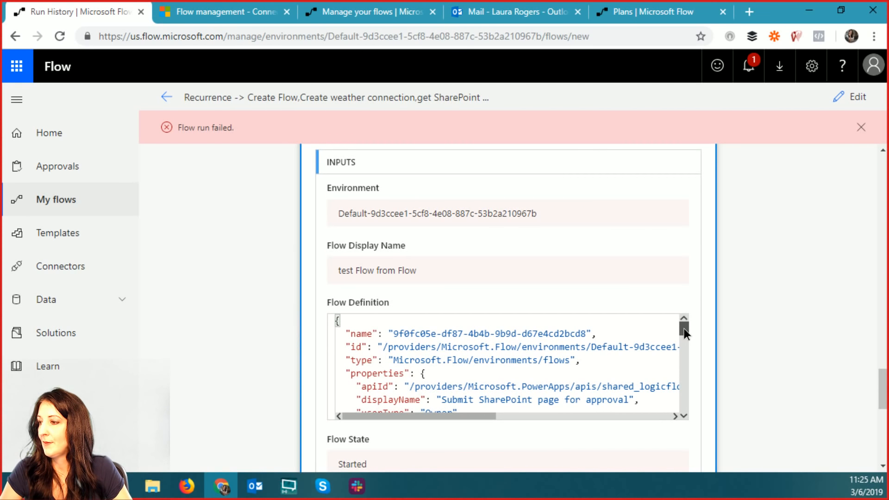
pyautogui.moveTo(684, 329); pyautogui.dragTo(684, 379)
pyautogui.scroll(-6, 724, 346)
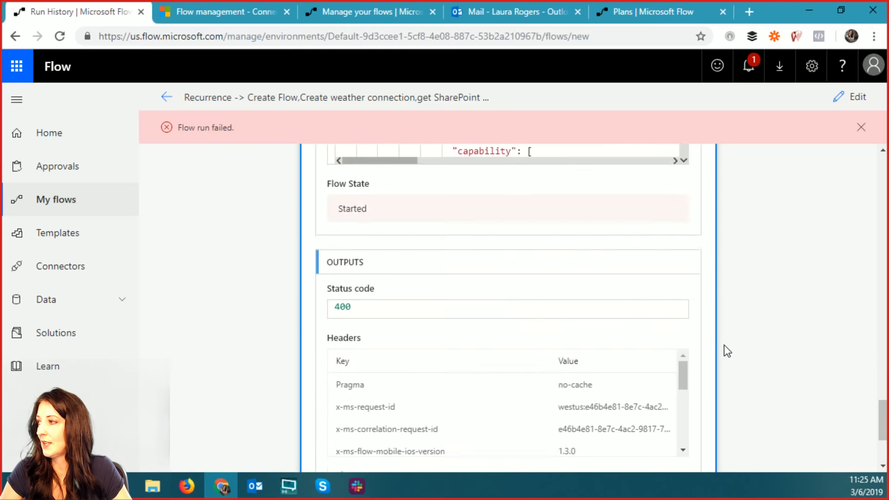
pyautogui.click(861, 127)
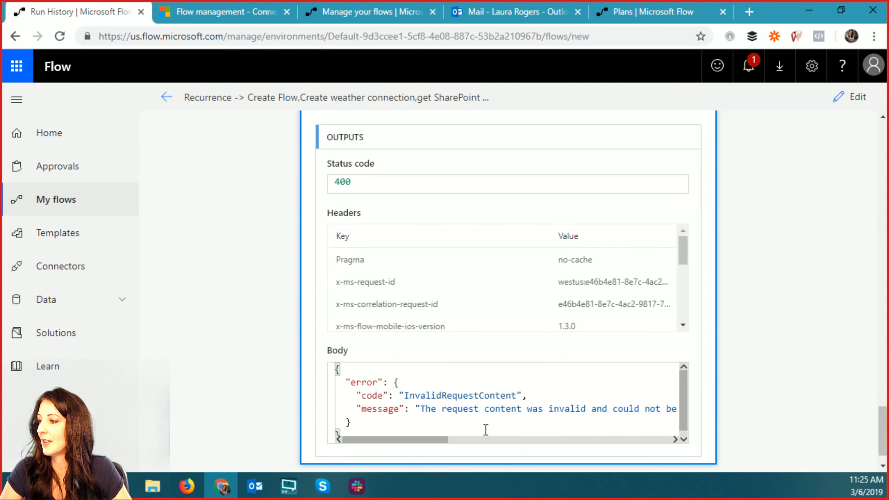
# - Scroll back up and return to the flow's details page showing its failed runs
pyautogui.moveTo(399, 440); pyautogui.dragTo(631, 444)
pyautogui.scroll(15, 749, 368)
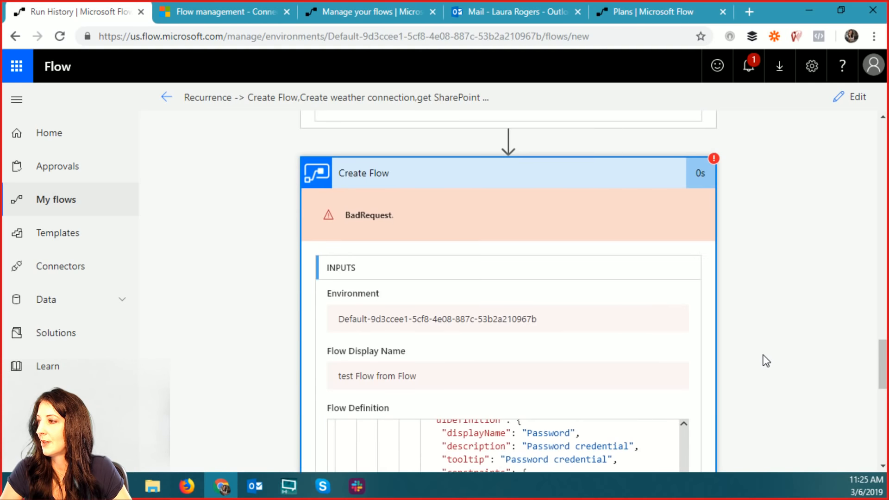
pyautogui.scroll(10, 760, 355)
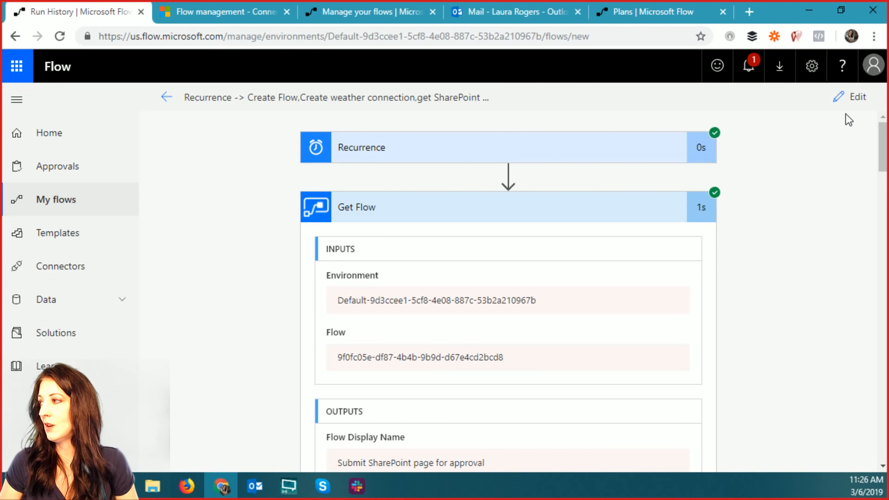
pyautogui.click(166, 97)
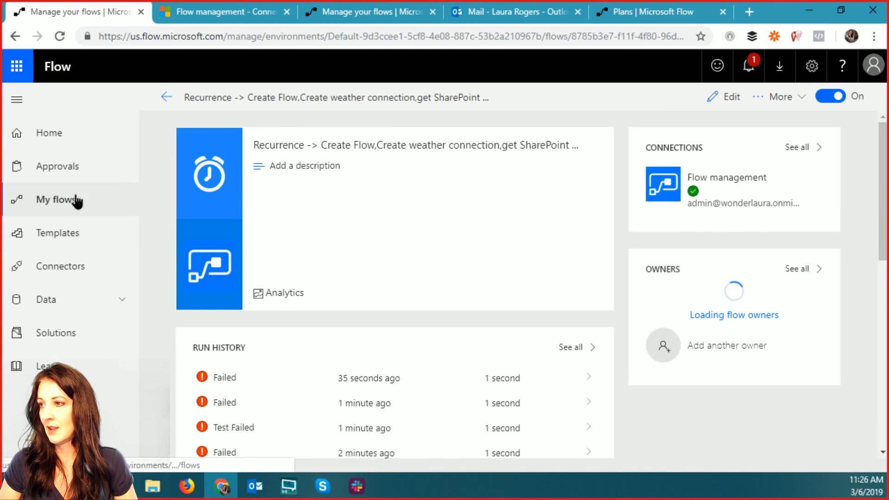
# - Create a new blank flow with the built-in Manually trigger a flow trigger
pyautogui.click(76, 199)
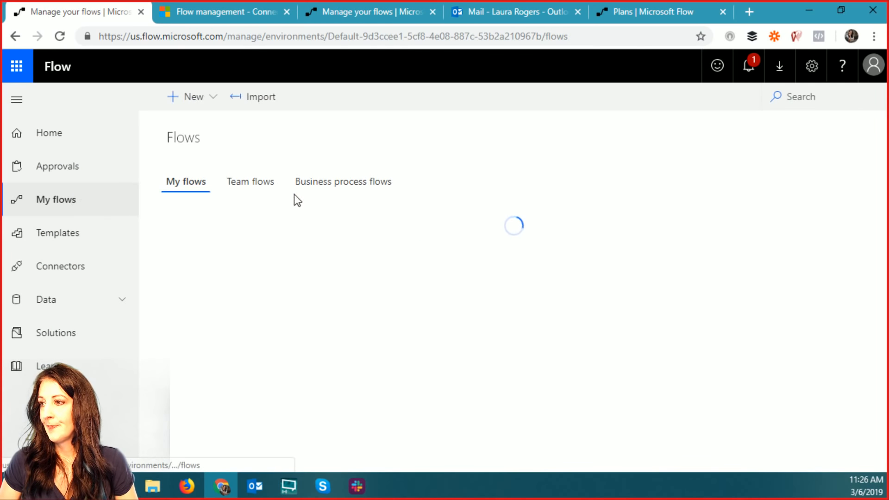
pyautogui.click(201, 99)
pyautogui.click(219, 123)
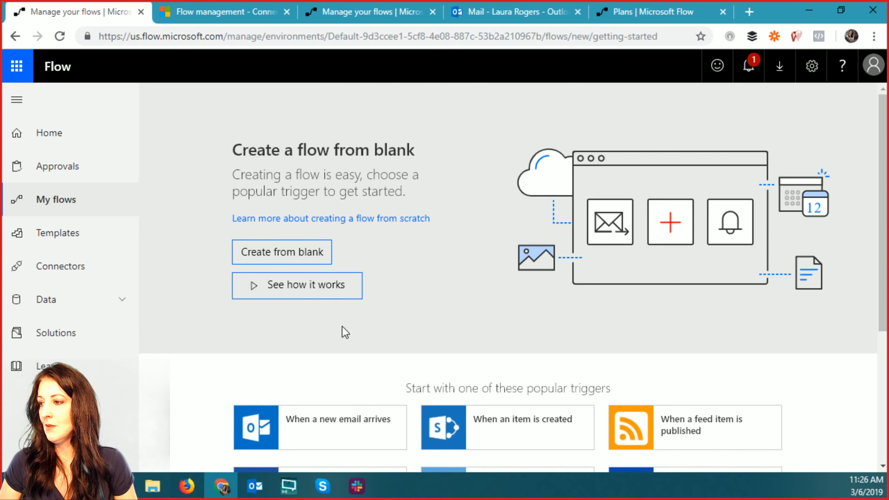
pyautogui.click(294, 256)
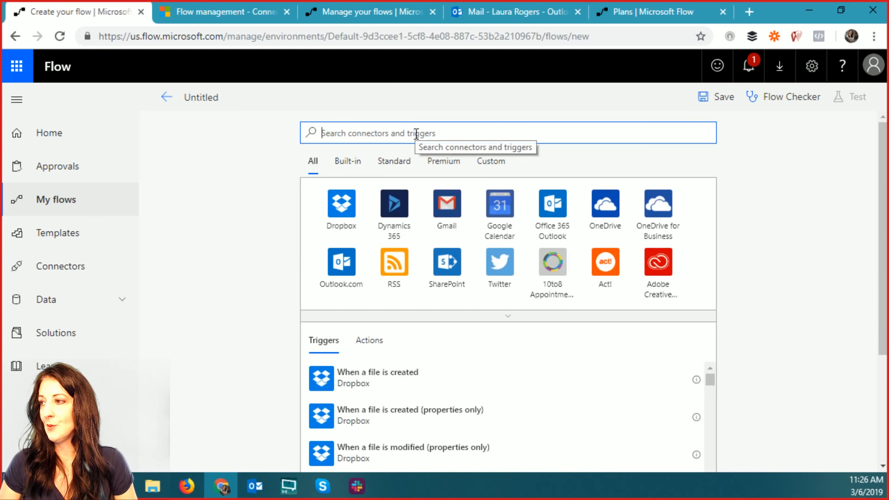
pyautogui.click(347, 168)
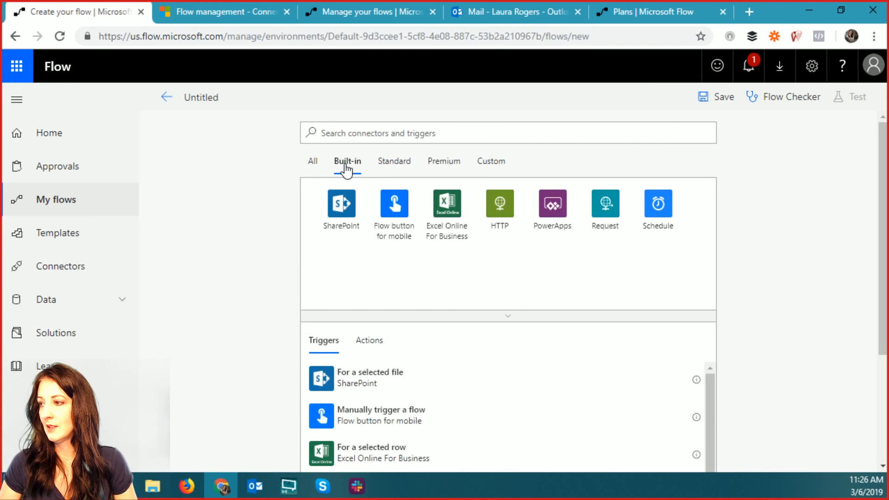
pyautogui.click(394, 206)
pyautogui.click(402, 204)
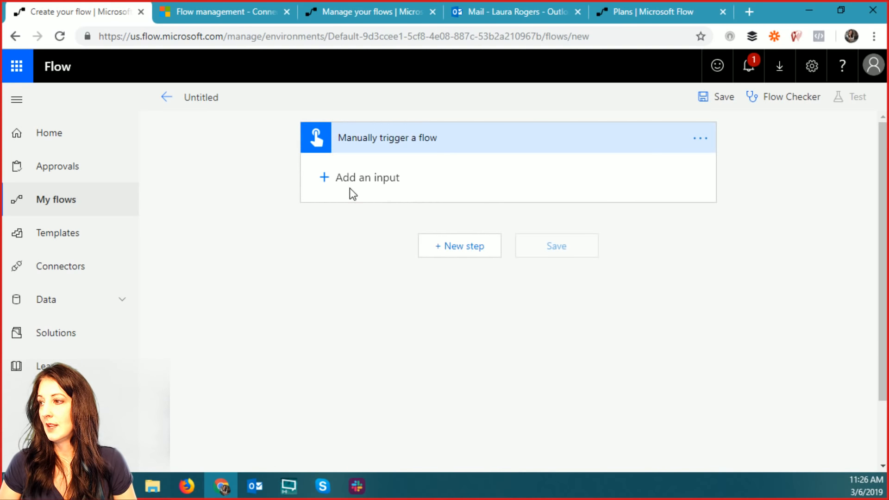
# - Add a new step and search 'vari' to list the Variables actions
pyautogui.click(453, 249)
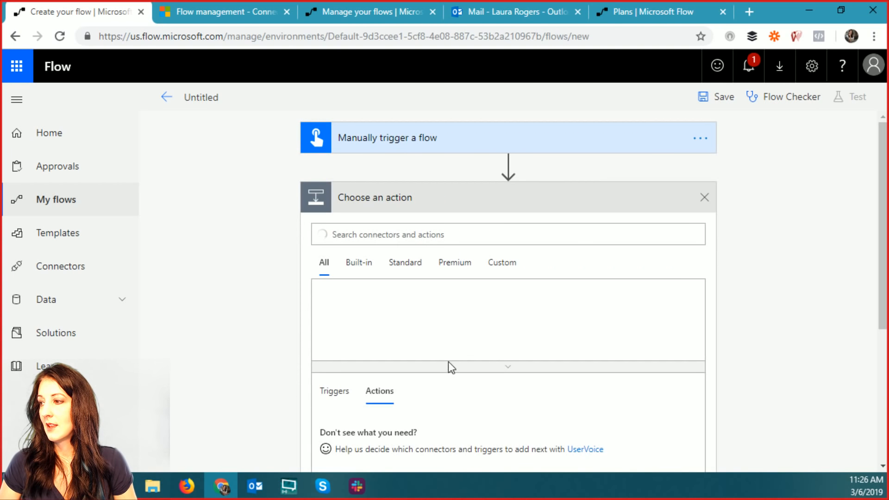
pyautogui.scroll(-1, 523, 314)
pyautogui.scroll(2, 522, 311)
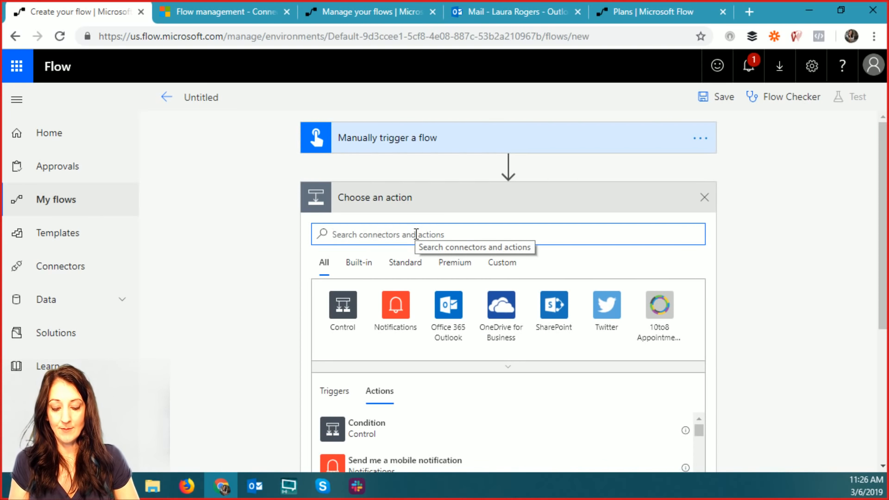
pyautogui.write('vari')
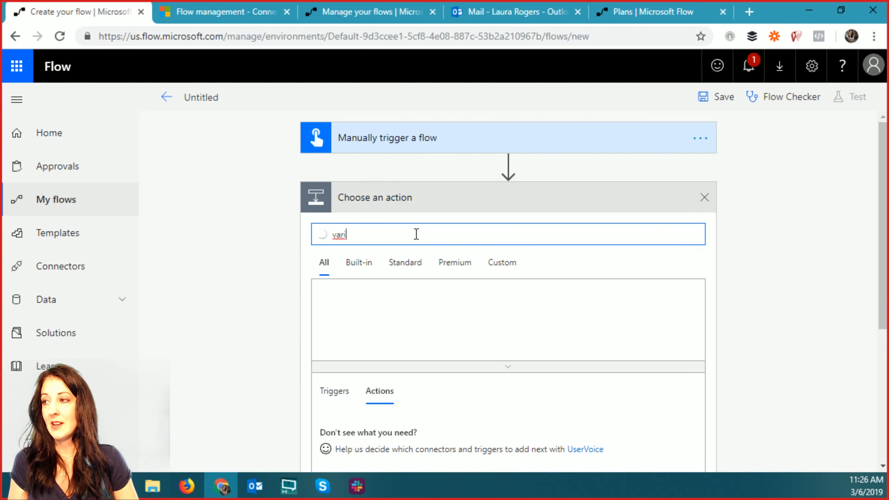
pyautogui.click(343, 306)
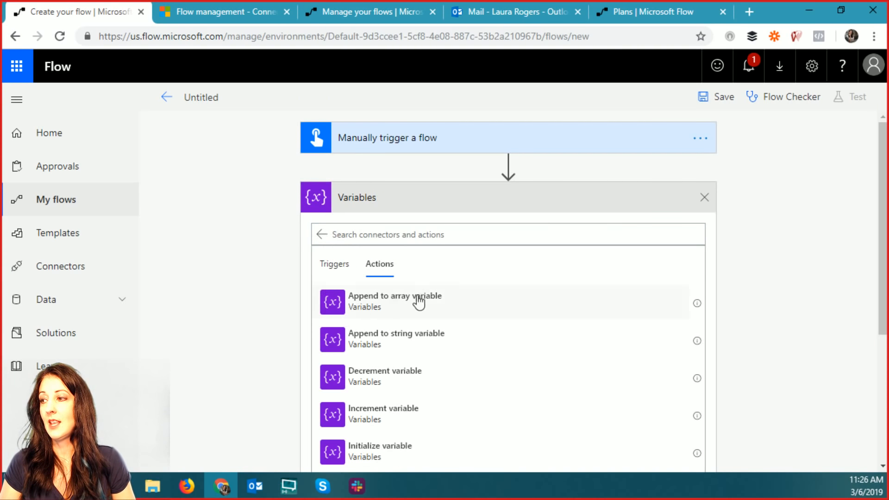
pyautogui.scroll(-3, 491, 333)
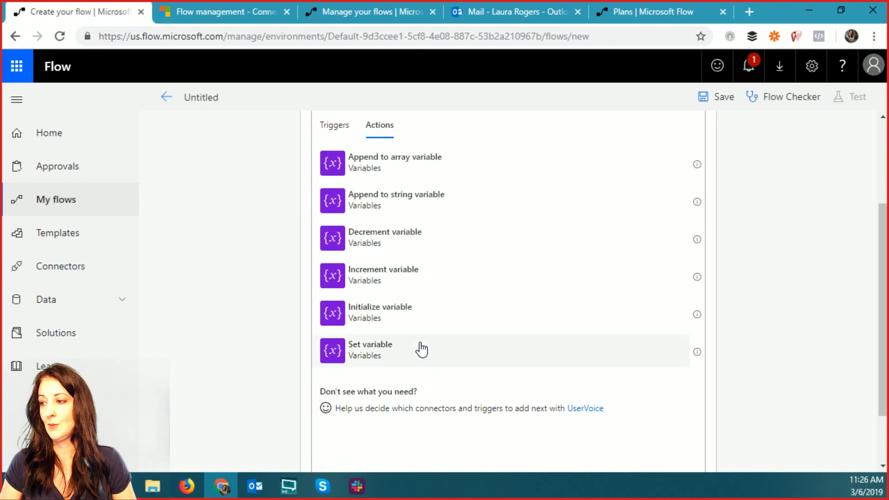
# - Name the variable testVar, set its type to String, and save the flow
pyautogui.click(419, 318)
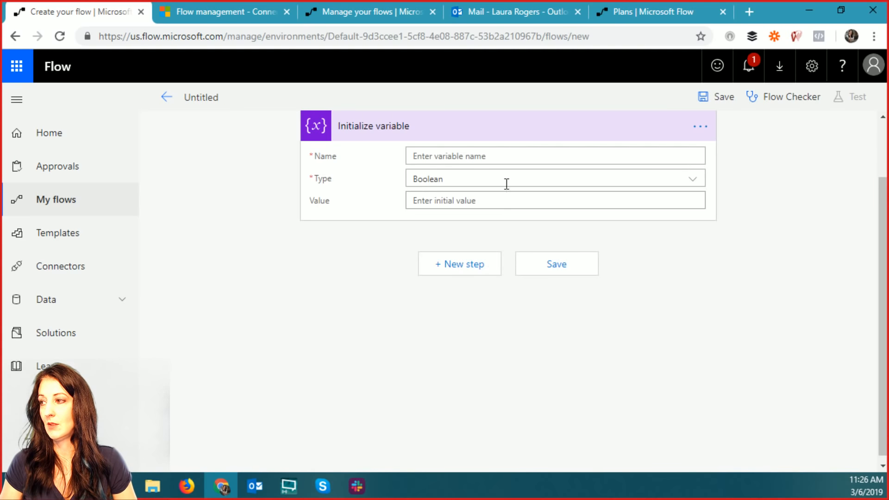
pyautogui.click(622, 157)
pyautogui.write('testVar')
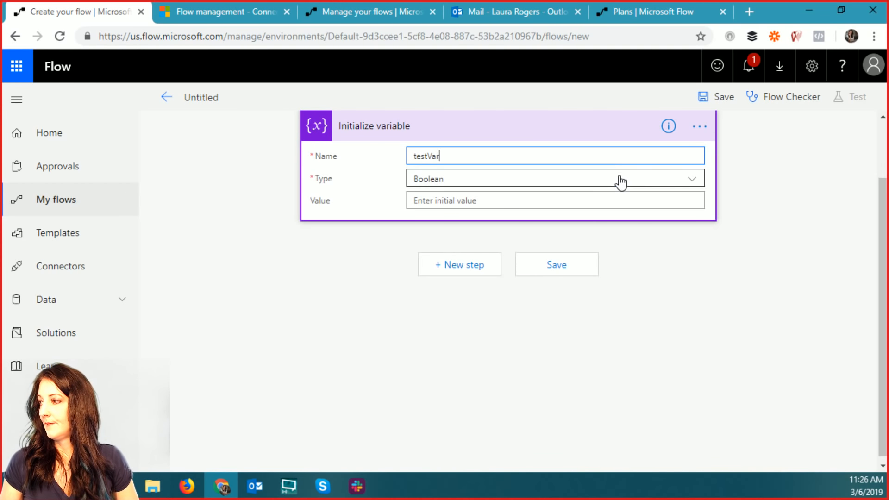
pyautogui.click(618, 180)
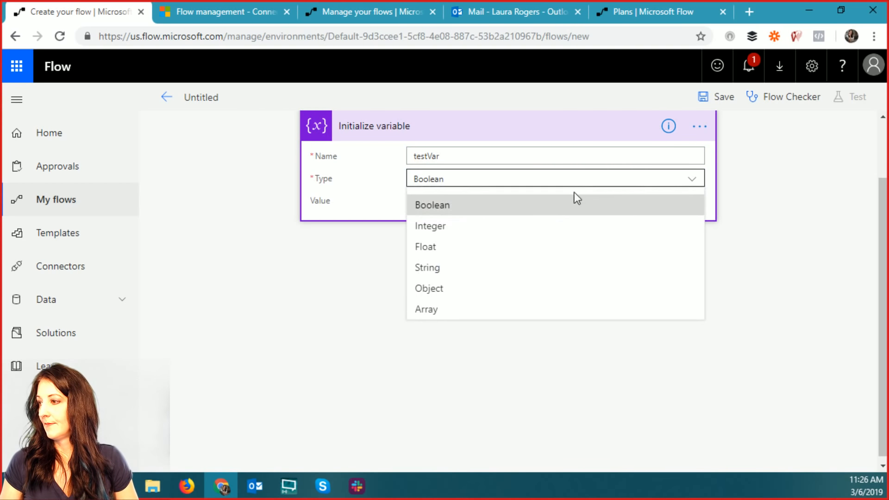
pyautogui.click(455, 268)
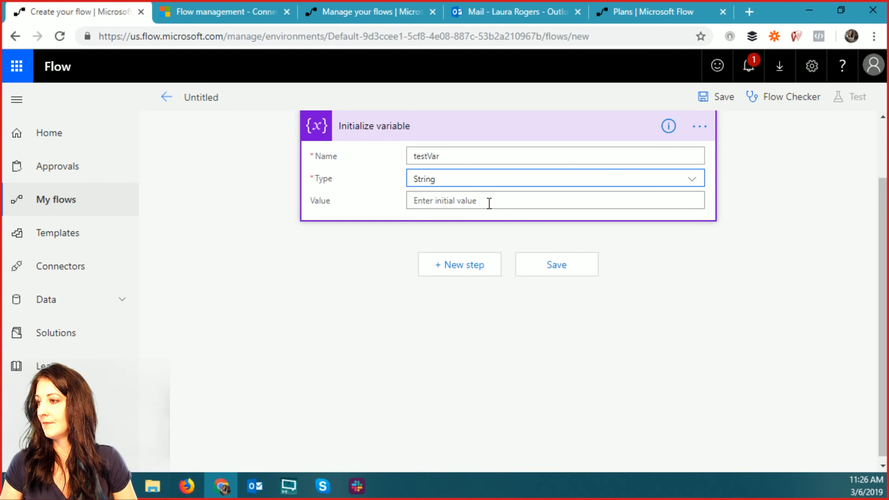
pyautogui.click(528, 269)
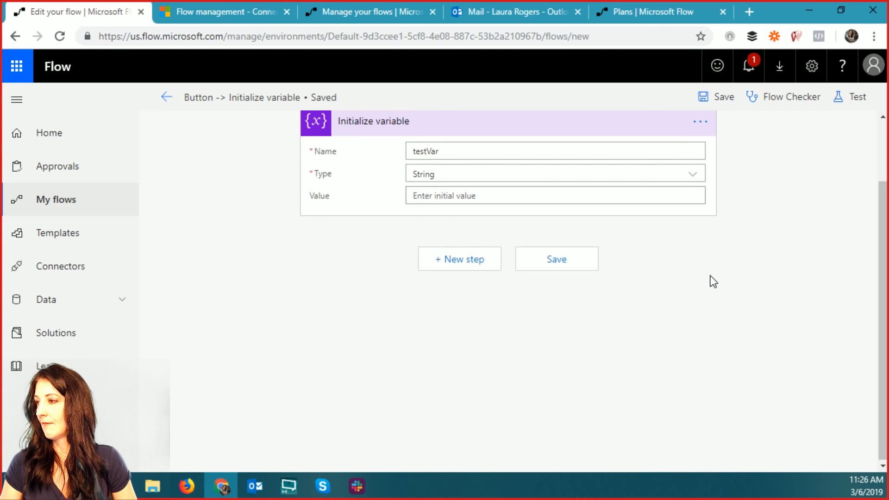
# - Cancel out of the manual test options, save again, and return to the flow's details page
pyautogui.click(856, 97)
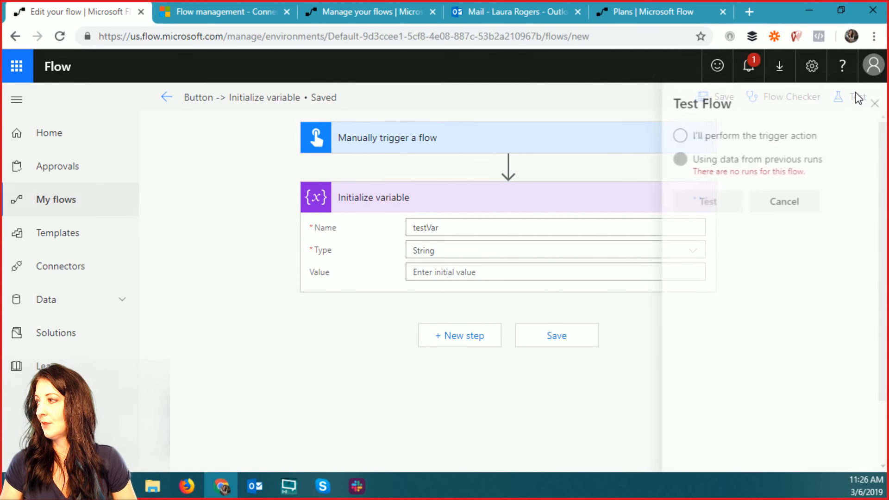
pyautogui.click(672, 137)
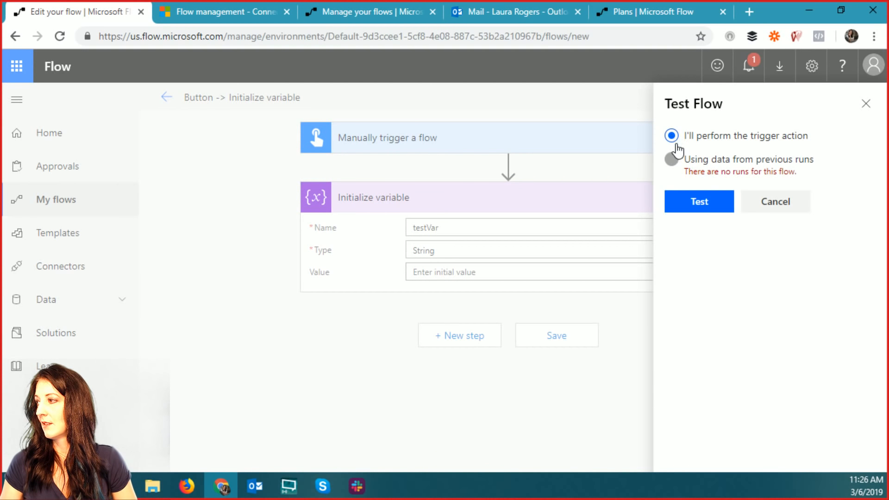
pyautogui.click(783, 209)
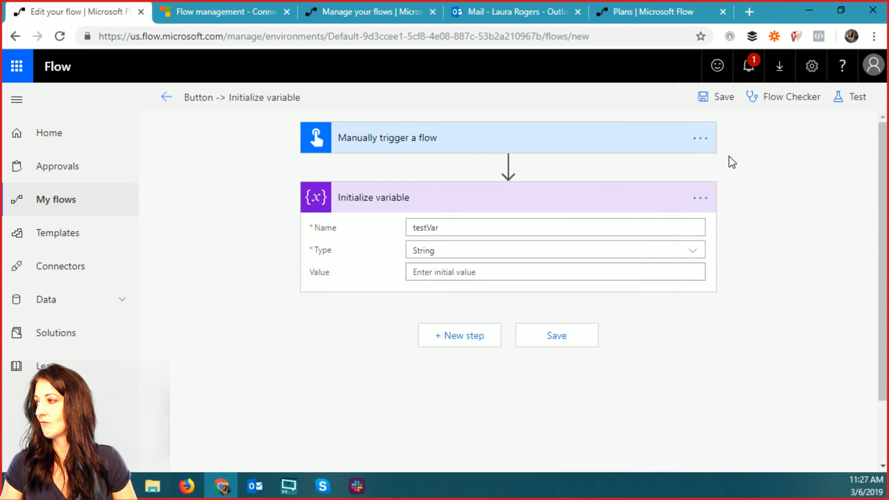
pyautogui.click(556, 334)
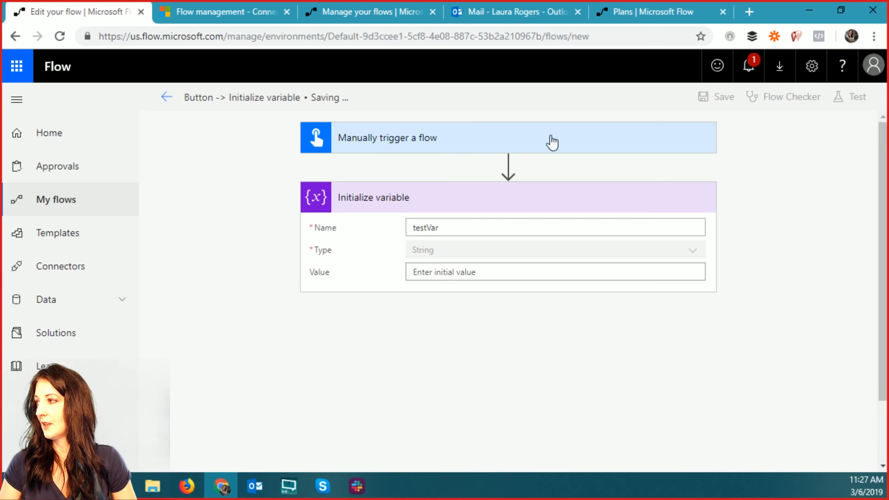
pyautogui.click(167, 99)
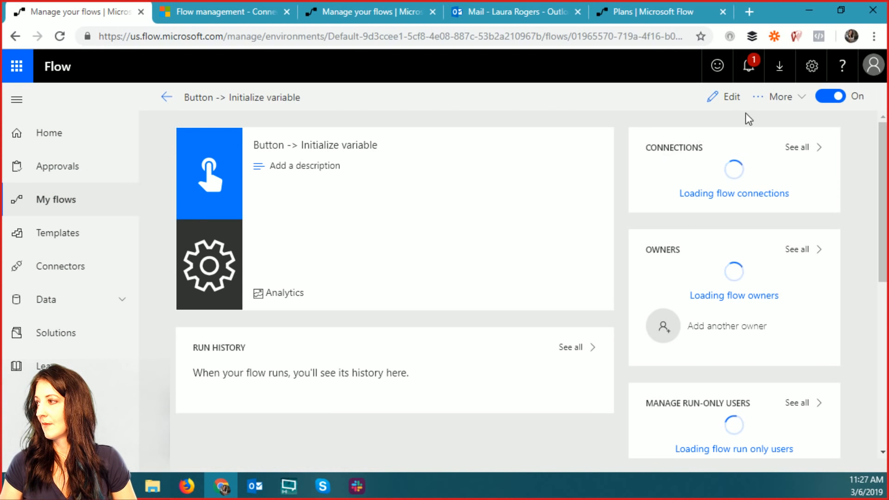
# - Run the Button -> Initialize variable flow manually and confirm one Succeeded run in its history
pyautogui.click(780, 97)
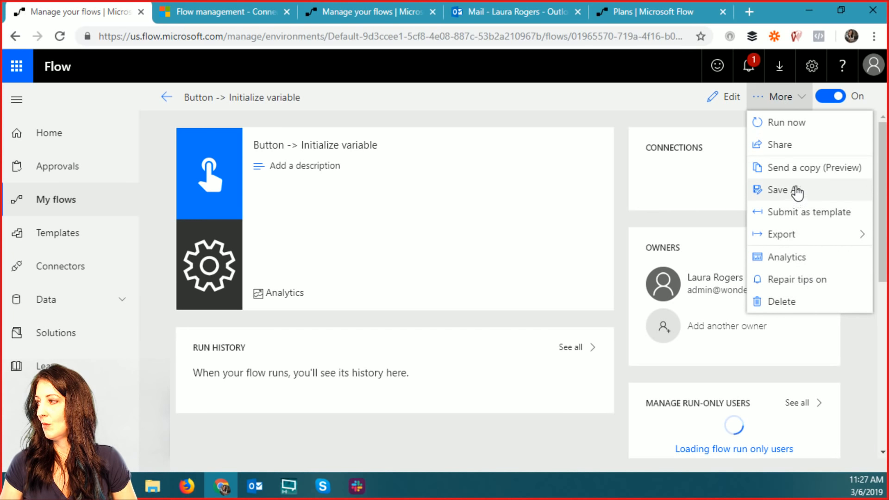
pyautogui.click(788, 125)
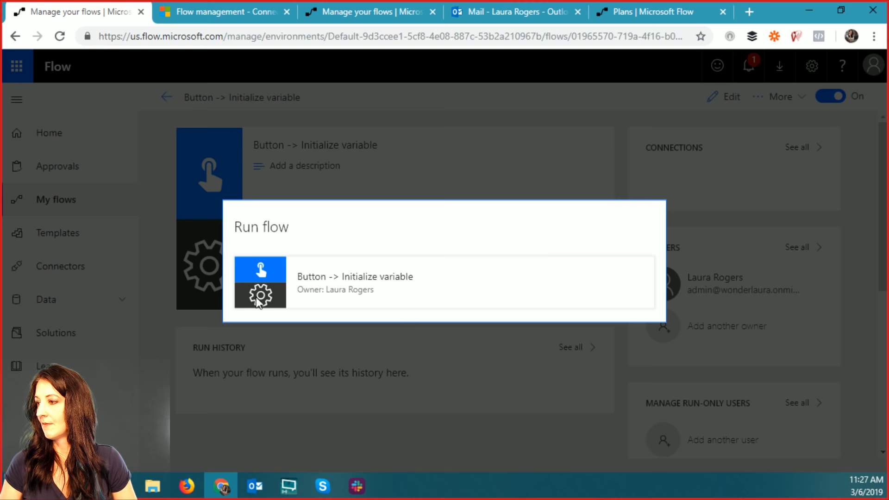
pyautogui.click(536, 331)
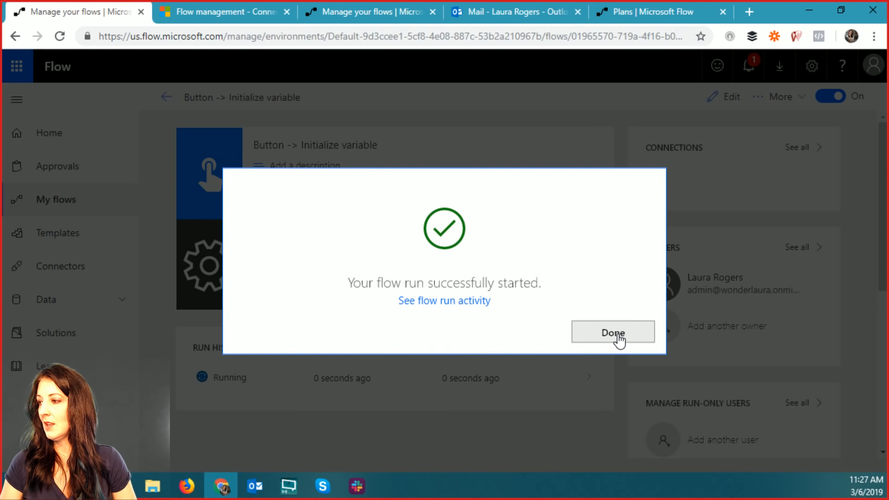
pyautogui.click(443, 302)
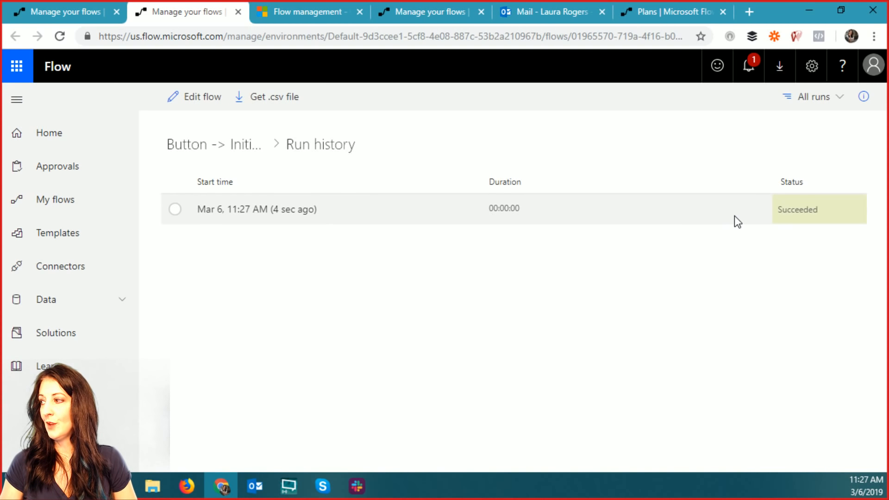
pyautogui.click(190, 148)
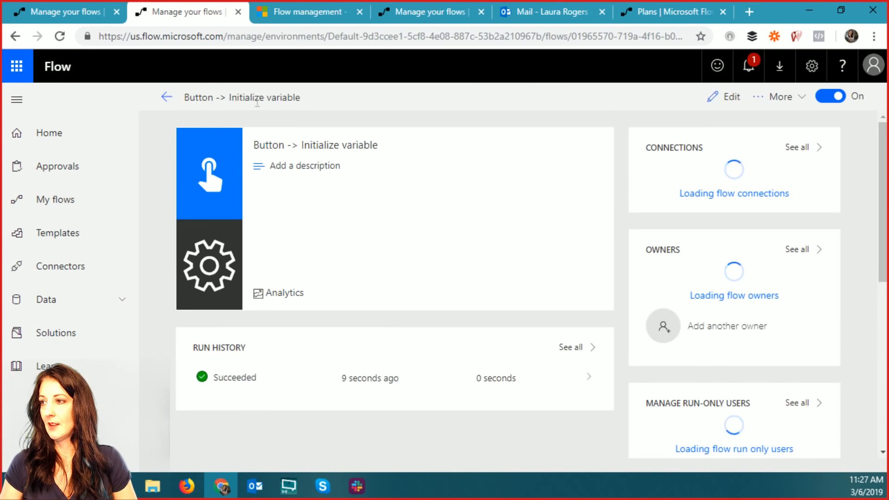
# - Retitle the flow 'A Simple One' in the editor, save it, and go back to its details
pyautogui.click(734, 99)
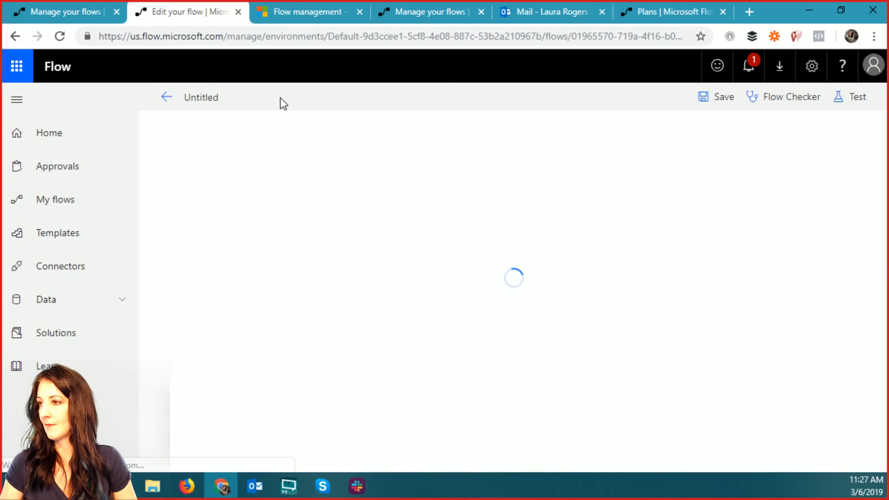
pyautogui.click(209, 99)
pyautogui.write('Su')
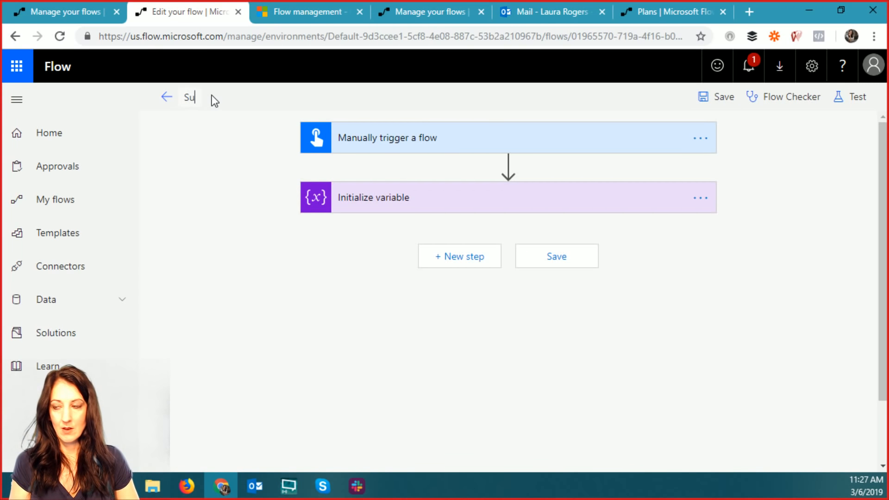
pyautogui.write('pe')
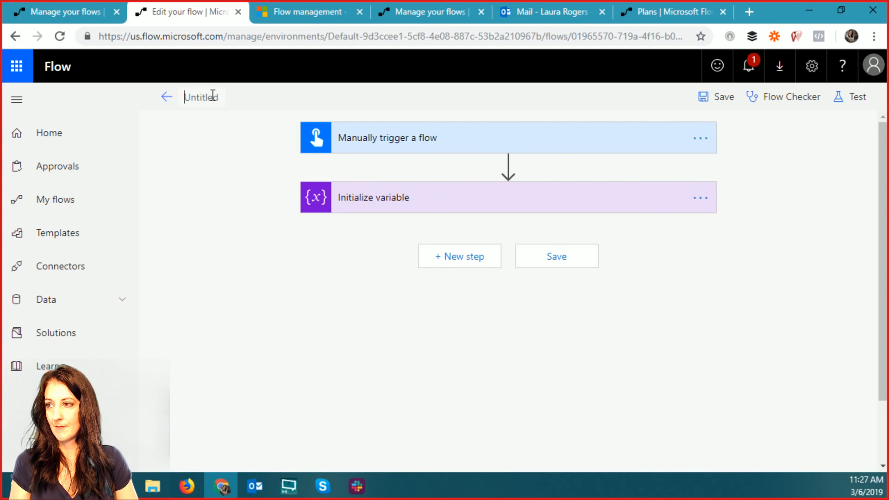
pyautogui.press('BackSpace')
pyautogui.press('BackSpace')
pyautogui.press('BackSpace')
pyautogui.press('BackSpace')
pyautogui.write('A Si')
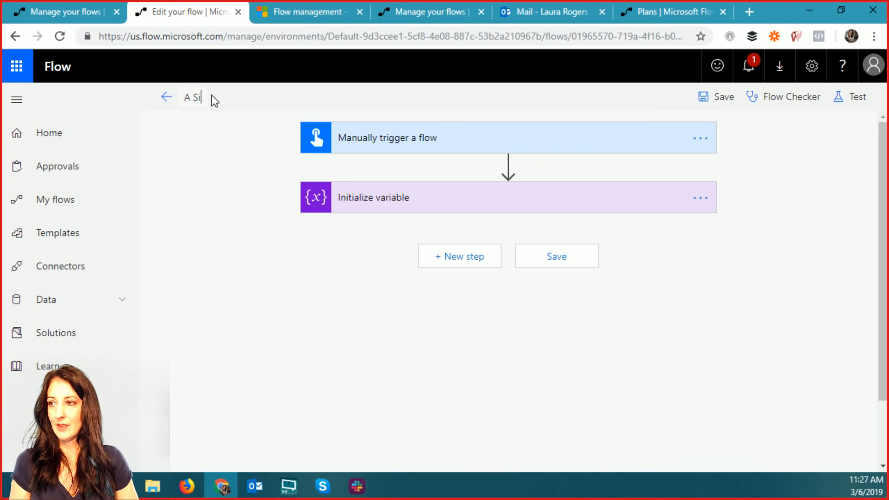
pyautogui.write('mple')
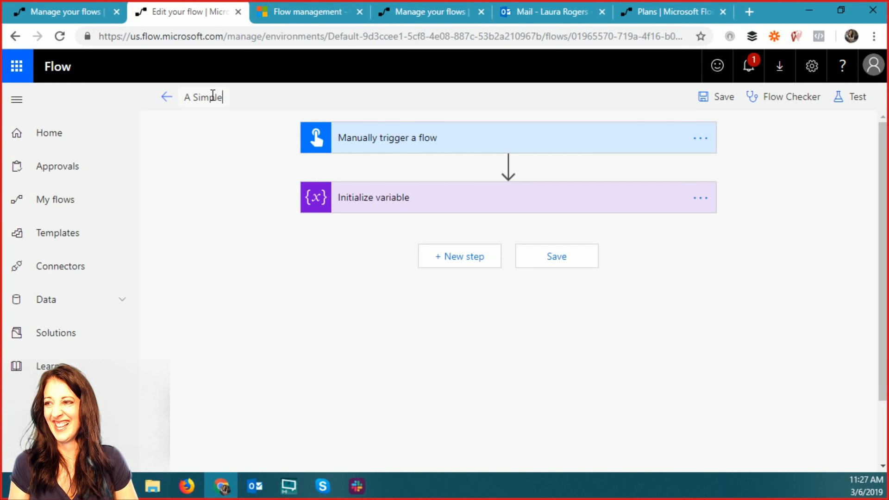
pyautogui.write(' One')
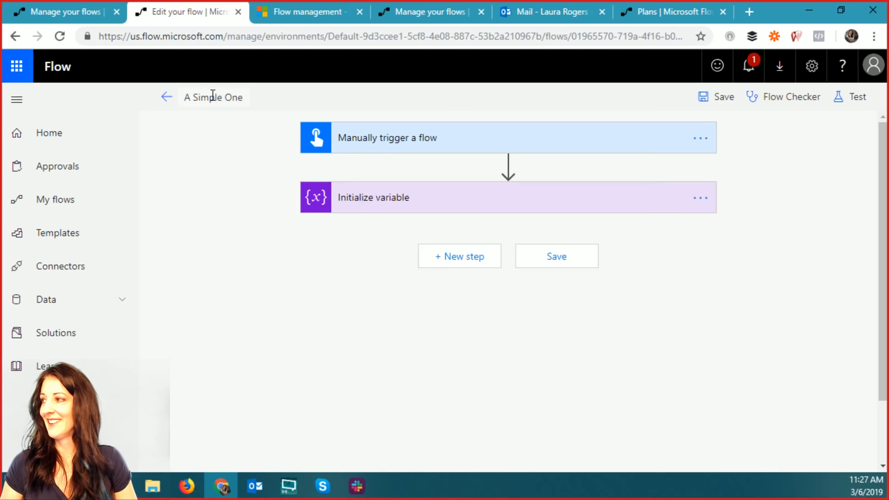
pyautogui.click(718, 97)
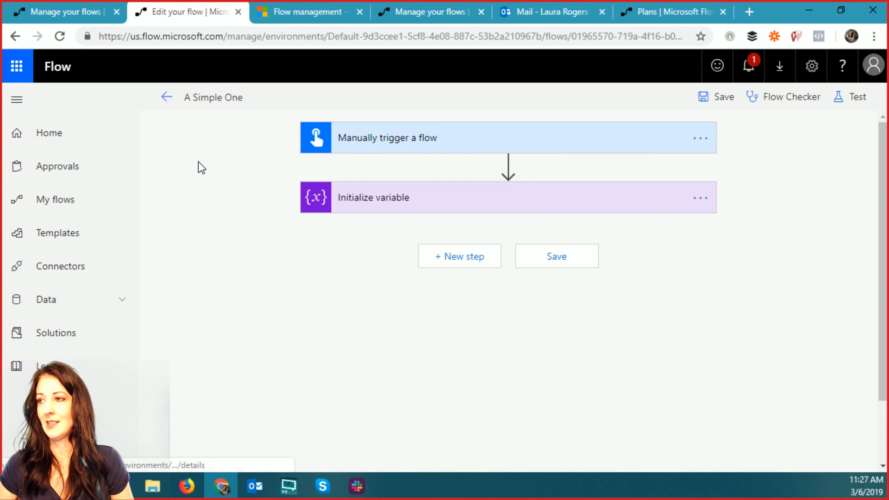
pyautogui.click(165, 102)
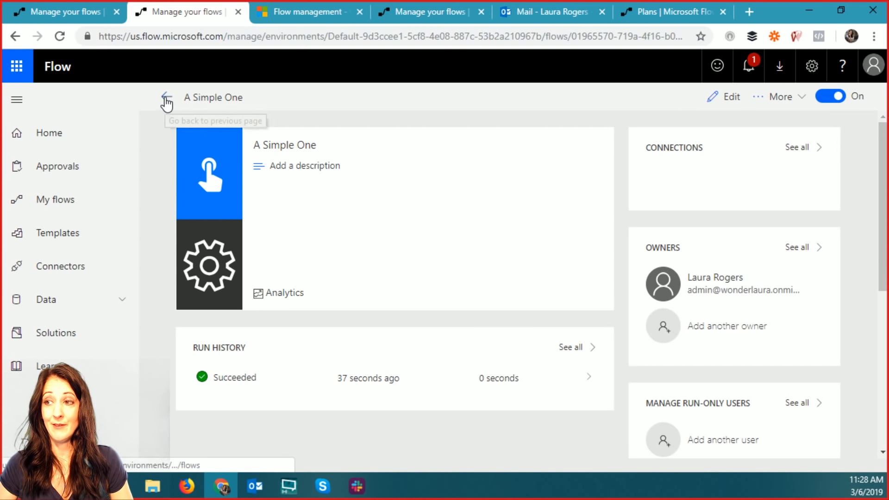
# - From My flows, open the Recurrence flow with Get Flow and Create Flow, retitle it 'Test Mgmt', and save
pyautogui.click(166, 98)
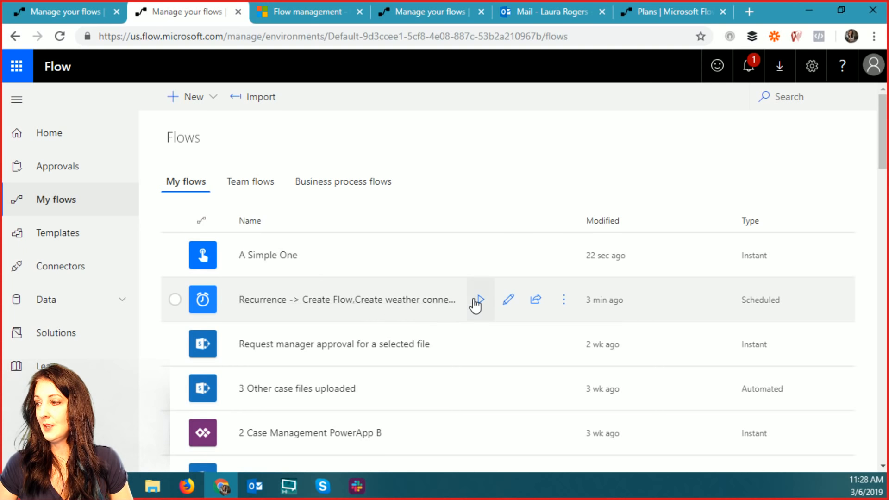
pyautogui.click(509, 302)
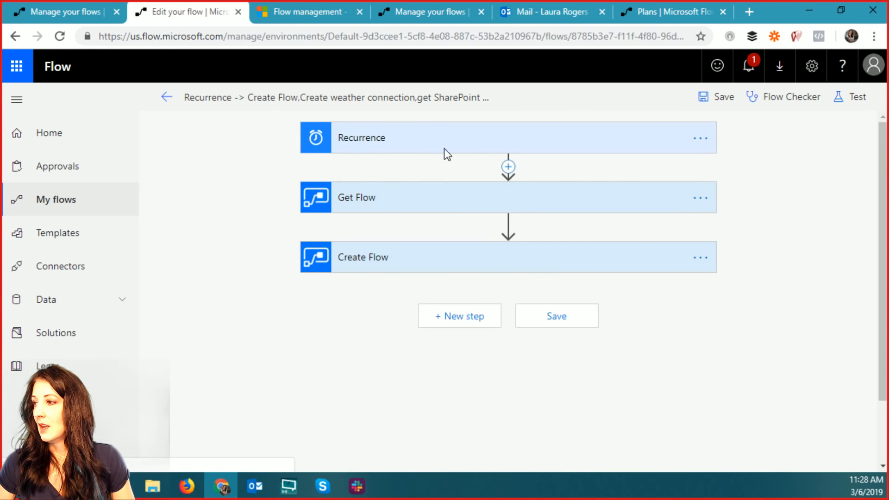
pyautogui.click(294, 97)
pyautogui.write('Test Mgmt')
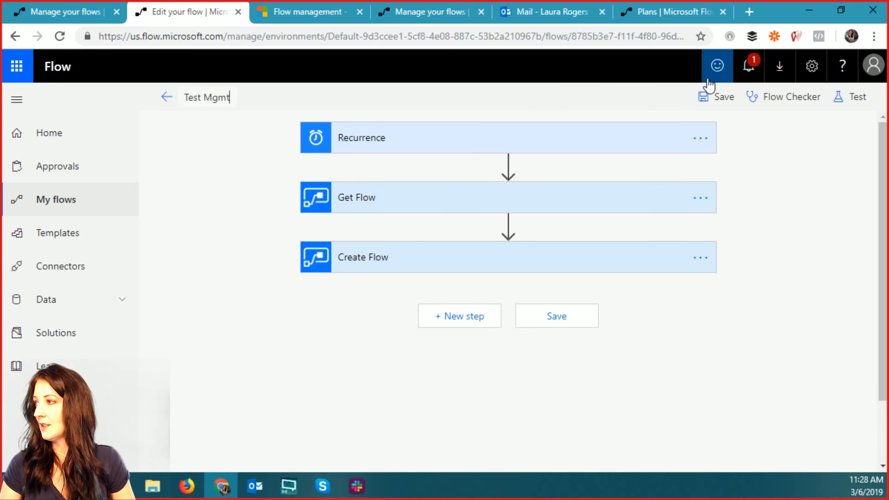
pyautogui.click(722, 96)
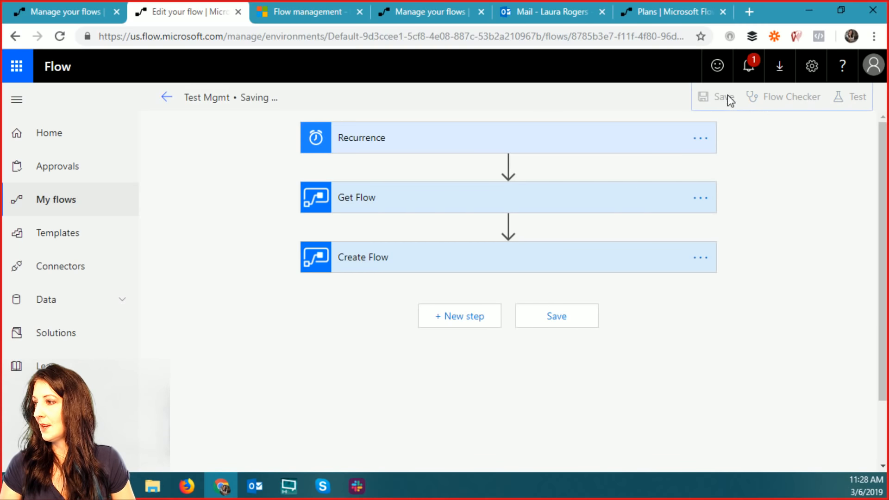
# - Set the Get Flow step to fetch the flow 'A Simple One'
pyautogui.click(423, 202)
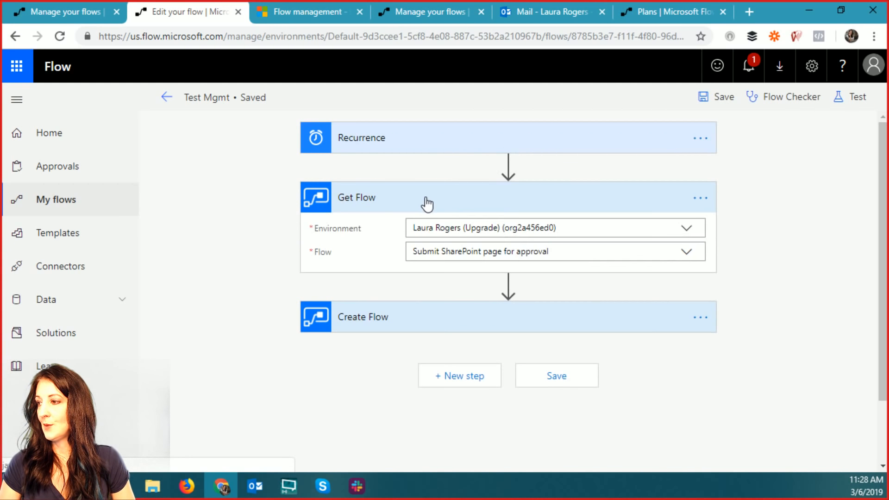
pyautogui.click(686, 252)
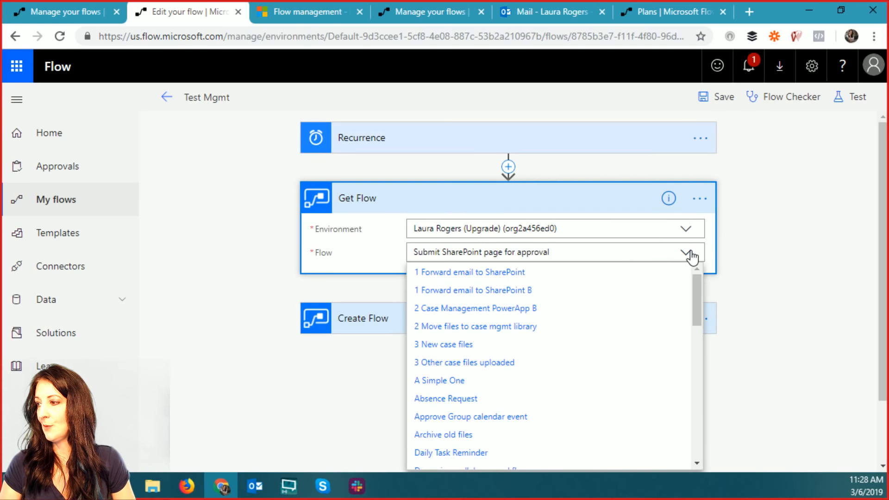
pyautogui.click(504, 380)
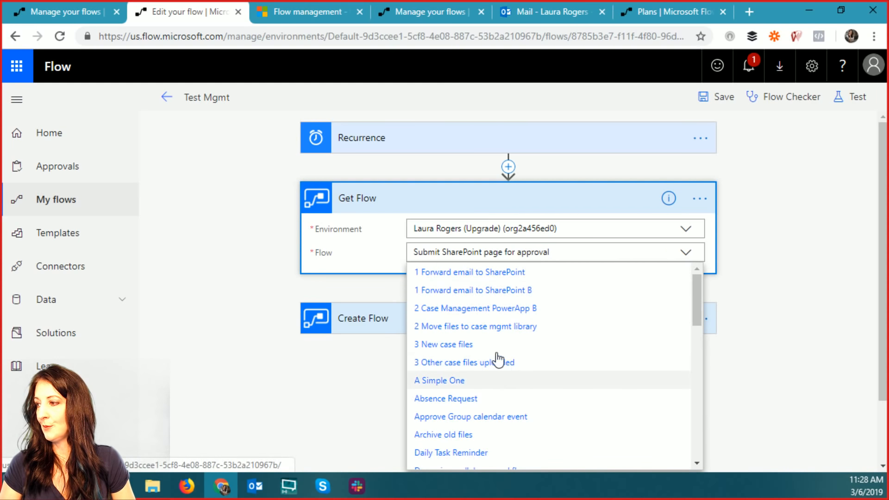
# - Replace Create Flow's Flow Definition with Get Flow's Flow Definition from dynamic content
pyautogui.click(709, 327)
pyautogui.scroll(-3, 804, 332)
pyautogui.click(464, 280)
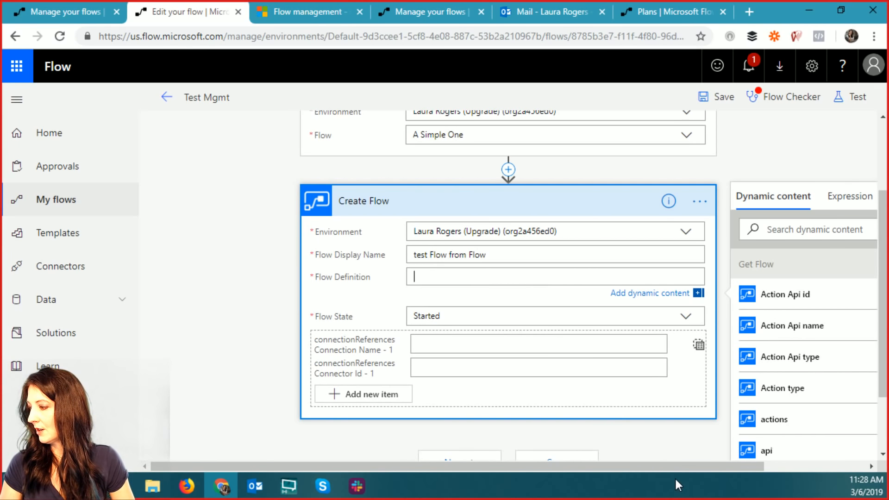
pyautogui.moveTo(691, 466); pyautogui.dragTo(787, 463)
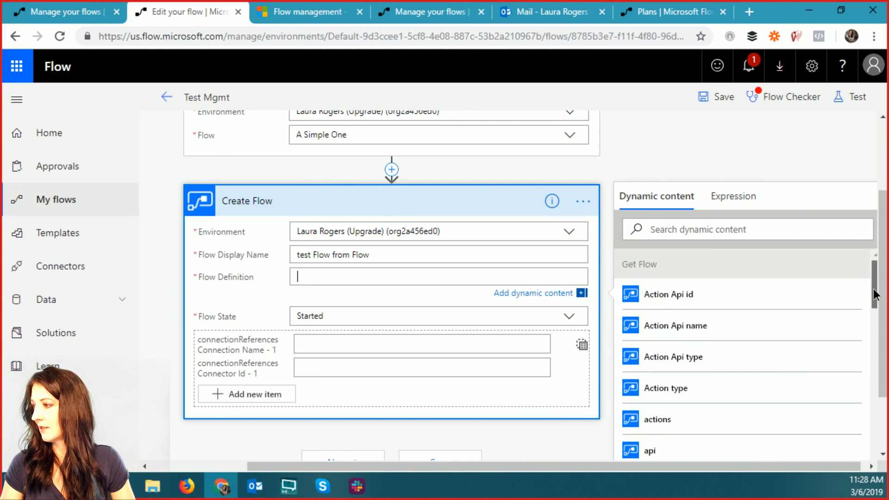
pyautogui.scroll(-3, 875, 294)
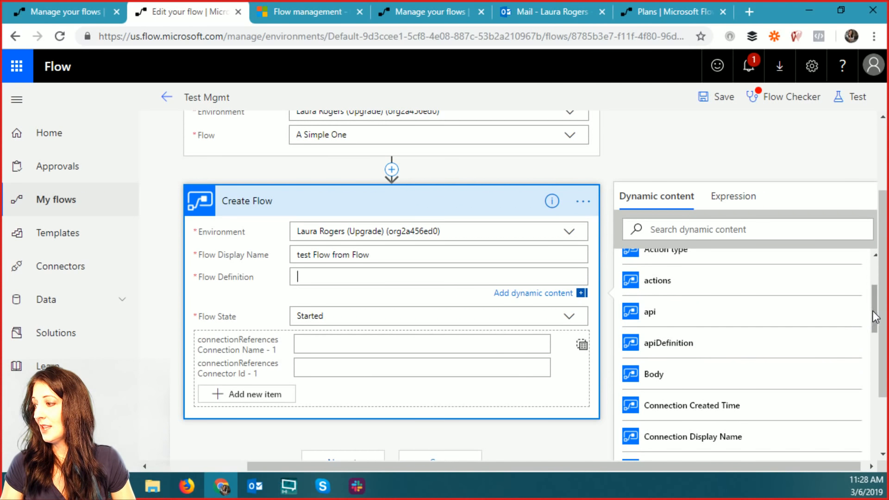
pyautogui.moveTo(876, 317); pyautogui.dragTo(885, 440)
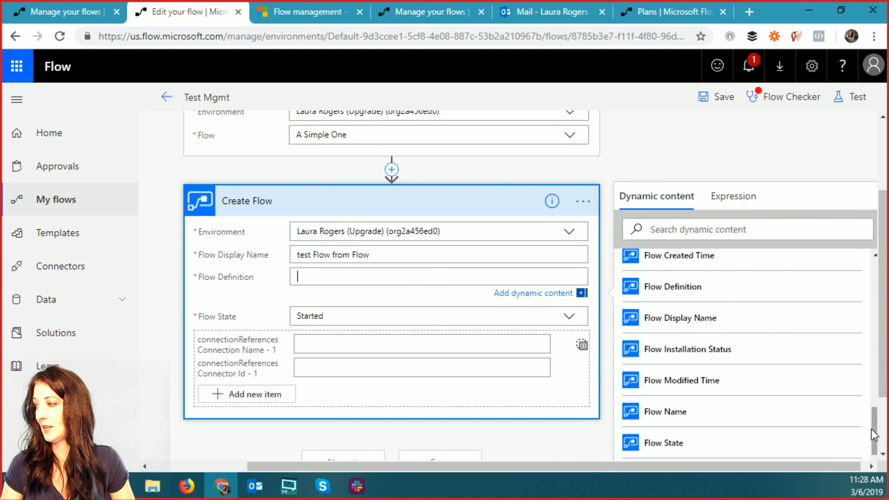
pyautogui.click(725, 294)
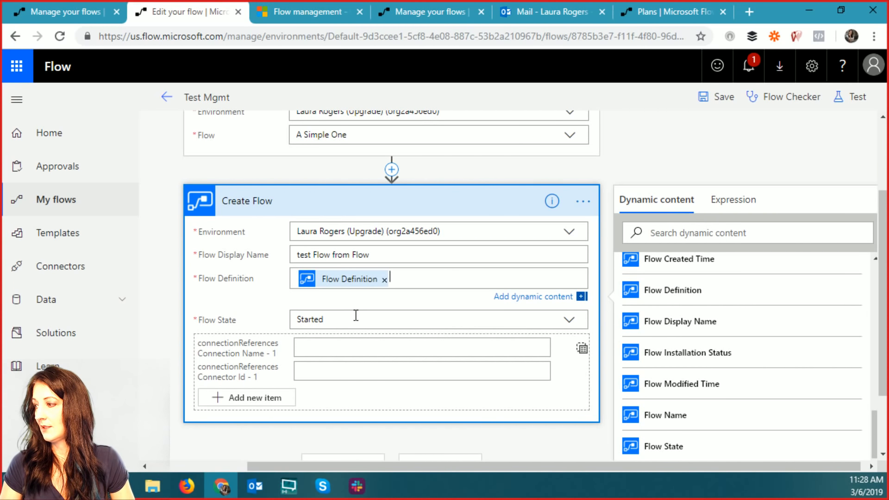
pyautogui.moveTo(878, 428); pyautogui.dragTo(882, 269)
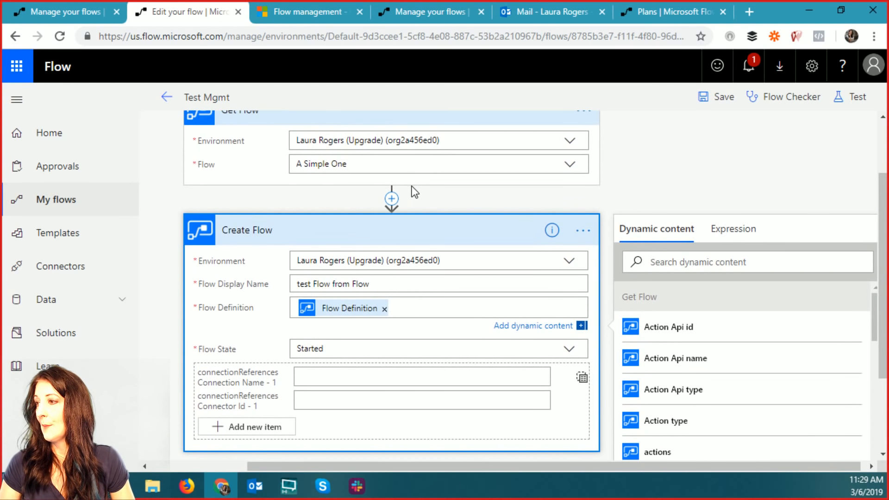
pyautogui.click(450, 197)
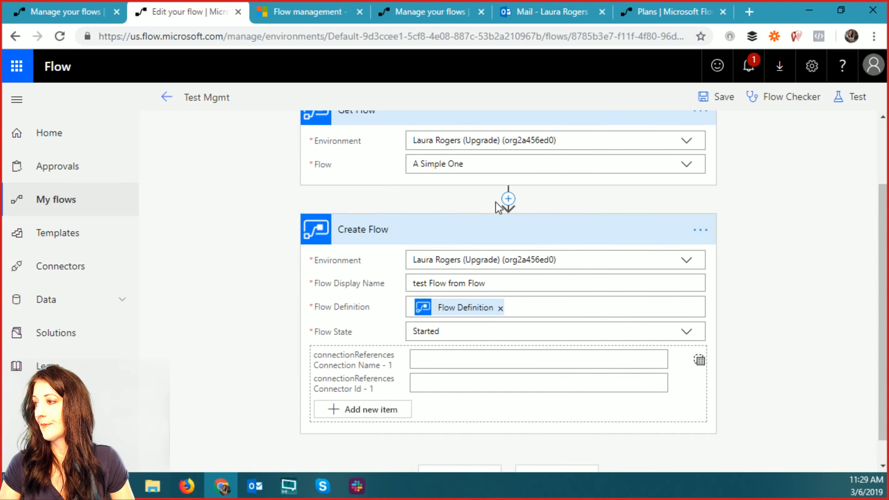
# - Save the Test Mgmt flow and bring up its test options
pyautogui.moveTo(509, 201)
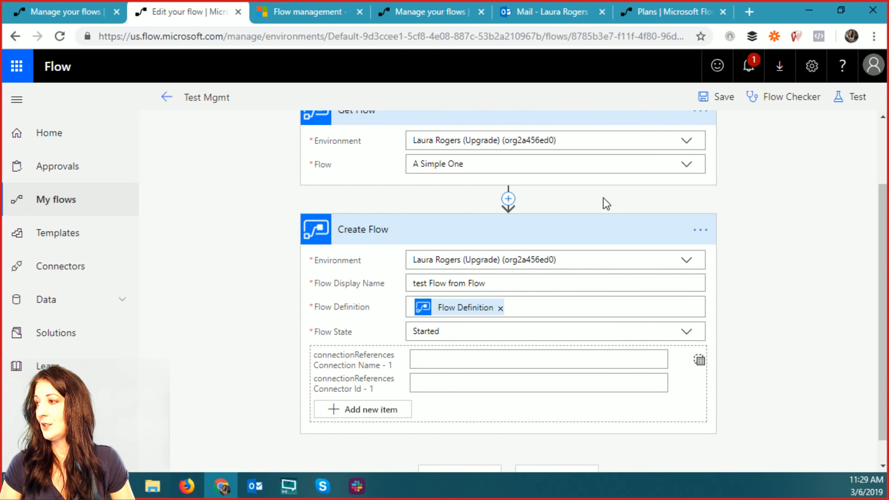
pyautogui.scroll(2, 603, 199)
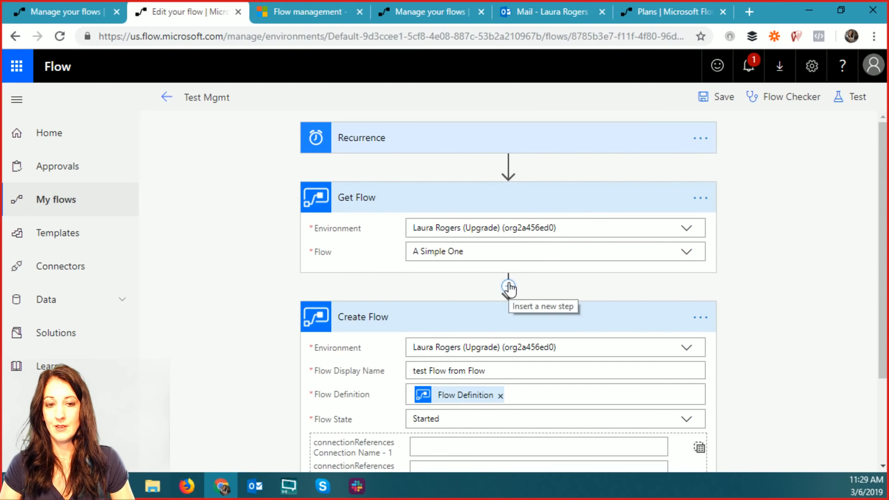
pyautogui.click(721, 98)
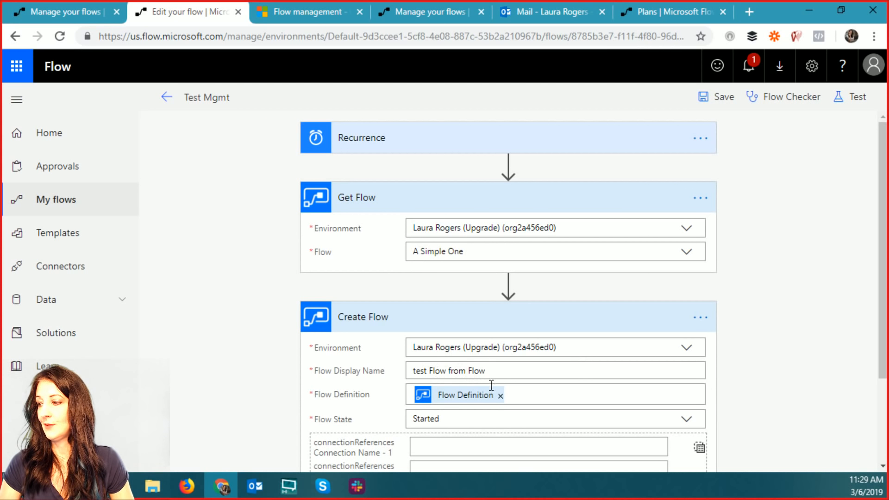
pyautogui.click(854, 97)
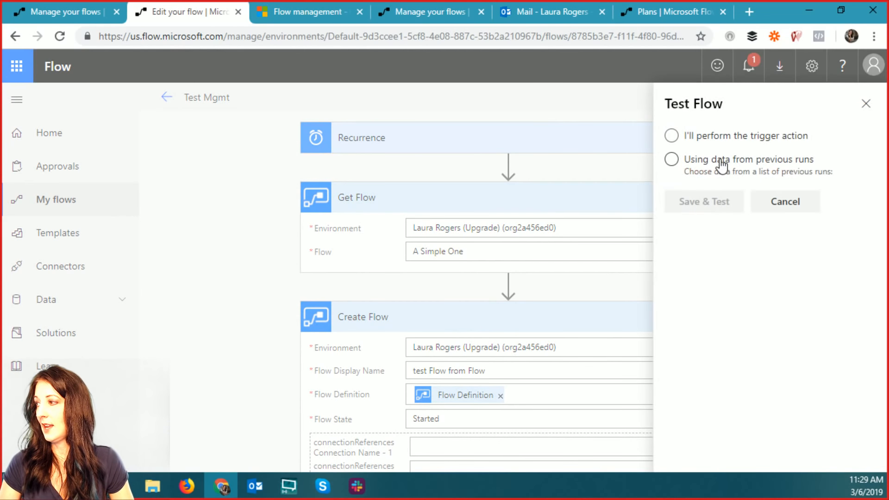
# - Test Test Mgmt using data from a previous run
pyautogui.click(672, 159)
pyautogui.click(677, 196)
pyautogui.click(694, 341)
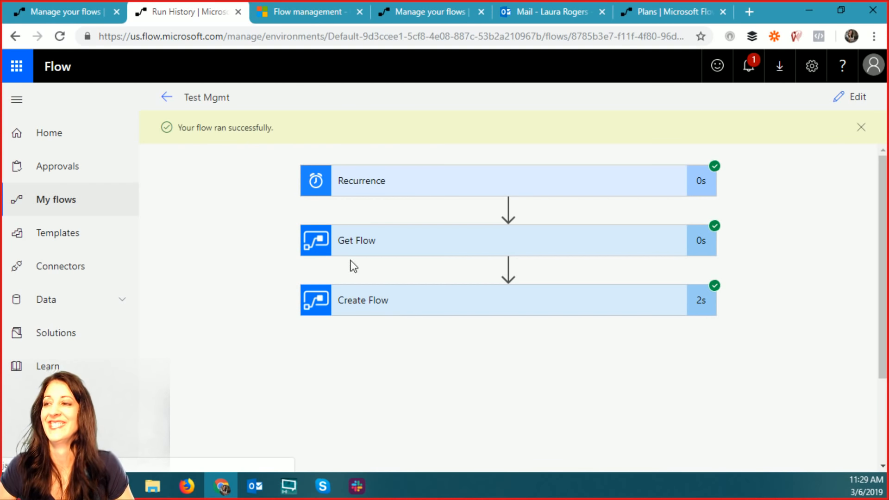
# - Refresh My flows to show 'test Flow from Flow' and 'test Flow from Flow - 2'
pyautogui.click(68, 203)
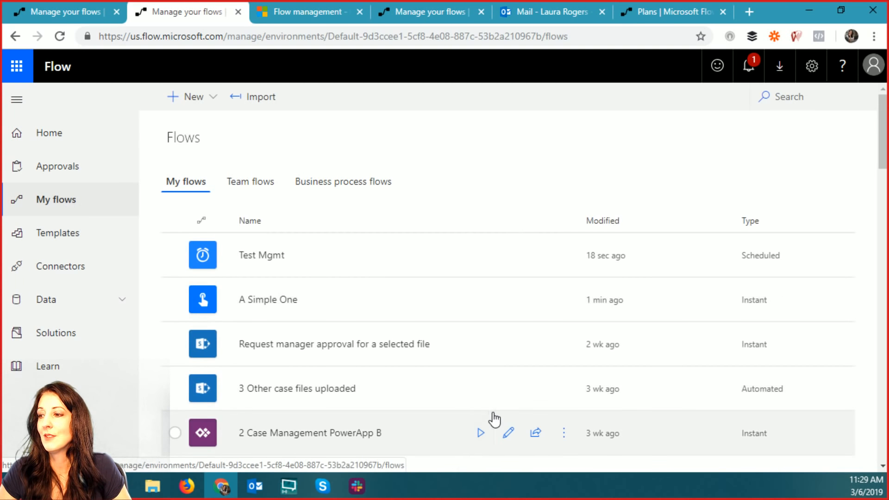
pyautogui.scroll(-4, 454, 185)
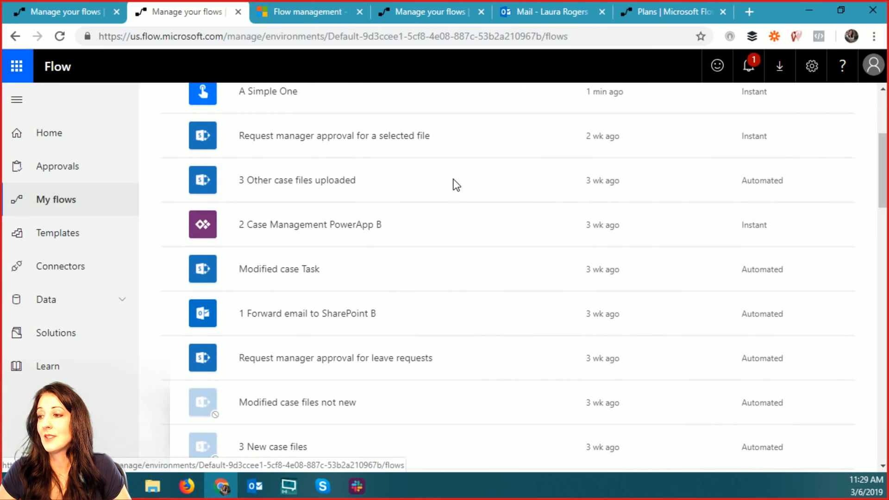
pyautogui.scroll(-15, 456, 184)
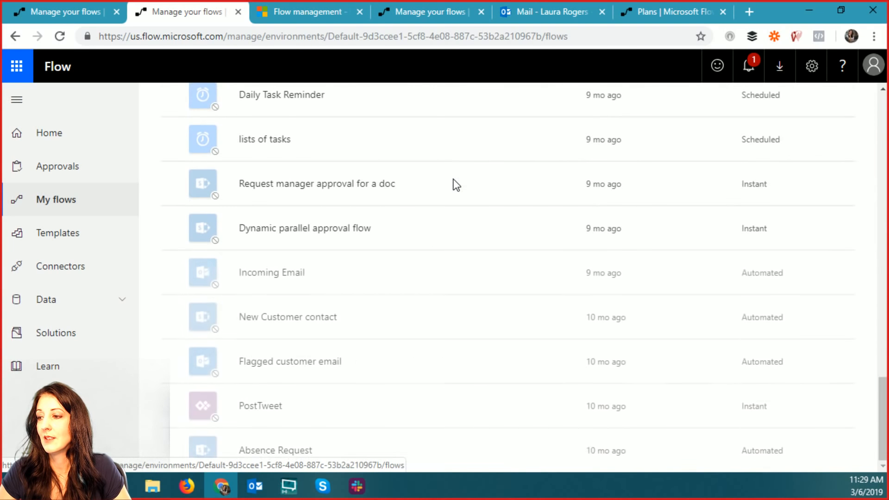
pyautogui.scroll(15, 454, 182)
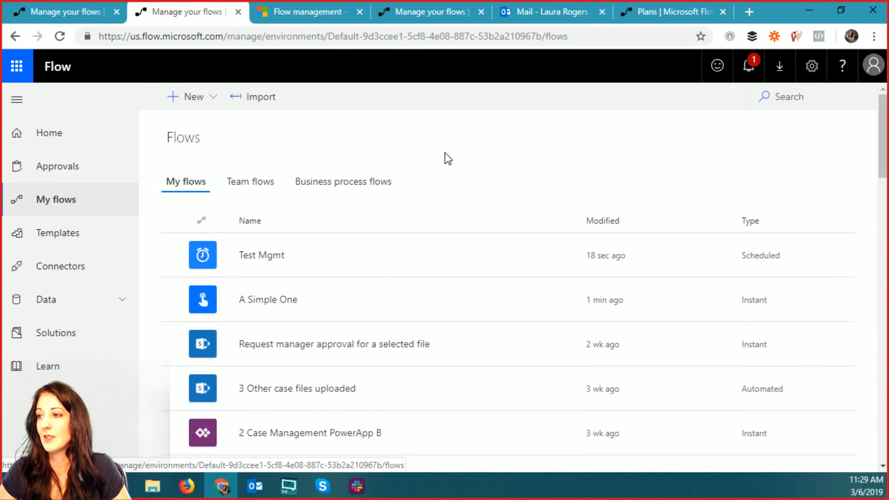
pyautogui.press('F5')
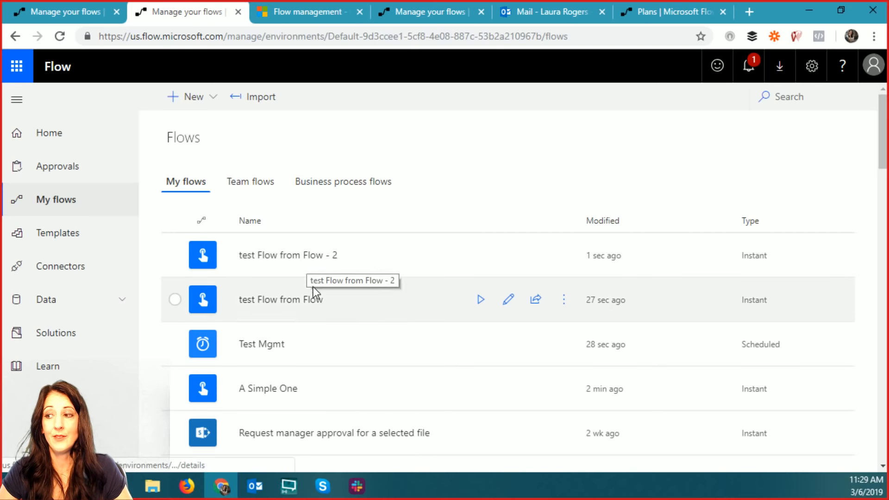
# - Inspect test Flow from Flow's copied Initialize variable step, then switch to the Outlook mailbox
pyautogui.click(508, 300)
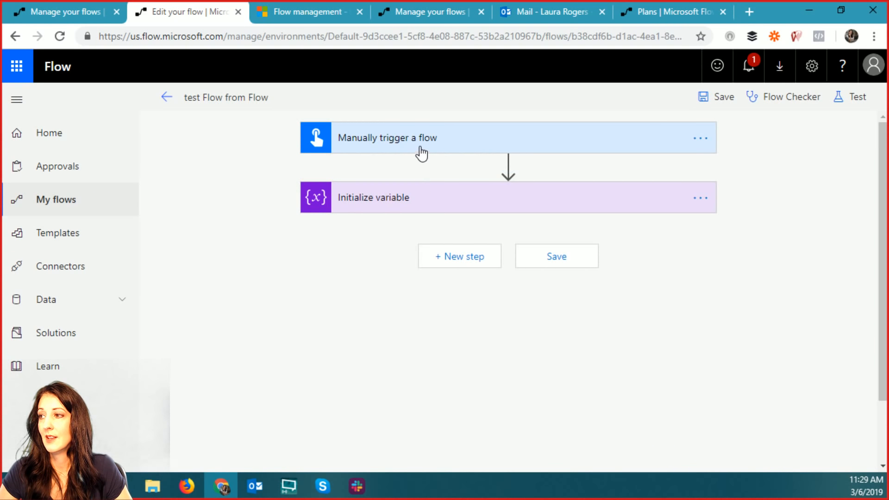
pyautogui.click(408, 205)
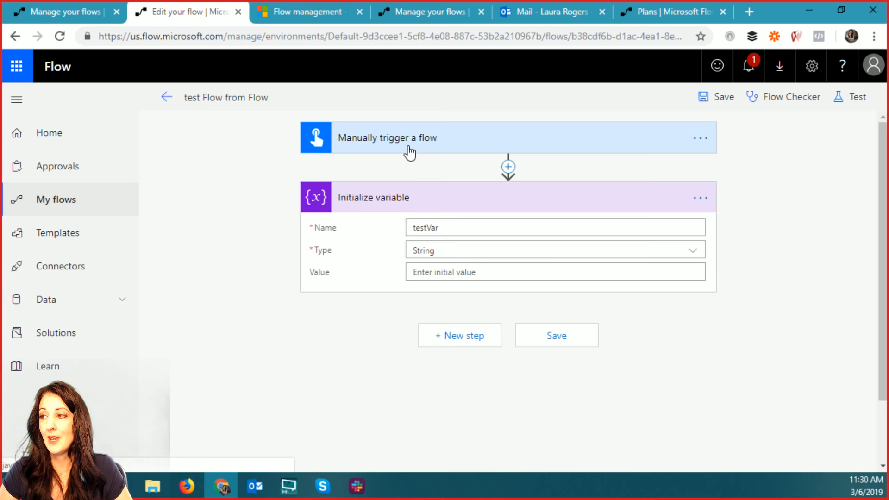
pyautogui.click(400, 204)
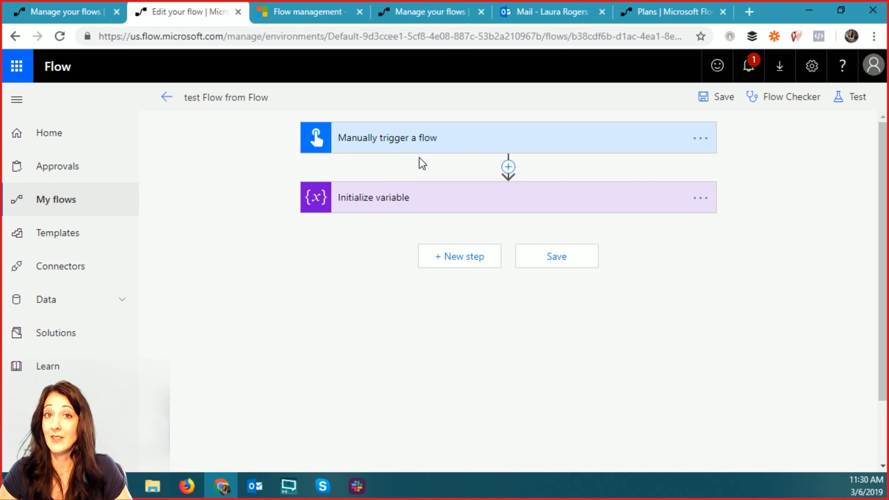
pyautogui.click(166, 97)
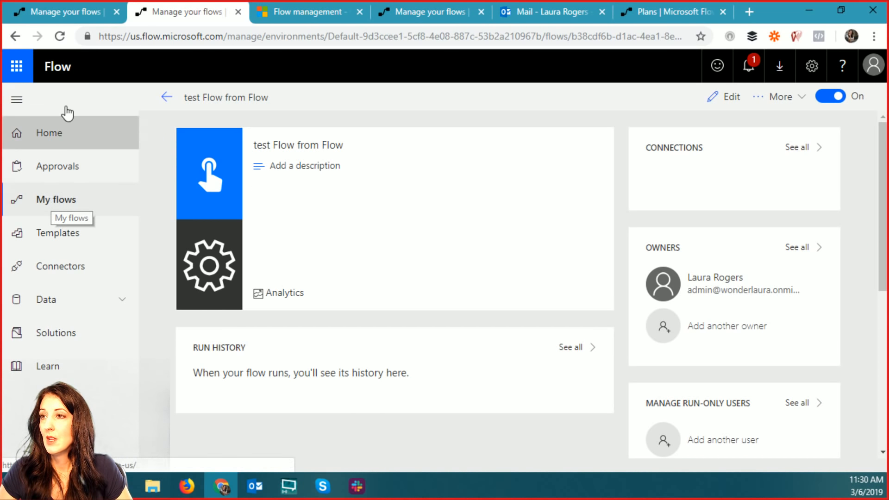
pyautogui.click(527, 15)
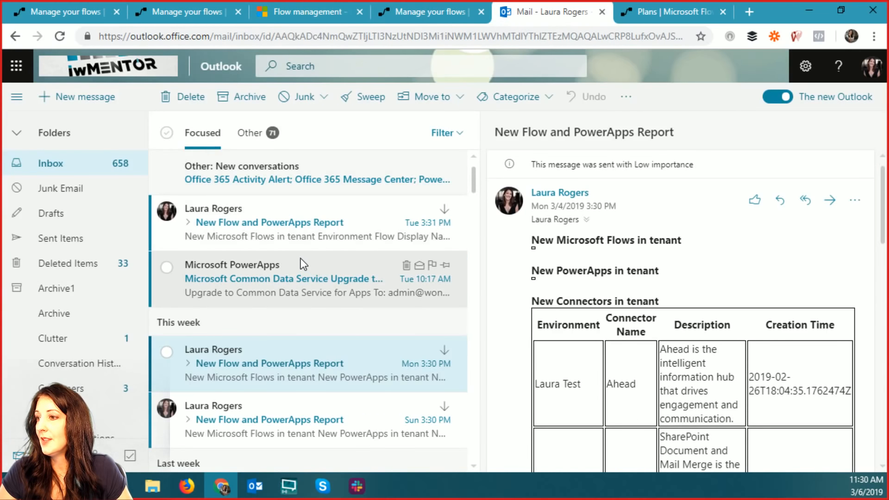
# - Read the New Flow and PowerApps Report email in a pop-out window, then return to its generating flow
pyautogui.doubleClick(273, 371)
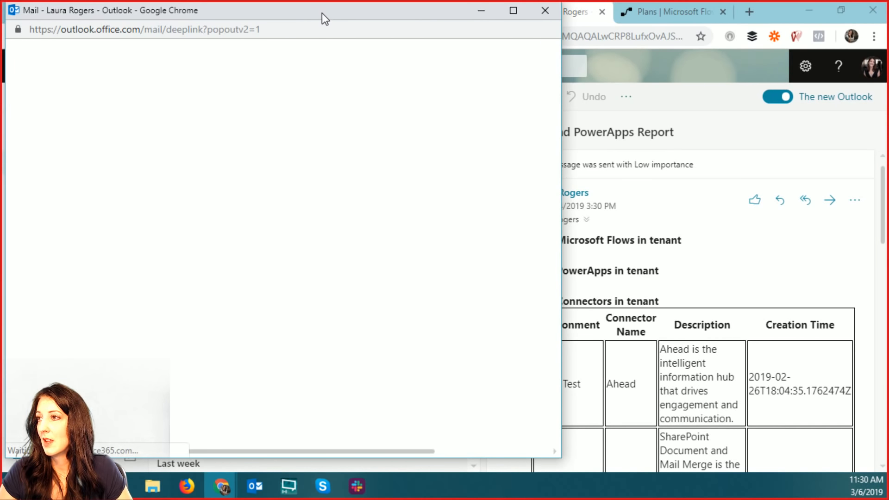
pyautogui.moveTo(323, 14); pyautogui.dragTo(410, 24)
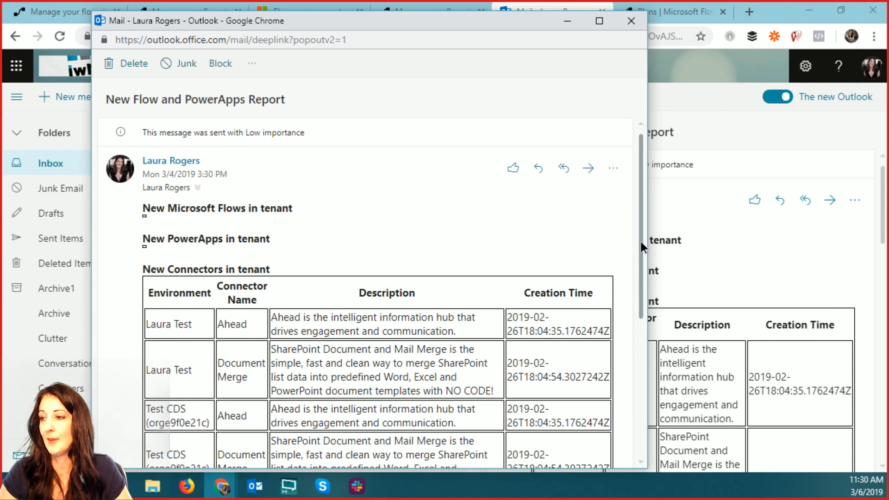
pyautogui.moveTo(641, 241); pyautogui.dragTo(640, 332)
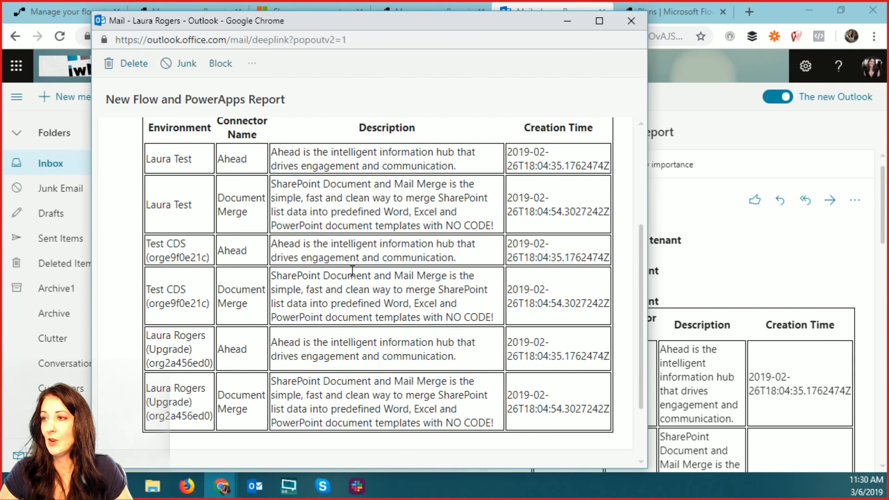
pyautogui.scroll(4, 350, 267)
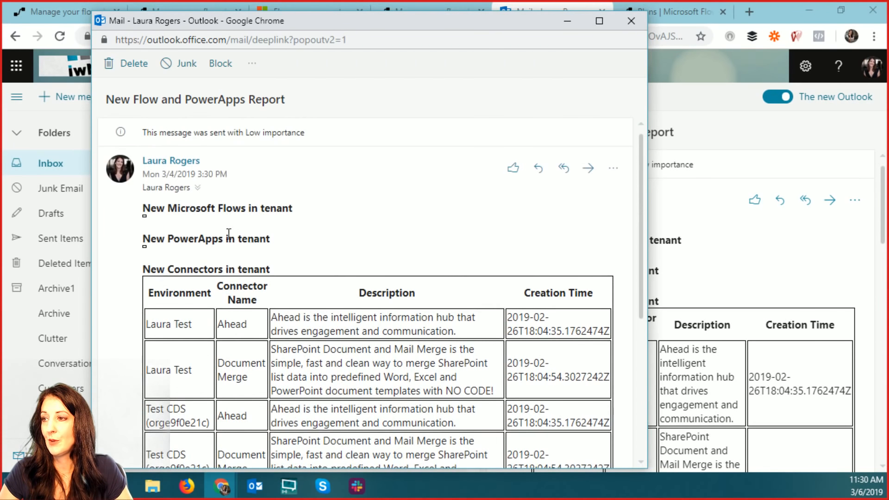
pyautogui.click(628, 18)
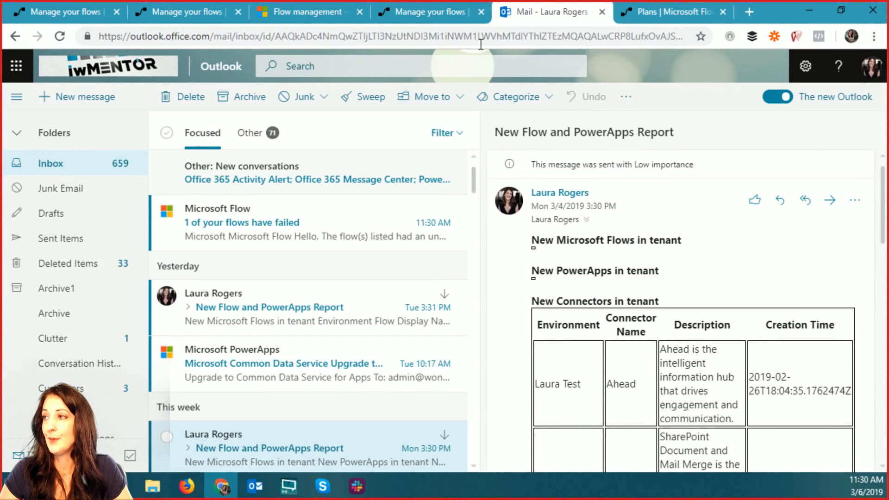
pyautogui.click(426, 12)
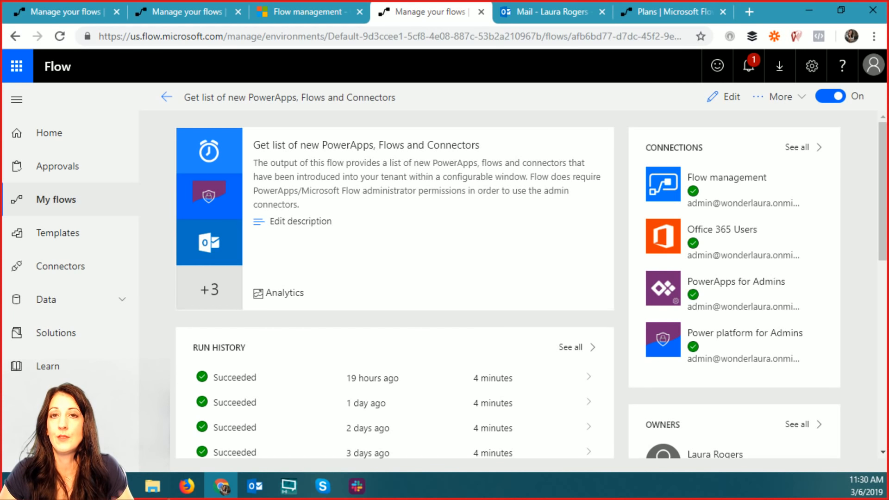
# - Open 'Get list of new PowerApps, Flows and Connectors' in the editor, centring its Recurrence and Initialize variable steps
pyautogui.click(723, 99)
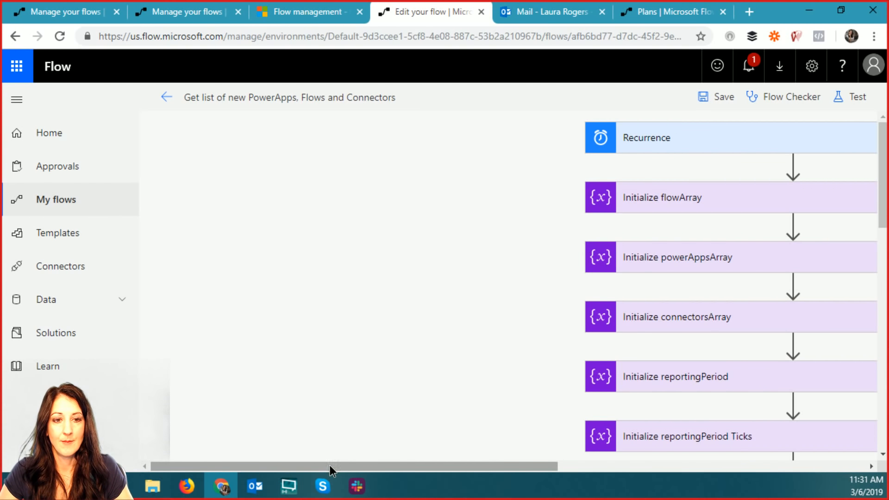
pyautogui.moveTo(330, 466); pyautogui.dragTo(505, 473)
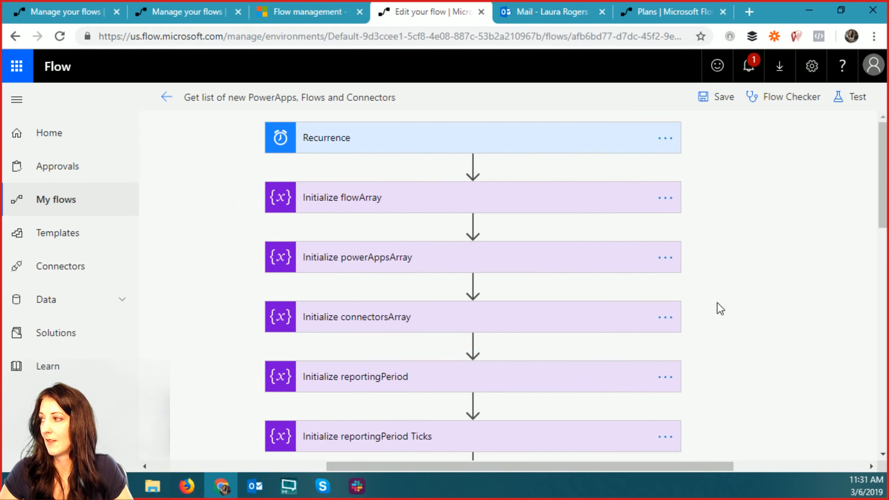
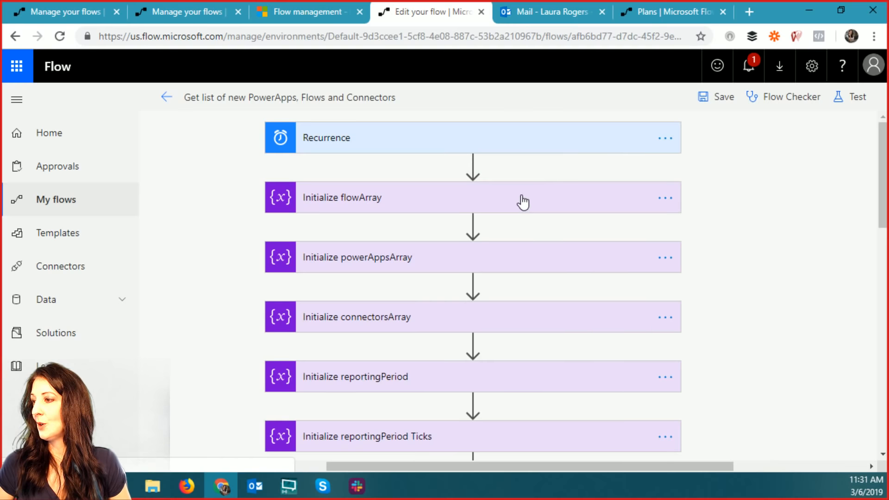
# - Peek at the Recurrence trigger's schedule, then collapse it again
pyautogui.click(514, 141)
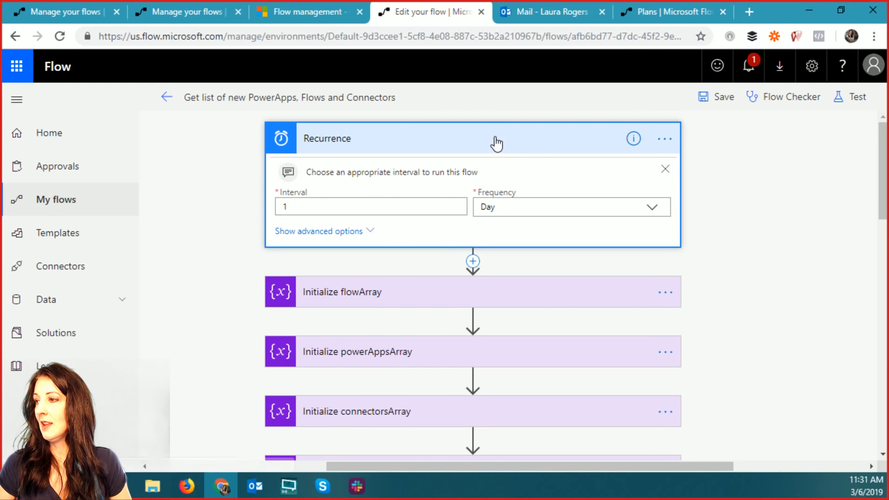
pyautogui.click(496, 143)
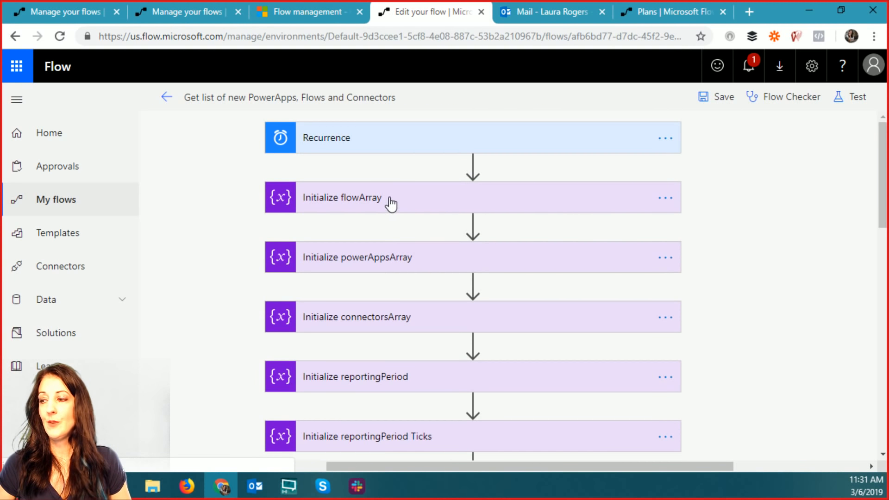
pyautogui.scroll(-2, 812, 262)
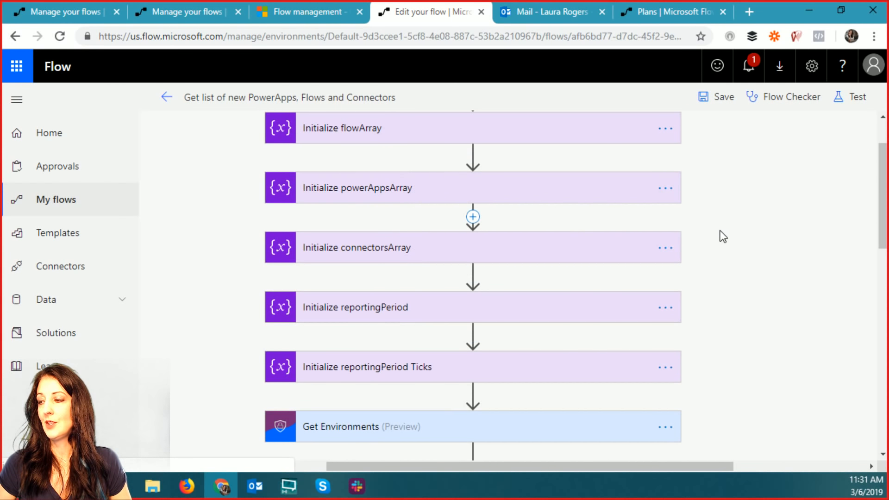
pyautogui.scroll(2, 648, 222)
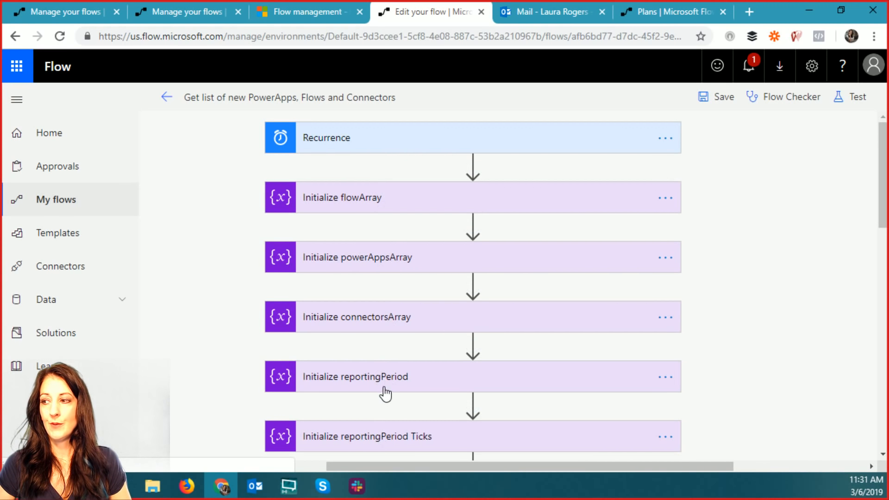
# - Expand and collapse the flowArray, powerAppsArray and connectorsArray Initialize variable steps
pyautogui.click(376, 201)
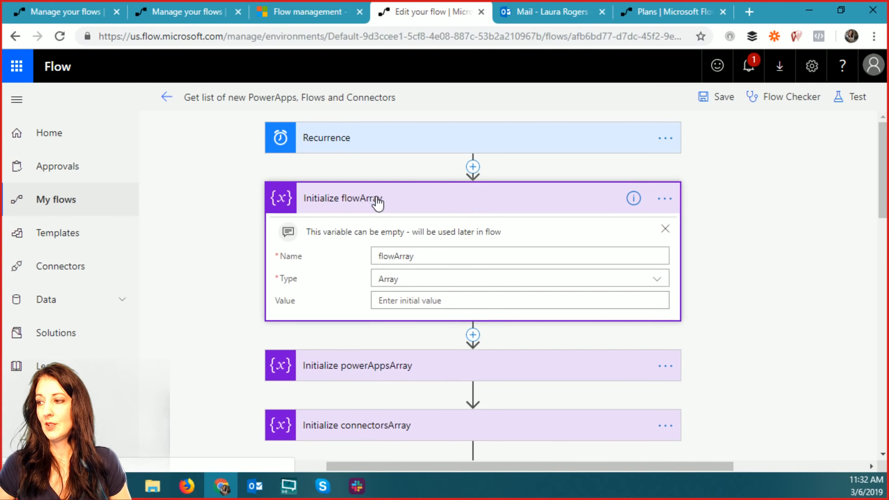
pyautogui.click(377, 200)
pyautogui.click(366, 261)
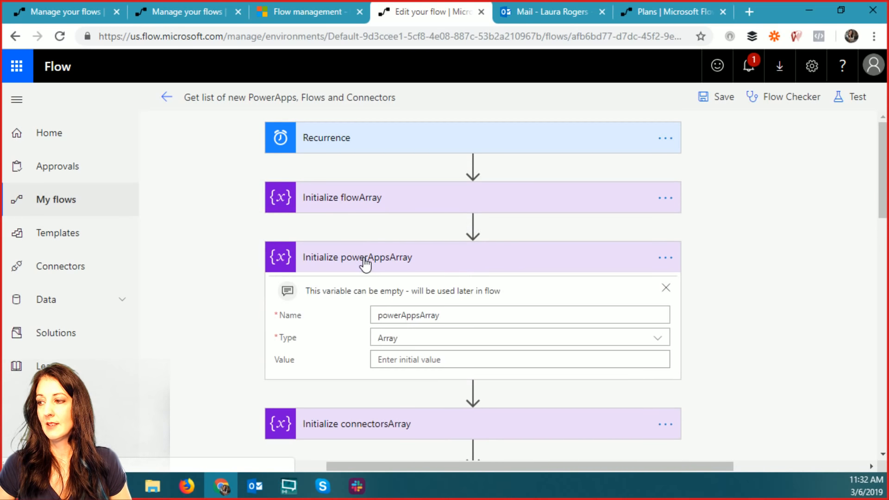
pyautogui.click(366, 260)
pyautogui.scroll(-3, 393, 200)
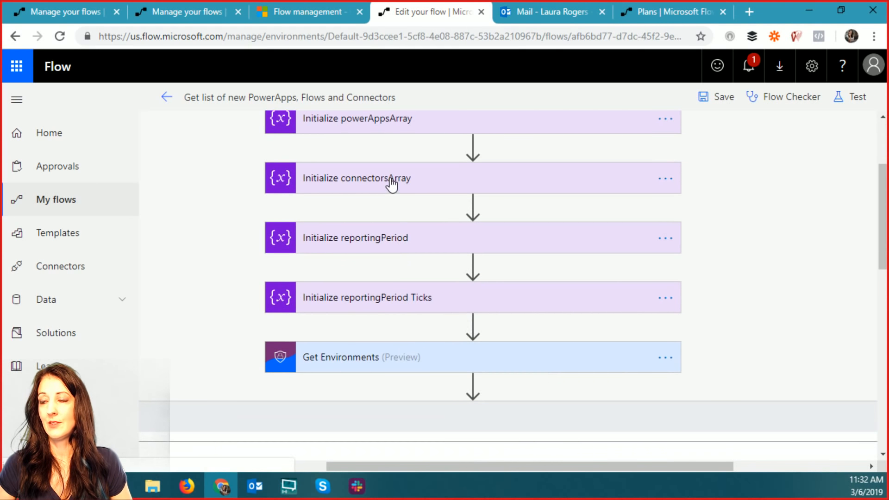
pyautogui.click(391, 184)
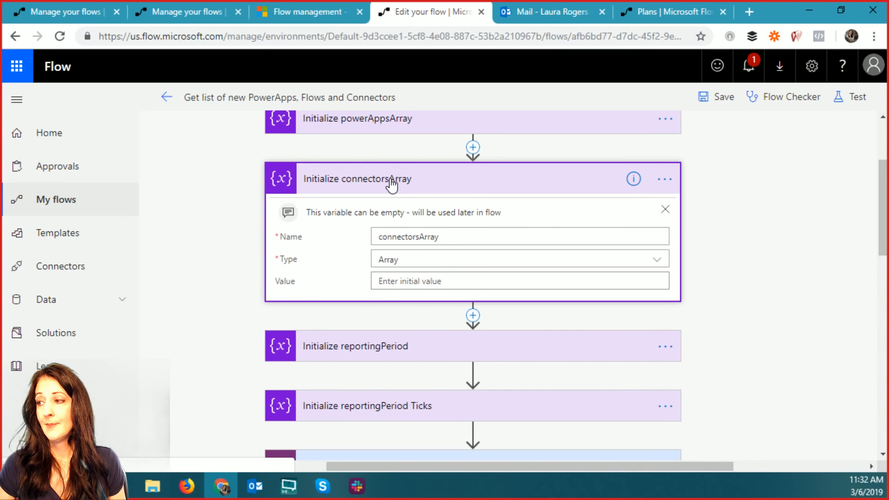
pyautogui.click(390, 182)
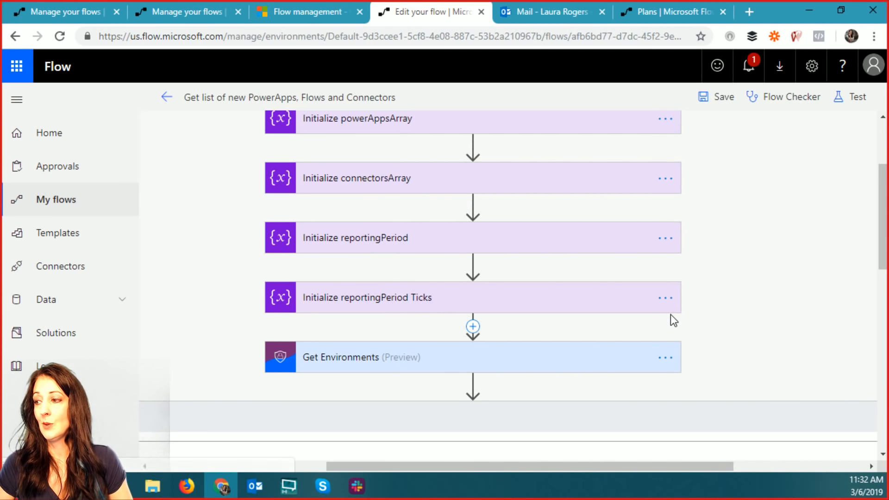
# - Open Get Environments, showing API Version 2016-11-01 and an empty Skip Token
pyautogui.scroll(3, 490, 242)
pyautogui.scroll(-5, 373, 313)
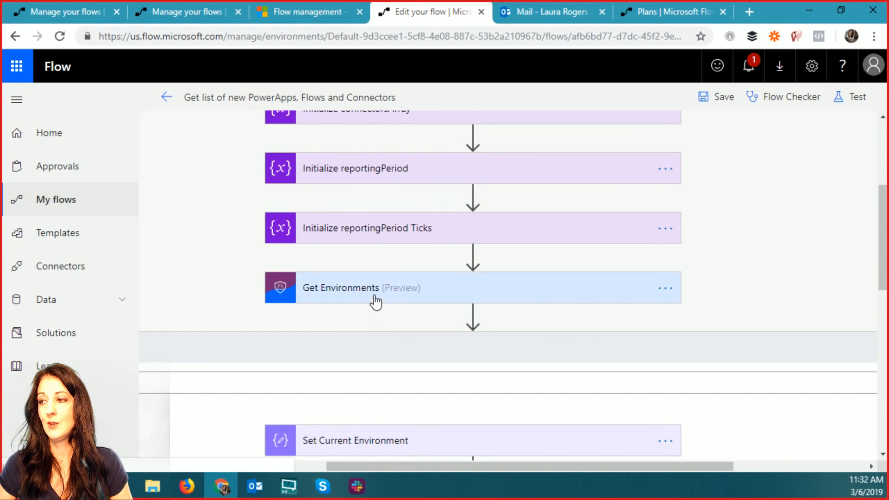
pyautogui.scroll(3, 375, 302)
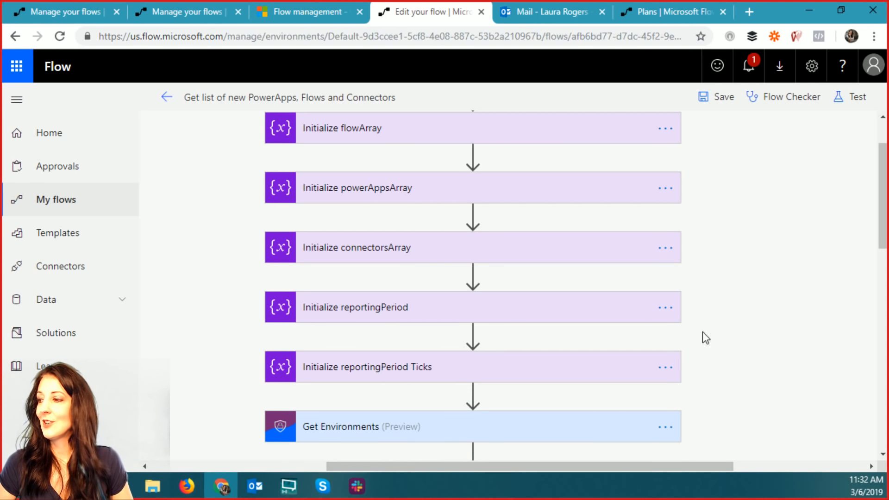
pyautogui.scroll(-3, 764, 223)
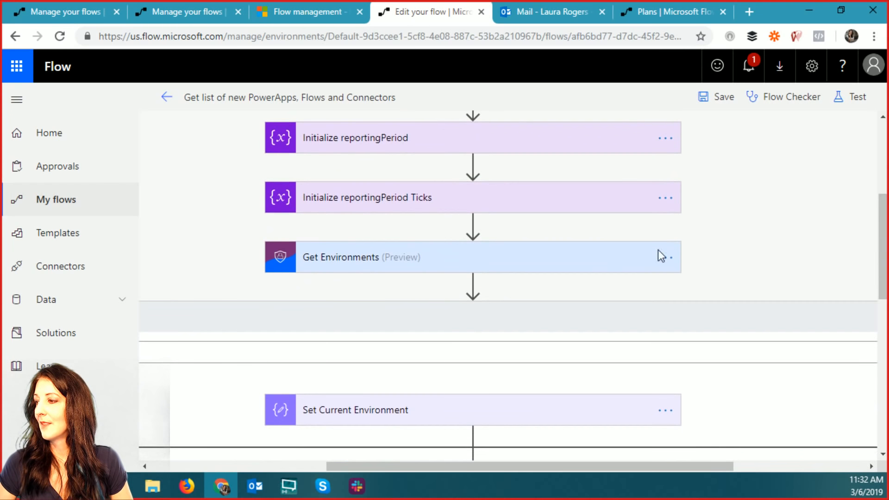
pyautogui.click(363, 265)
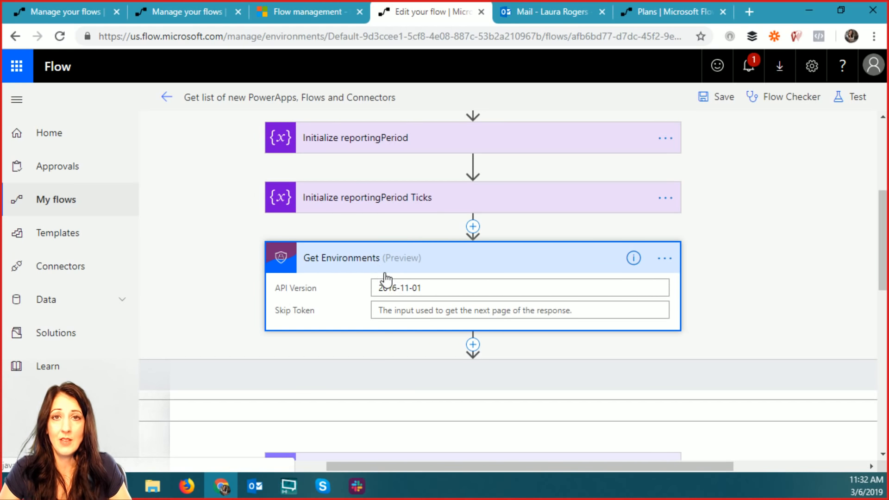
# - Pan to the Apply to each loop and open Set Current Environment, whose input is Display Name
pyautogui.moveTo(402, 466); pyautogui.dragTo(375, 464)
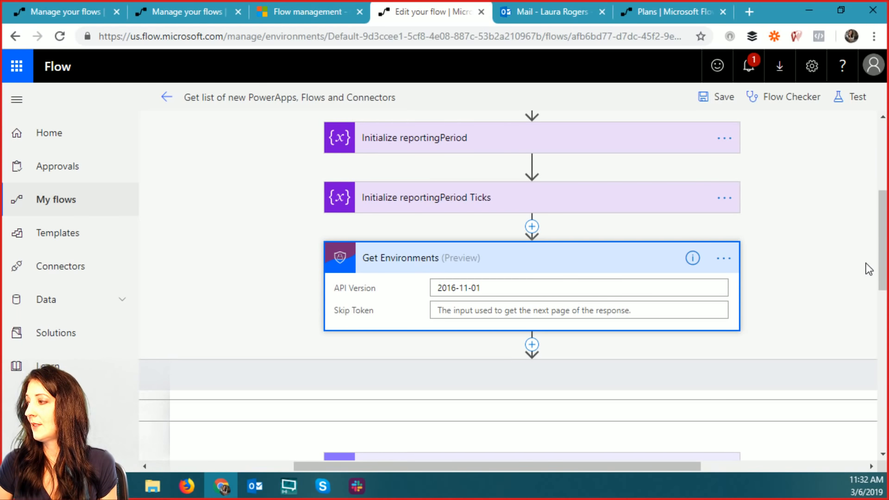
pyautogui.moveTo(883, 267); pyautogui.dragTo(883, 345)
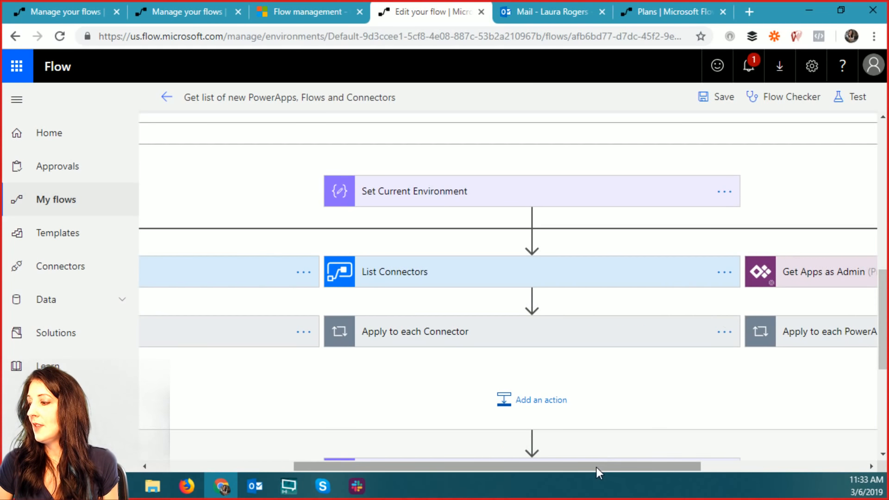
pyautogui.moveTo(597, 467); pyautogui.dragTo(440, 466)
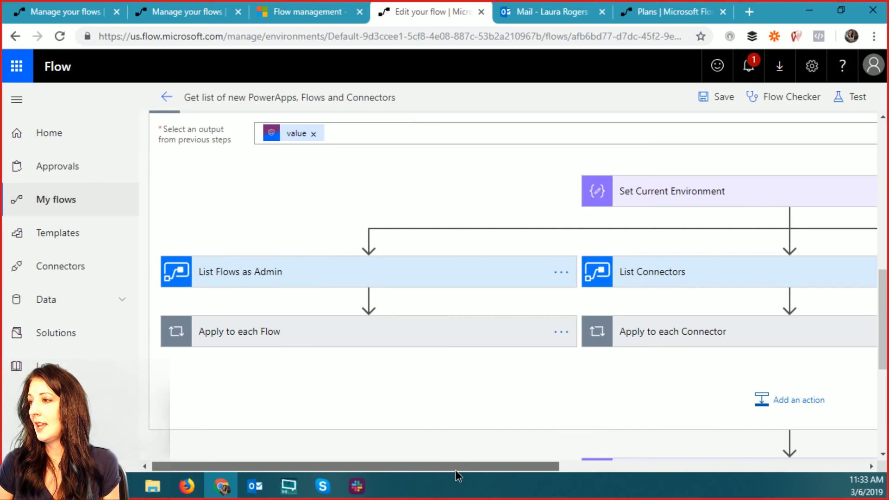
pyautogui.scroll(5, 405, 169)
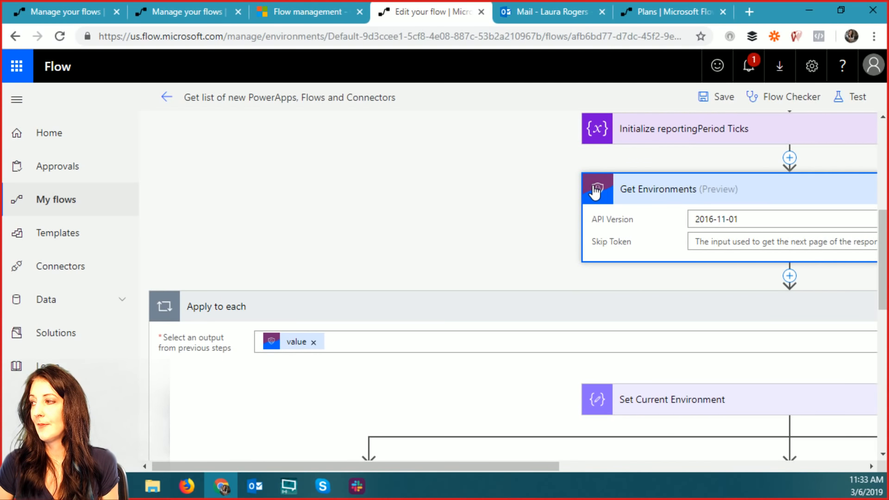
pyautogui.moveTo(281, 348)
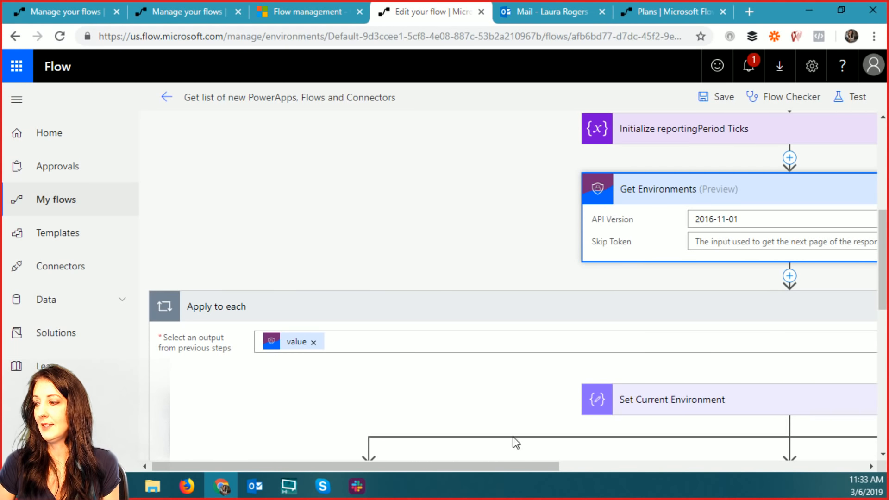
pyautogui.moveTo(502, 466); pyautogui.dragTo(581, 472)
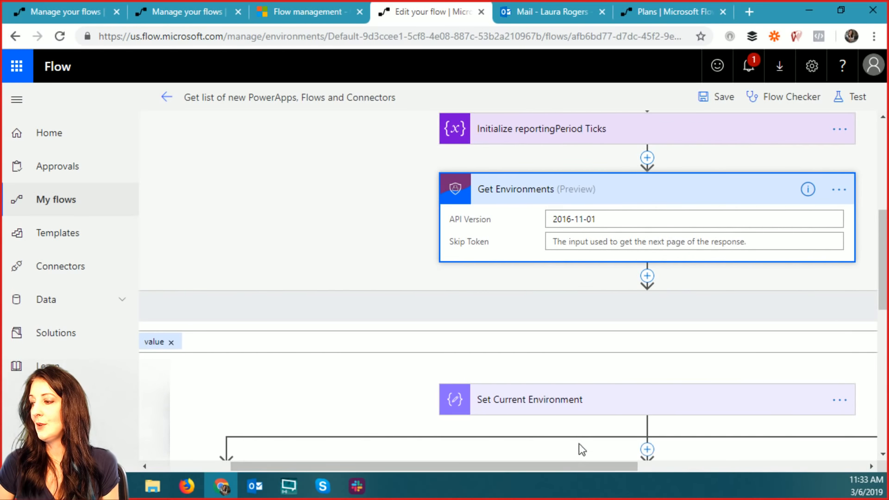
pyautogui.click(534, 403)
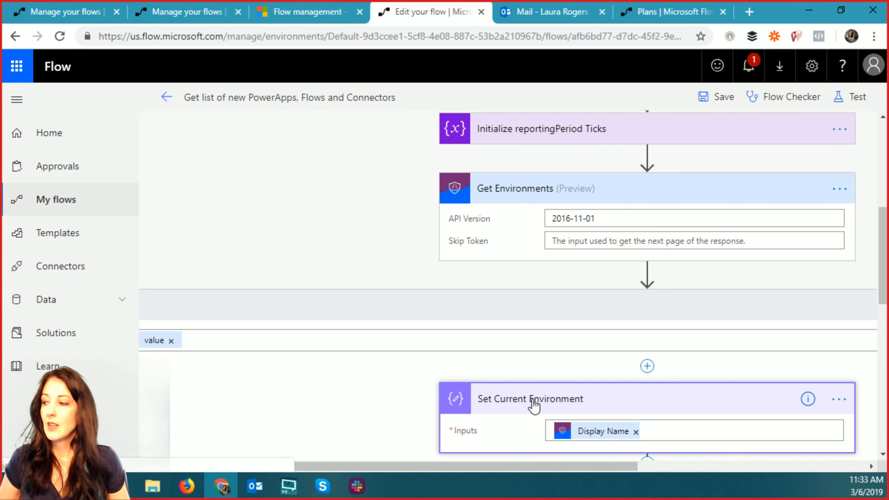
# - Browse the dynamic content choices for the step's input, then close them
pyautogui.scroll(-4, 841, 325)
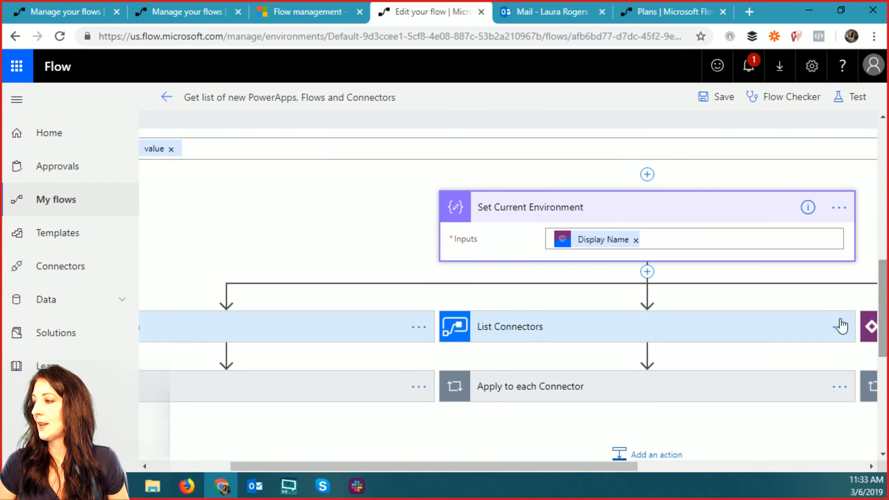
pyautogui.click(680, 238)
pyautogui.moveTo(582, 462); pyautogui.dragTo(753, 462)
pyautogui.moveTo(829, 244); pyautogui.dragTo(826, 308)
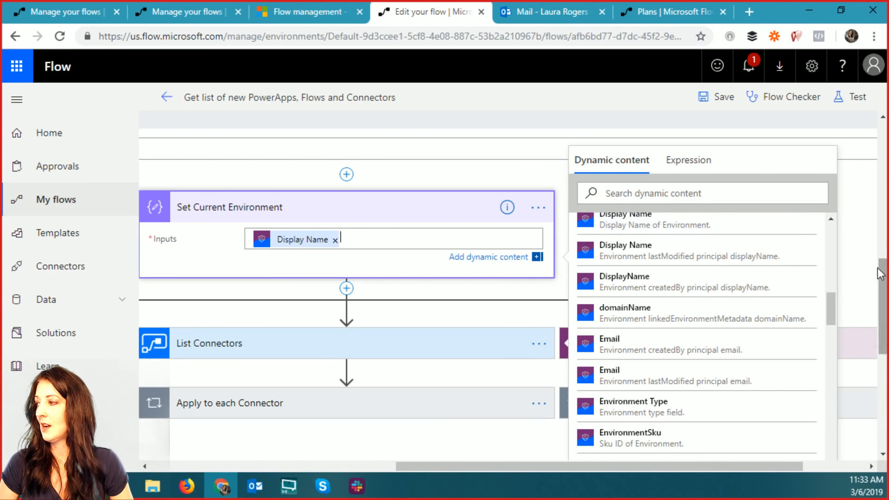
pyautogui.click(486, 265)
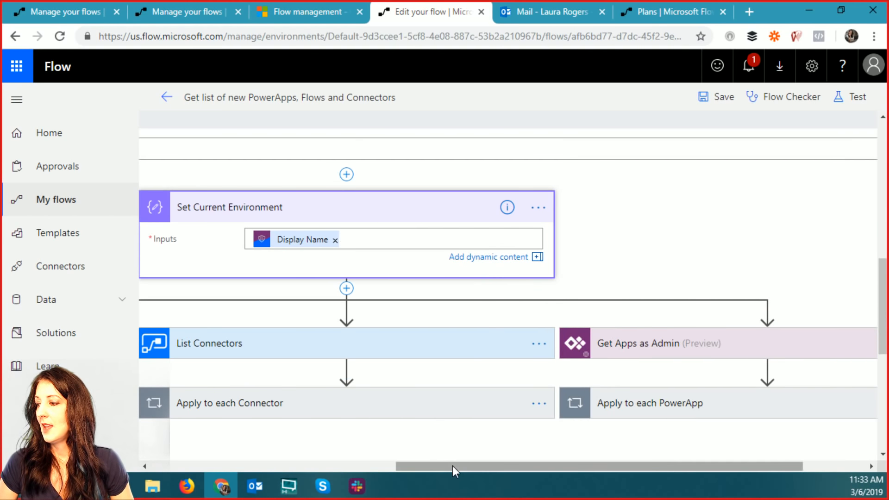
# - Expand List Flows as Admin with its extra options, and List Connectors, to check their environment
pyautogui.moveTo(452, 466); pyautogui.dragTo(259, 450)
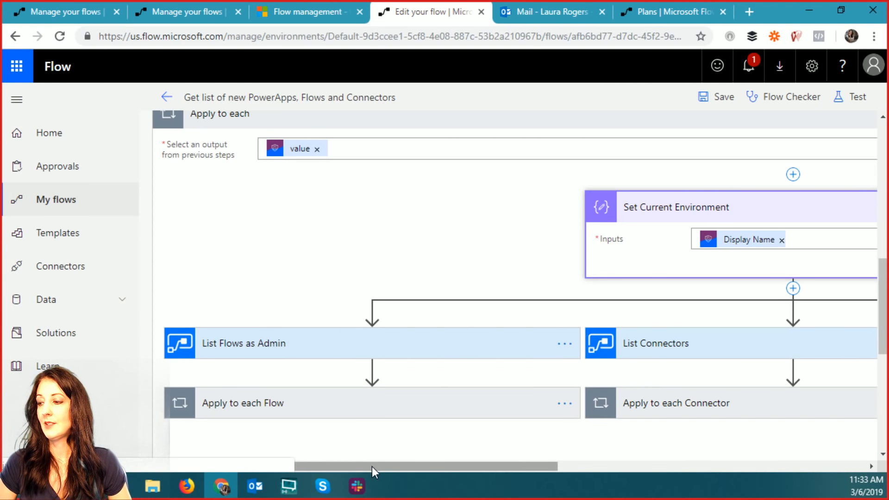
pyautogui.moveTo(371, 466); pyautogui.dragTo(647, 495)
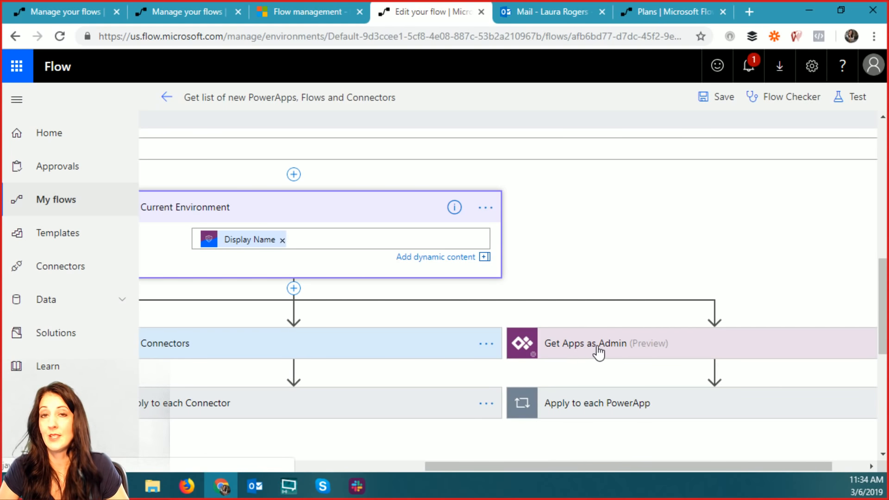
pyautogui.moveTo(549, 466); pyautogui.dragTo(254, 468)
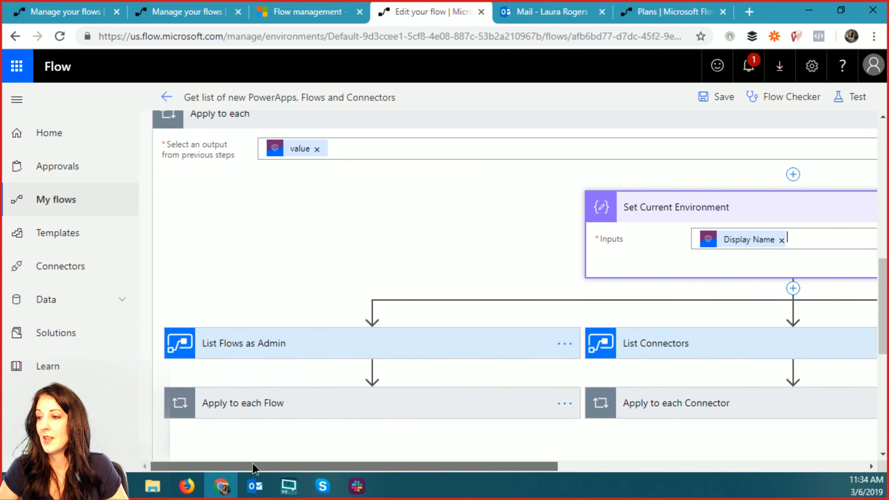
pyautogui.click(295, 347)
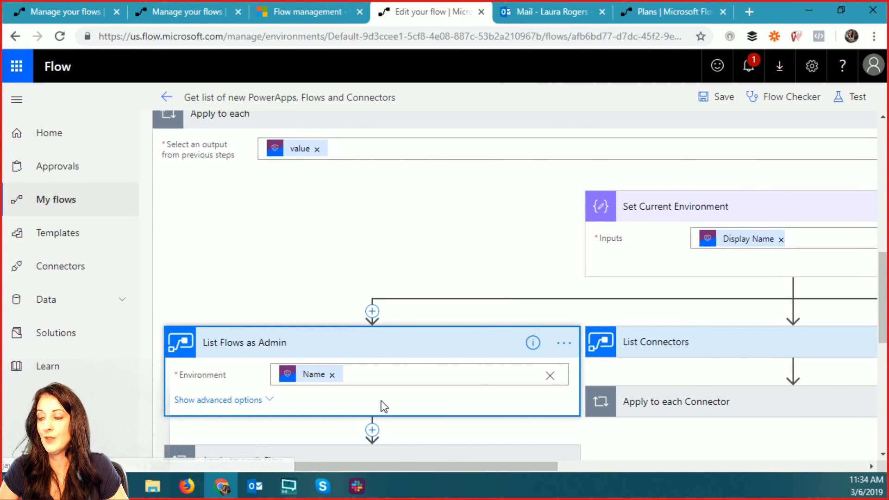
pyautogui.click(259, 400)
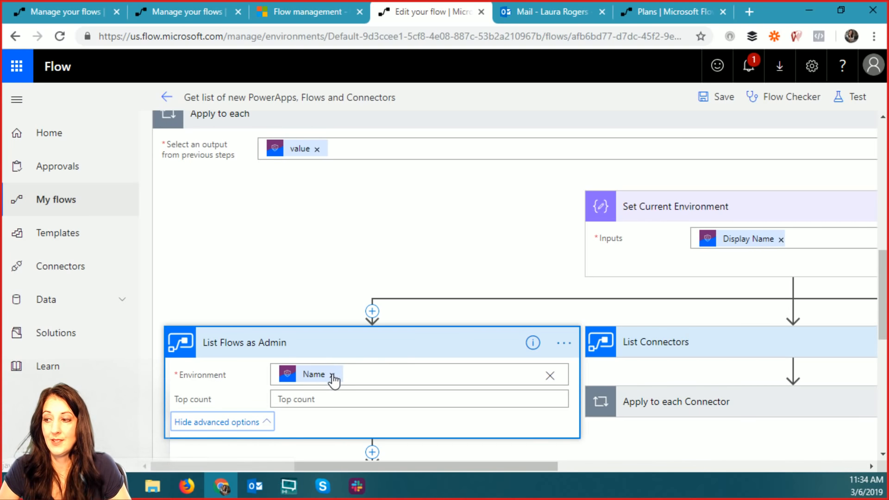
pyautogui.moveTo(393, 465); pyautogui.dragTo(611, 466)
pyautogui.click(482, 334)
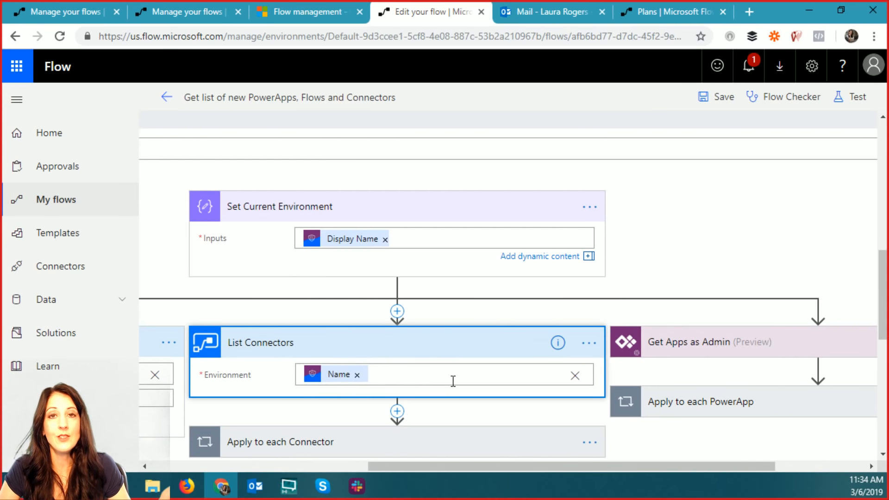
pyautogui.moveTo(510, 465); pyautogui.dragTo(686, 478)
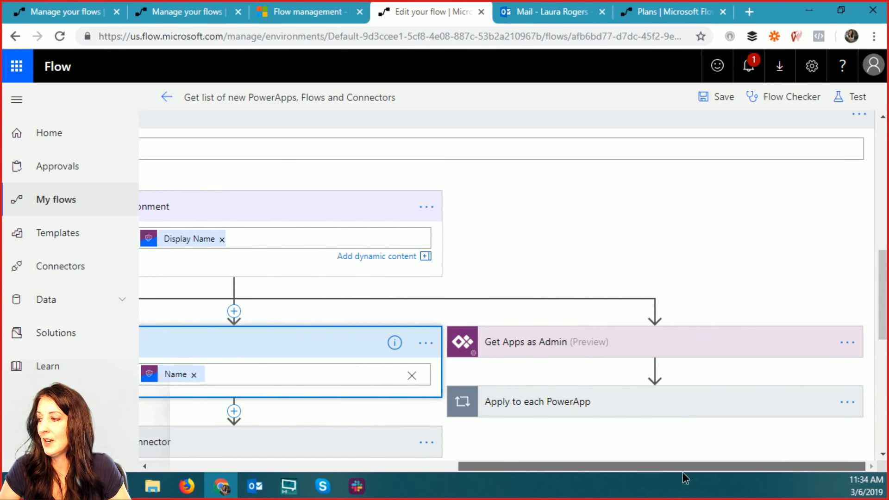
# - Expand the Get Apps as Admin step and pan across its Environment Name and API Version fields
pyautogui.click(561, 348)
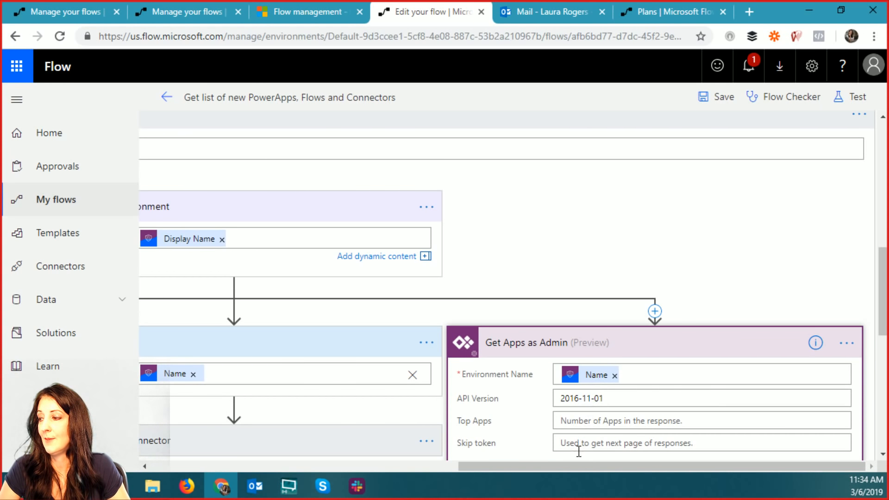
pyautogui.moveTo(884, 267); pyautogui.dragTo(886, 331)
pyautogui.moveTo(597, 461); pyautogui.dragTo(296, 463)
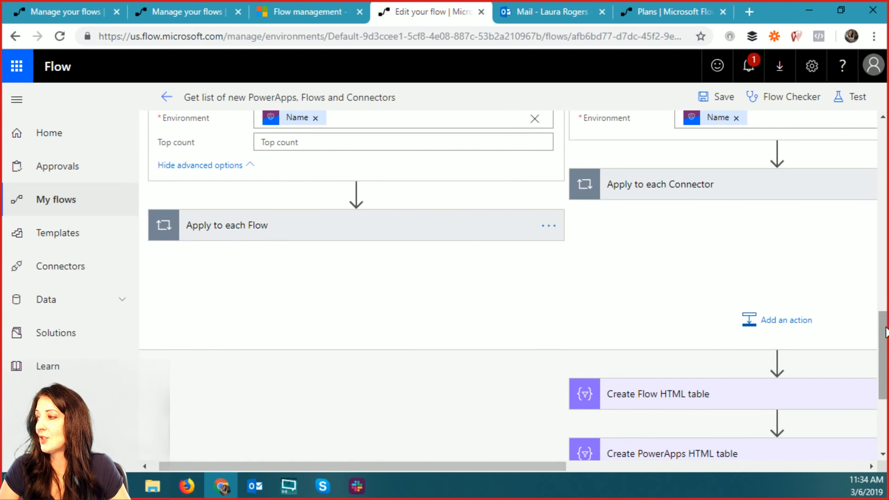
pyautogui.moveTo(885, 332); pyautogui.dragTo(886, 302)
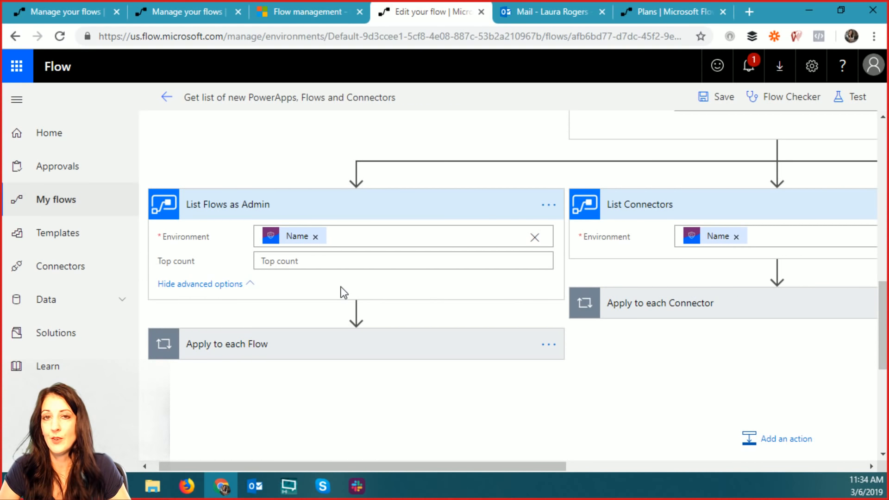
# - Expand the Apply to each Flow loop and the 'Check to see if Flow created is in our window' condition
pyautogui.click(287, 350)
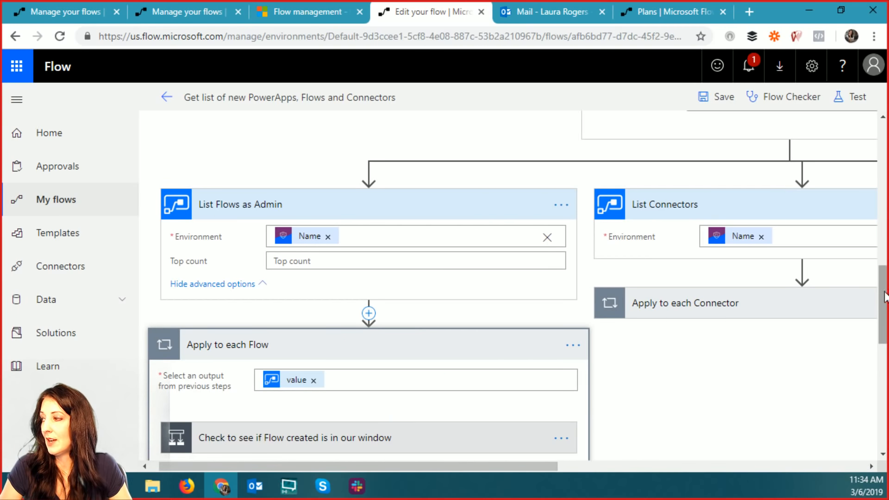
pyautogui.moveTo(886, 300); pyautogui.dragTo(885, 339)
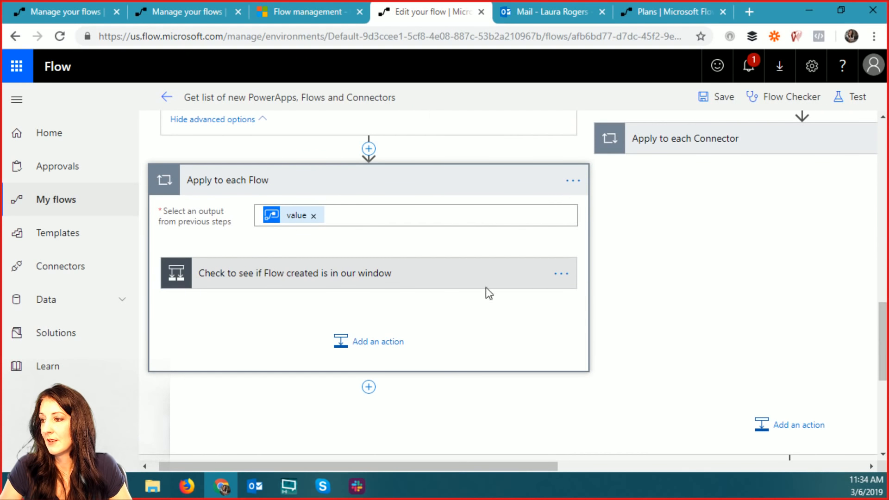
pyautogui.click(302, 277)
# - Scroll around the condition to bring its ticks(...createdTime...) left-hand expression into view
pyautogui.scroll(6, 521, 250)
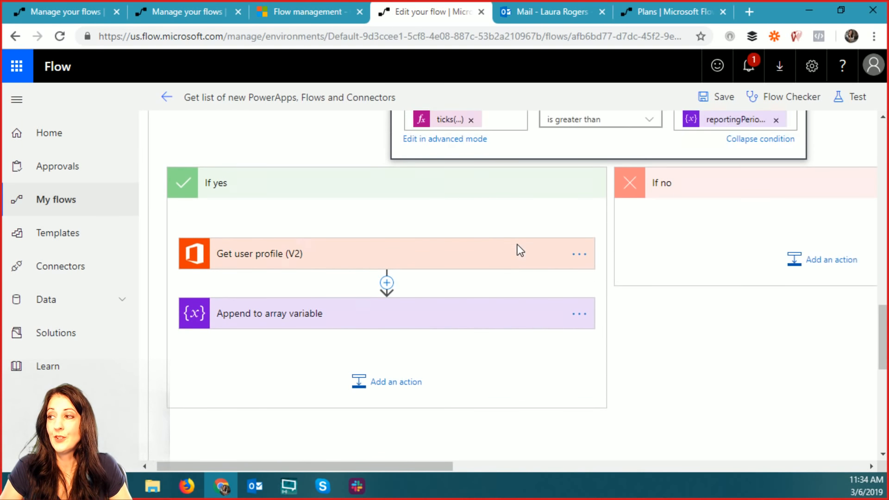
pyautogui.scroll(8, 519, 251)
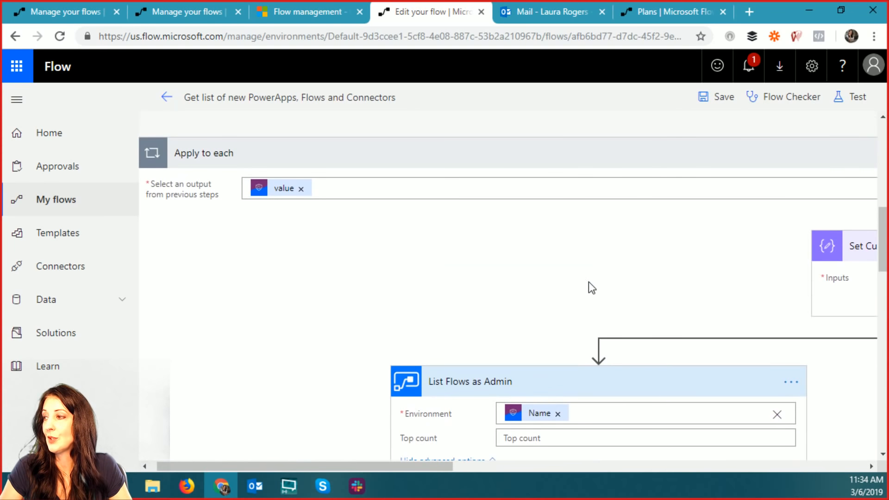
pyautogui.scroll(-1, 520, 306)
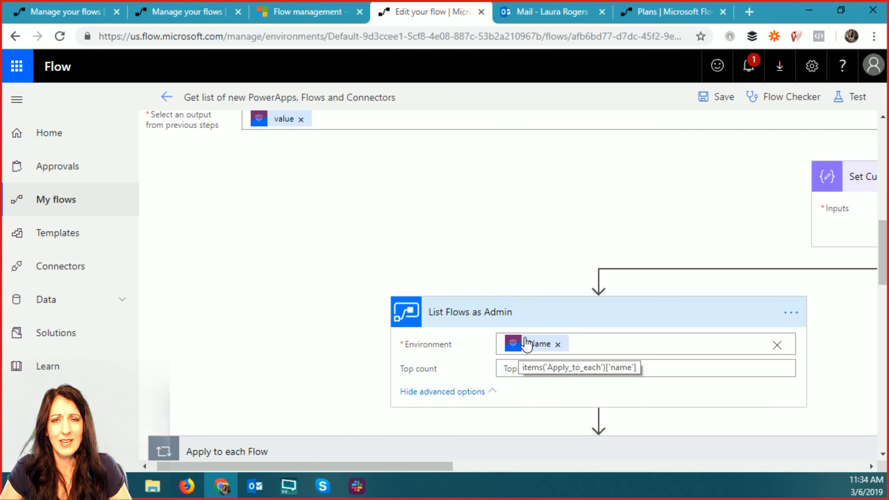
pyautogui.scroll(-5, 515, 359)
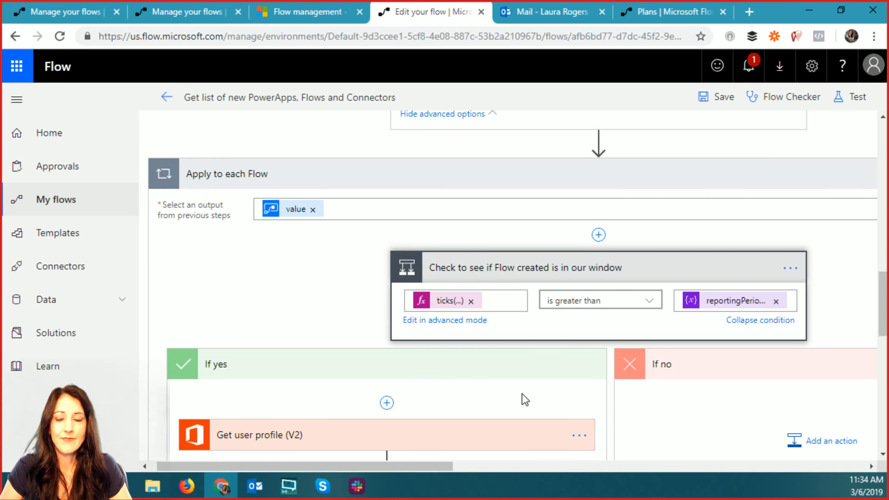
pyautogui.scroll(3, 494, 193)
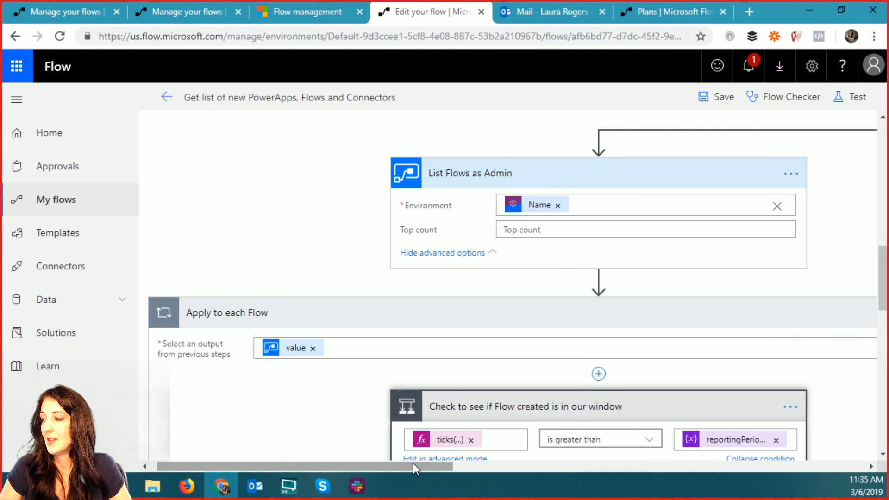
pyautogui.moveTo(413, 463); pyautogui.dragTo(443, 465)
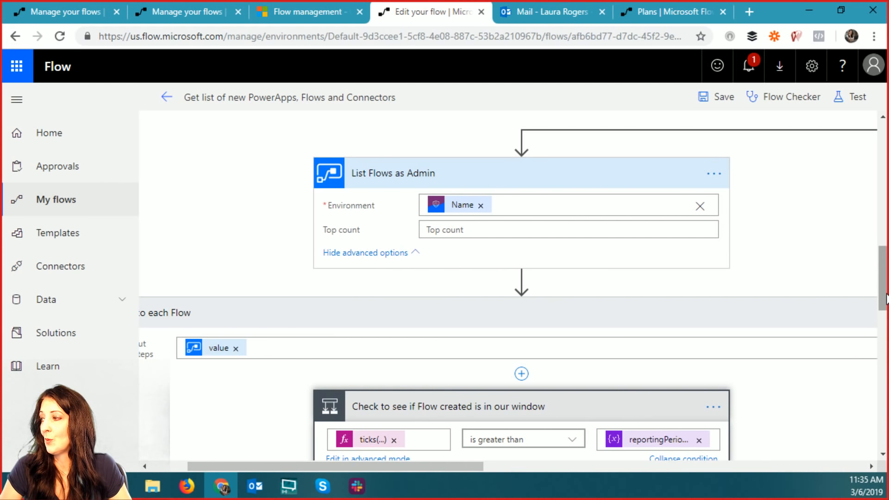
pyautogui.scroll(10, 884, 298)
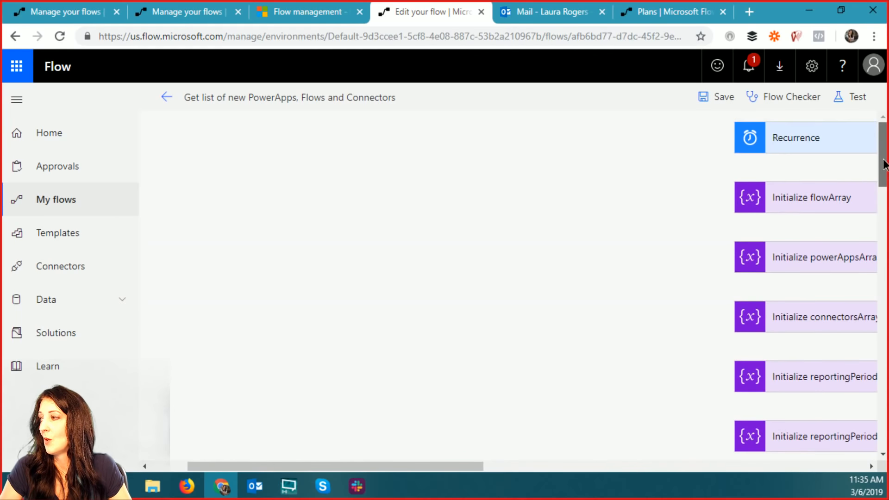
pyautogui.scroll(-8, 884, 297)
pyautogui.scroll(-5, 883, 297)
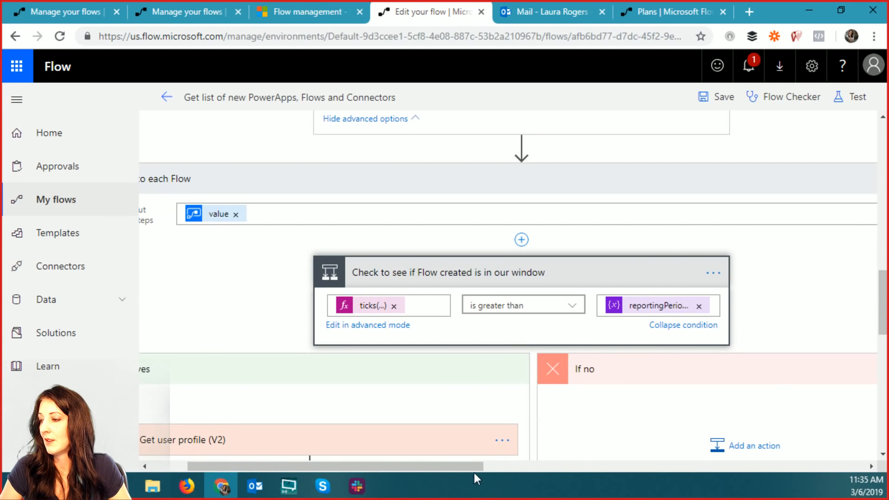
pyautogui.moveTo(475, 468); pyautogui.dragTo(510, 466)
# - Read the condition's ticks expression on createdTime in the expression editor, then close it unchanged
pyautogui.click(274, 306)
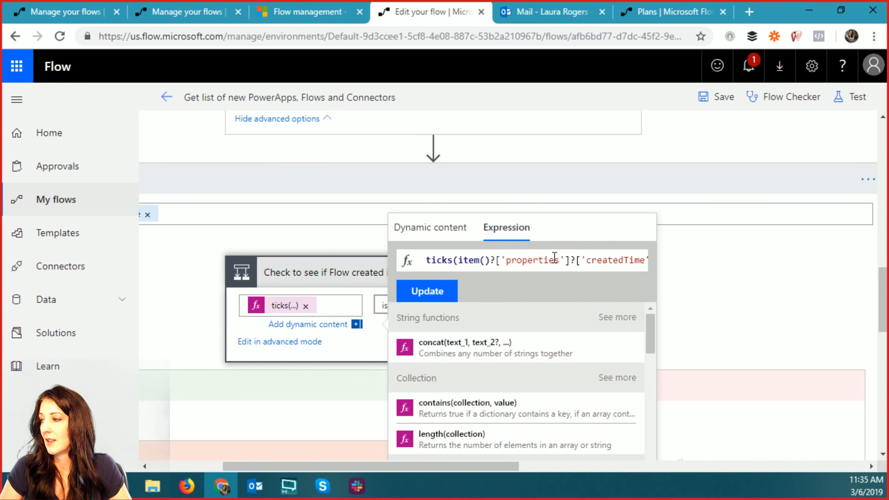
pyautogui.press('Right')
pyautogui.press('Right')
pyautogui.press('Right')
pyautogui.press('Right')
pyautogui.press('Right')
pyautogui.press('Right')
pyautogui.press('Right')
pyautogui.press('Right')
pyautogui.press('Right')
pyautogui.press('Right')
pyautogui.press('Right')
pyautogui.press('Right')
pyautogui.press('Right')
pyautogui.press('Right')
pyautogui.press('Right')
pyautogui.press('Right')
pyautogui.press('Right')
pyautogui.press('Right')
pyautogui.press('Right')
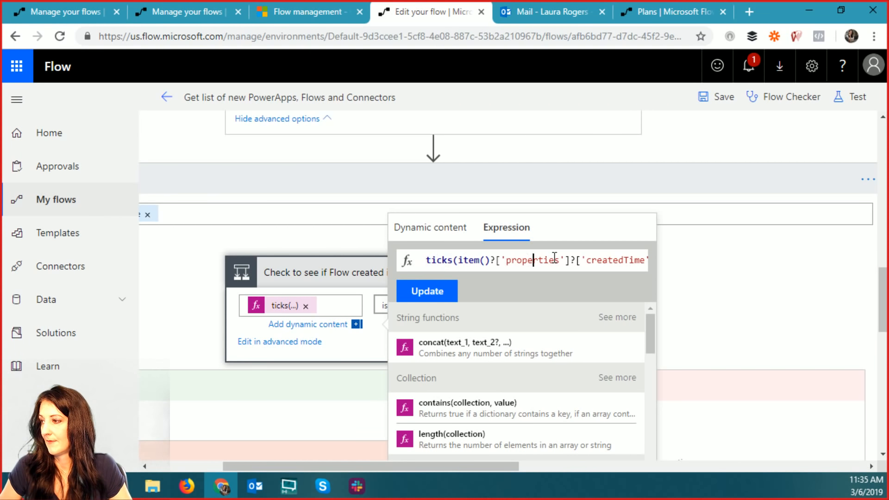
pyautogui.press('Right')
pyautogui.press('Right')
pyautogui.press('Right')
pyautogui.press('Right')
pyautogui.press('Right')
pyautogui.press('Right')
pyautogui.press('Right')
pyautogui.press('Right')
pyautogui.press('Right')
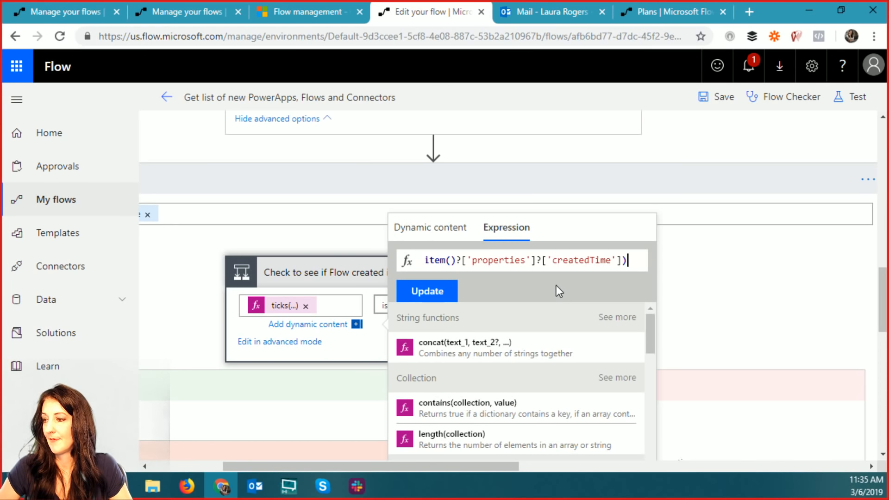
pyautogui.press('Left')
pyautogui.press('Left')
pyautogui.press('Left')
pyautogui.press('Left')
pyautogui.press('Left')
pyautogui.press('Left')
pyautogui.press('Left')
pyautogui.press('Left')
pyautogui.press('Left')
pyautogui.press('Left')
pyautogui.press('Left')
pyautogui.press('Left')
pyautogui.press('Left')
pyautogui.press('Left')
pyautogui.press('Left')
pyautogui.press('Left')
pyautogui.press('Left')
pyautogui.press('Left')
pyautogui.press('Left')
pyautogui.press('Left')
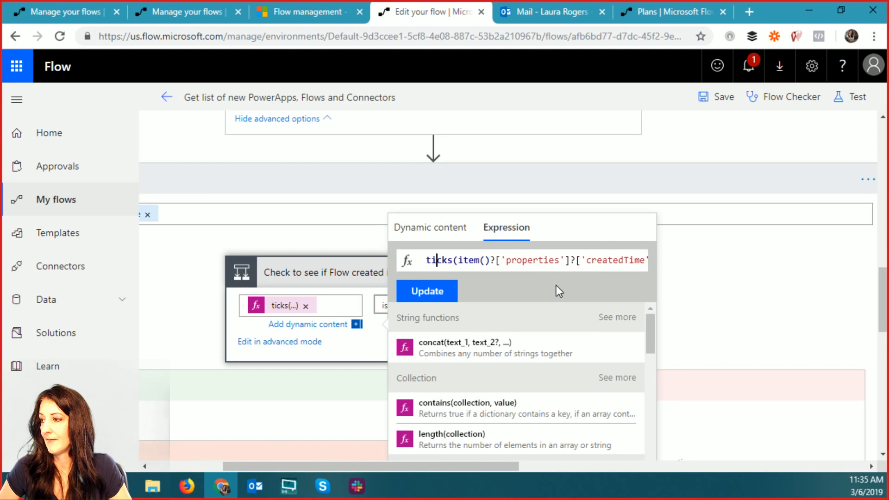
pyautogui.click(330, 330)
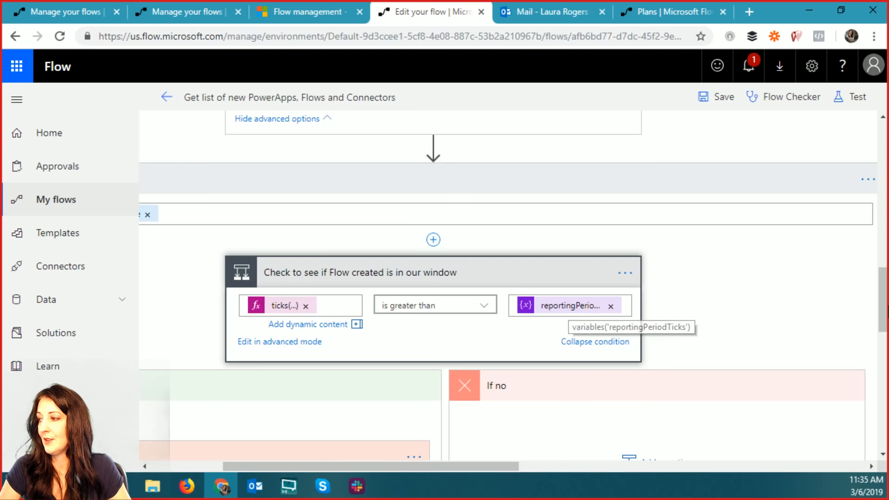
# - Expand Initialize reportingPeriod (-7 days) and Initialize reportingPeriod Ticks to view their values
pyautogui.moveTo(884, 311); pyautogui.dragTo(888, 188)
pyautogui.moveTo(492, 466); pyautogui.dragTo(643, 465)
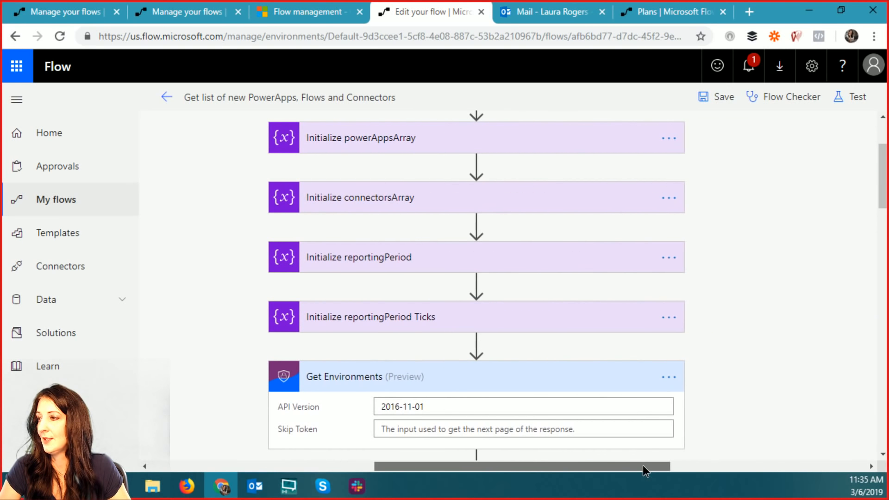
pyautogui.click(392, 260)
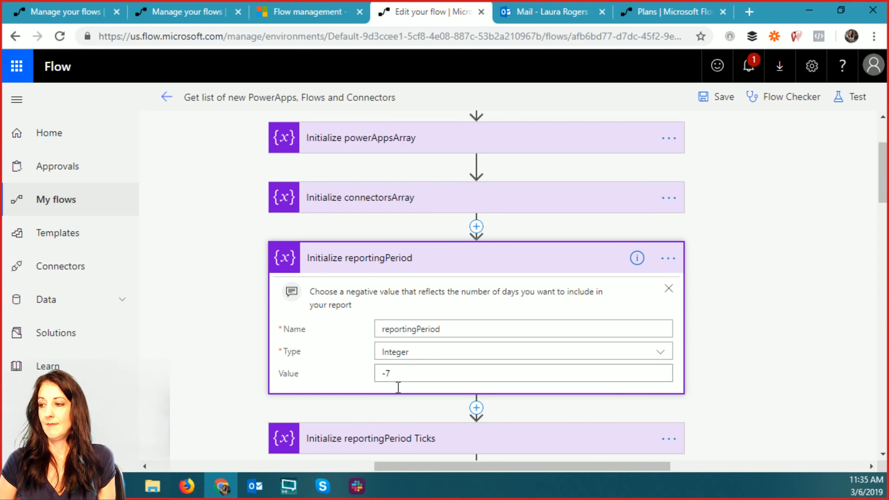
pyautogui.scroll(-3, 539, 384)
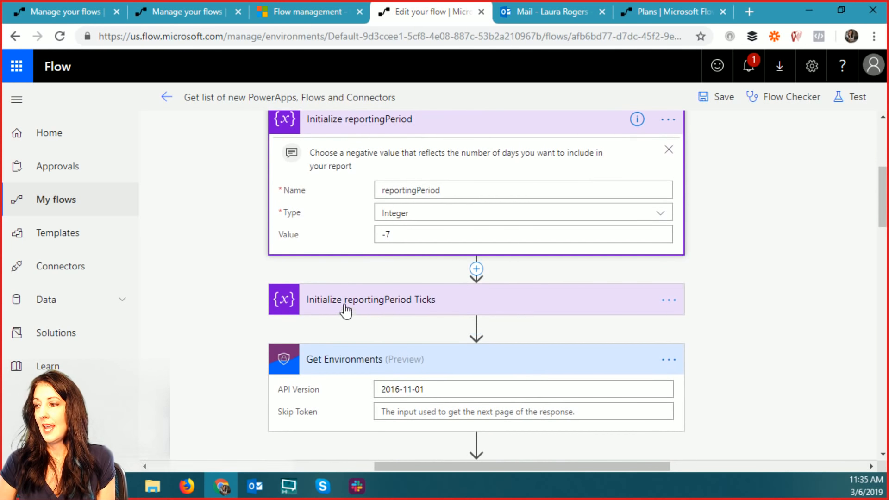
pyautogui.click(363, 309)
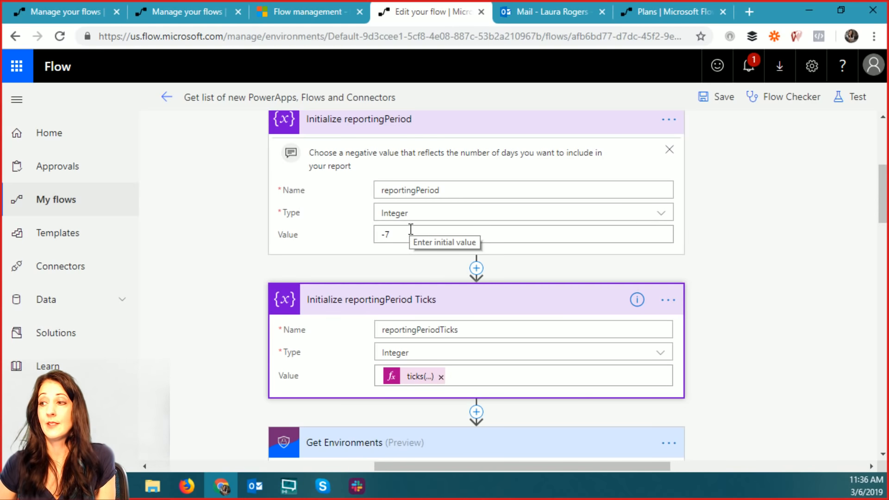
pyautogui.moveTo(884, 207); pyautogui.dragTo(885, 158)
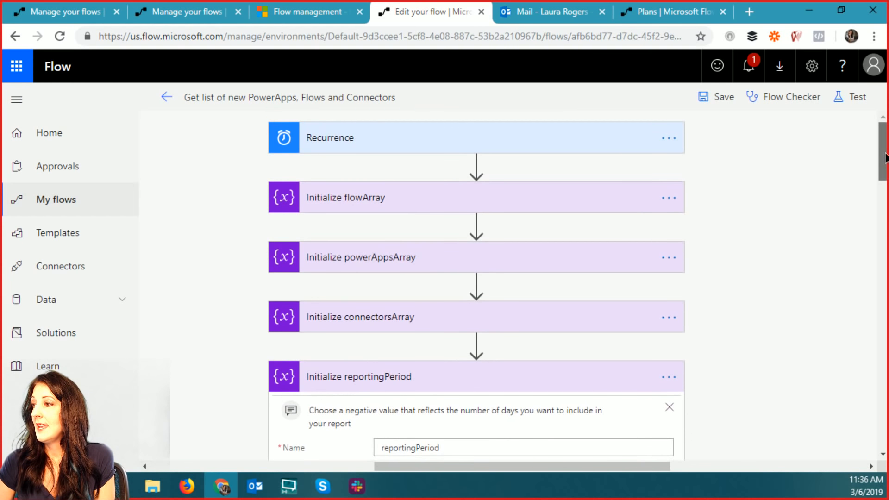
# - Change the Recurrence Interval from 1 to 7, keeping Frequency Day
pyautogui.click(460, 137)
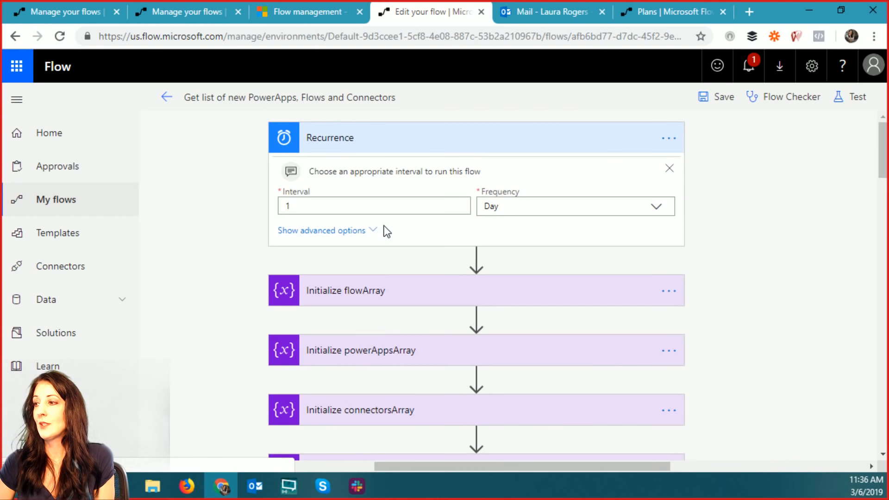
pyautogui.click(317, 207)
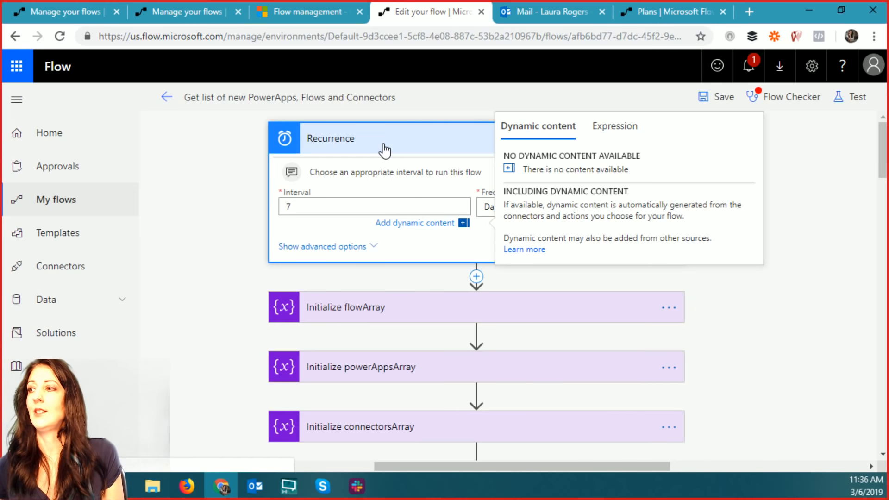
pyautogui.click(769, 333)
pyautogui.scroll(-5, 722, 348)
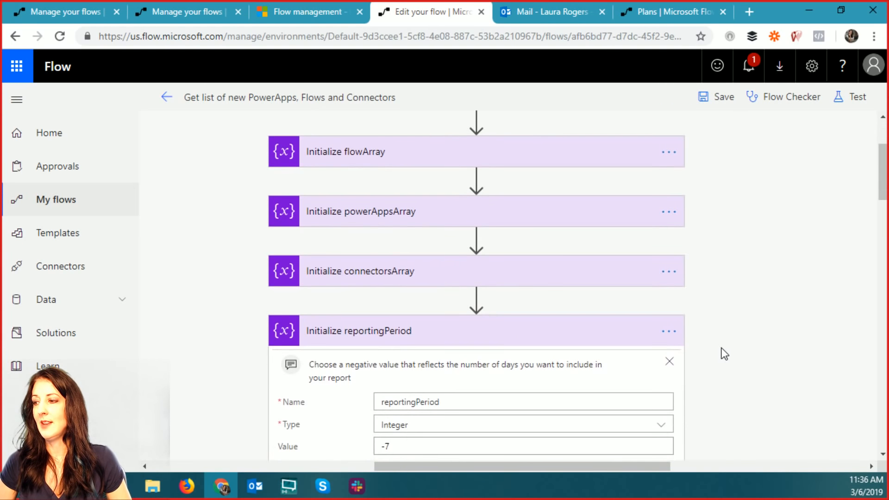
pyautogui.scroll(-1, 724, 355)
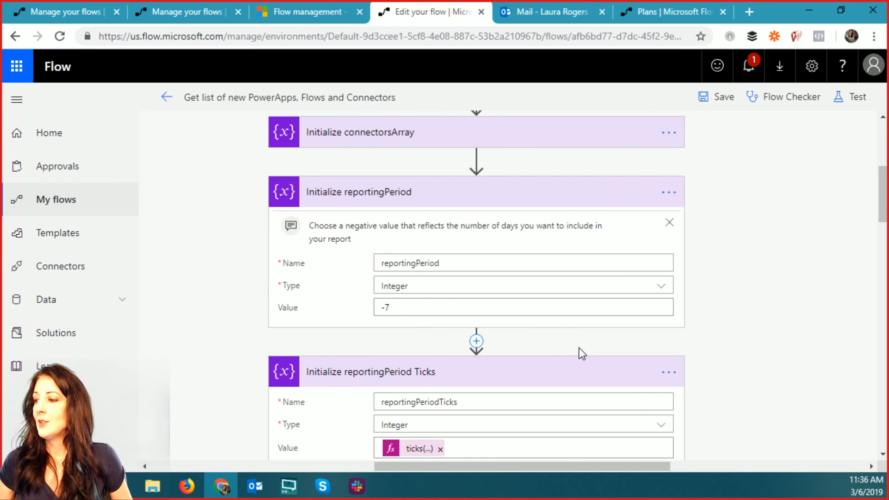
pyautogui.scroll(-1, 579, 348)
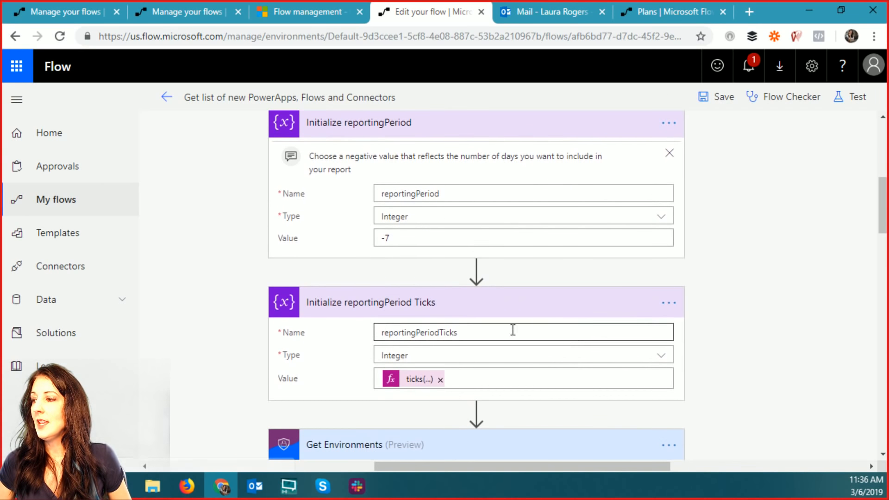
pyautogui.click(412, 383)
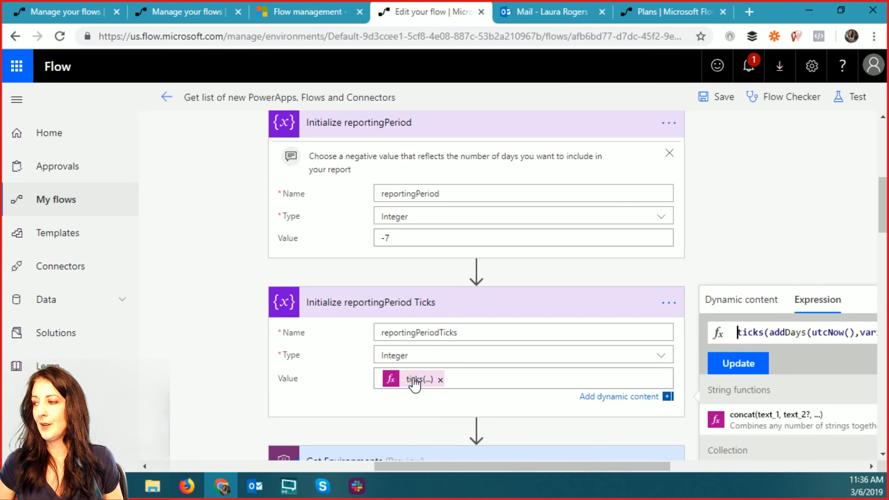
pyautogui.moveTo(569, 467); pyautogui.dragTo(715, 467)
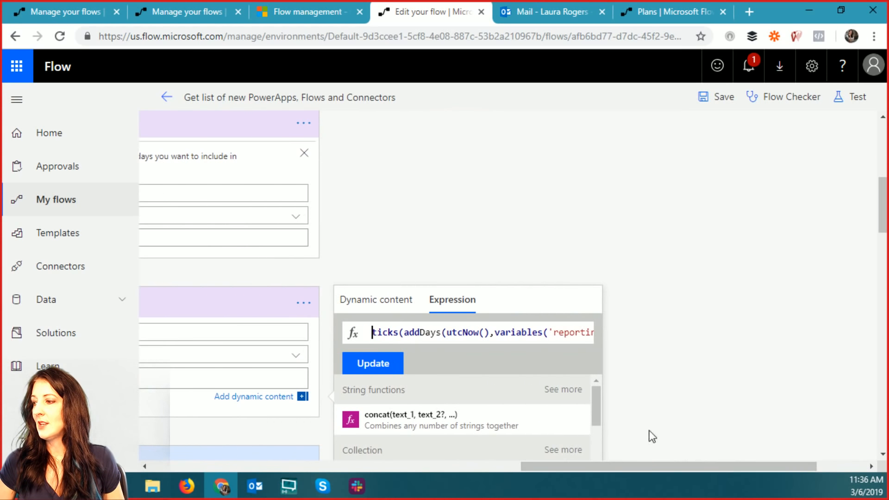
pyautogui.doubleClick(481, 332)
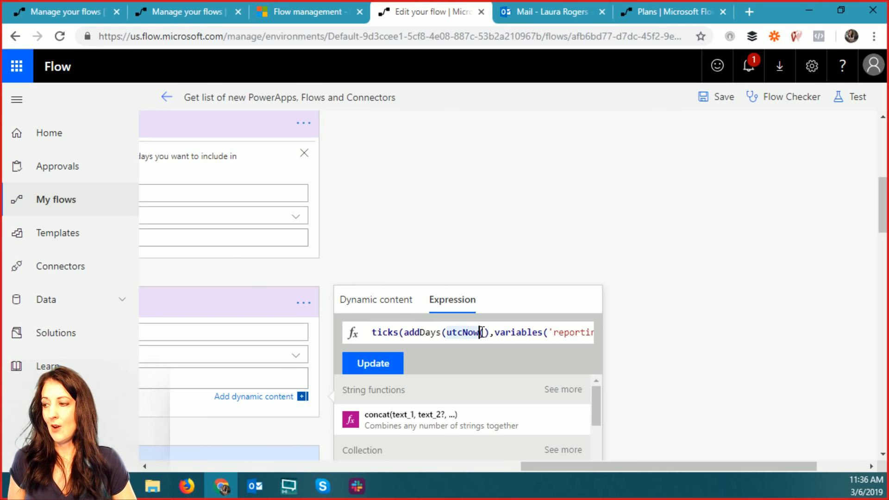
pyautogui.click(484, 332)
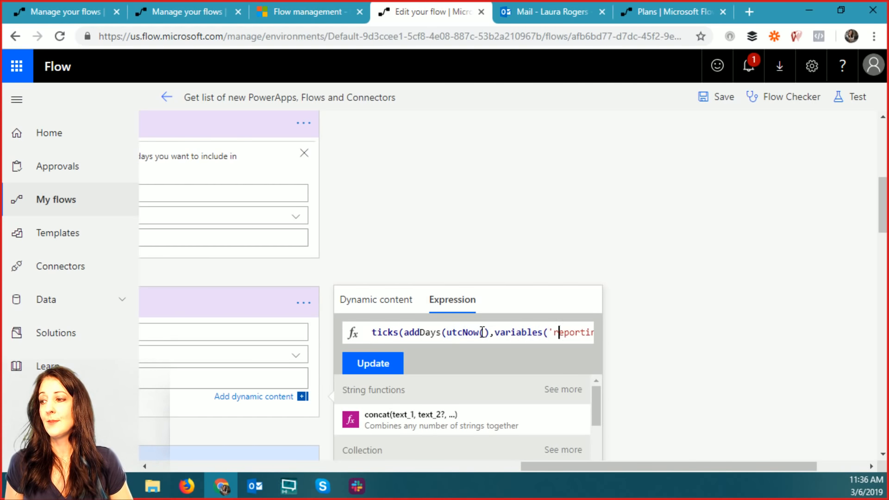
pyautogui.press('Right')
pyautogui.press('Right')
pyautogui.press('Right')
pyautogui.press('Right')
pyautogui.press('Right')
pyautogui.press('Right')
pyautogui.press('Right')
pyautogui.press('Right')
pyautogui.press('Right')
pyautogui.press('Right')
pyautogui.press('Right')
pyautogui.press('Right')
pyautogui.press('Right')
pyautogui.press('Right')
pyautogui.press('Right')
pyautogui.press('Right')
pyautogui.press('Right')
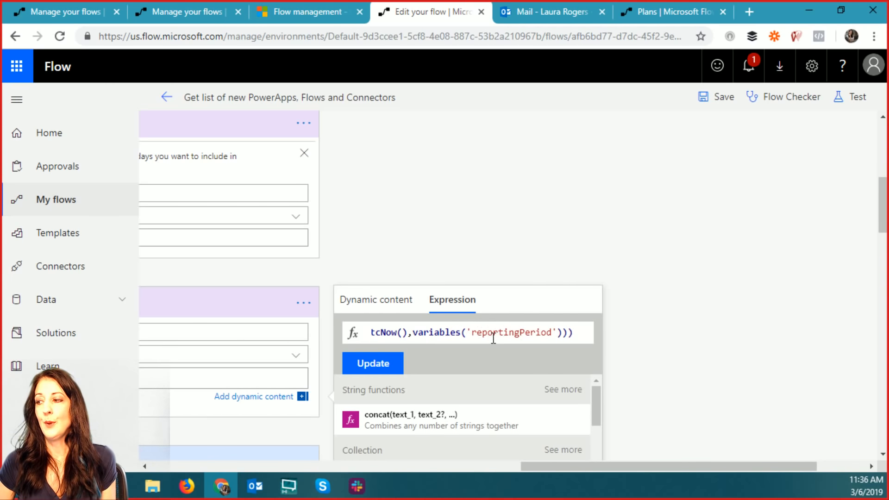
pyautogui.moveTo(534, 467); pyautogui.dragTo(576, 467)
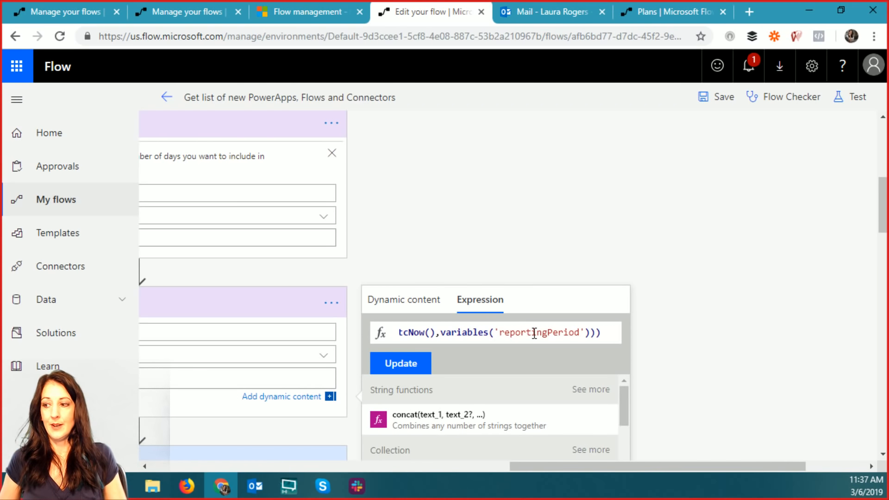
pyautogui.moveTo(521, 465); pyautogui.dragTo(384, 473)
pyautogui.scroll(-8, 240, 321)
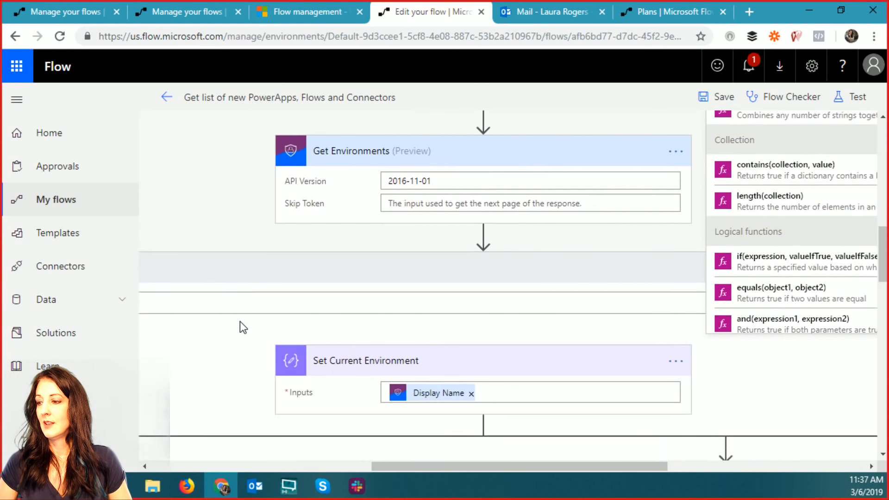
# - View the condition's ticks expression, close it, and scroll to the If yes branch's actions
pyautogui.moveTo(390, 467); pyautogui.dragTo(253, 465)
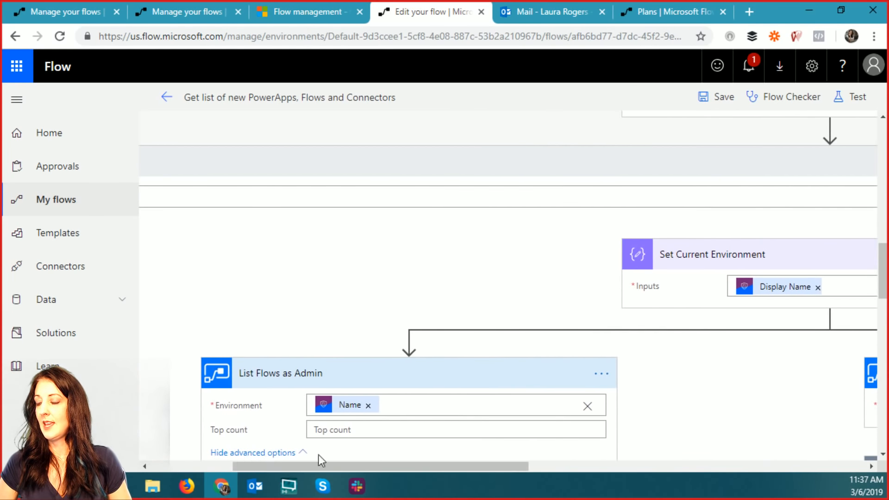
pyautogui.scroll(-3, 438, 431)
pyautogui.scroll(-3, 437, 432)
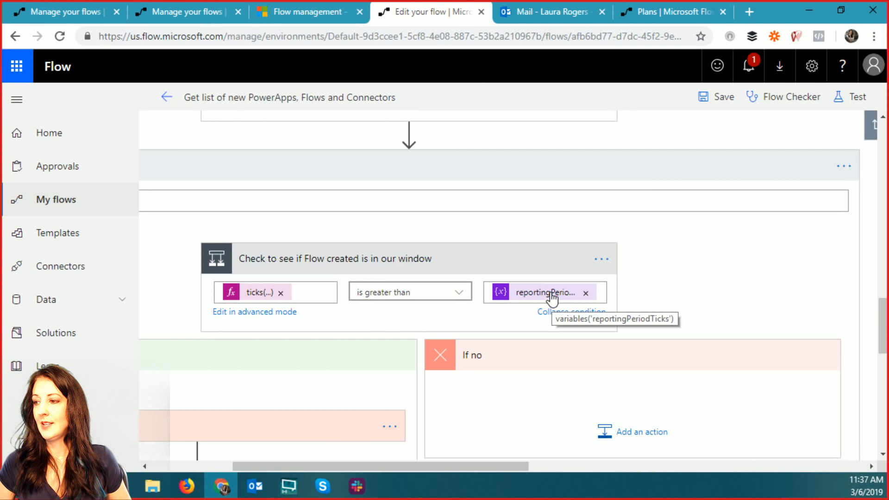
pyautogui.click(259, 293)
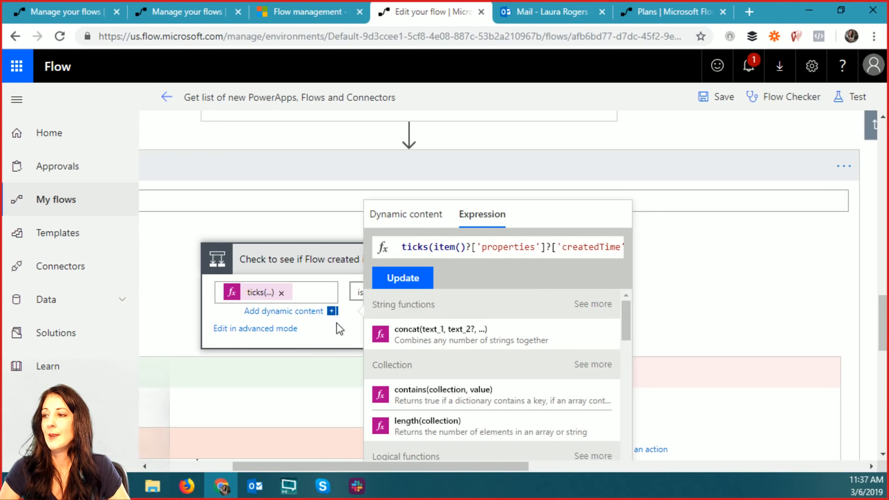
pyautogui.click(304, 307)
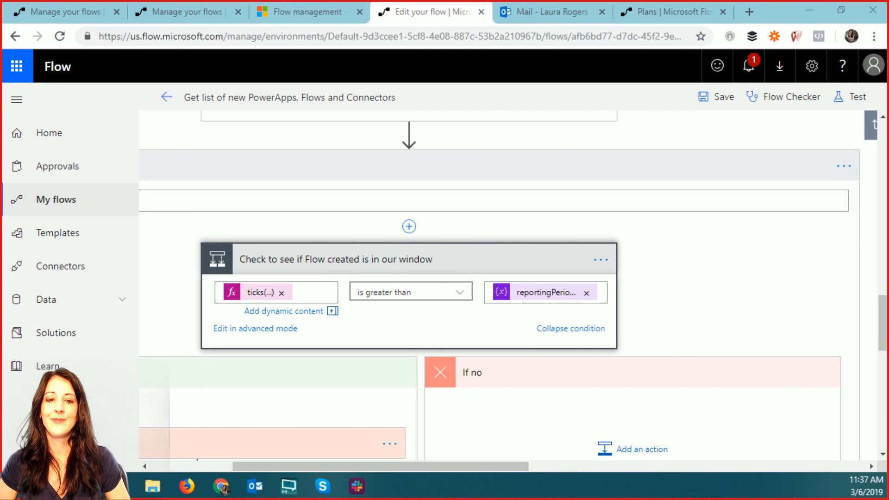
pyautogui.scroll(-2, 585, 326)
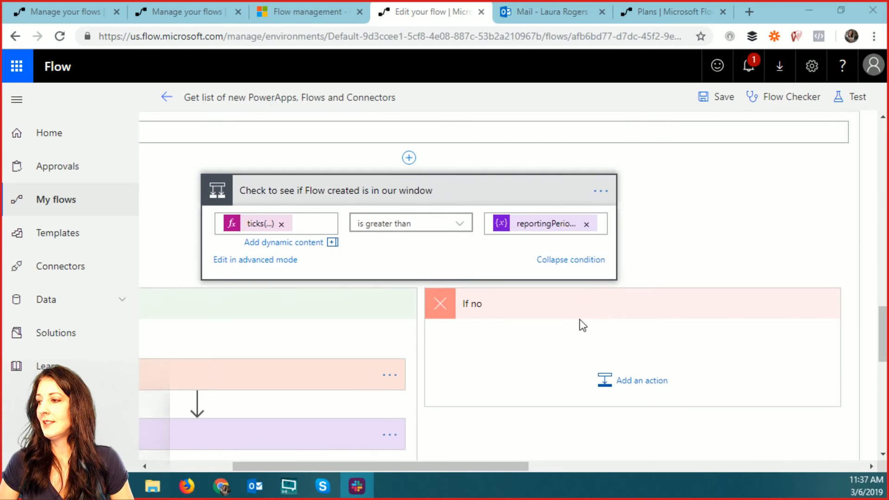
pyautogui.scroll(-2, 583, 325)
pyautogui.moveTo(461, 467); pyautogui.dragTo(331, 467)
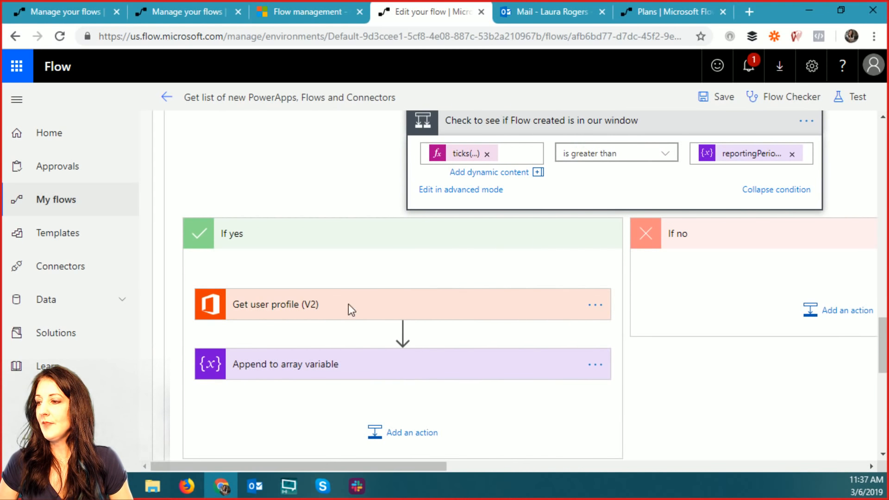
# - Expand Get user profile (V2) and inspect the Creator object ID token in User (UPN)
pyautogui.click(422, 310)
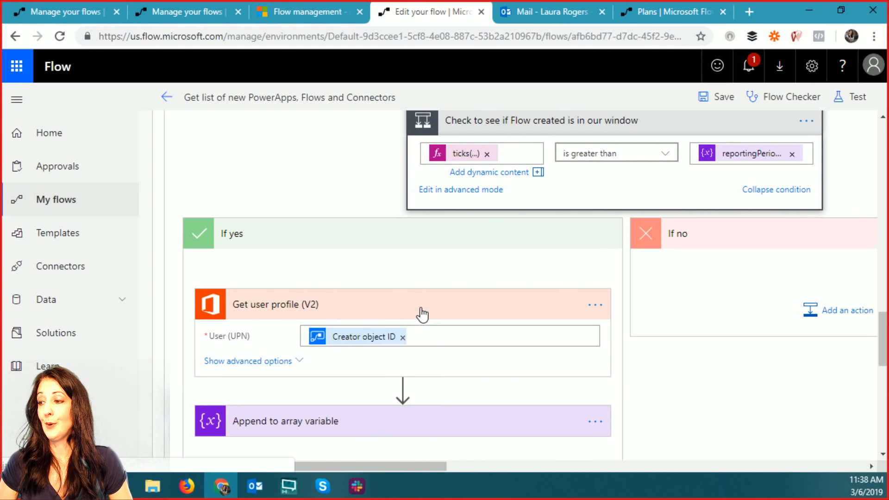
pyautogui.moveTo(354, 345)
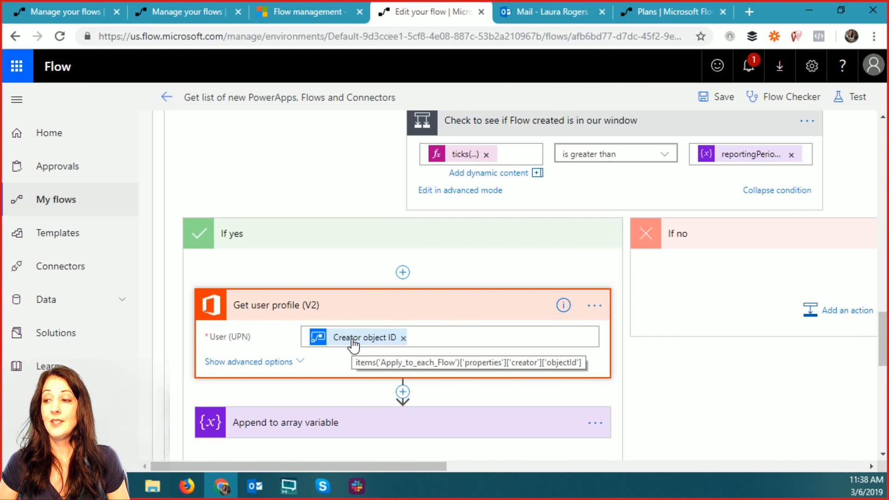
pyautogui.click(354, 345)
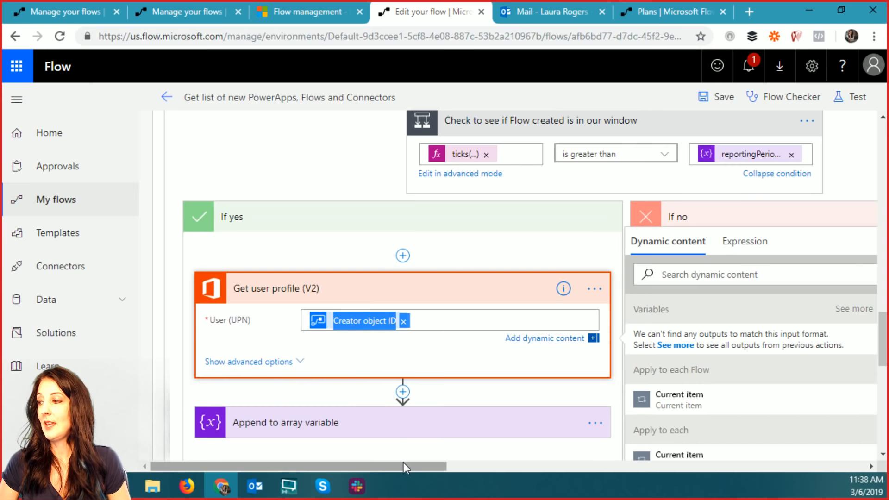
pyautogui.moveTo(394, 468); pyautogui.dragTo(494, 468)
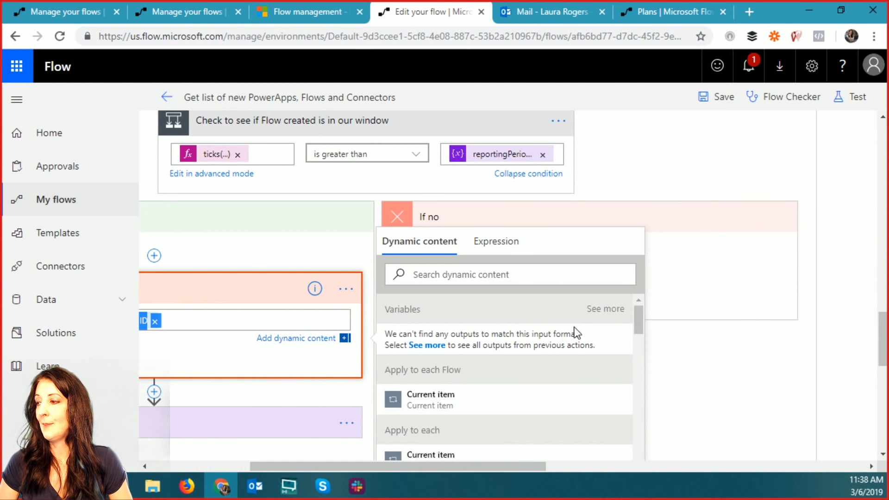
pyautogui.moveTo(637, 320); pyautogui.dragTo(641, 348)
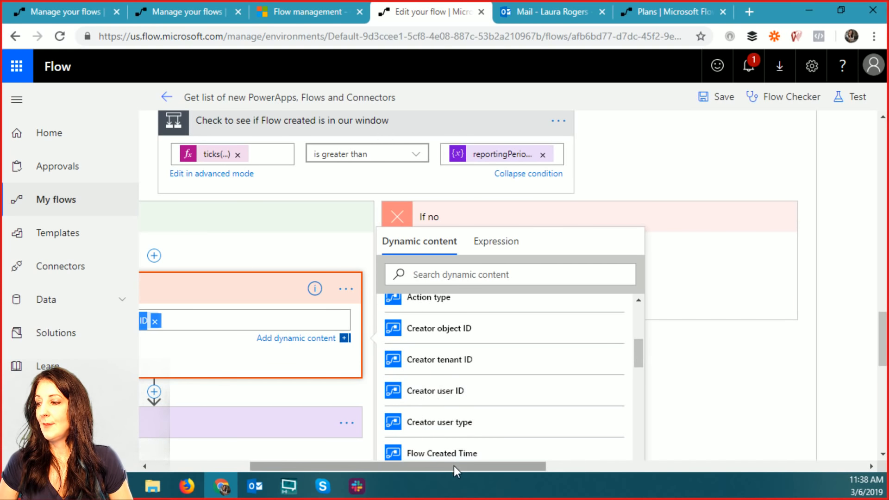
pyautogui.moveTo(454, 466); pyautogui.dragTo(421, 462)
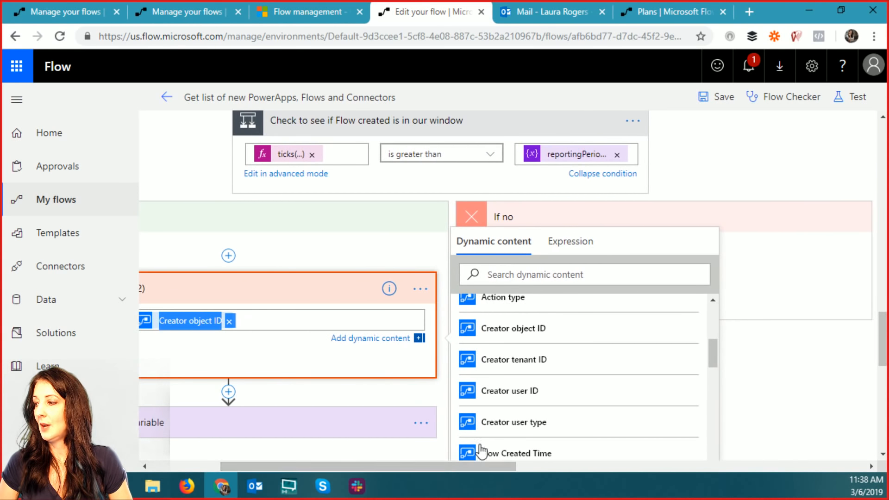
pyautogui.scroll(1, 708, 357)
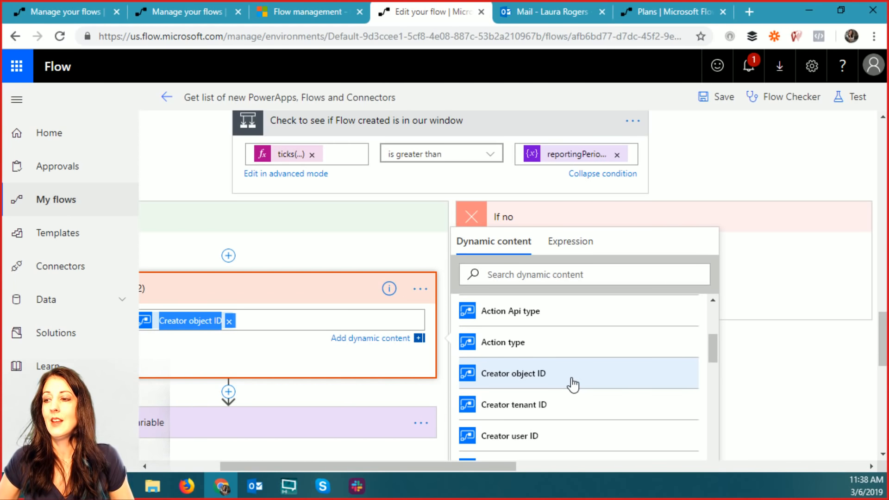
pyautogui.moveTo(295, 466); pyautogui.dragTo(225, 467)
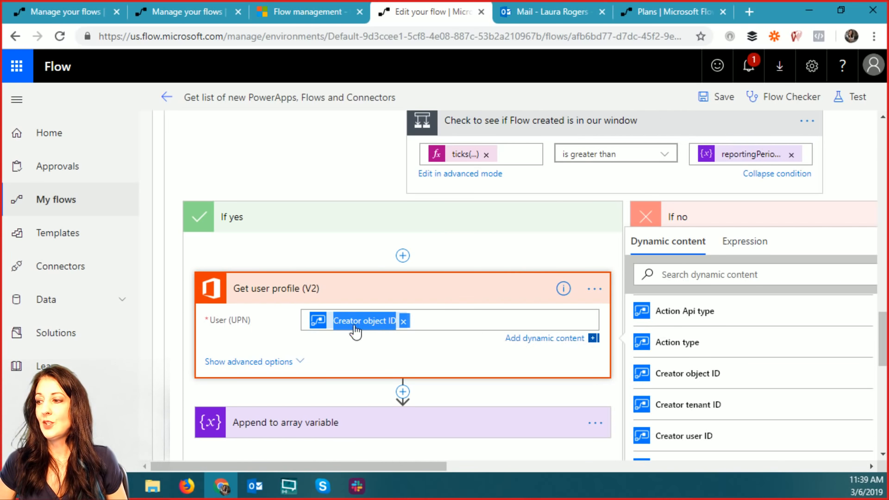
pyautogui.moveTo(355, 329)
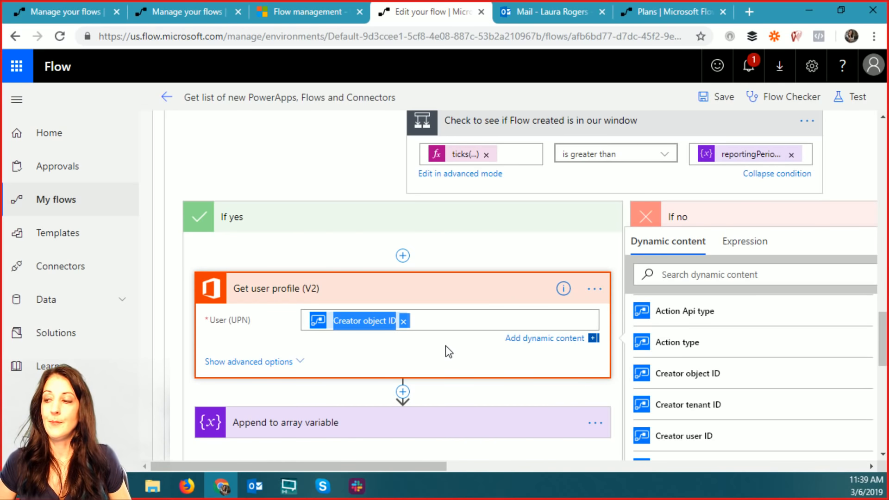
pyautogui.scroll(-1, 446, 346)
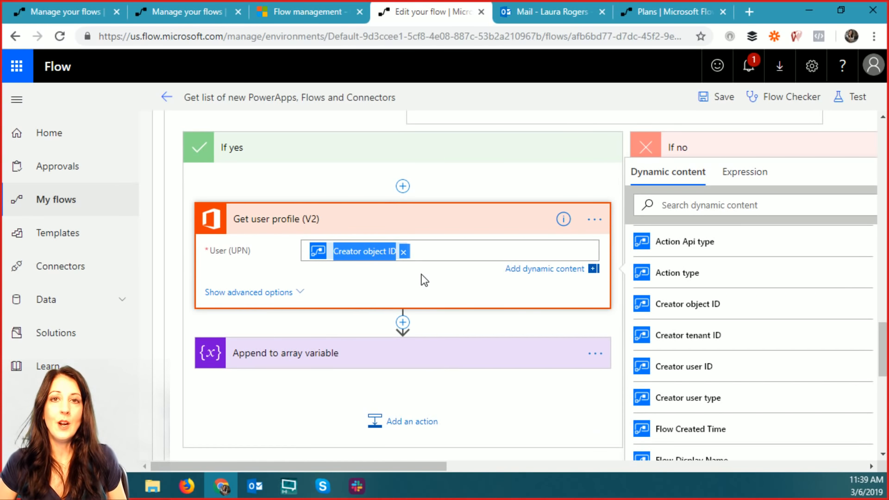
# - Toggle the profile's advanced options, expand Append to array variable's flowArray value, then go to Outlook
pyautogui.click(266, 295)
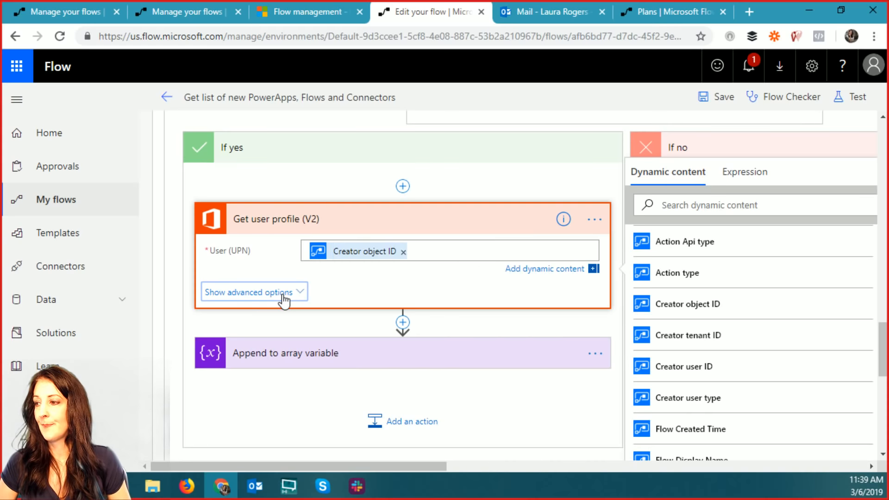
pyautogui.click(288, 304)
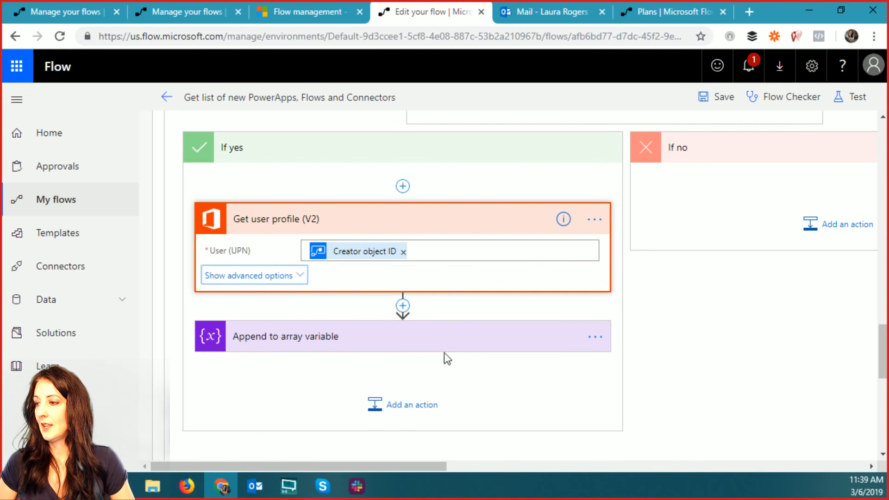
pyautogui.click(417, 339)
pyautogui.scroll(-1, 639, 361)
pyautogui.scroll(-2, 637, 354)
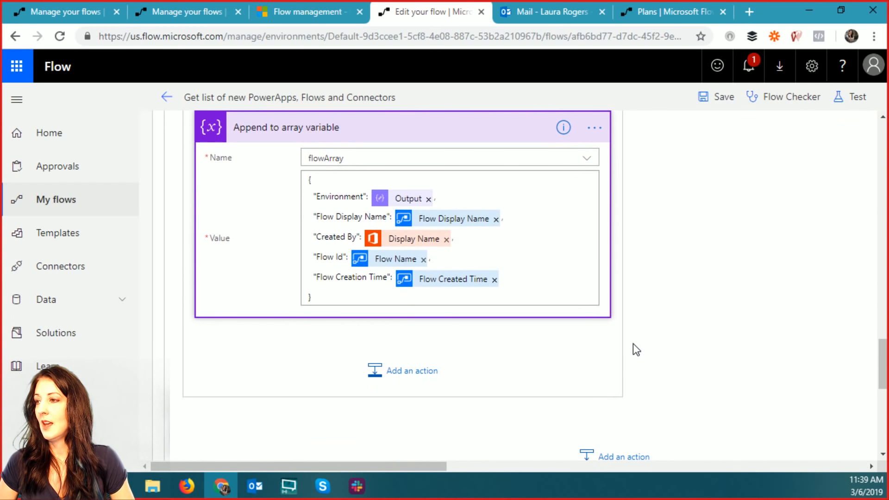
pyautogui.scroll(1, 627, 347)
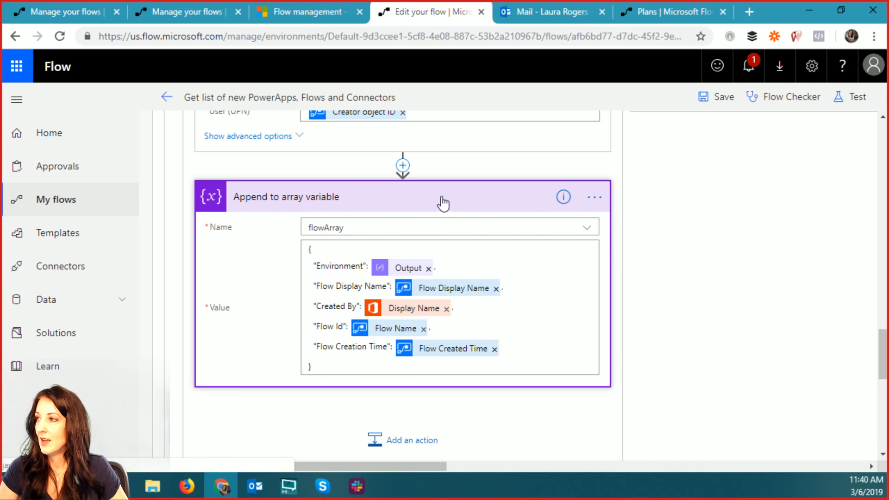
pyautogui.click(544, 14)
# - Step through the newest report emails, from Sunday back to the Wed 2/27 report
pyautogui.scroll(-3, 257, 402)
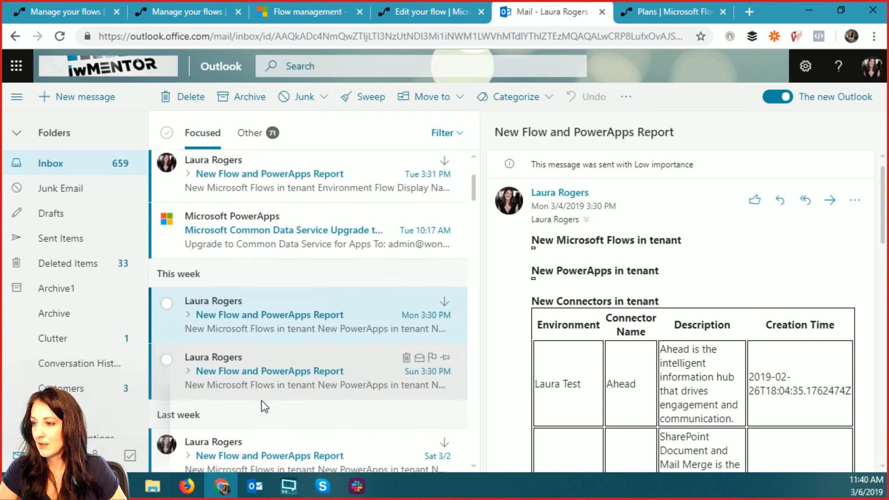
pyautogui.click(275, 369)
pyautogui.scroll(-3, 686, 345)
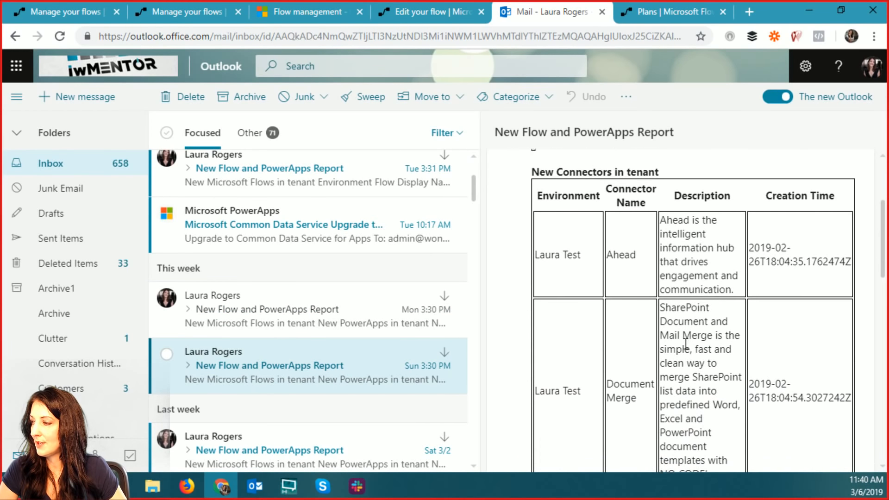
pyautogui.scroll(3, 686, 343)
pyautogui.scroll(-3, 365, 382)
pyautogui.click(324, 315)
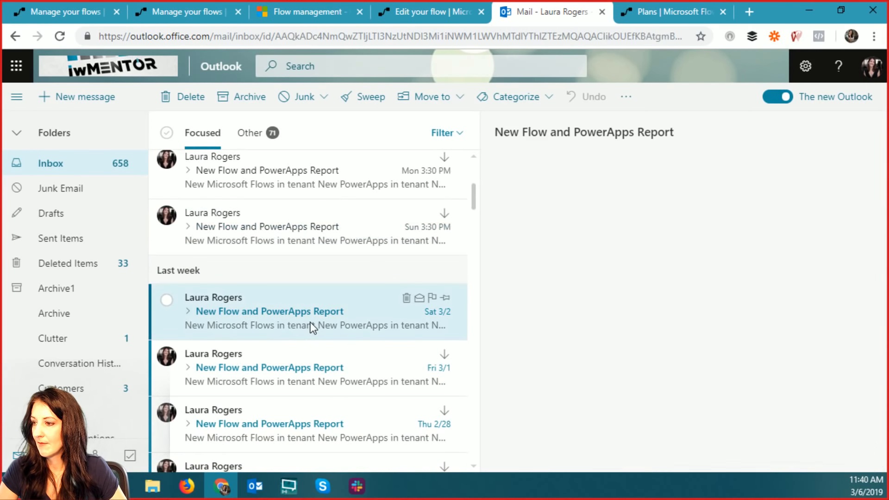
pyautogui.click(305, 370)
pyautogui.click(299, 421)
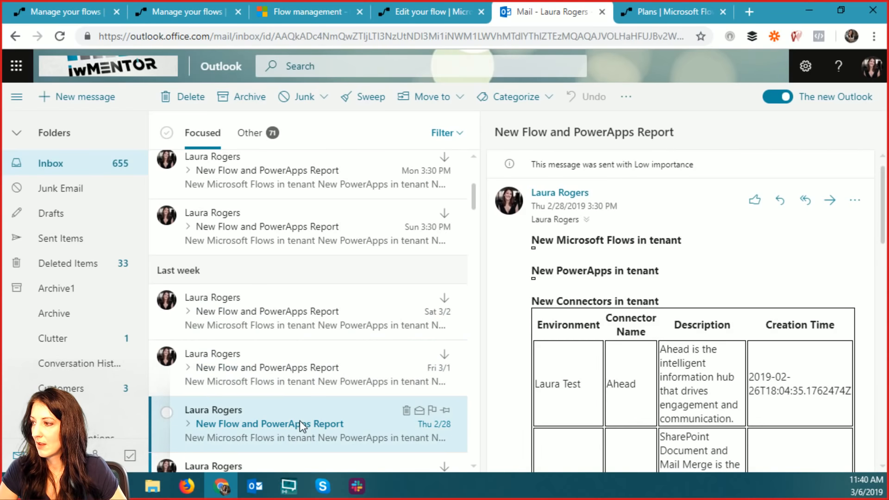
pyautogui.scroll(-4, 299, 412)
pyautogui.click(310, 284)
# - Continue back from Tue 2/26 to the Wed 2/20 report listing new flows
pyautogui.click(311, 345)
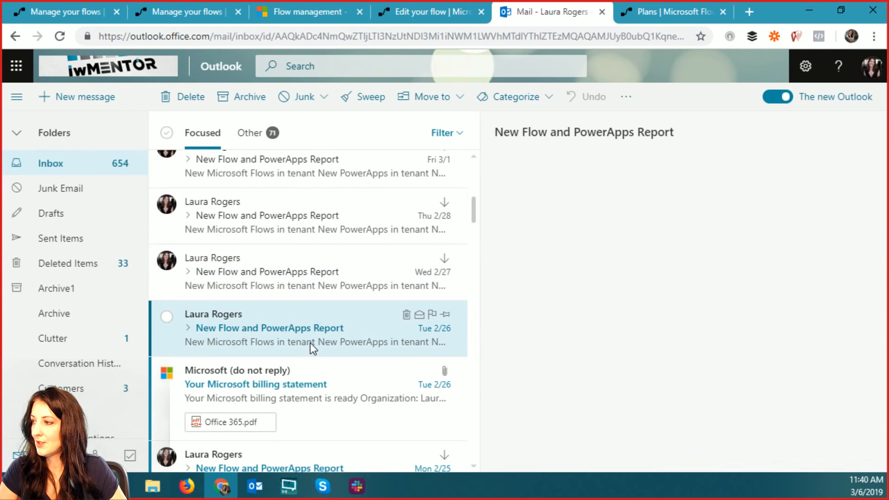
pyautogui.click(310, 387)
pyautogui.scroll(-4, 311, 384)
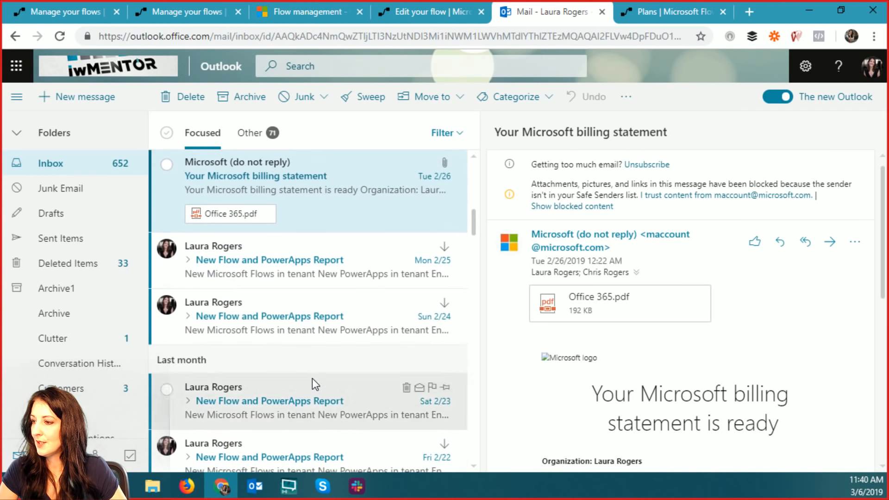
pyautogui.click(326, 276)
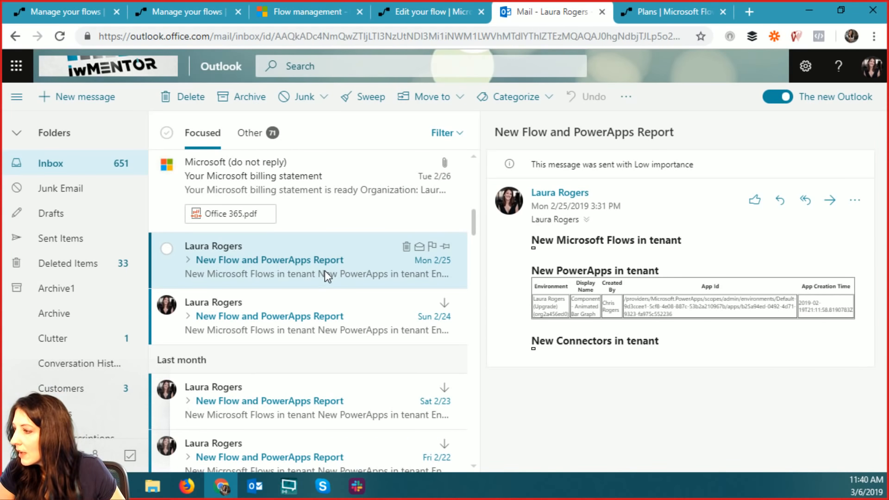
pyautogui.click(324, 321)
pyautogui.click(316, 407)
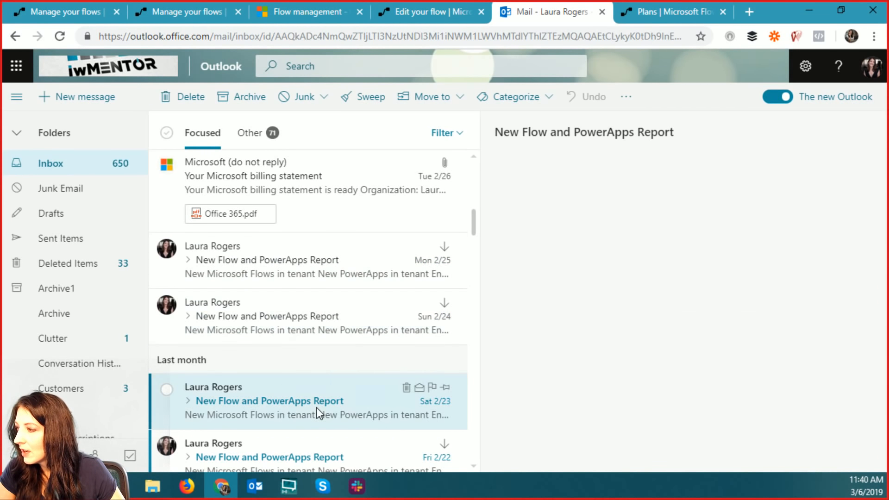
pyautogui.scroll(-3, 316, 407)
pyautogui.click(324, 317)
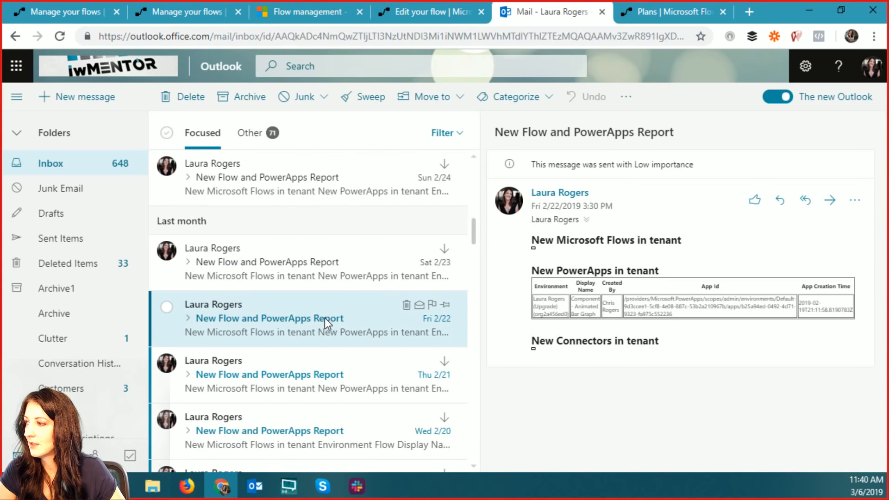
pyautogui.click(311, 387)
pyautogui.click(315, 438)
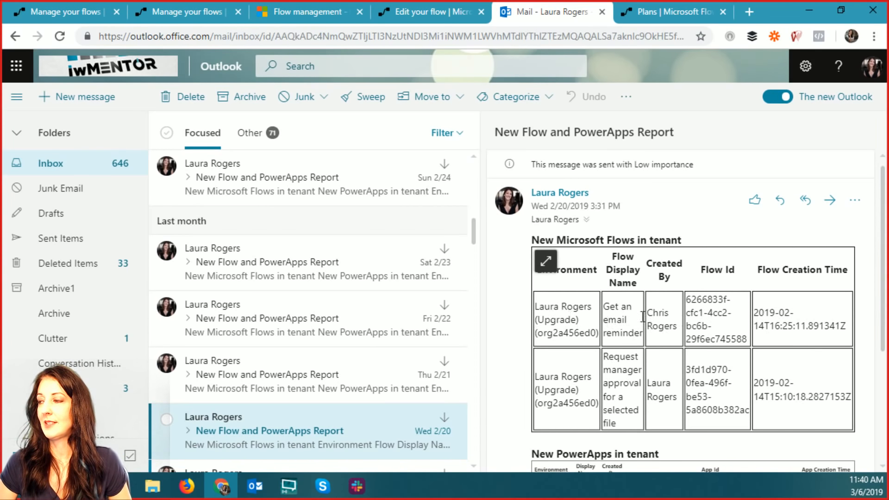
# - Return to the Edit your flow tab and collapse the flow-creation window check condition
pyautogui.click(460, 15)
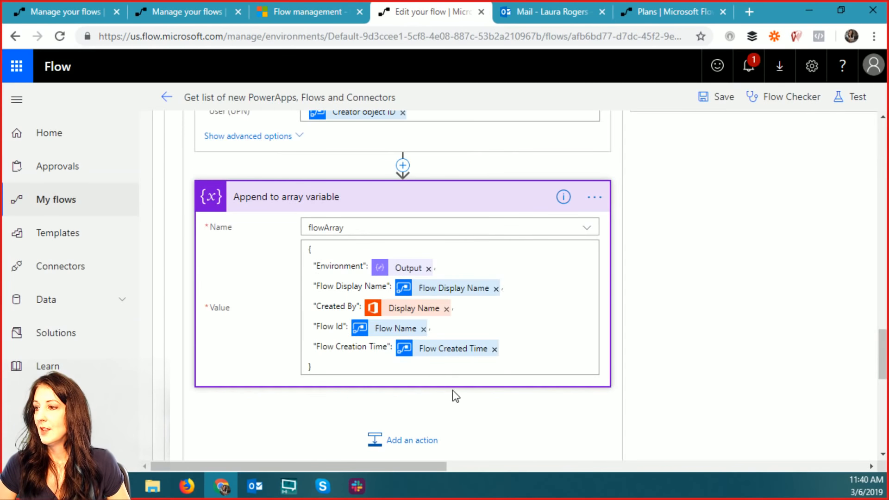
pyautogui.scroll(-4, 493, 362)
pyautogui.scroll(-3, 576, 359)
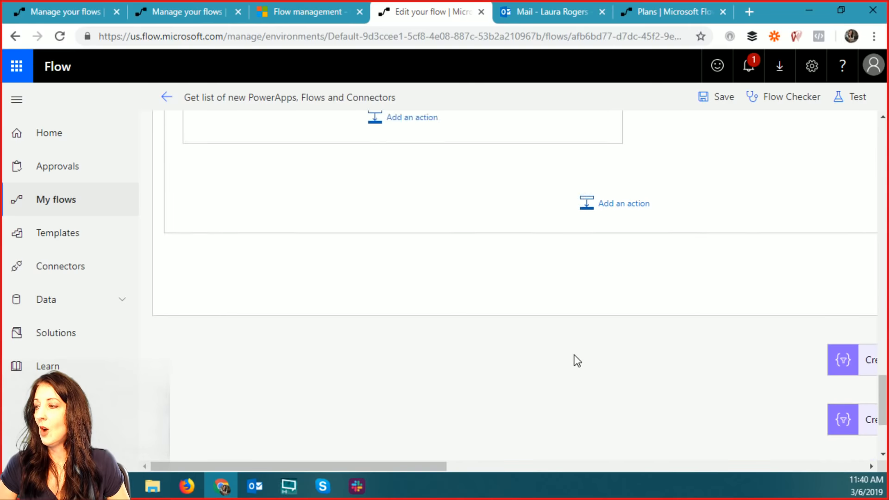
pyautogui.scroll(8, 574, 355)
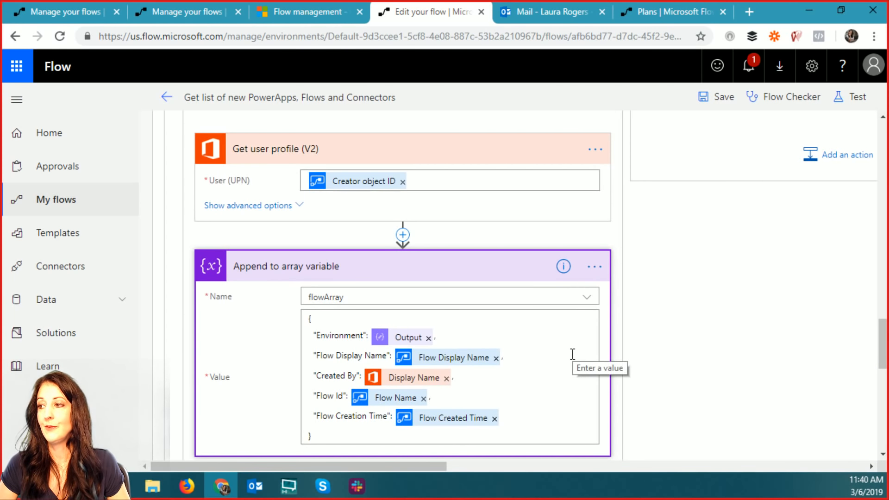
pyautogui.scroll(5, 573, 354)
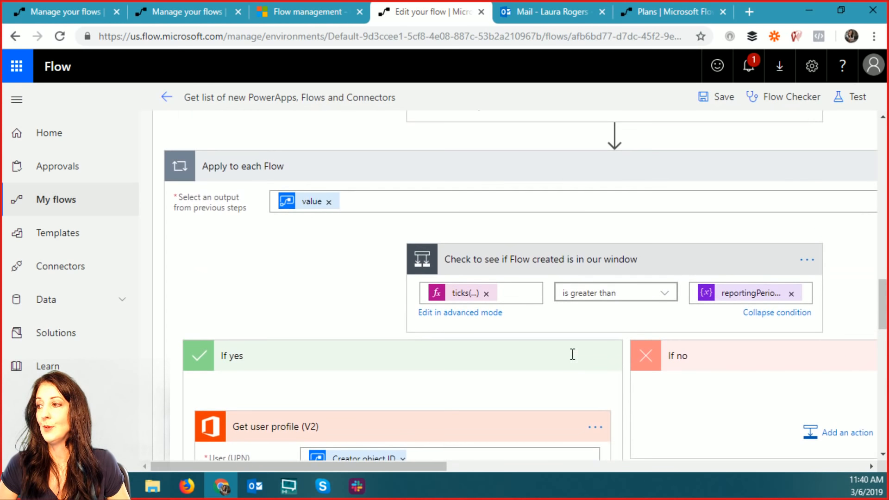
pyautogui.click(557, 262)
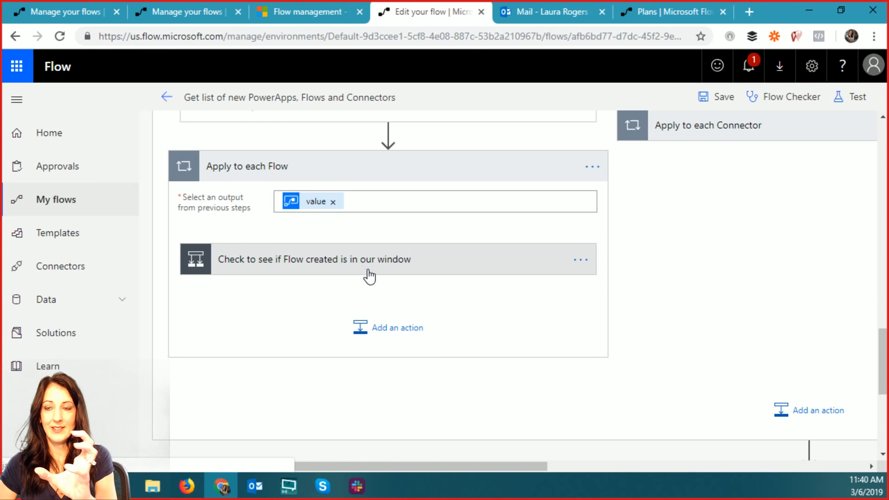
# - Expand the Apply to each Connector loop to show its value input and Condition
pyautogui.moveTo(443, 471); pyautogui.dragTo(577, 466)
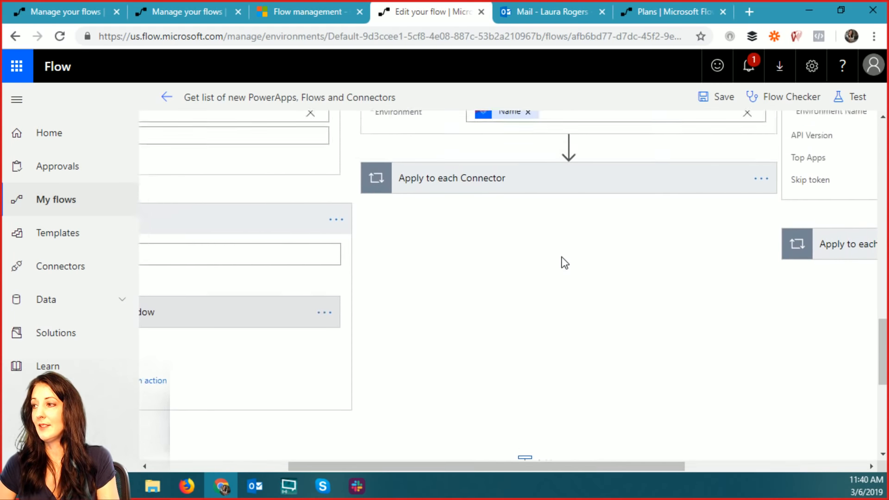
pyautogui.scroll(3, 565, 263)
pyautogui.click(472, 338)
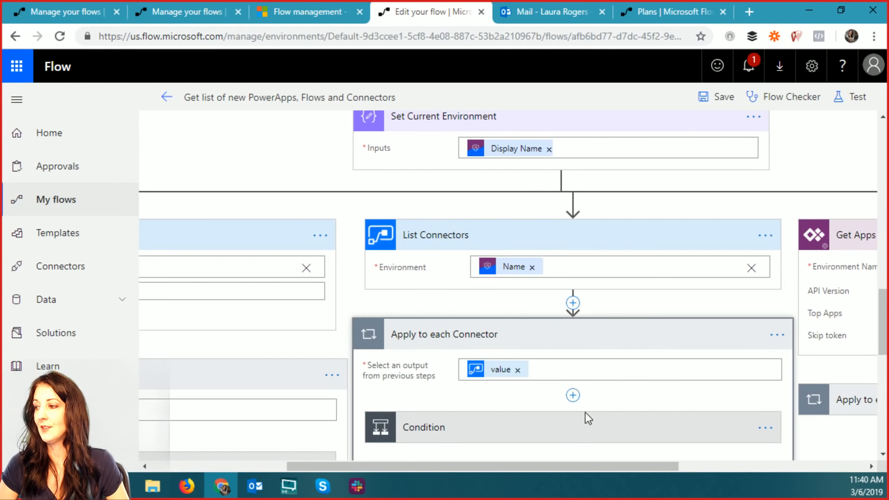
pyautogui.scroll(-3, 586, 412)
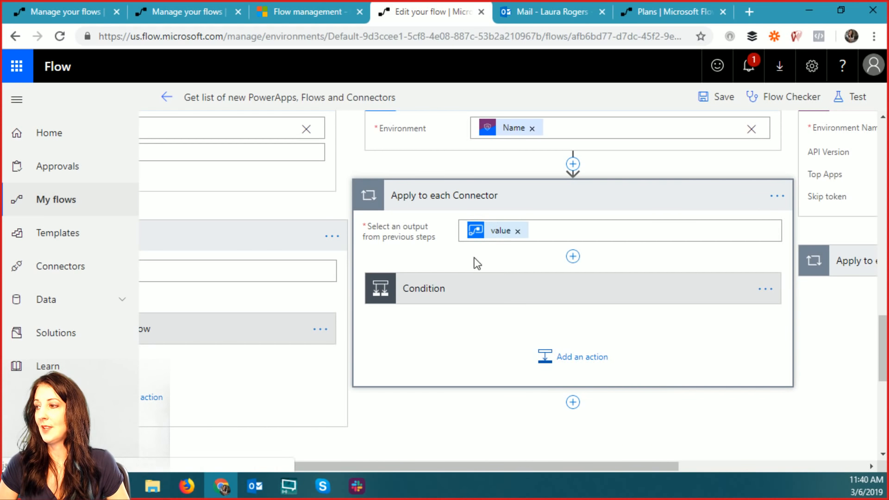
# - Expand the Condition inside Apply to each Connector to see its criteria
pyautogui.click(485, 291)
pyautogui.moveTo(524, 469); pyautogui.dragTo(612, 467)
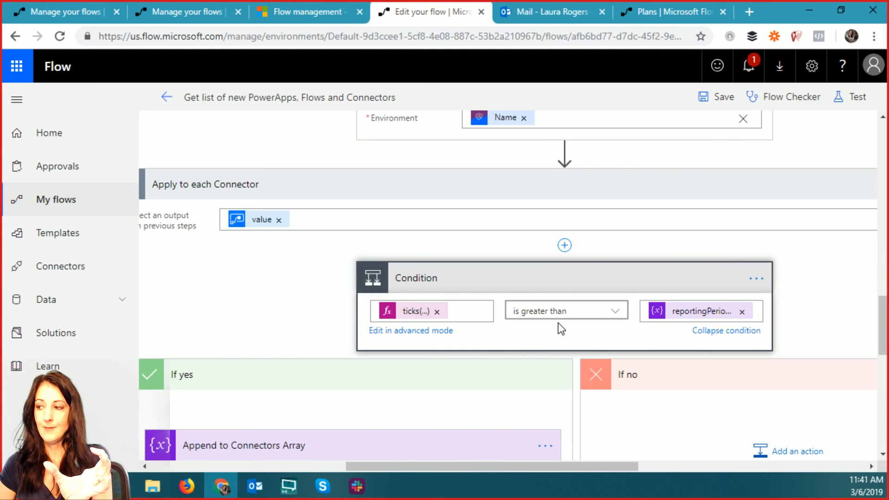
pyautogui.scroll(-5, 669, 349)
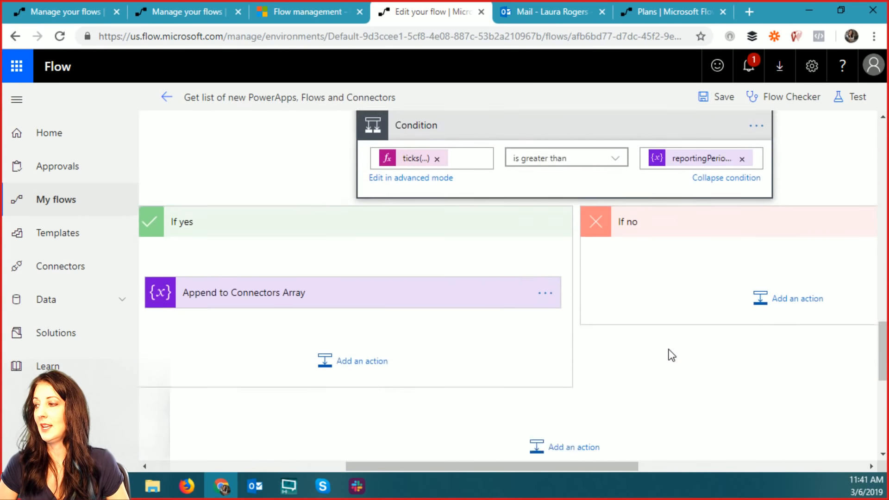
# - Expand Append to Connectors Array, then move over to the Get Apps as Admin step
pyautogui.click(328, 243)
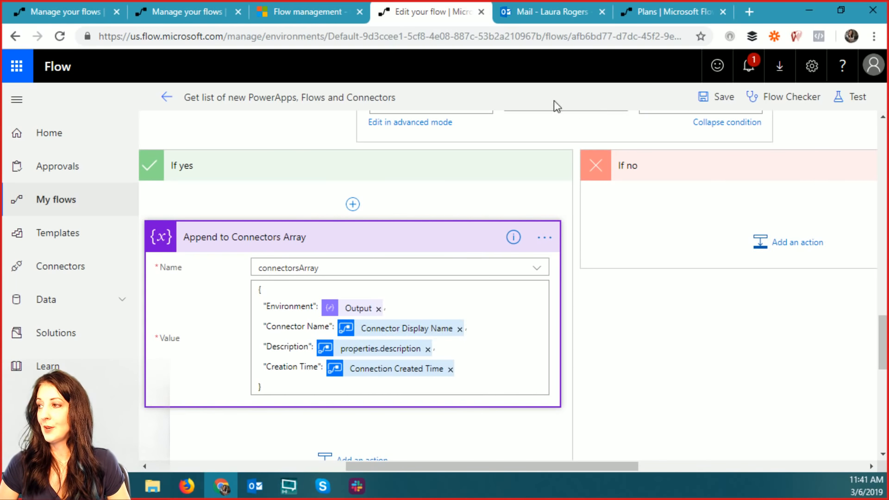
pyautogui.moveTo(333, 376)
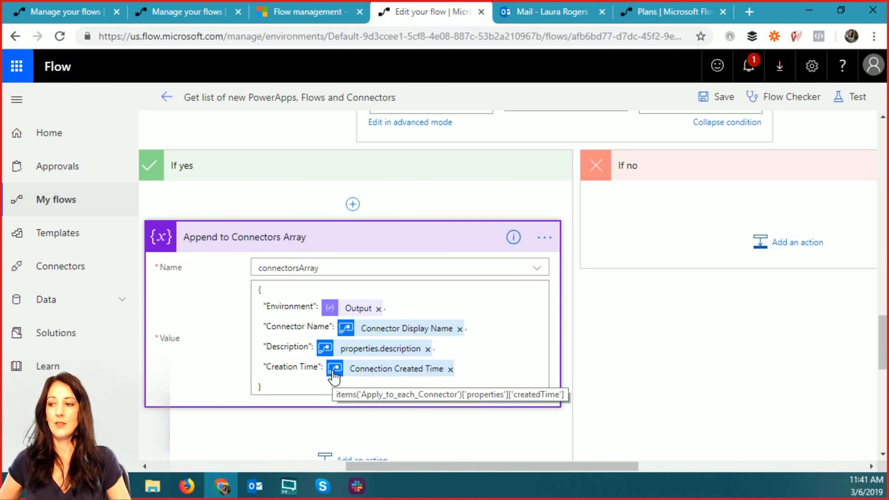
pyautogui.moveTo(362, 468); pyautogui.dragTo(575, 469)
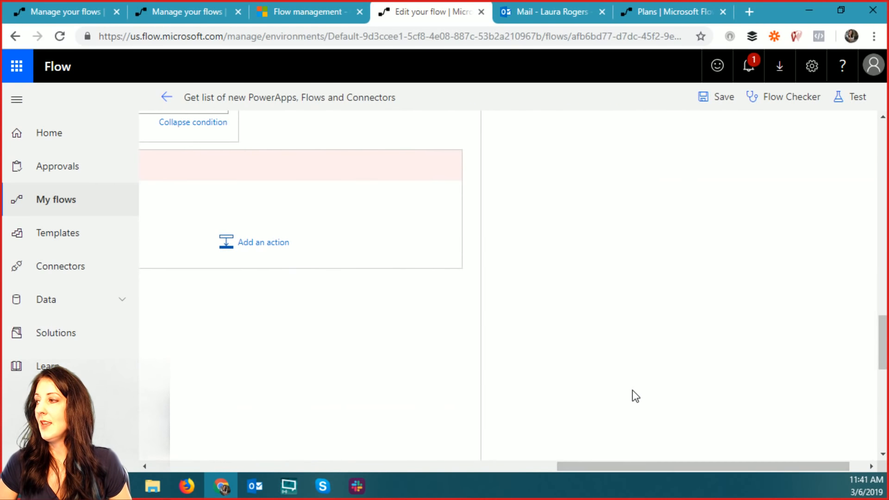
pyautogui.scroll(5, 637, 402)
pyautogui.moveTo(652, 467); pyautogui.dragTo(668, 468)
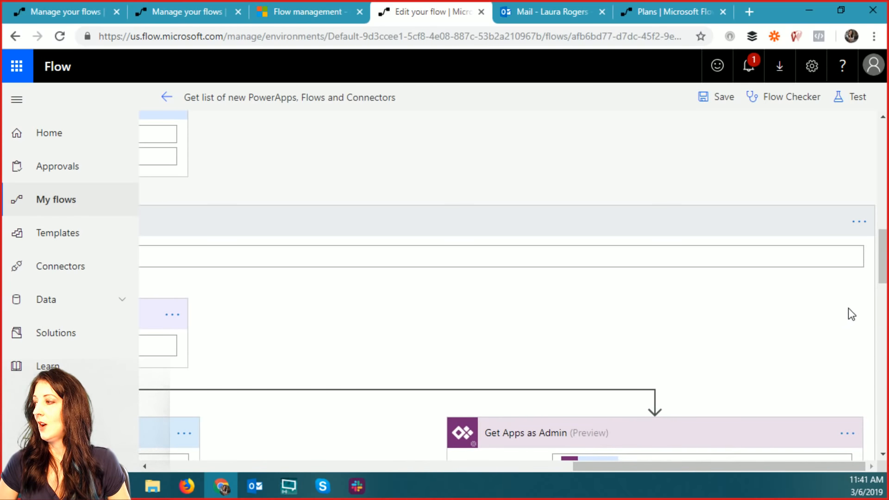
pyautogui.moveTo(883, 274); pyautogui.dragTo(887, 316)
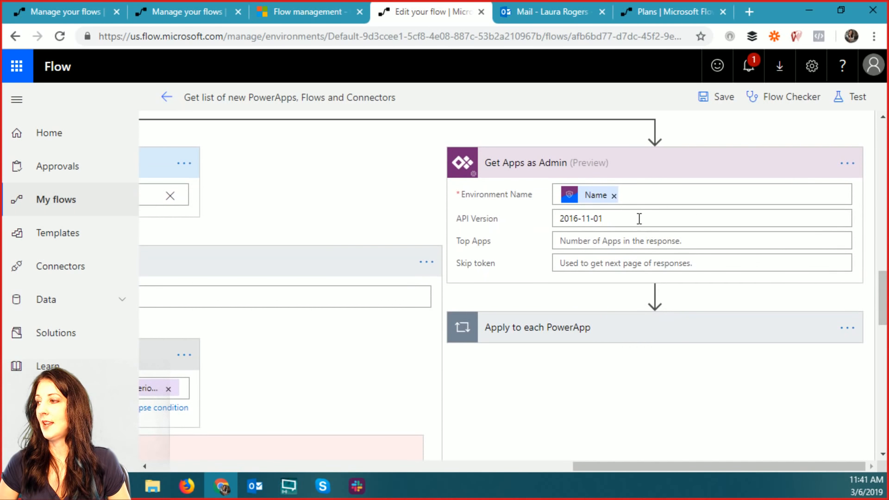
pyautogui.click(564, 331)
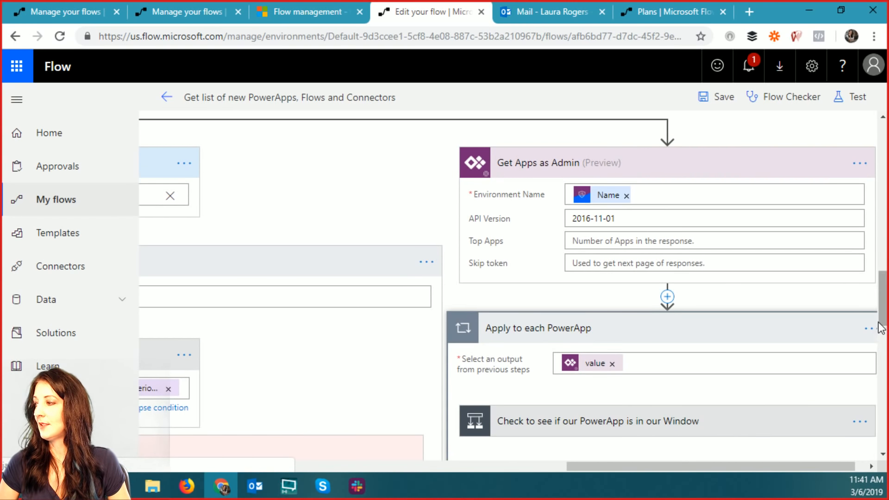
pyautogui.moveTo(884, 320); pyautogui.dragTo(884, 340)
pyautogui.click(645, 301)
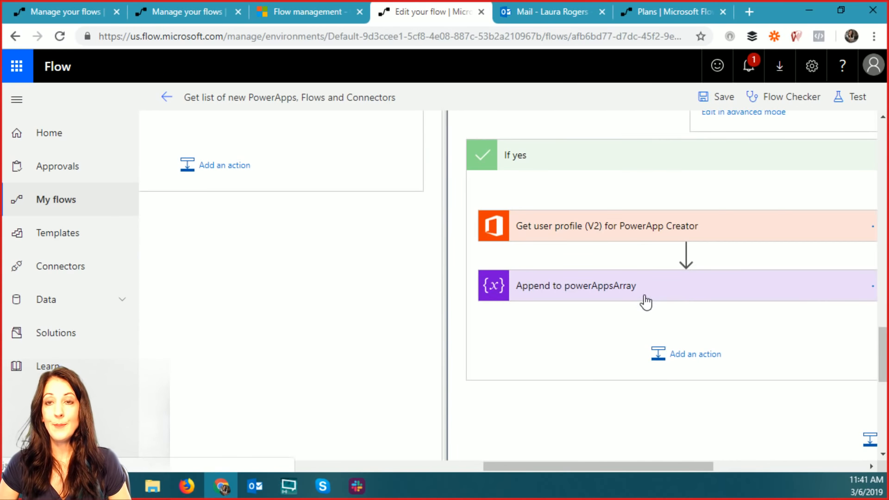
pyautogui.moveTo(601, 466); pyautogui.dragTo(666, 466)
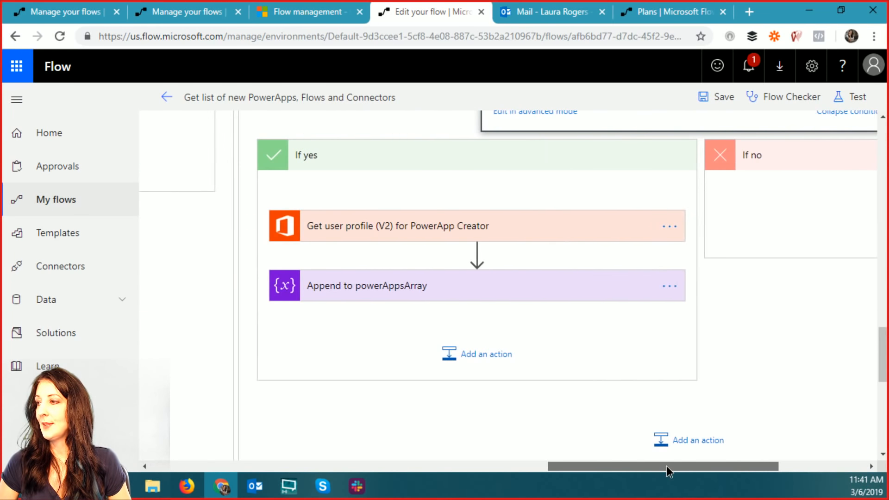
pyautogui.scroll(3, 649, 334)
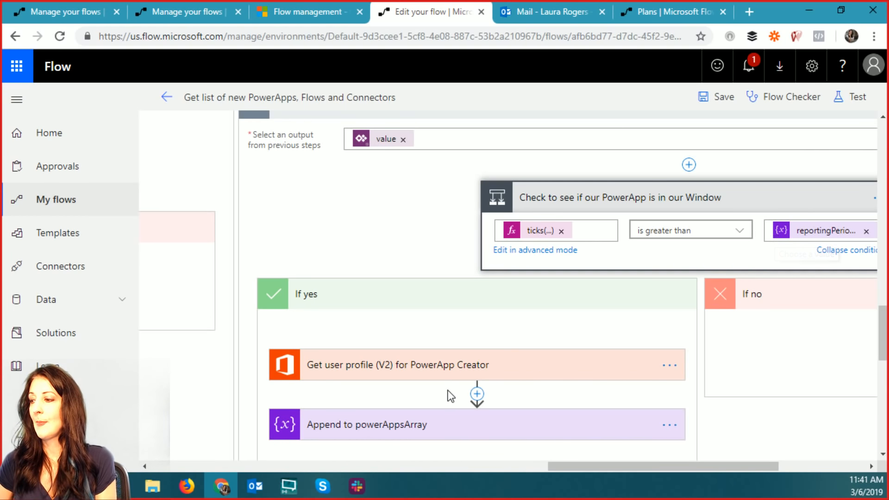
pyautogui.click(435, 368)
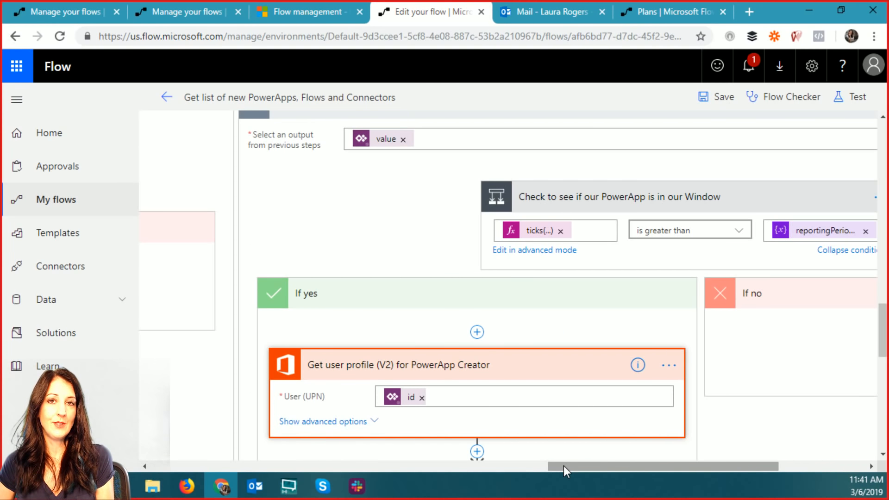
pyautogui.click(436, 396)
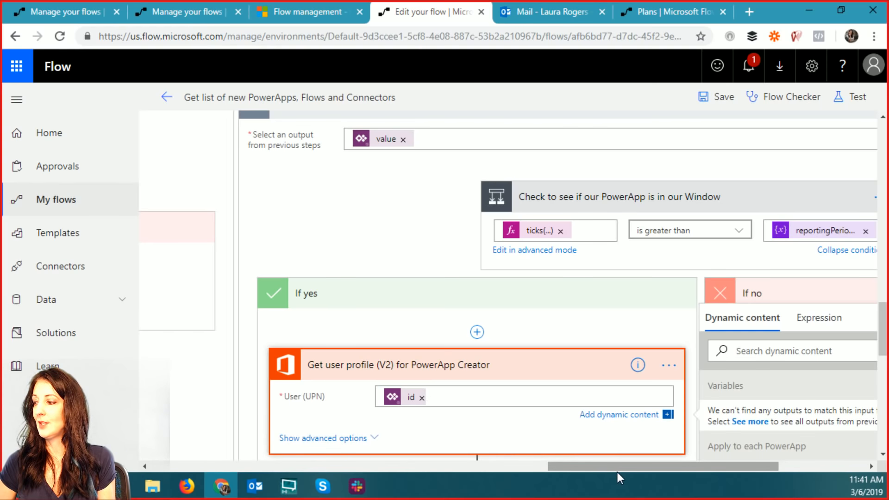
pyautogui.moveTo(618, 471); pyautogui.dragTo(681, 470)
pyautogui.moveTo(885, 335); pyautogui.dragTo(887, 367)
pyautogui.moveTo(757, 175); pyautogui.dragTo(761, 230)
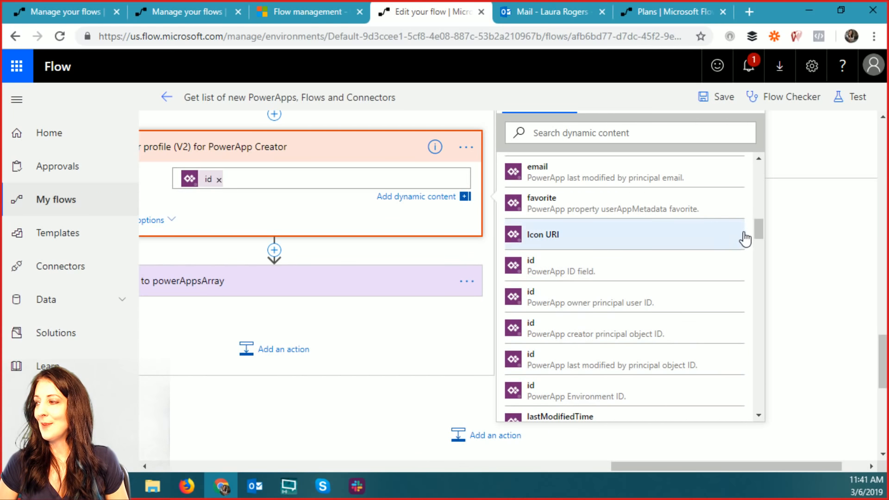
pyautogui.moveTo(759, 227); pyautogui.dragTo(761, 231)
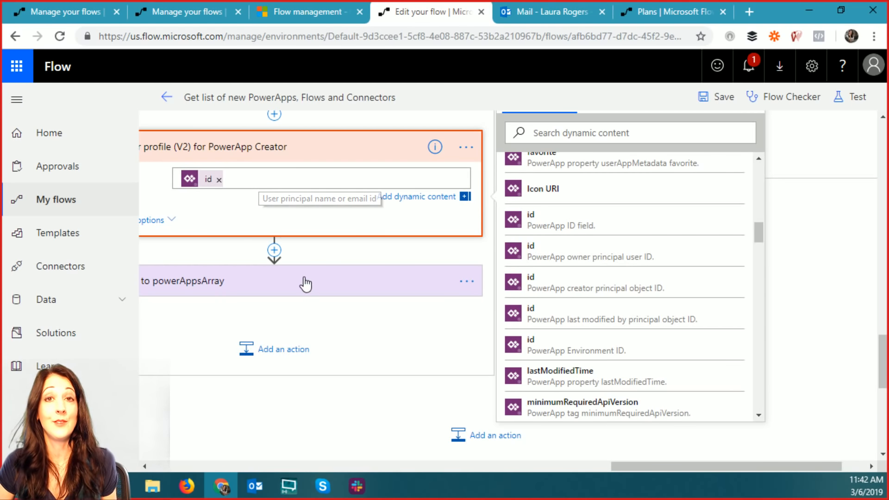
pyautogui.moveTo(660, 467); pyautogui.dragTo(630, 466)
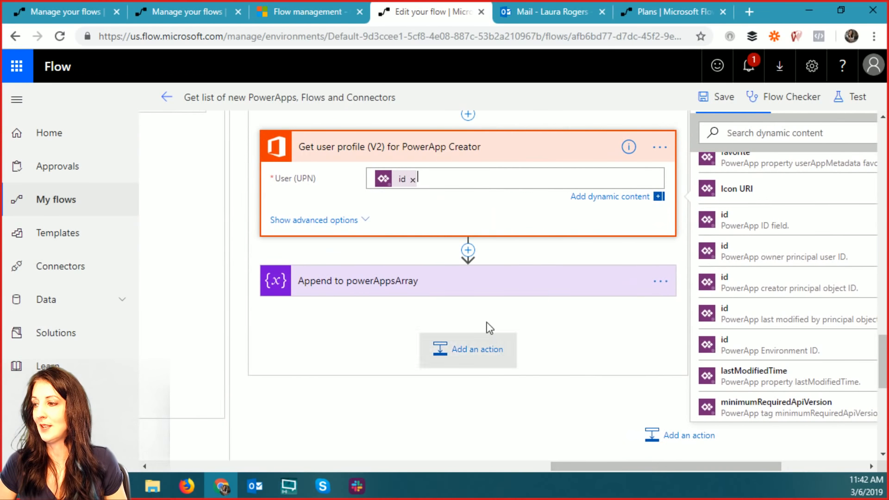
pyautogui.click(423, 285)
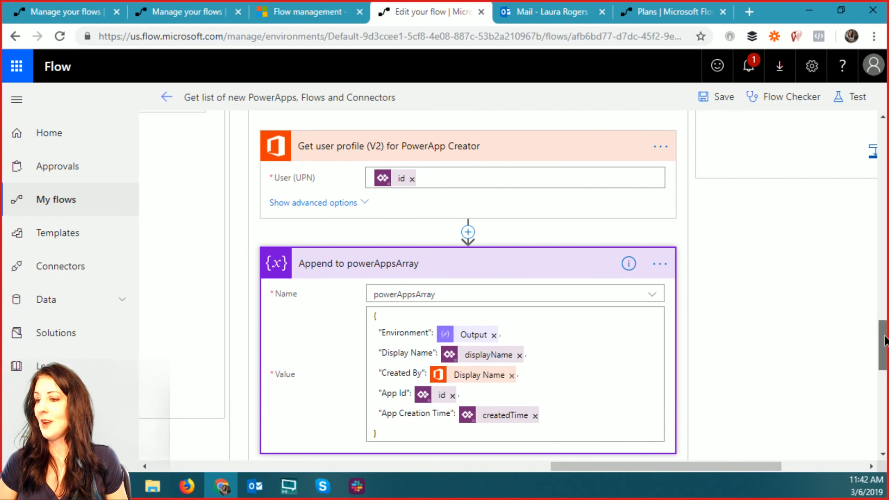
pyautogui.scroll(-6, 837, 352)
pyautogui.moveTo(662, 468); pyautogui.dragTo(500, 469)
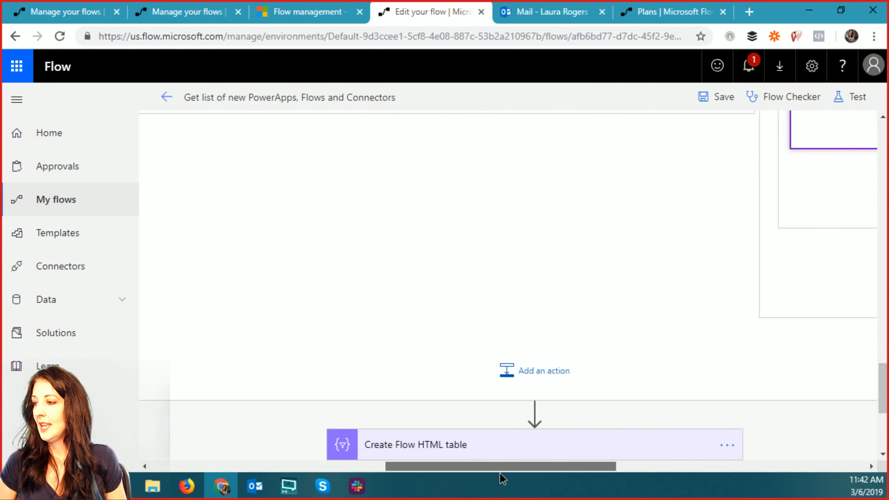
# - Expand the Flow, PowerApps and Connectors Create HTML table steps, showing advanced header settings
pyautogui.scroll(-4, 799, 379)
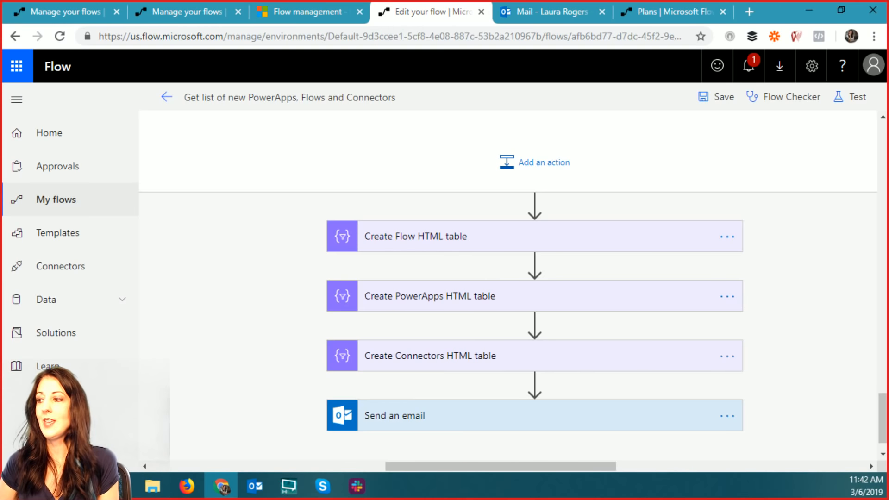
pyautogui.click(458, 237)
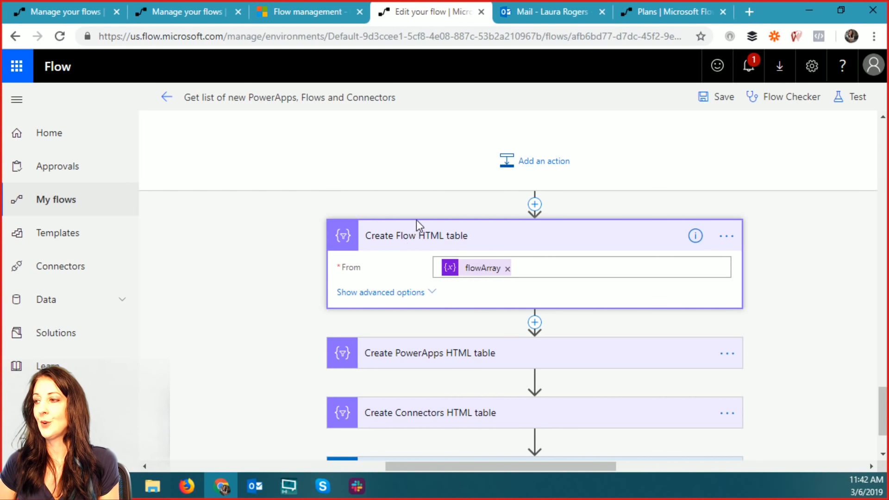
pyautogui.click(397, 292)
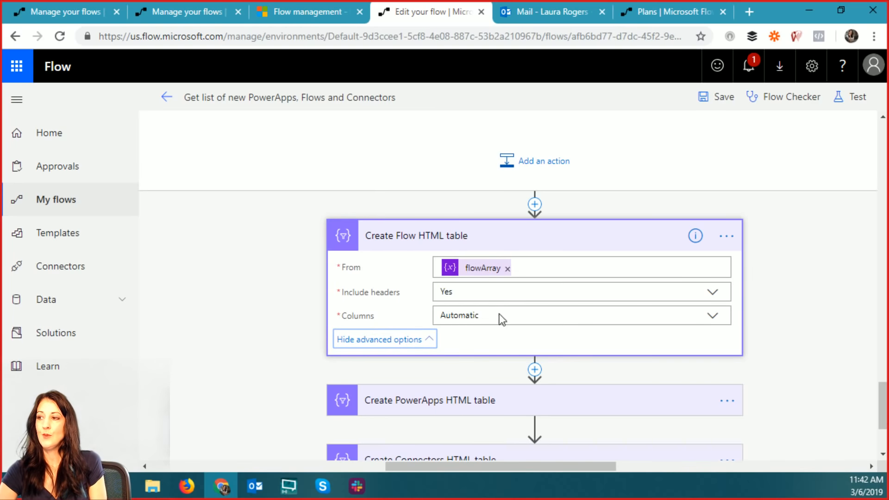
pyautogui.scroll(-3, 704, 326)
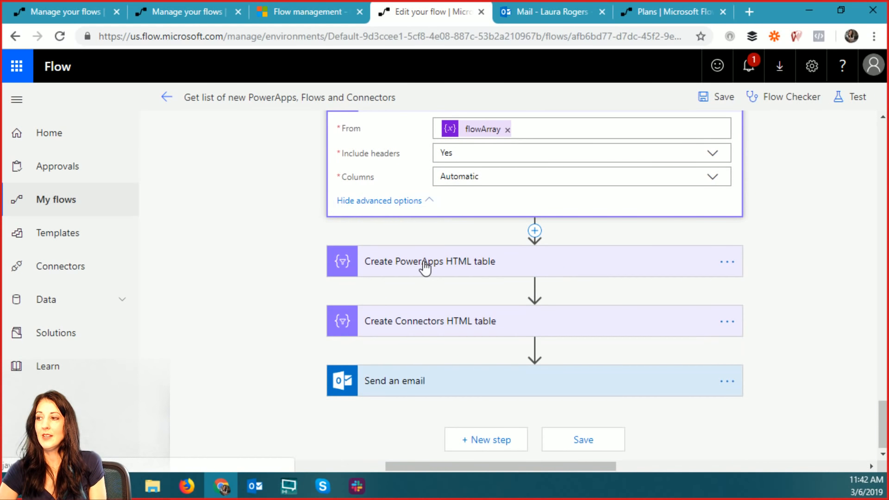
pyautogui.click(423, 263)
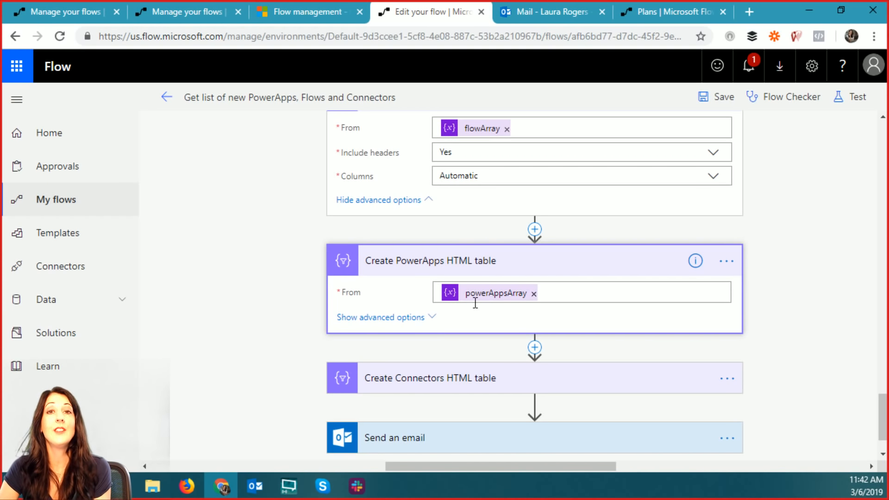
pyautogui.scroll(-2, 475, 304)
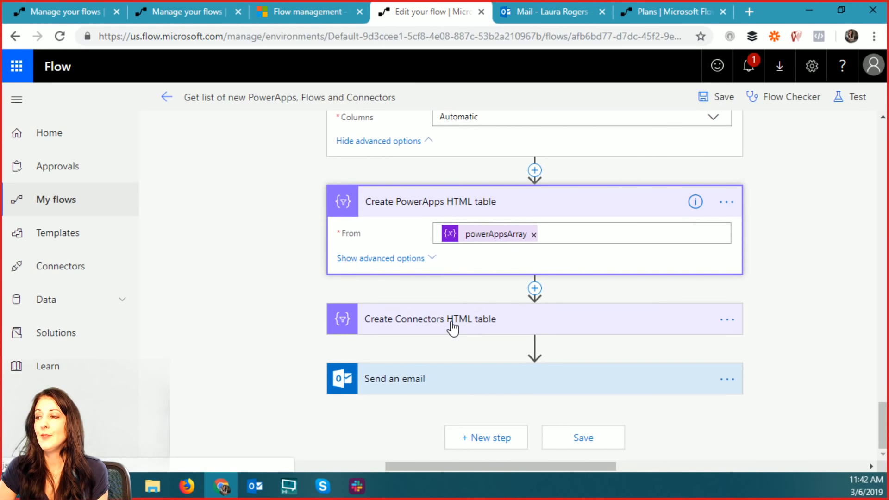
pyautogui.click(477, 319)
# - Expand Send an email to review its Body, then bring up the emailed report
pyautogui.scroll(-2, 476, 323)
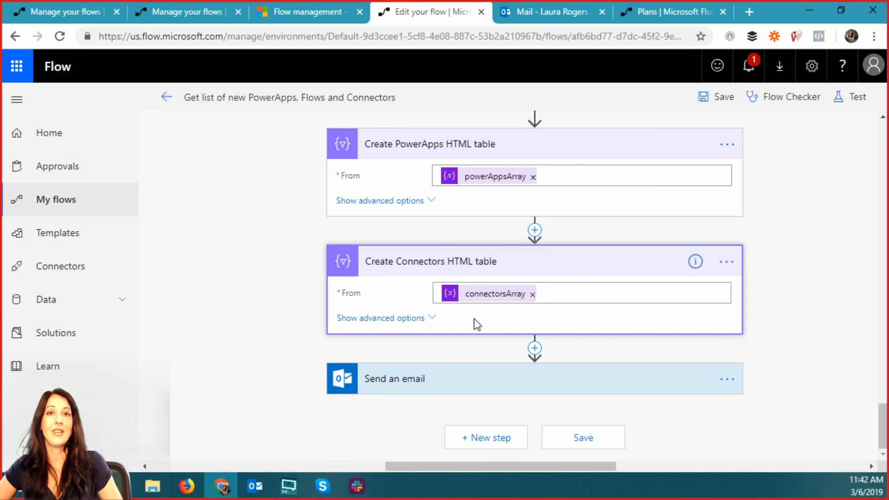
pyautogui.click(418, 376)
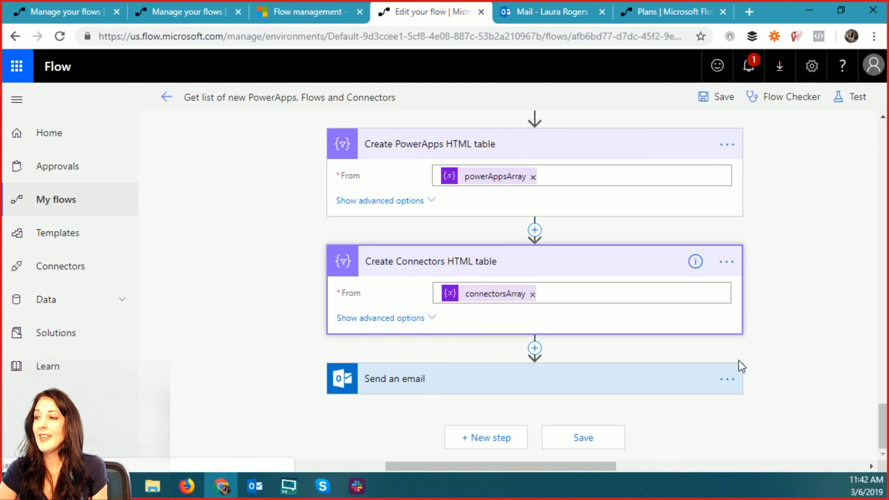
pyautogui.scroll(-3, 804, 331)
pyautogui.scroll(-3, 718, 304)
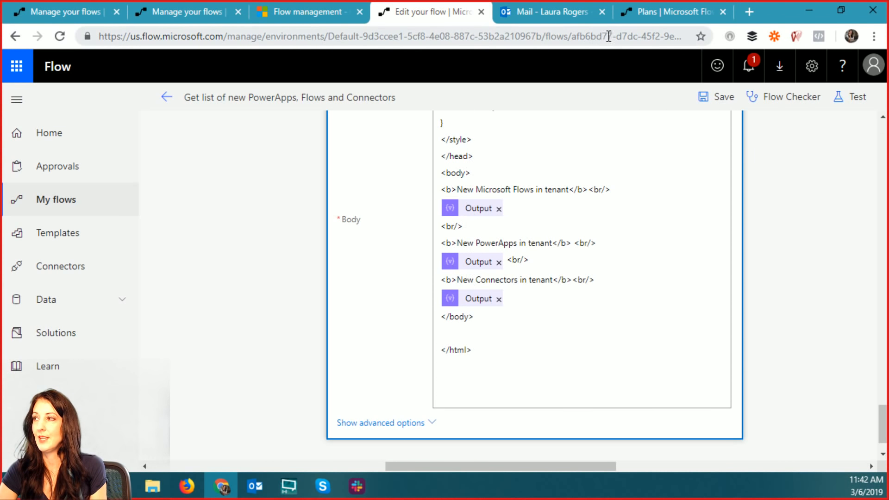
pyautogui.click(535, 15)
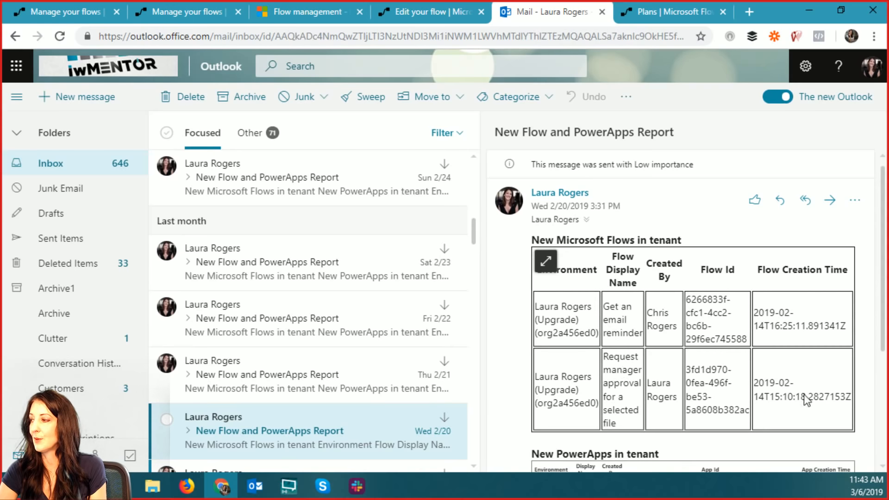
# - Scroll through the Wed 2/20 report email, then go back to the Edit your flow tab
pyautogui.scroll(-3, 612, 272)
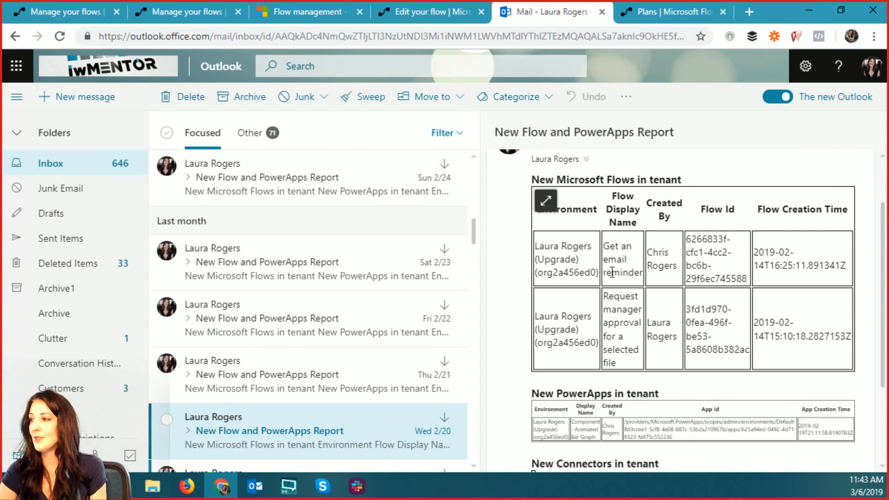
pyautogui.scroll(-3, 702, 304)
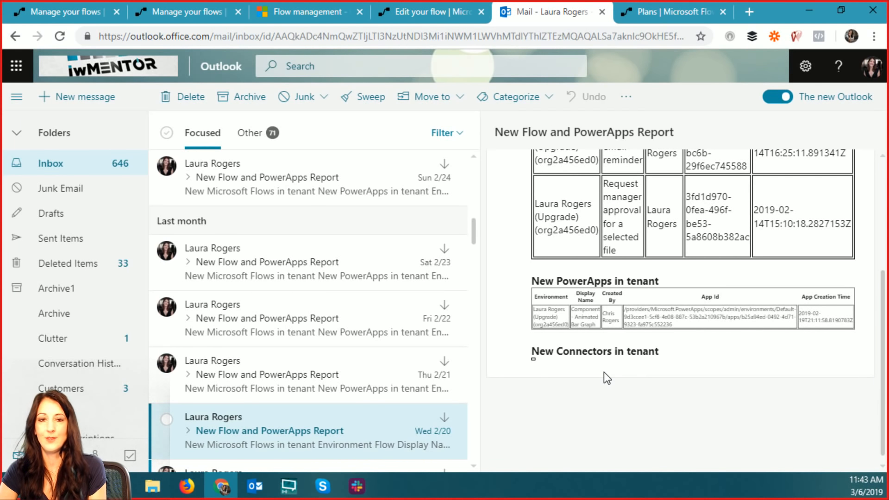
pyautogui.scroll(5, 690, 238)
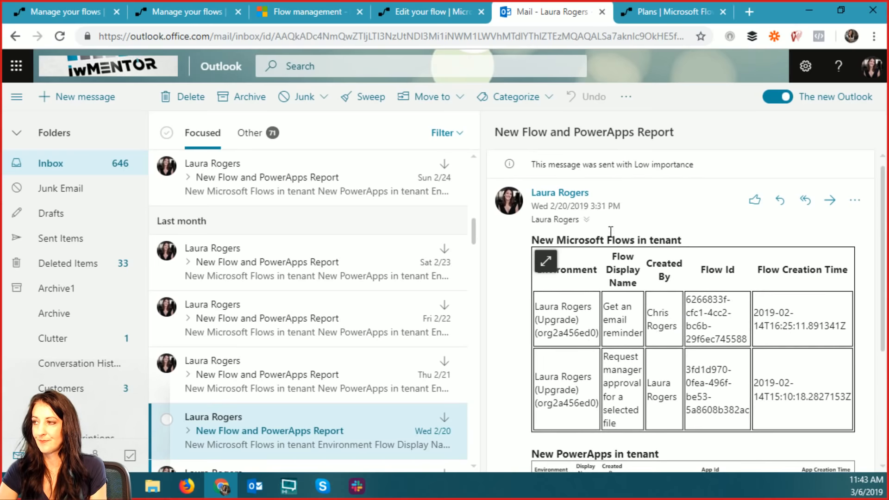
pyautogui.click(421, 8)
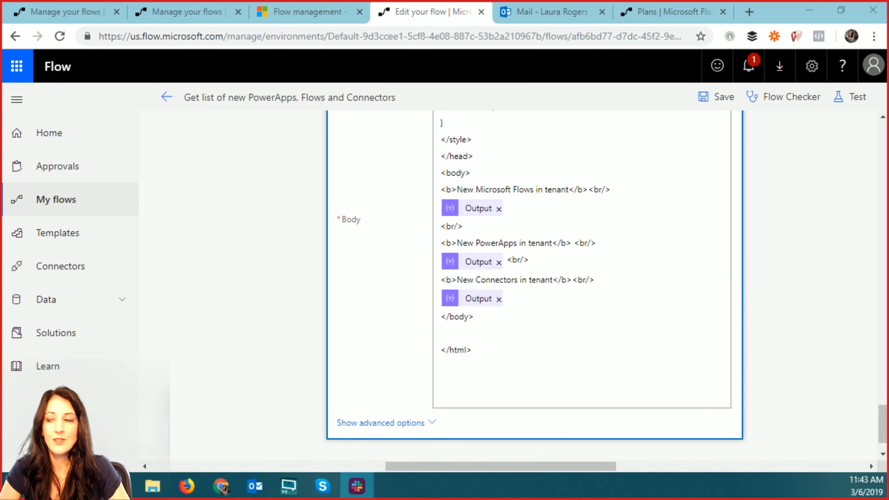
# - Stay in the editor and save the Get list of new PowerApps, Flows and Connectors flow
pyautogui.scroll(15, 873, 299)
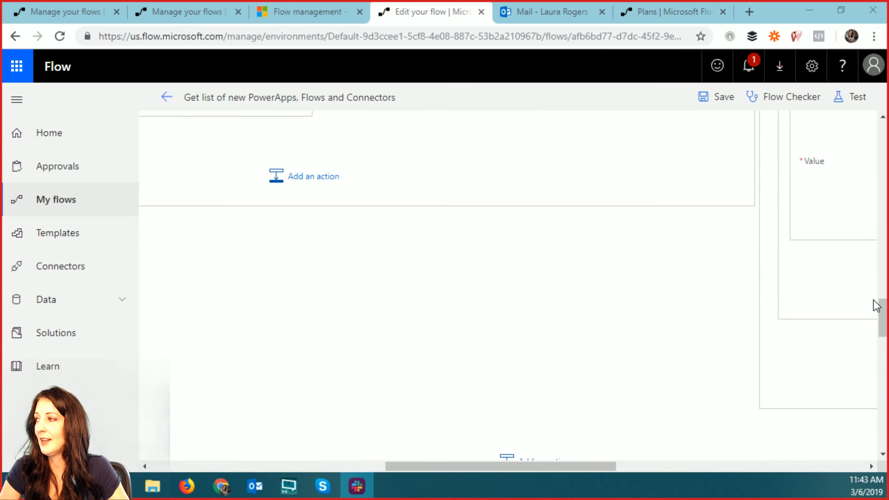
pyautogui.scroll(10, 874, 306)
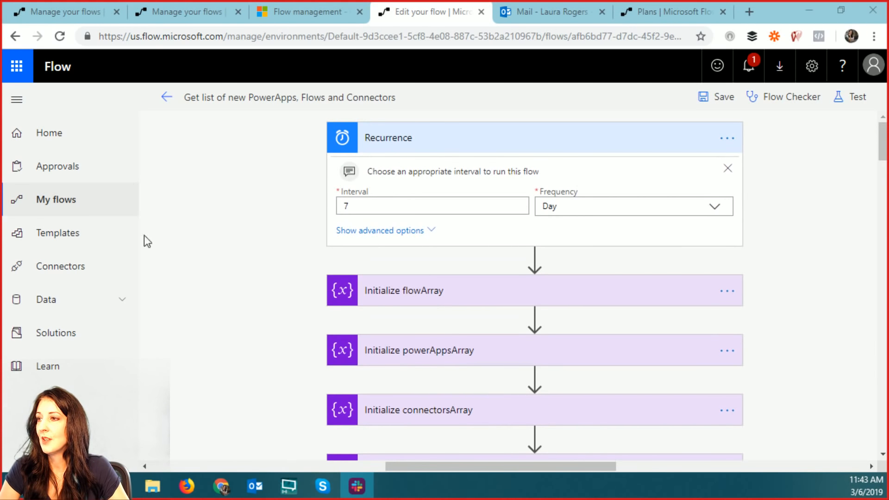
pyautogui.click(167, 97)
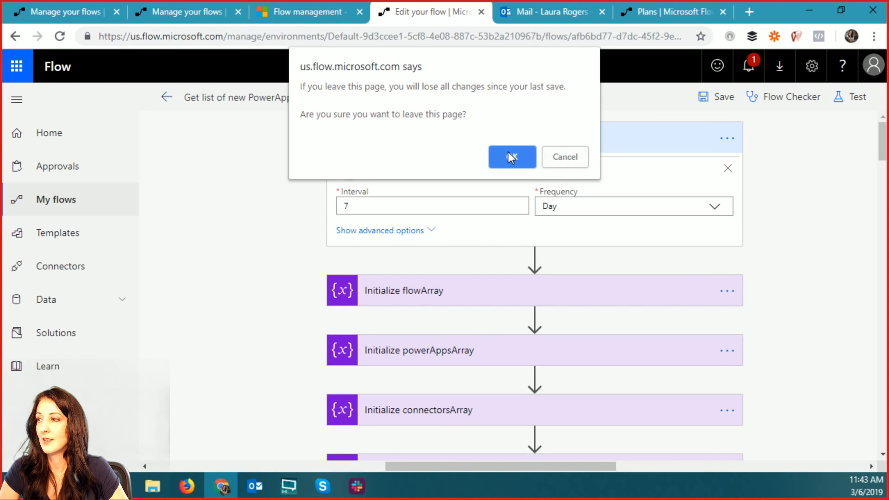
pyautogui.click(581, 157)
pyautogui.click(707, 98)
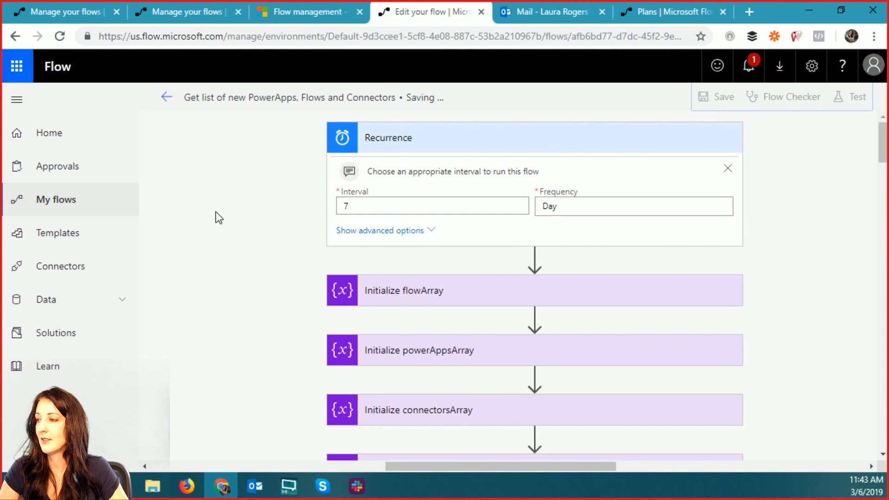
# - Leave the editor and scroll through the My flows list
pyautogui.click(165, 98)
pyautogui.click(518, 156)
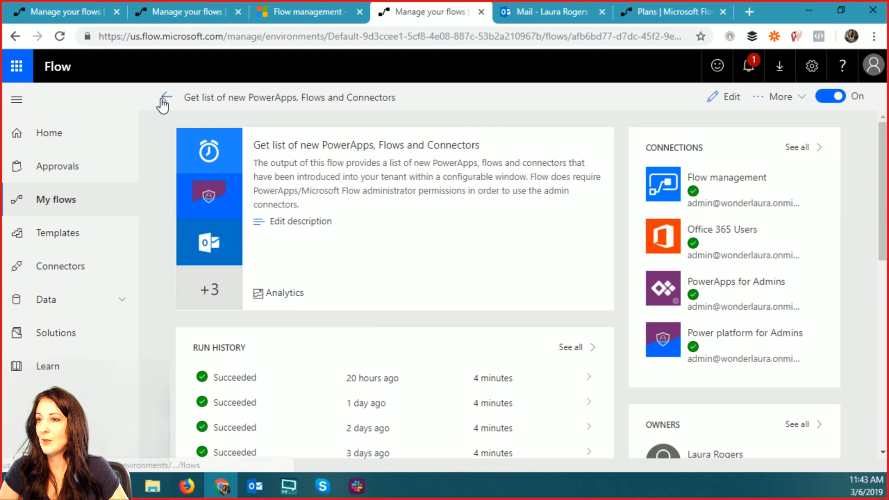
pyautogui.click(40, 200)
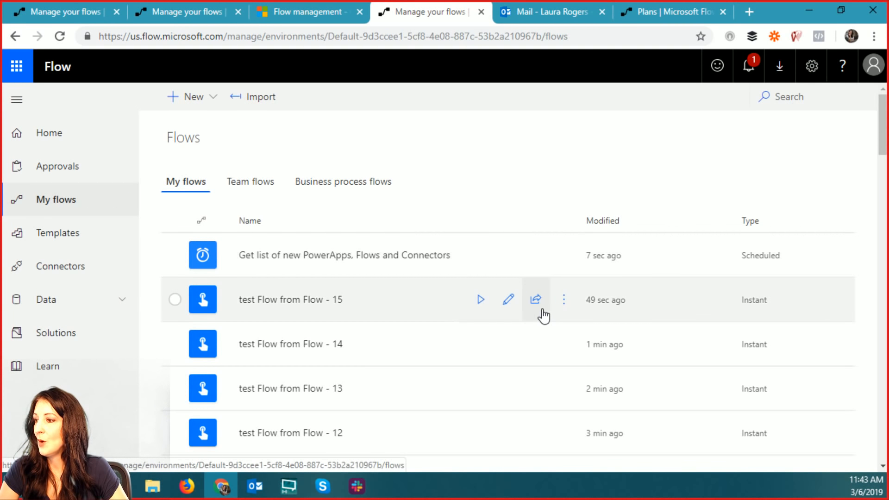
pyautogui.scroll(-2, 495, 287)
pyautogui.scroll(-3, 399, 346)
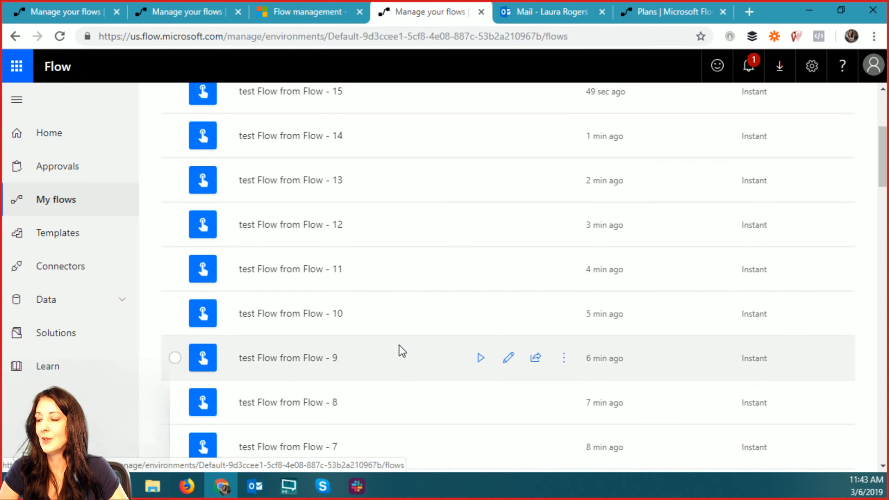
pyautogui.scroll(-3, 393, 376)
pyautogui.scroll(-3, 395, 378)
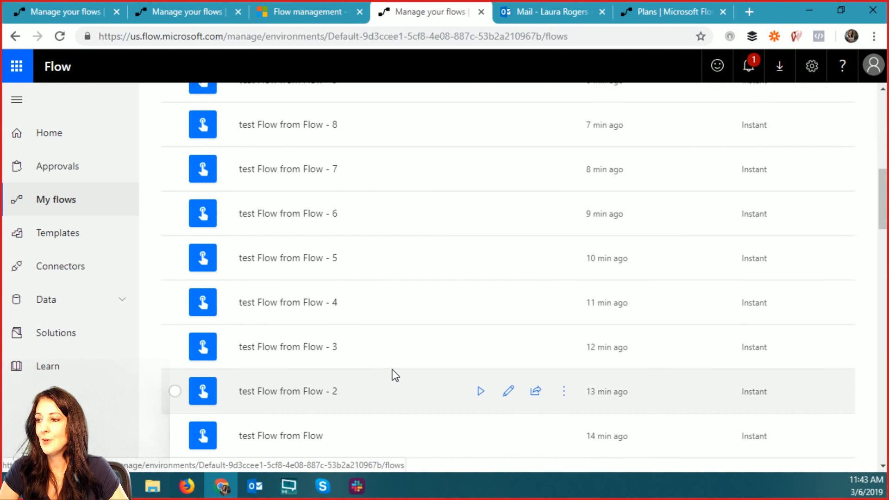
pyautogui.scroll(-4, 394, 375)
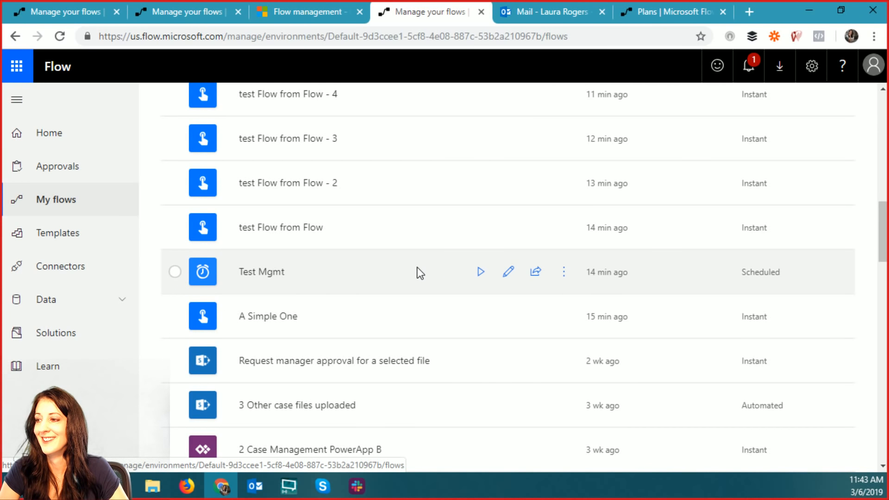
# - Open the Test Mgmt flow and delete its Recurrence trigger
pyautogui.click(508, 272)
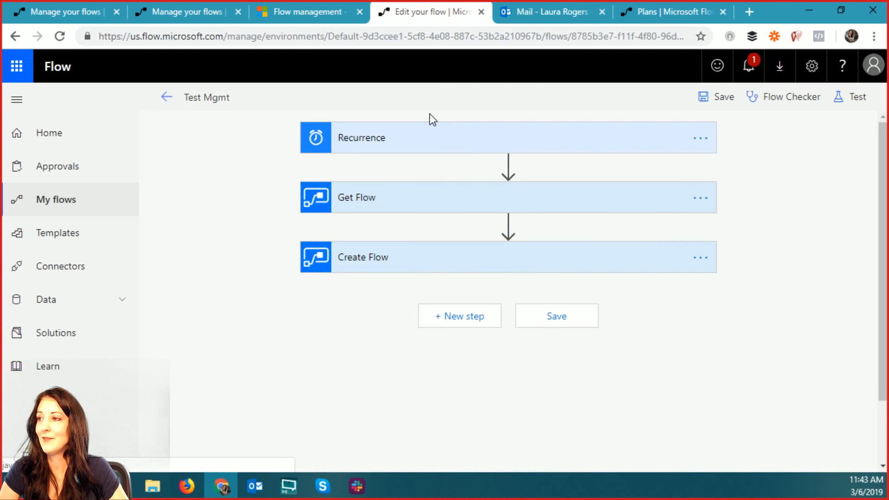
pyautogui.click(429, 134)
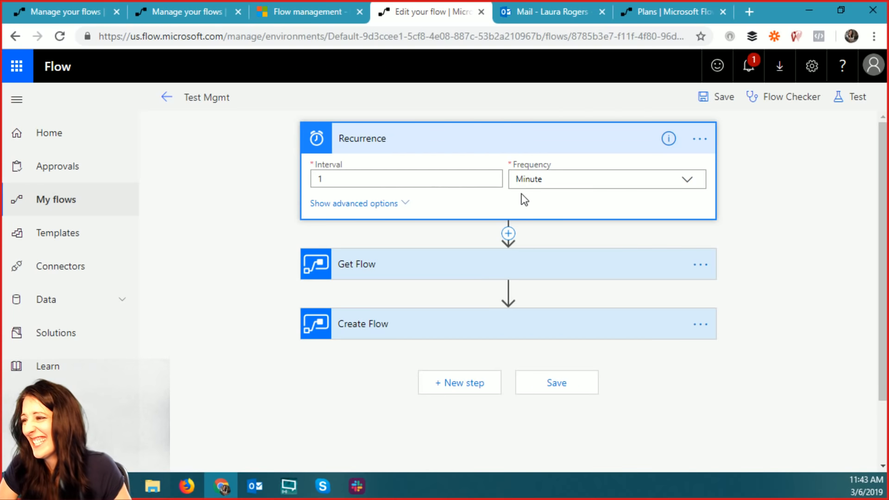
pyautogui.click(700, 138)
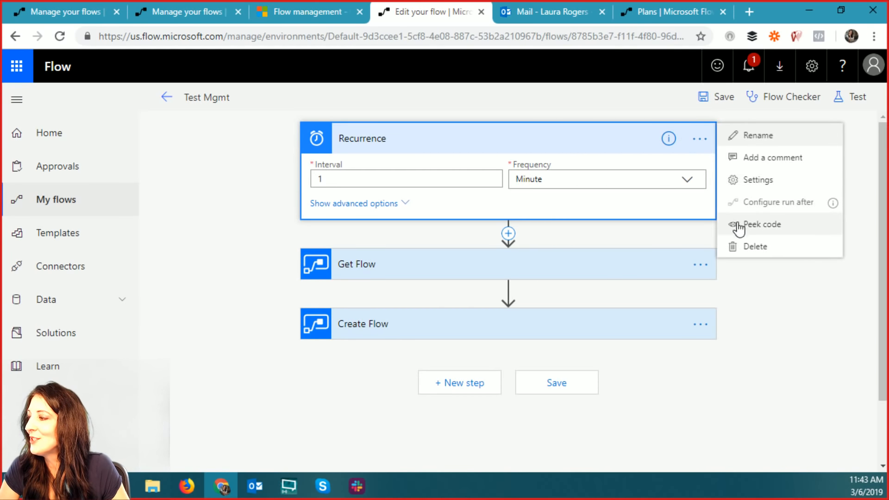
pyautogui.click(750, 247)
pyautogui.click(497, 116)
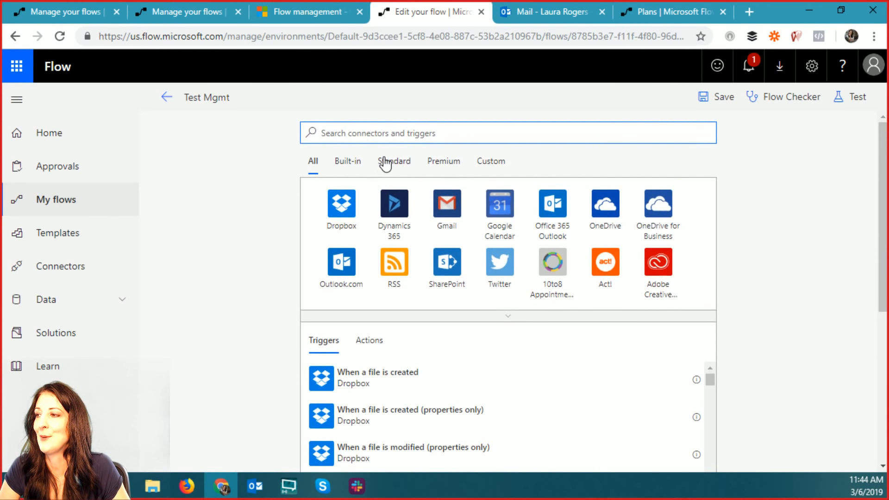
# - Replace it with the Flow button for mobile's Manually trigger a flow trigger
pyautogui.click(358, 163)
pyautogui.click(405, 204)
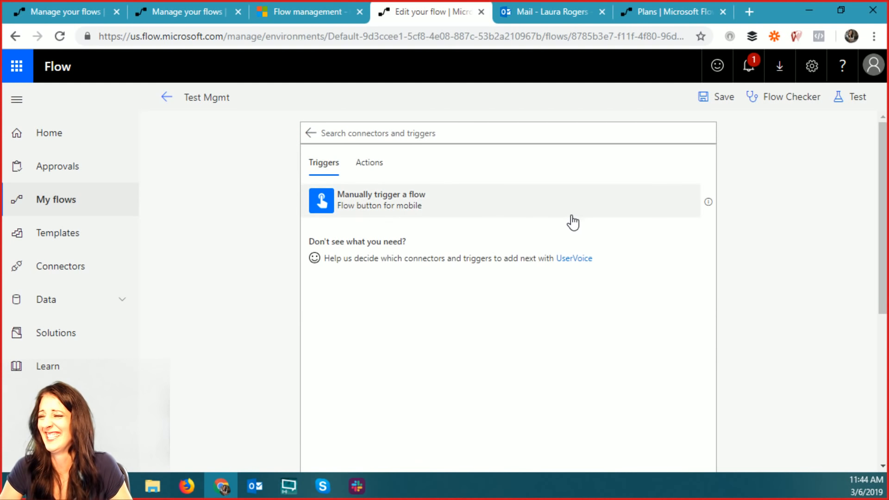
pyautogui.click(466, 206)
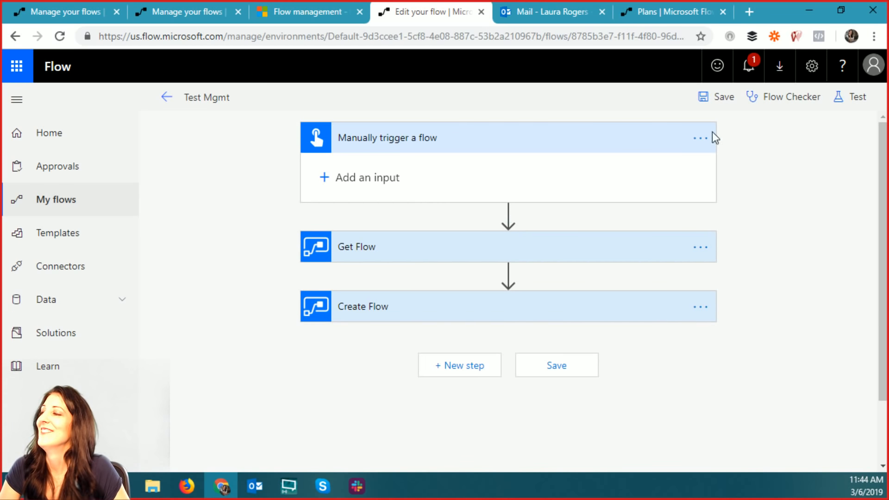
# - Save the Test Mgmt flow and leave the editor for its details page
pyautogui.click(721, 97)
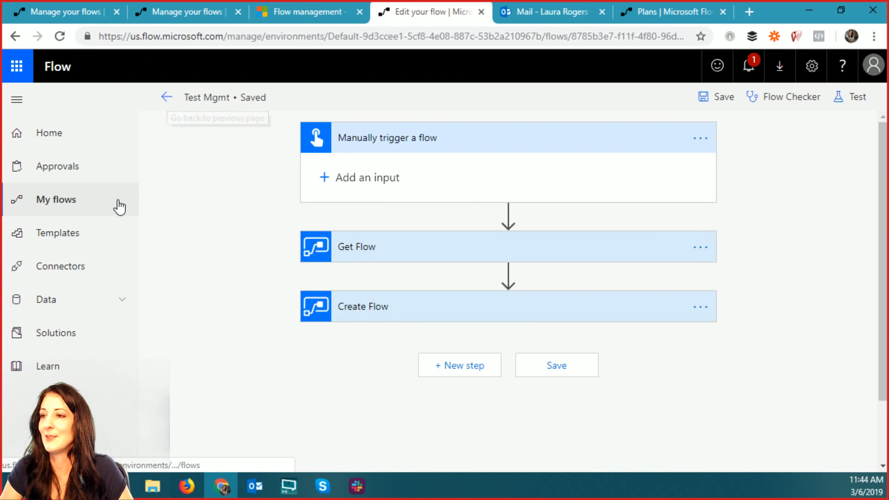
pyautogui.click(168, 97)
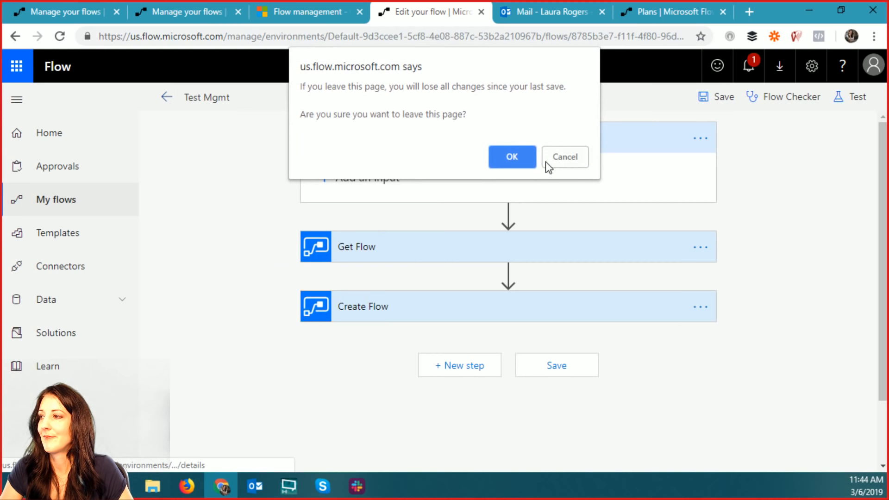
pyautogui.click(496, 160)
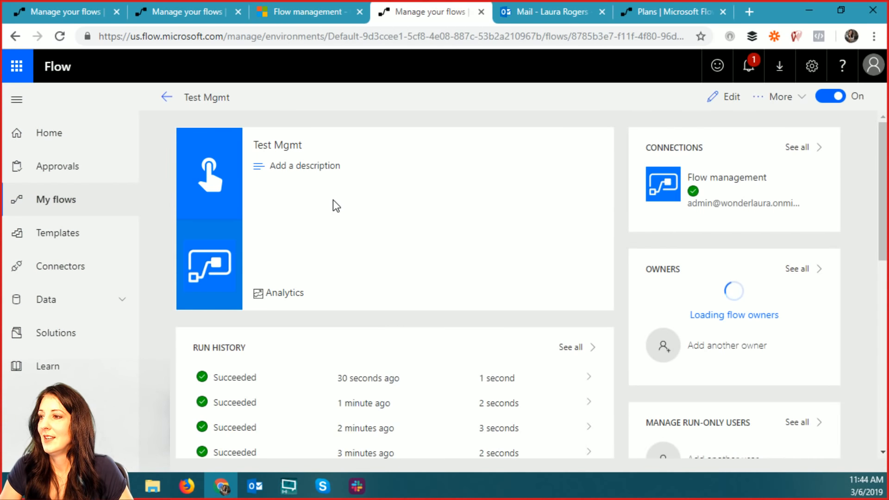
# - Back in My flows, start a new flow using Create from blank
pyautogui.click(169, 97)
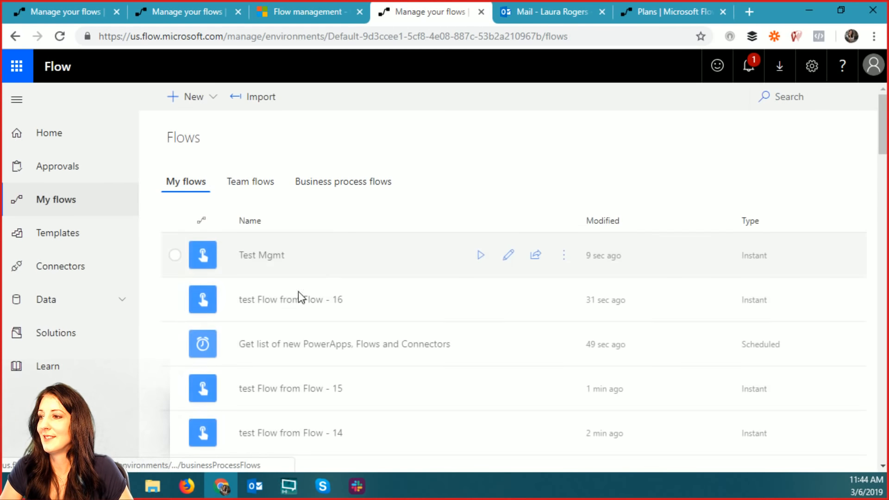
pyautogui.scroll(-12, 376, 306)
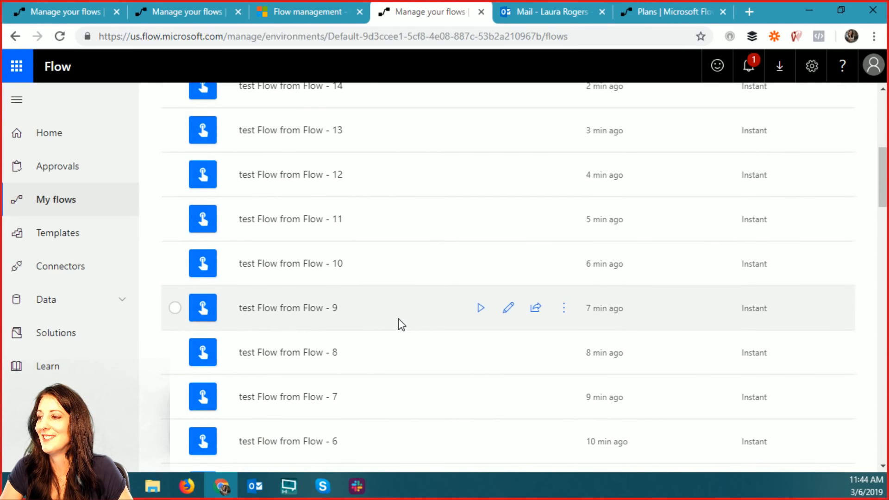
pyautogui.scroll(12, 507, 258)
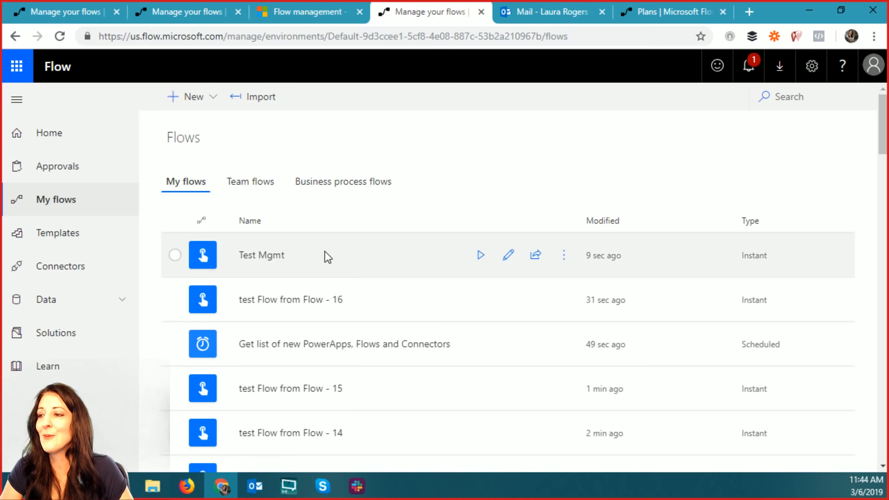
pyautogui.click(201, 103)
pyautogui.click(206, 121)
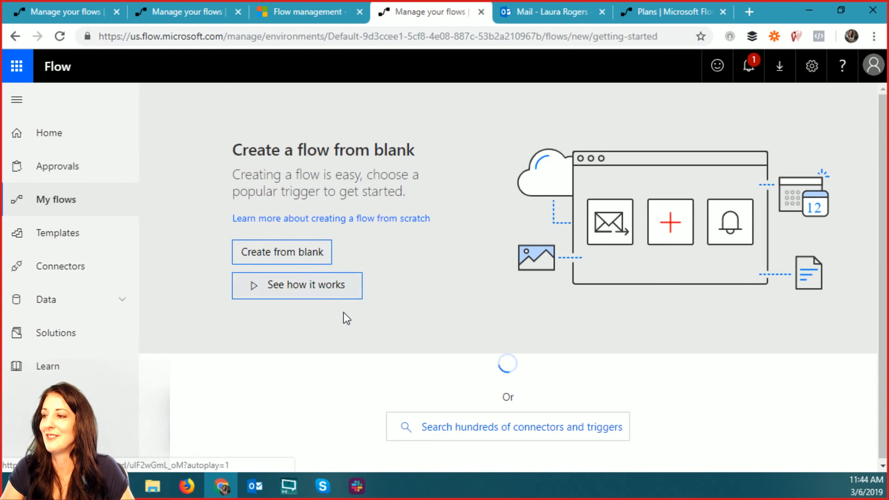
pyautogui.click(311, 254)
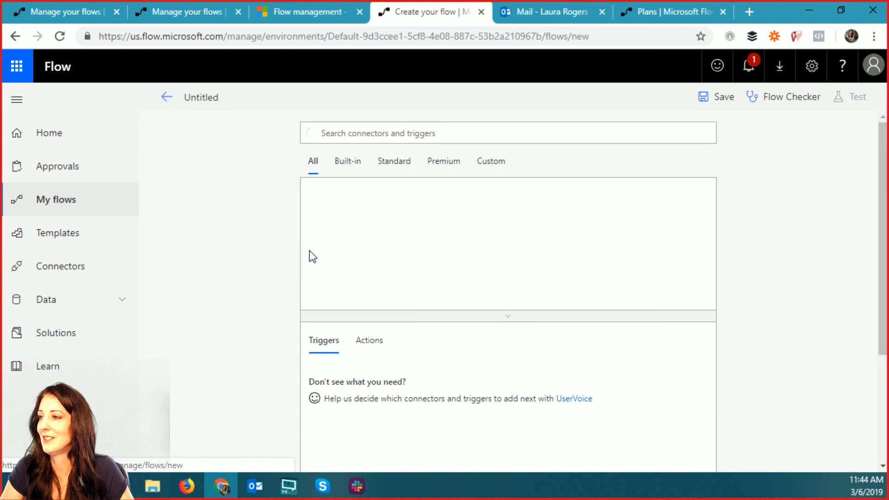
# - Begin it with Flow button for mobile's Manually trigger a flow, then add a new step
pyautogui.click(350, 165)
pyautogui.click(387, 207)
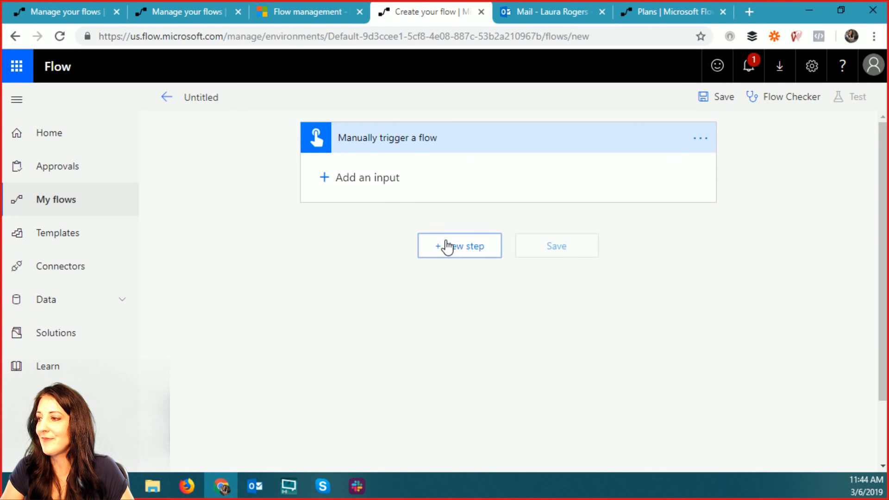
pyautogui.click(449, 246)
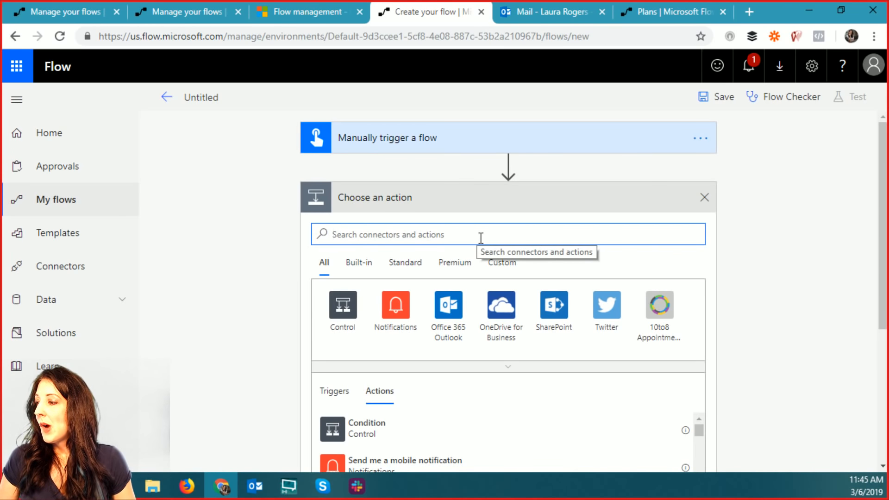
# - Search 'flow' and add Edit Flow Owner Role as Admin (preview) from Microsoft Flow for Admins
pyautogui.write('flow')
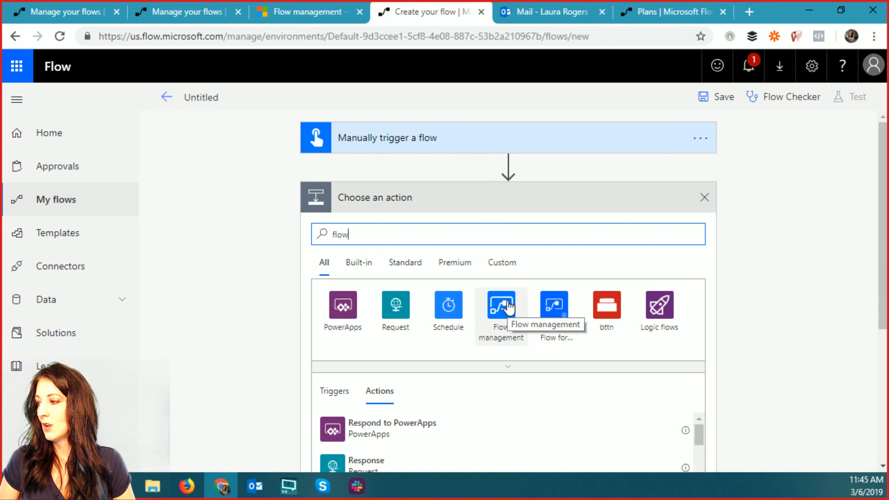
pyautogui.click(546, 310)
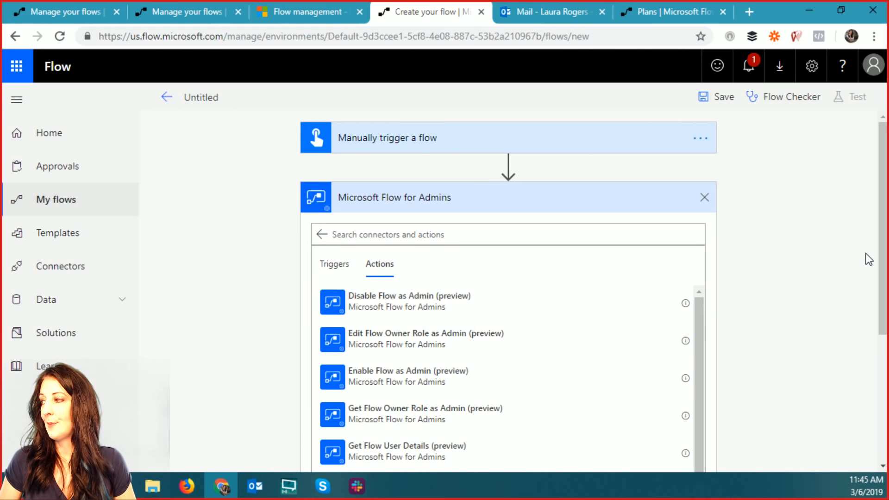
pyautogui.scroll(-3, 871, 260)
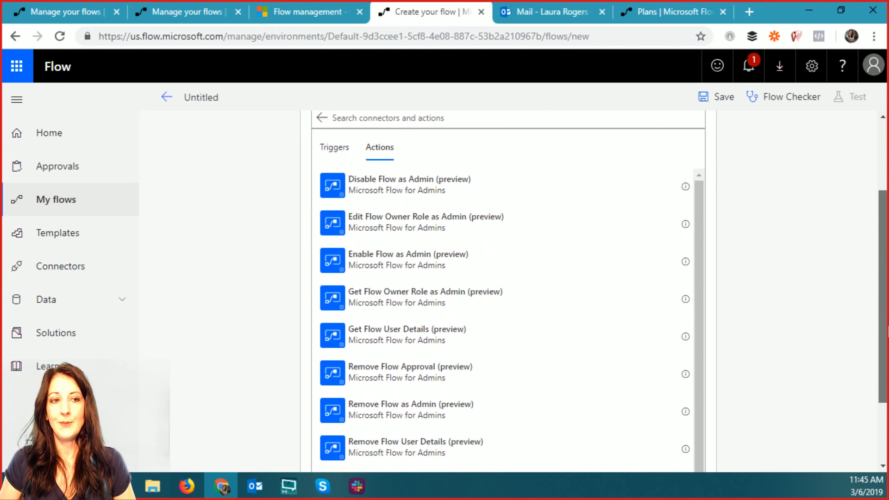
pyautogui.scroll(2, 880, 277)
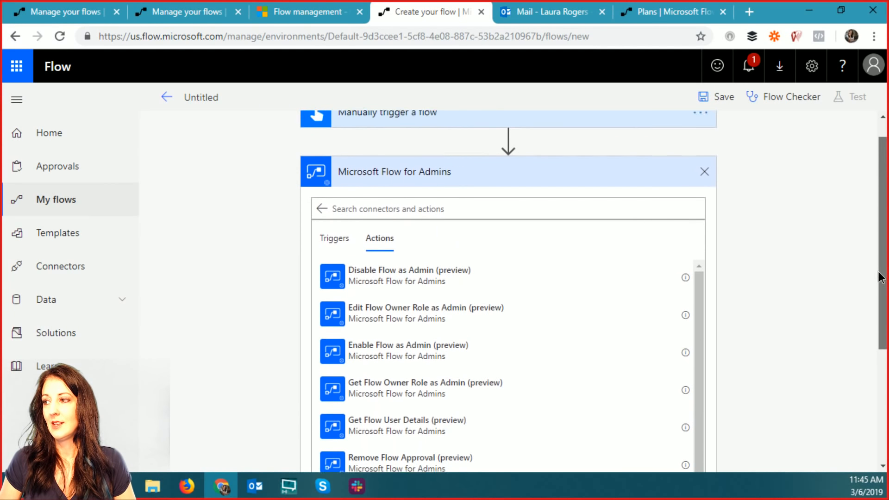
pyautogui.scroll(1, 880, 277)
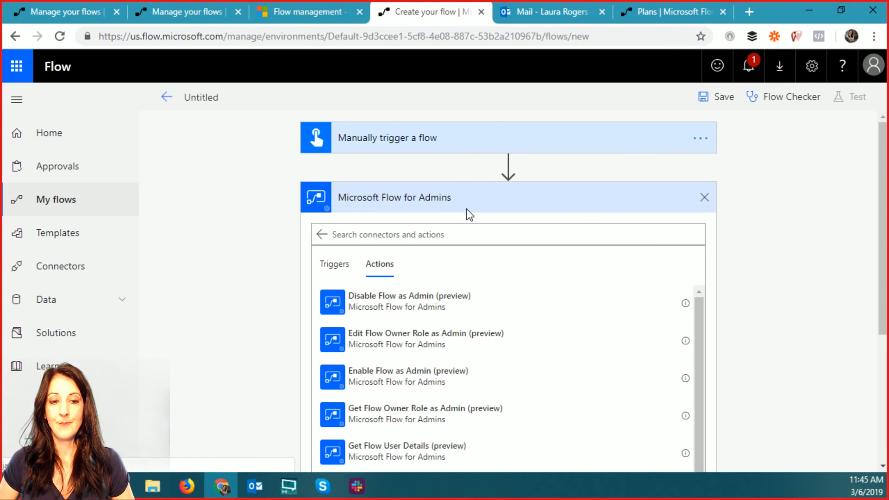
pyautogui.scroll(-1, 608, 319)
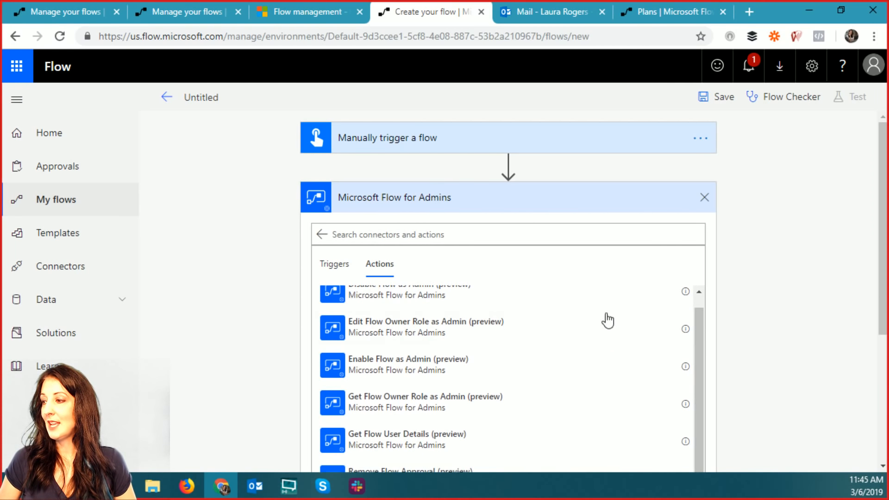
pyautogui.scroll(1, 598, 330)
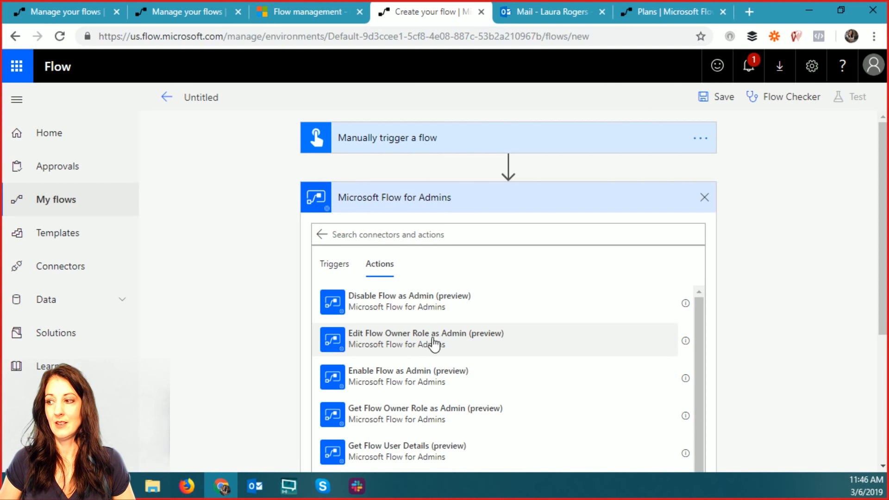
pyautogui.scroll(-3, 751, 304)
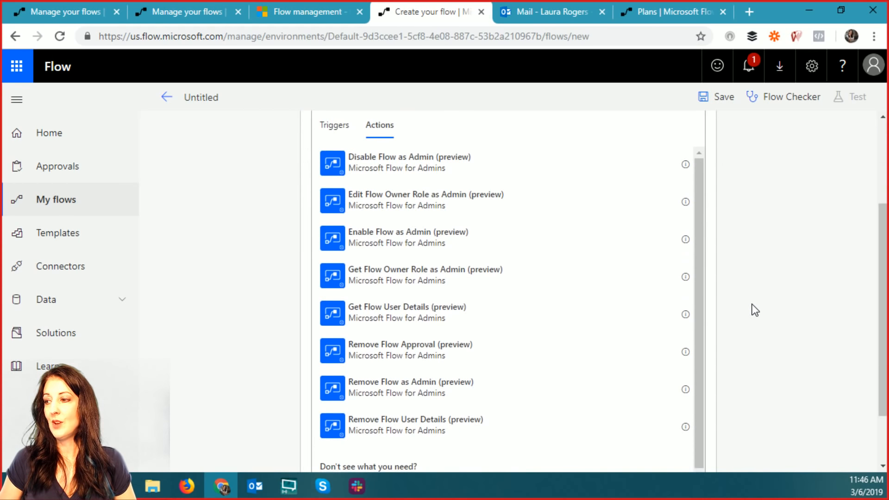
pyautogui.scroll(2, 751, 305)
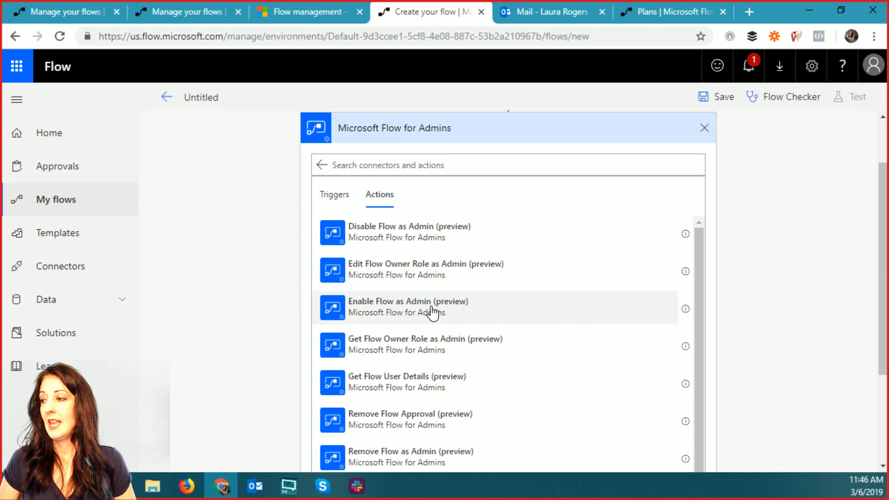
pyautogui.scroll(-3, 435, 313)
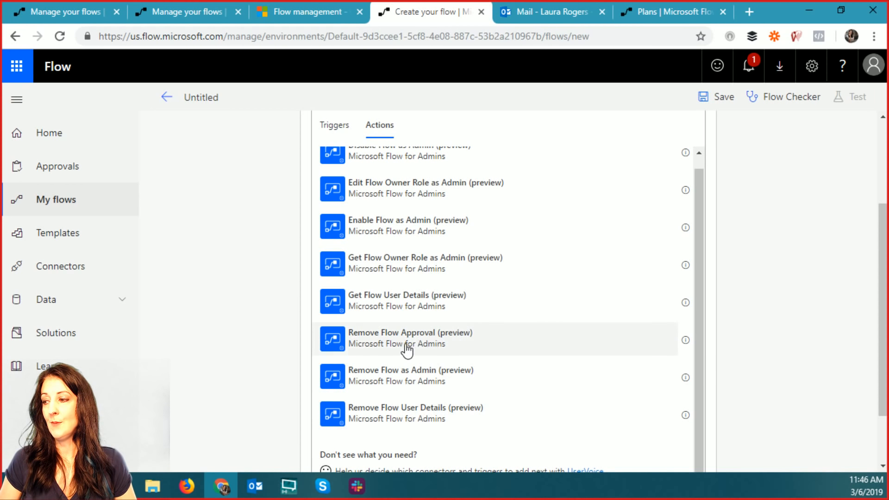
pyautogui.scroll(-2, 449, 350)
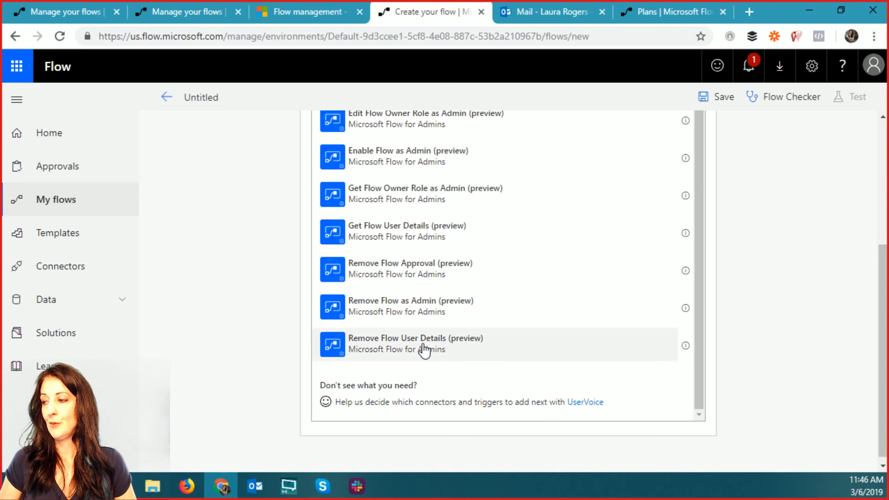
pyautogui.scroll(5, 426, 350)
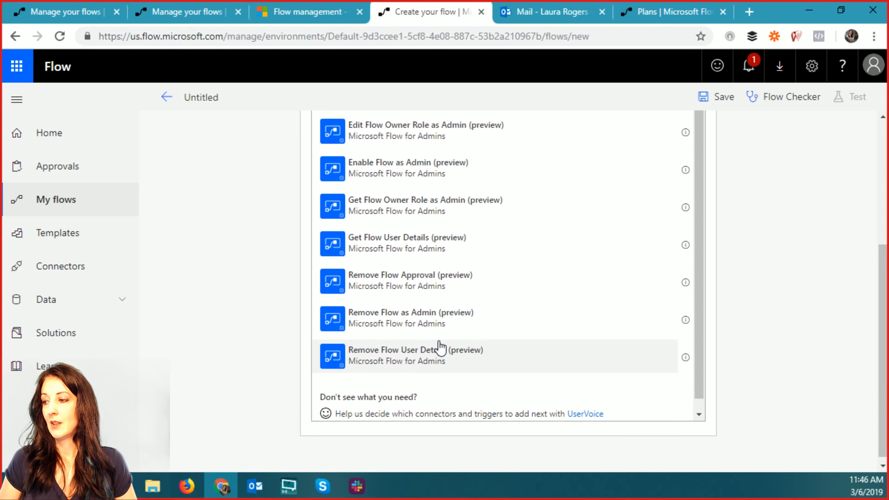
pyautogui.scroll(1, 440, 348)
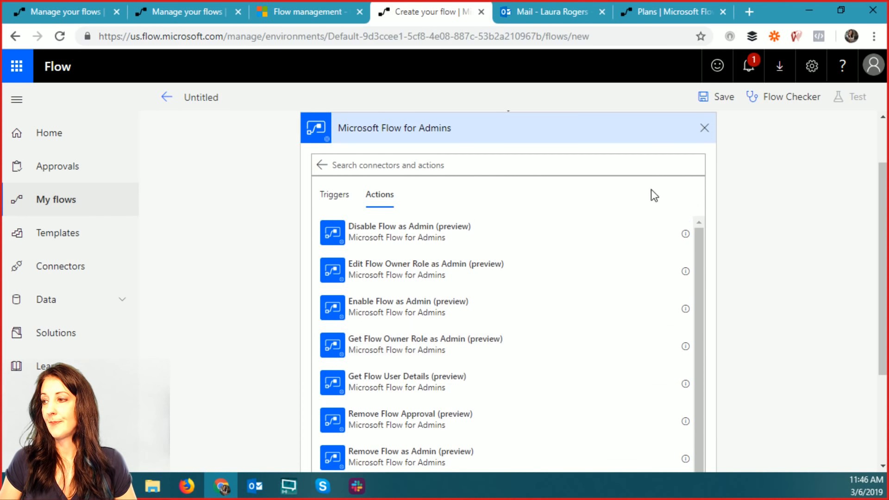
pyautogui.click(392, 271)
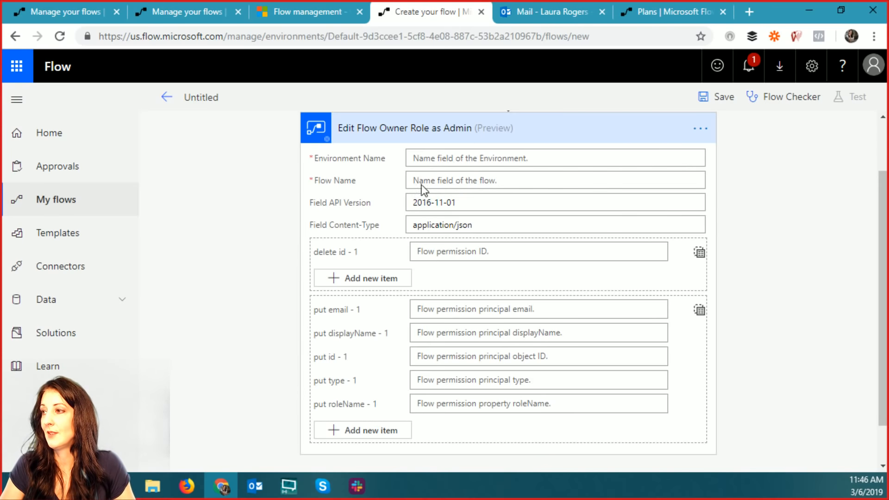
# - Place the cursor in Environment Name to show Dynamic content, then scroll up to the trigger
pyautogui.click(495, 158)
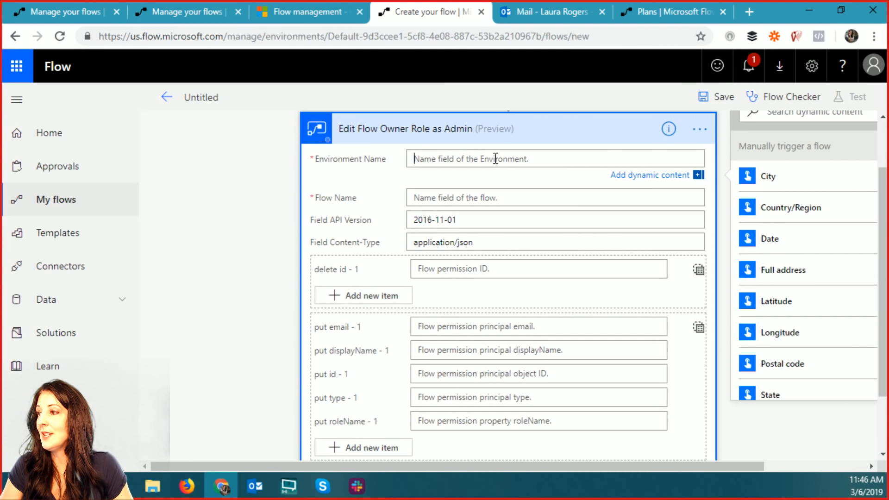
pyautogui.scroll(2, 494, 158)
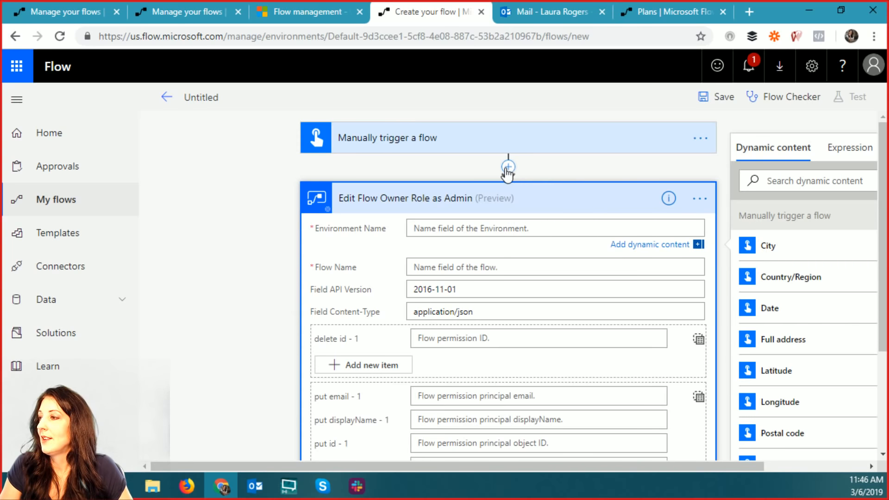
# - Insert a new action after the manual trigger and choose the Flow management connector
pyautogui.click(507, 168)
pyautogui.click(505, 188)
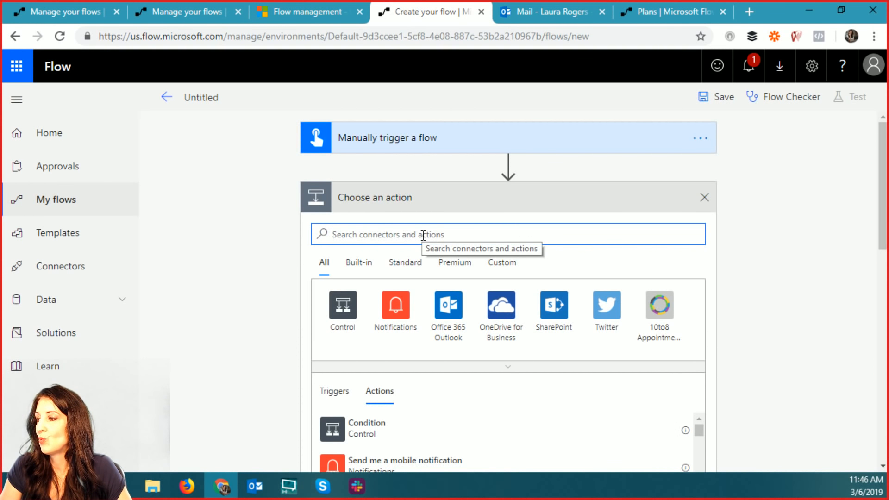
pyautogui.write('flow')
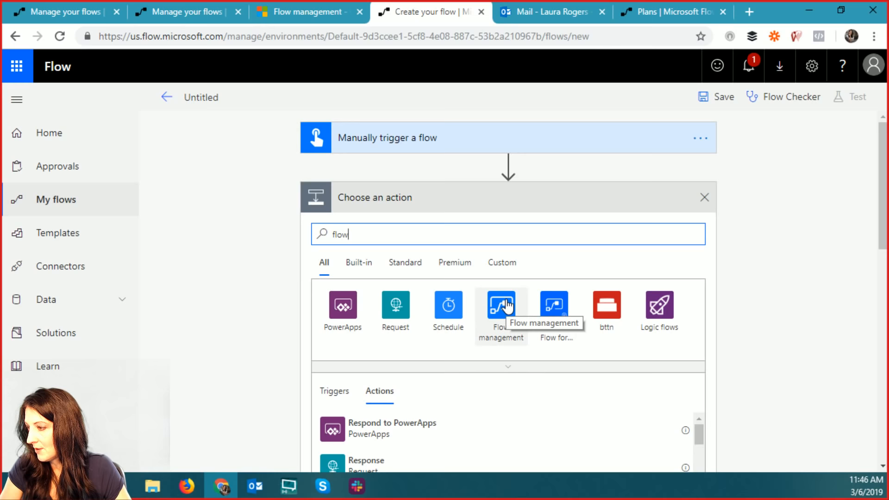
pyautogui.click(506, 305)
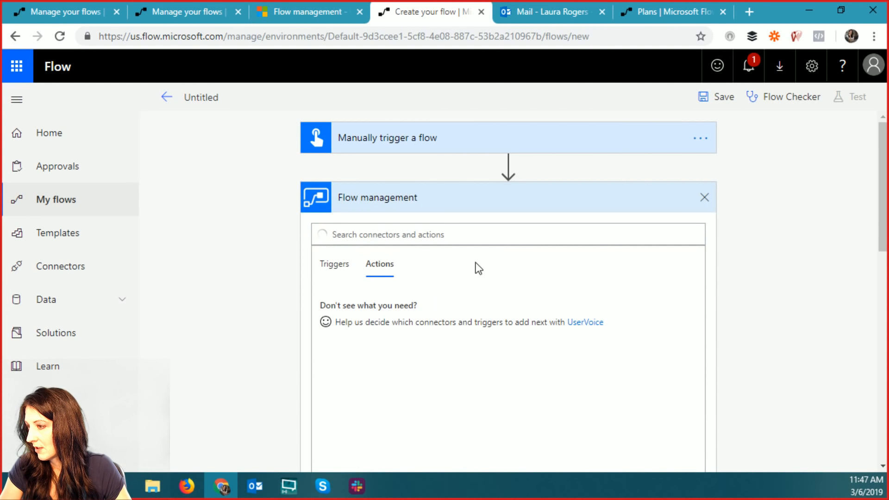
# - Search Flow management actions for 'env' and add List My Environments
pyautogui.click(444, 235)
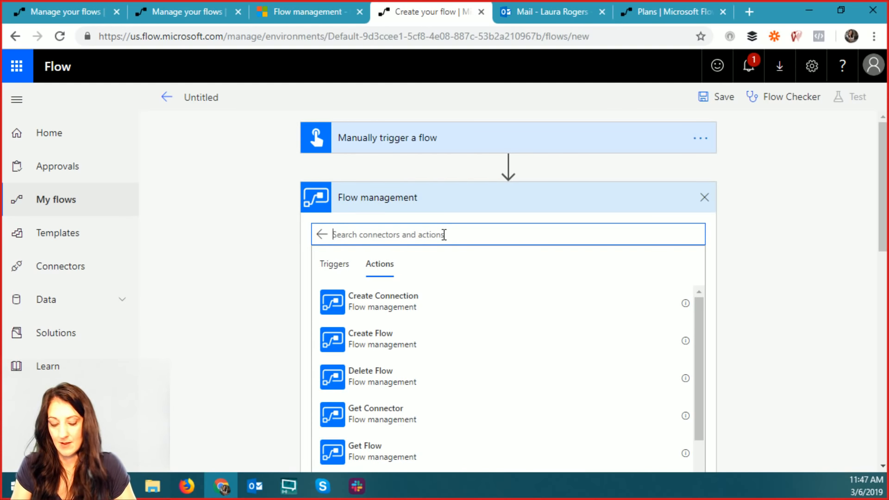
pyautogui.write('env')
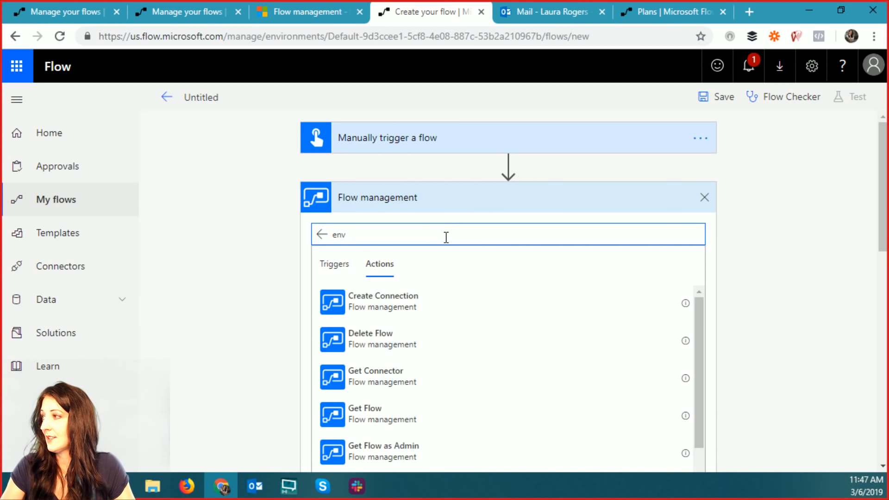
pyautogui.click(869, 71)
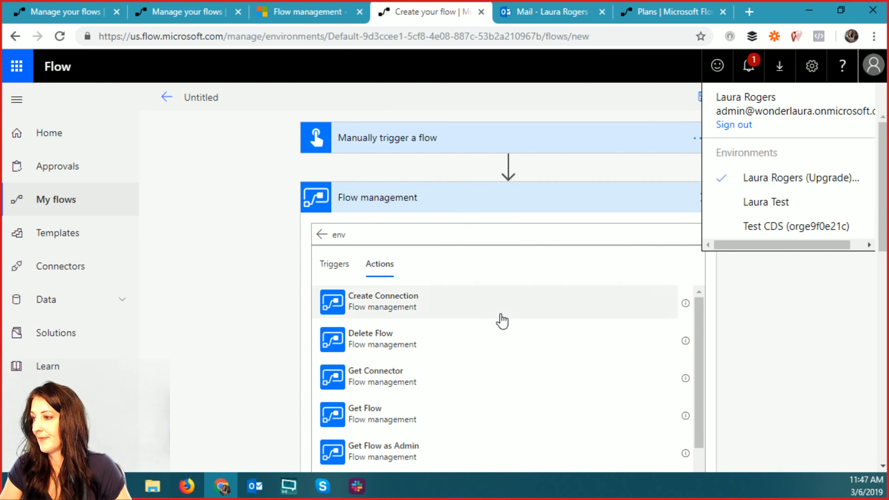
pyautogui.scroll(-5, 500, 319)
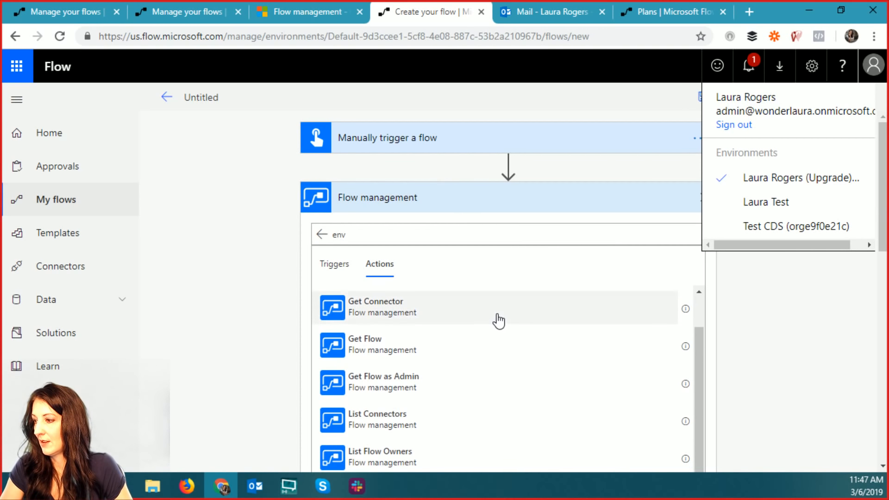
pyautogui.click(412, 238)
pyautogui.scroll(-2, 508, 458)
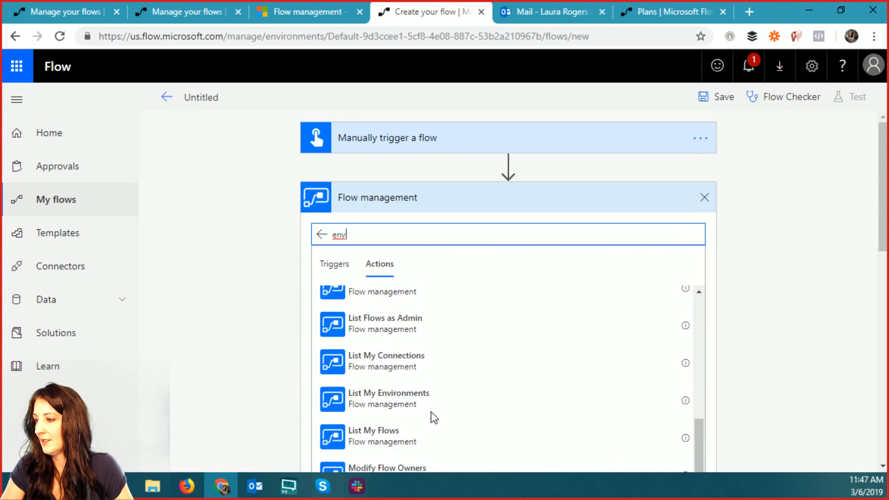
pyautogui.click(404, 402)
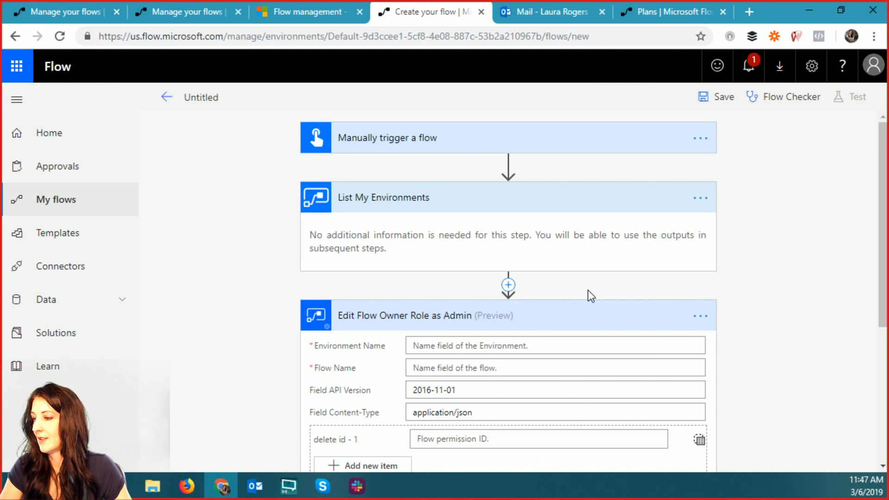
pyautogui.scroll(-2, 500, 290)
# - Set Environment Name to the dynamic Environment Display Name, wrapping the admin step in Apply to each over value
pyautogui.click(494, 273)
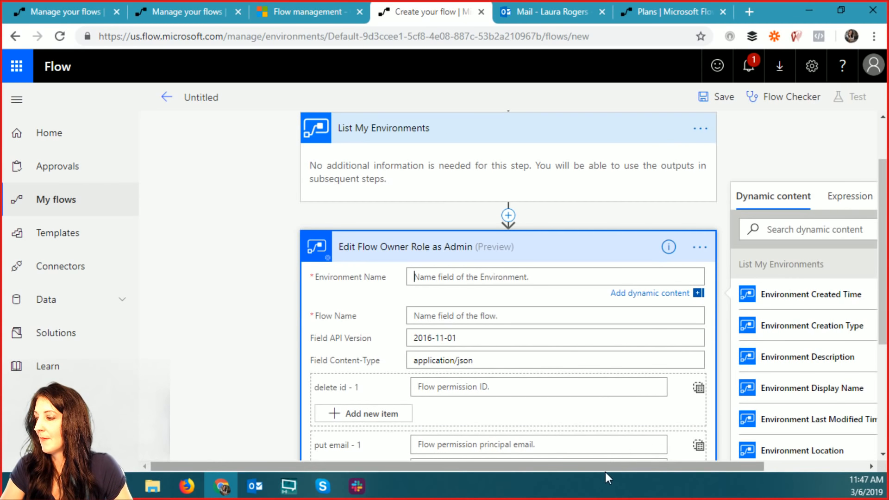
pyautogui.moveTo(605, 472); pyautogui.dragTo(723, 465)
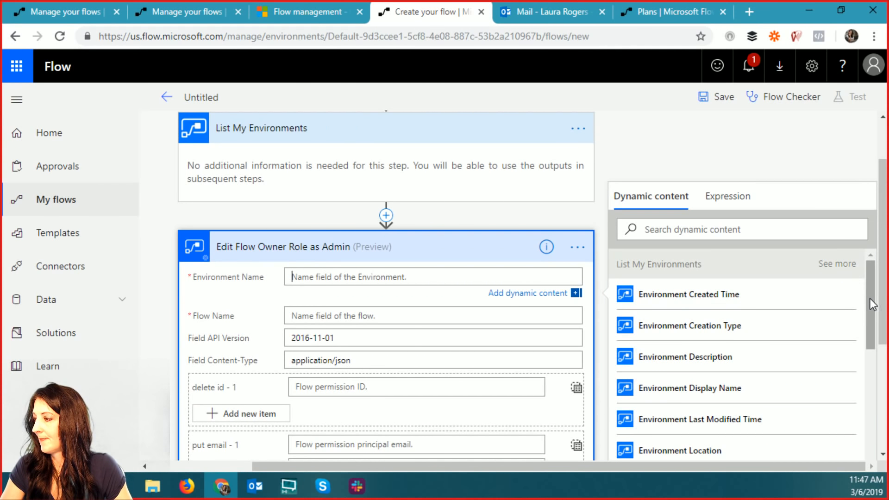
pyautogui.scroll(-2, 870, 299)
pyautogui.click(731, 306)
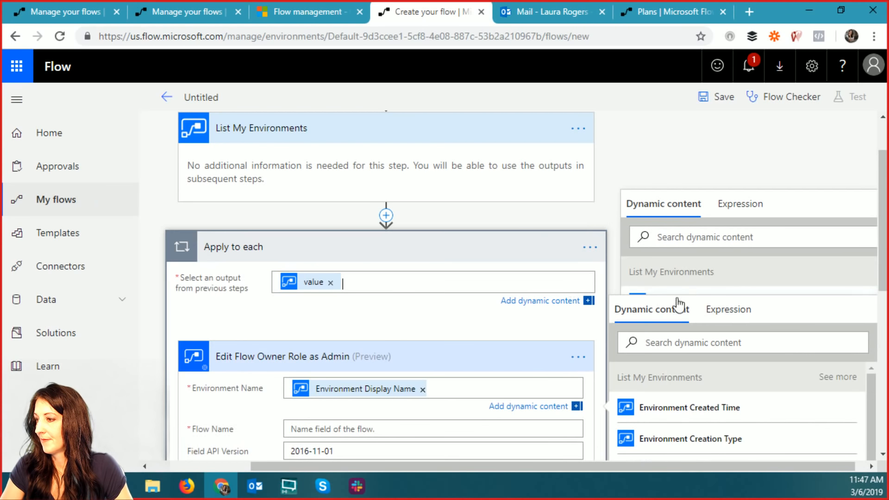
pyautogui.scroll(-3, 445, 341)
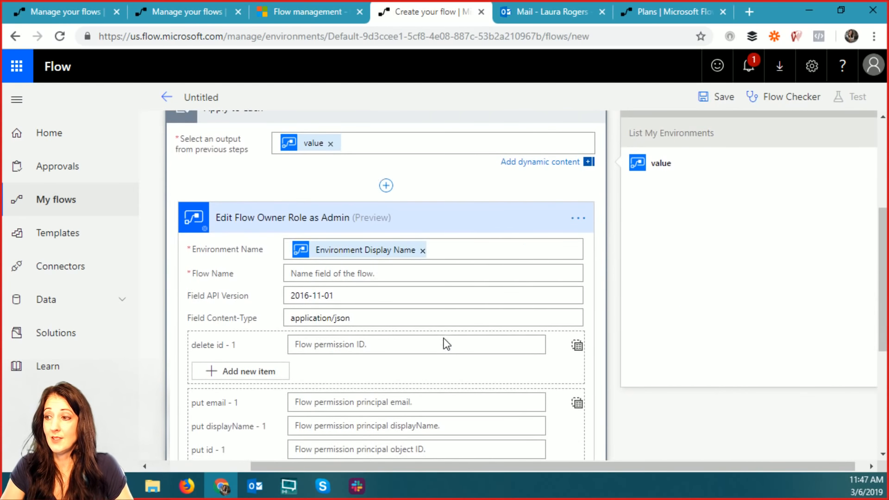
pyautogui.click(357, 274)
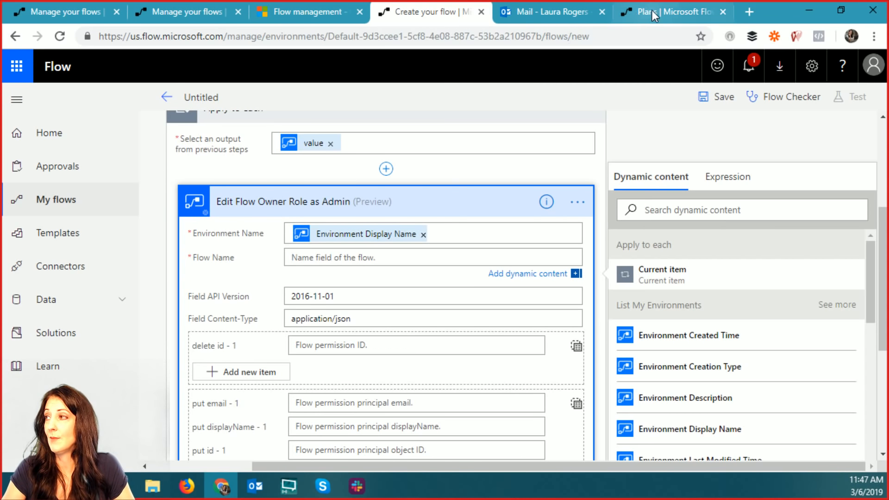
# - Copy the name 'test Flow from Flow - 11' from the My flows list
pyautogui.click(177, 11)
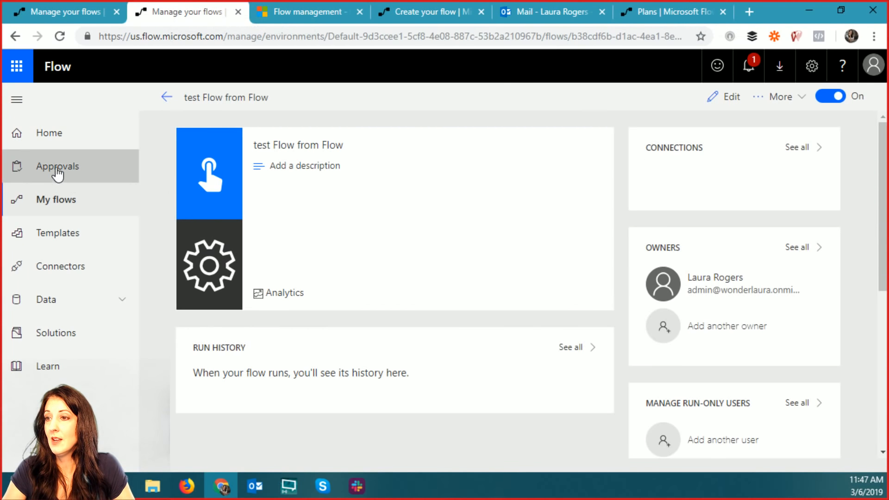
pyautogui.click(40, 200)
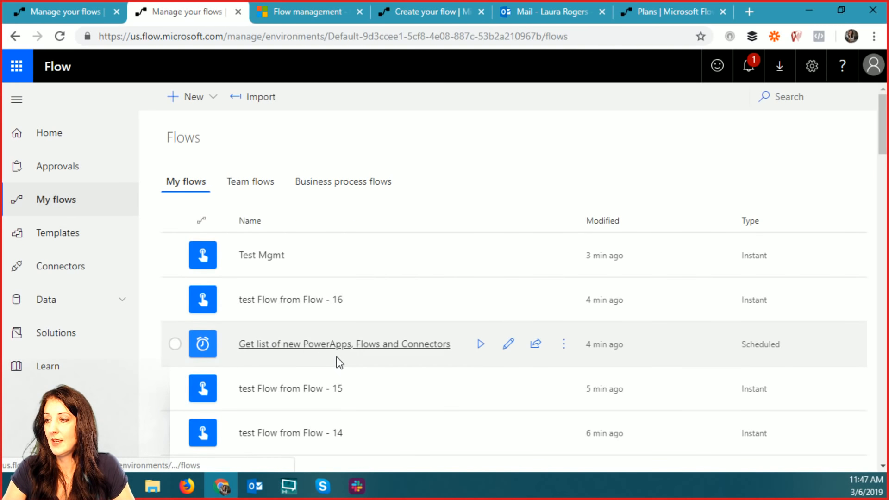
pyautogui.scroll(-4, 352, 368)
pyautogui.moveTo(363, 359); pyautogui.dragTo(238, 366)
pyautogui.hotkey('ctrl', 'c')
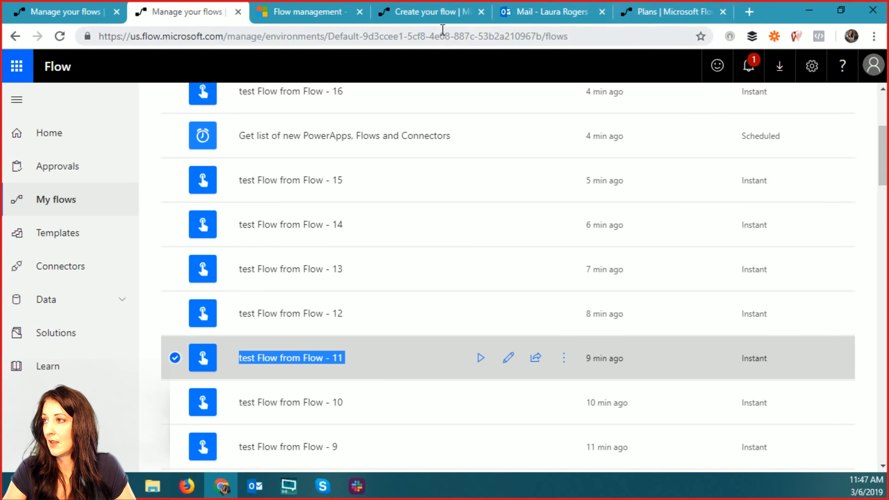
# - Paste 'test Flow from Flow - 11' into the admin step's Flow Name field
pyautogui.click(431, 19)
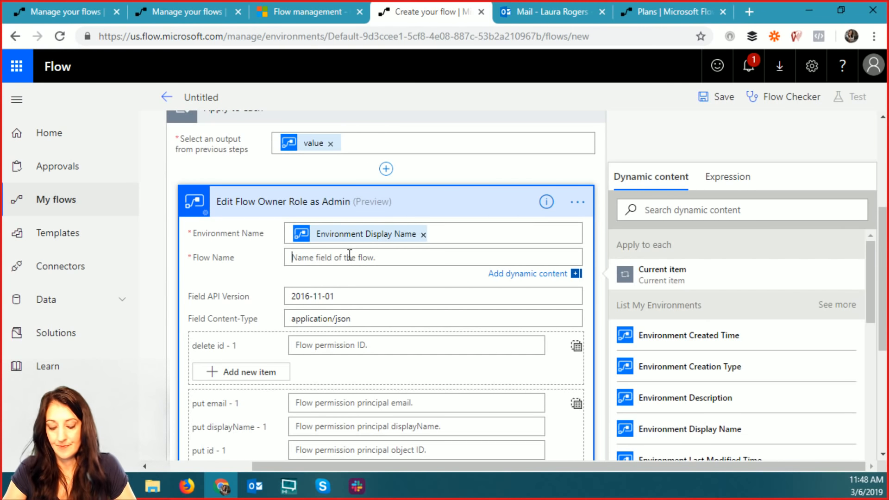
pyautogui.hotkey('ctrl', 'v')
pyautogui.press('BackSpace')
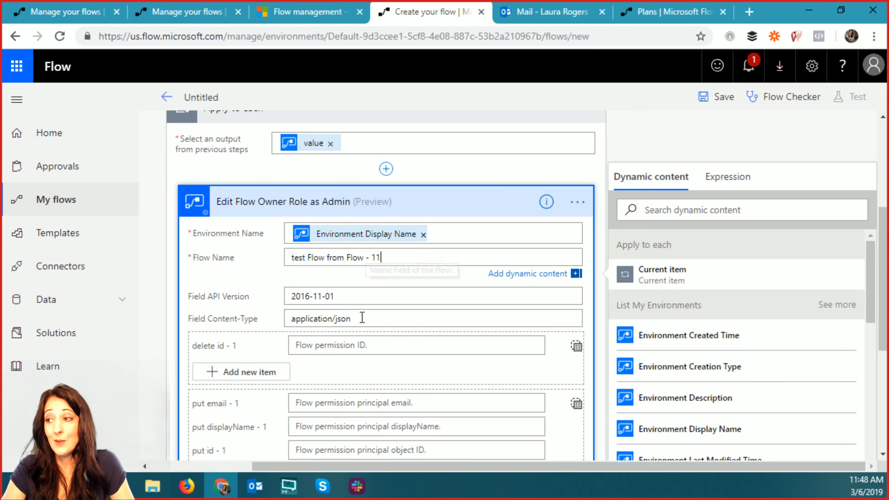
pyautogui.scroll(-2, 413, 355)
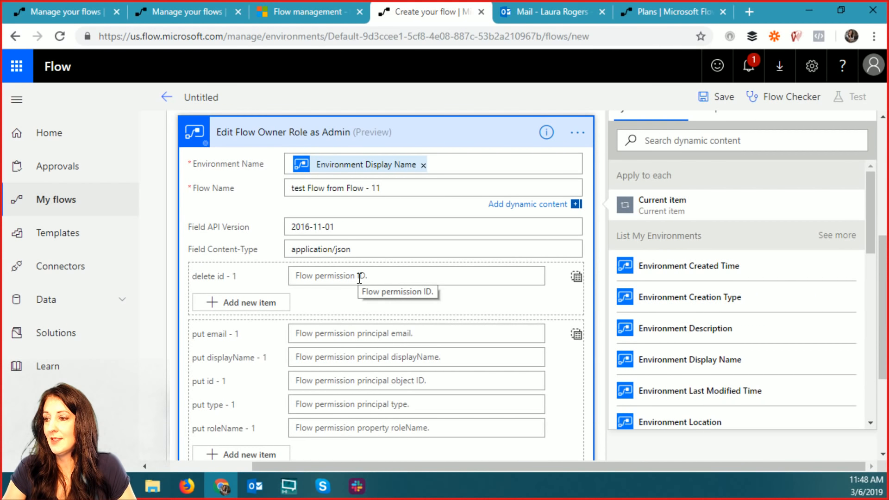
pyautogui.scroll(-2, 359, 279)
pyautogui.scroll(4, 357, 279)
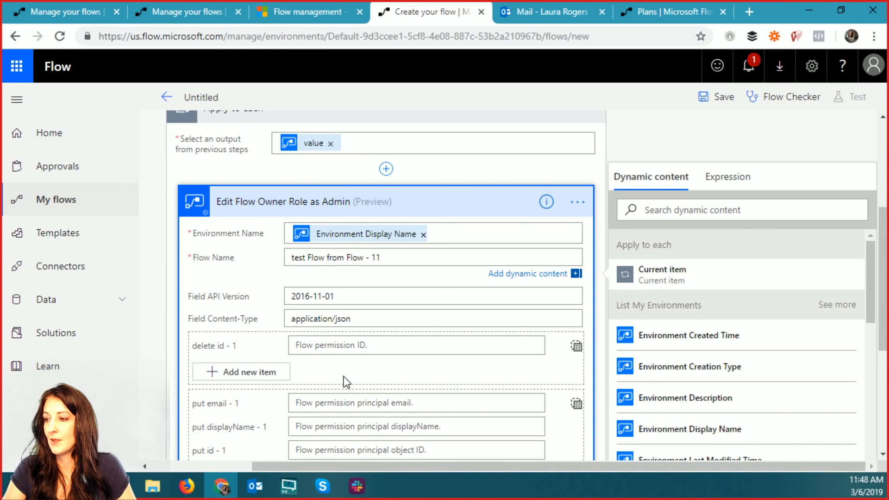
pyautogui.scroll(-2, 345, 376)
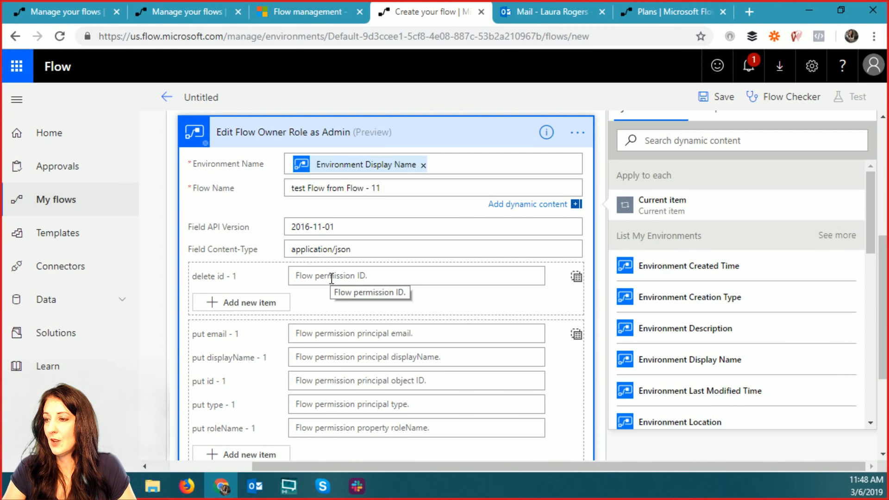
pyautogui.scroll(-2, 345, 284)
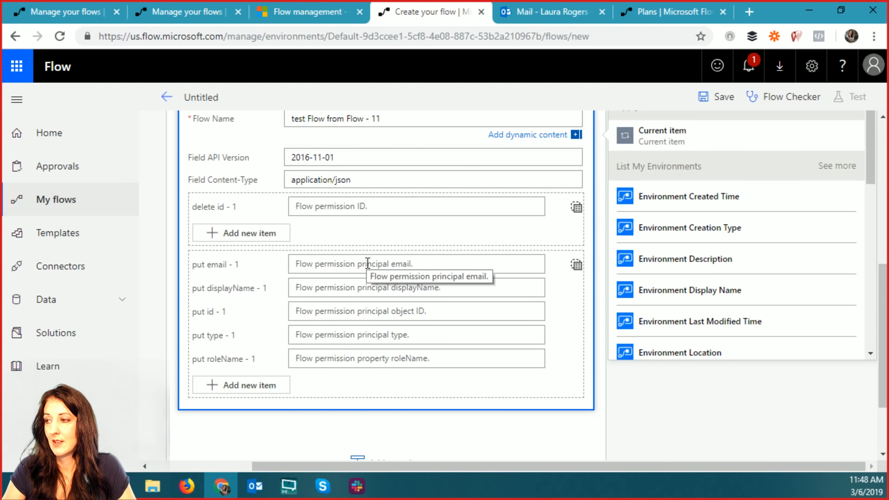
pyautogui.scroll(3, 368, 263)
pyautogui.scroll(5, 366, 263)
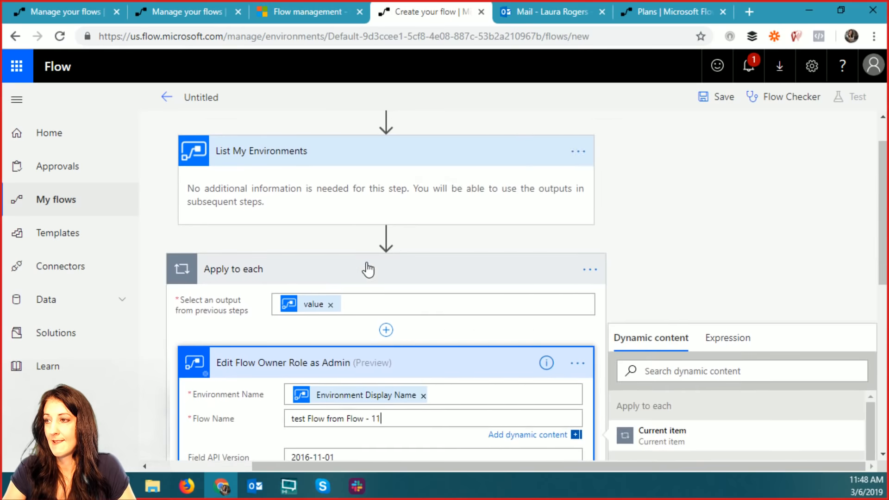
# - Close the dynamic content card and start a new action before Apply to each, searching 'flow get'
pyautogui.click(385, 285)
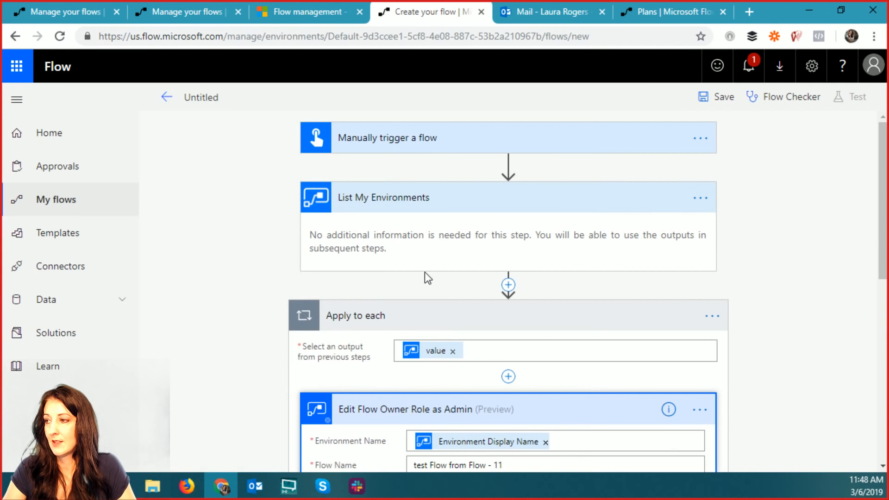
pyautogui.scroll(-1, 430, 287)
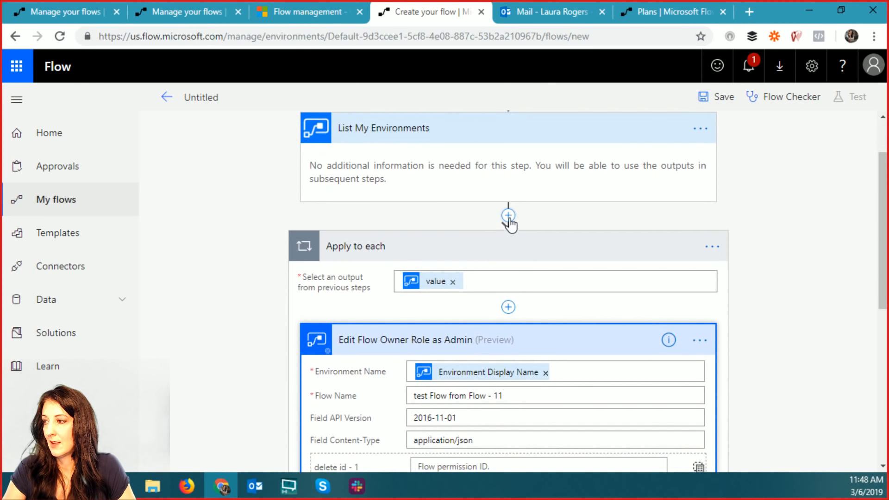
pyautogui.scroll(1, 520, 277)
pyautogui.click(508, 285)
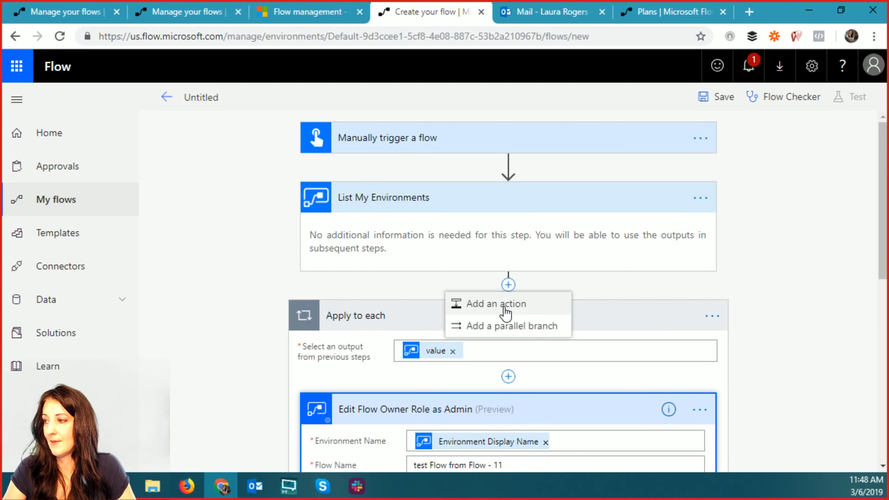
pyautogui.click(502, 305)
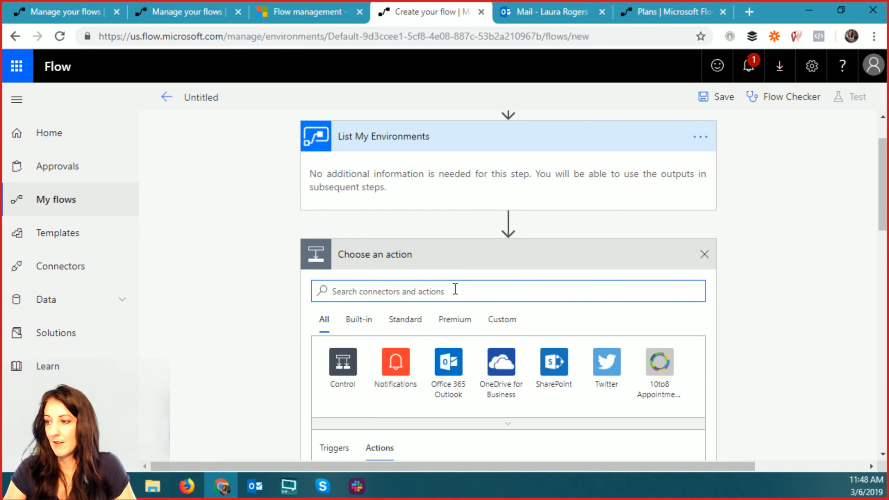
pyautogui.write('flow')
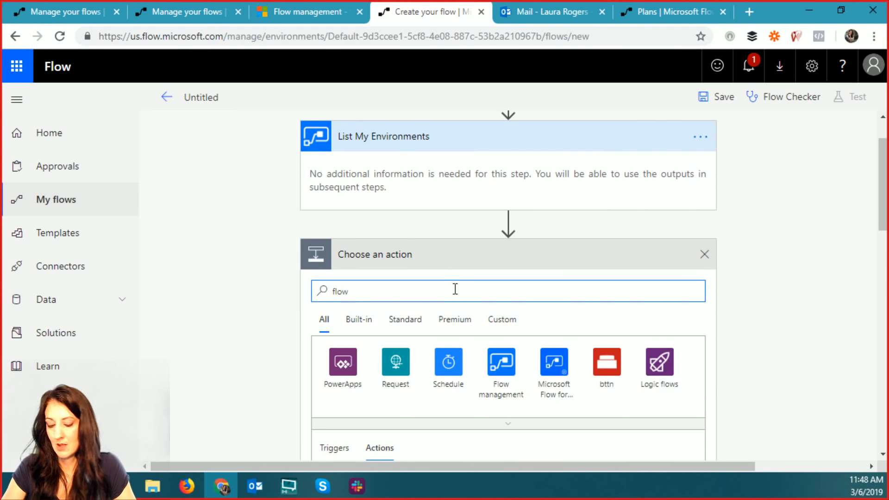
pyautogui.write(' get')
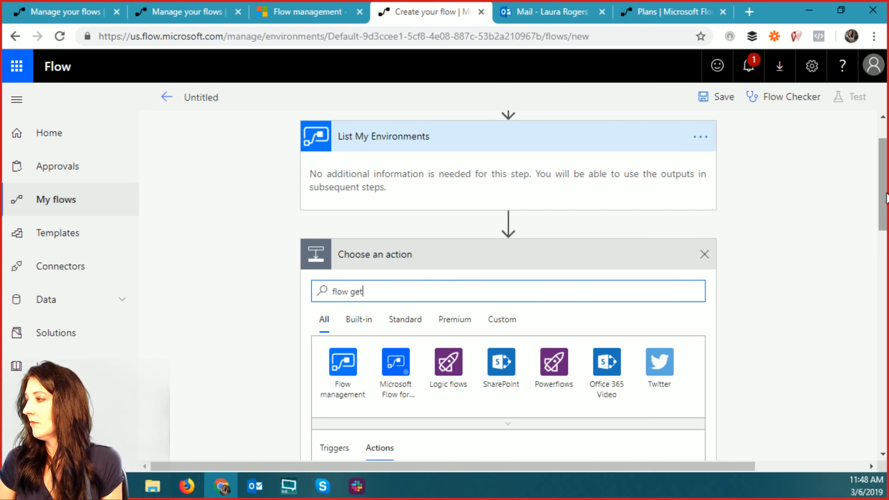
pyautogui.moveTo(886, 194); pyautogui.dragTo(883, 264)
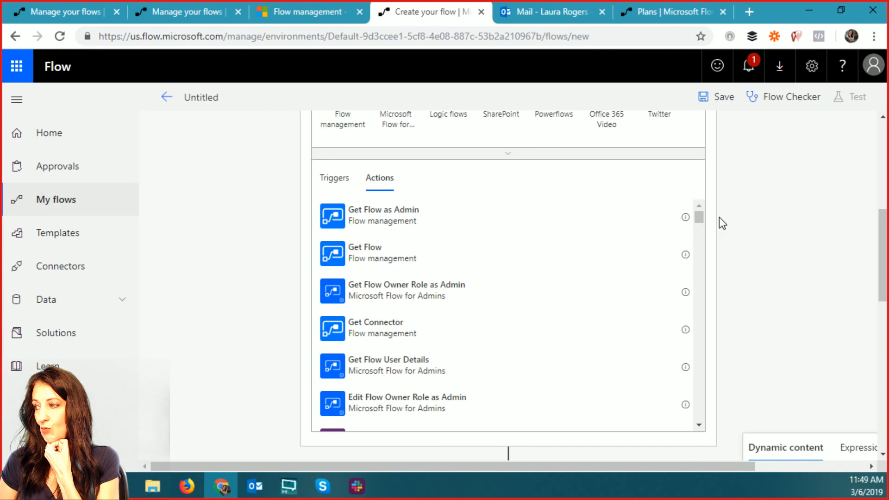
pyautogui.moveTo(698, 216)
pyautogui.mouseDown()
pyautogui.moveTo(698, 233)
pyautogui.moveTo(699, 208)
pyautogui.mouseUp()
pyautogui.scroll(3, 534, 234)
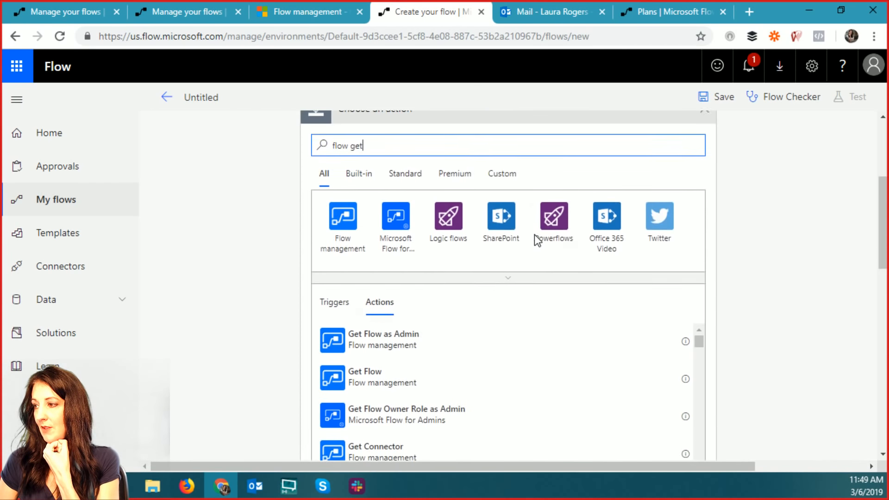
pyautogui.scroll(-10, 765, 282)
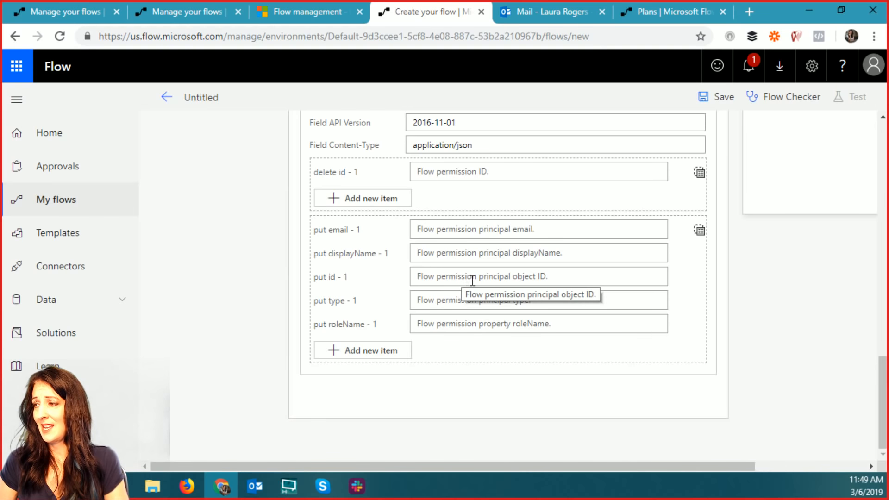
pyautogui.scroll(4, 771, 290)
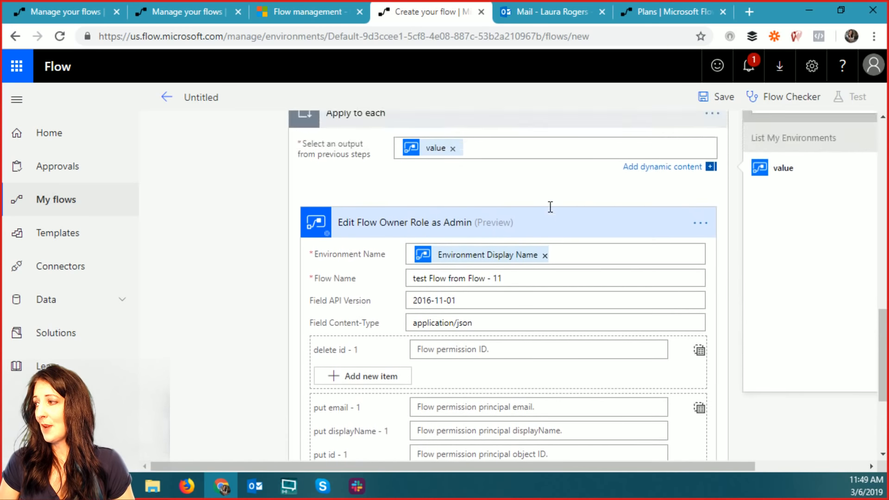
pyautogui.scroll(2, 550, 207)
pyautogui.scroll(4, 508, 237)
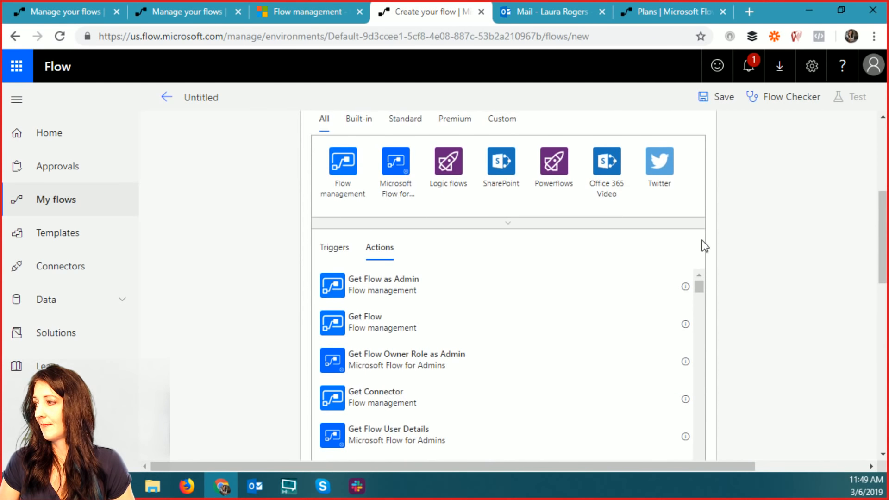
pyautogui.scroll(5, 722, 204)
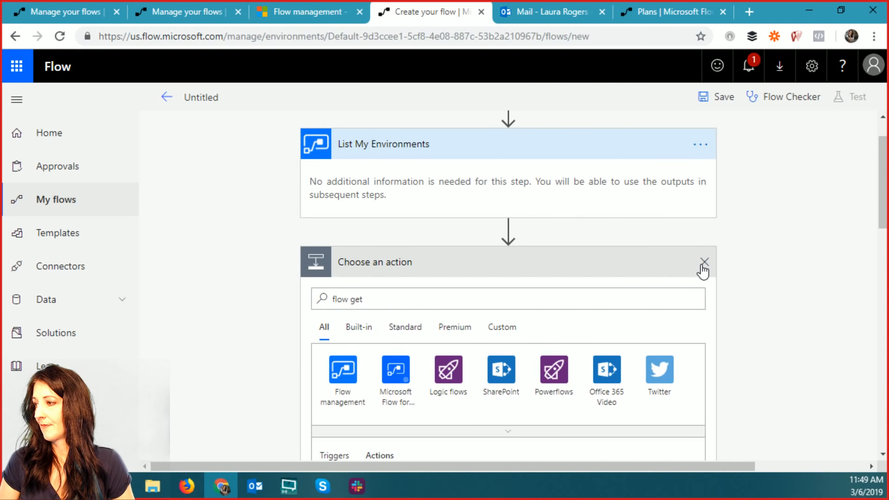
# - Discard the empty picker and add Office 365 Users Get my profile (V2) after List My Environments
pyautogui.click(704, 271)
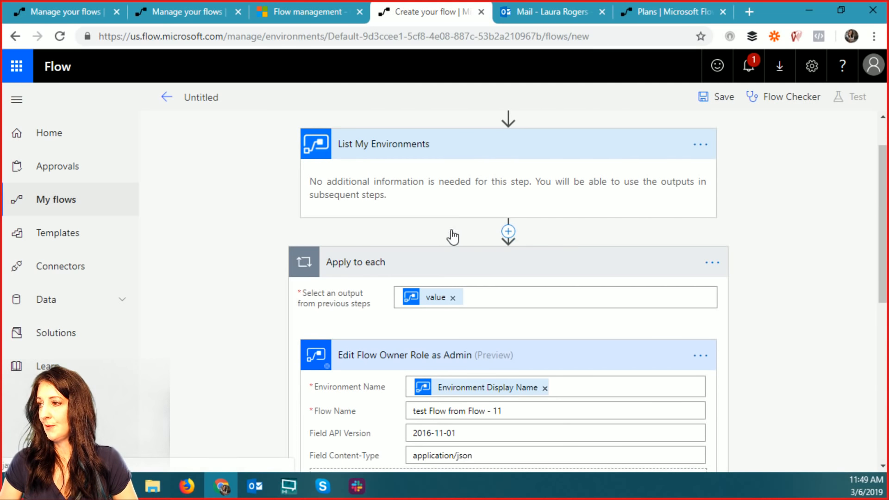
pyautogui.click(453, 235)
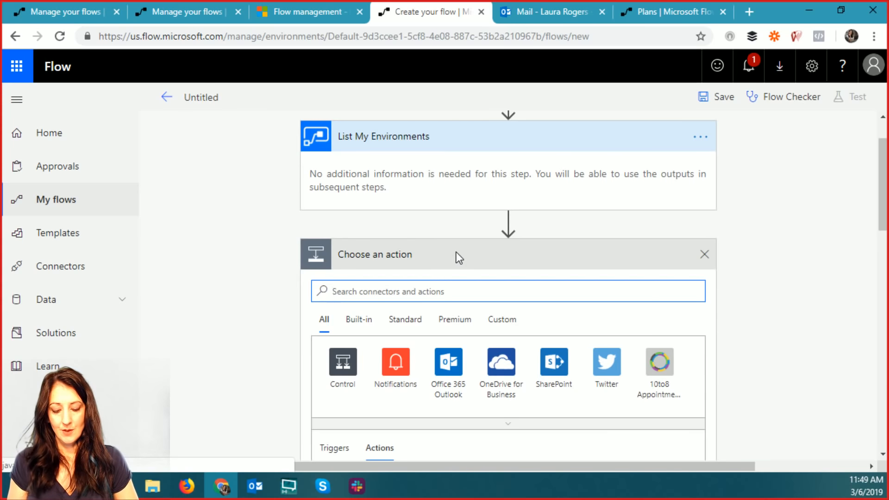
pyautogui.write('user')
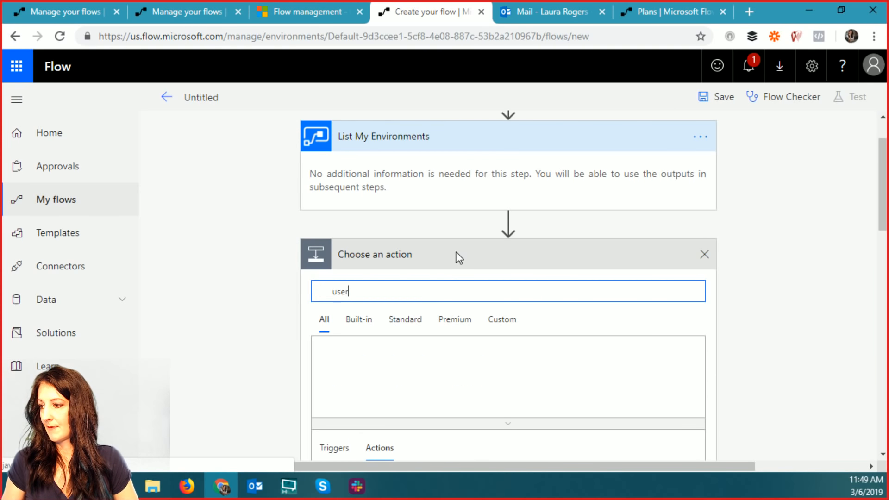
pyautogui.click(335, 369)
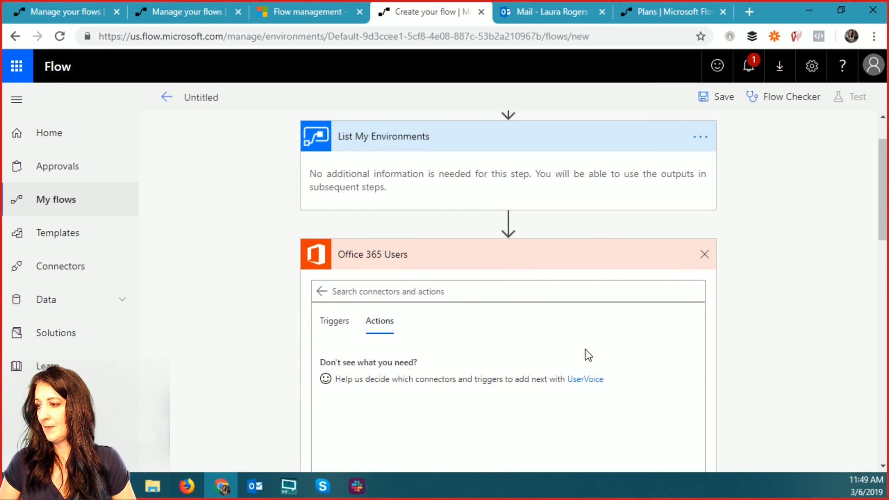
pyautogui.scroll(-3, 693, 355)
pyautogui.scroll(-2, 732, 377)
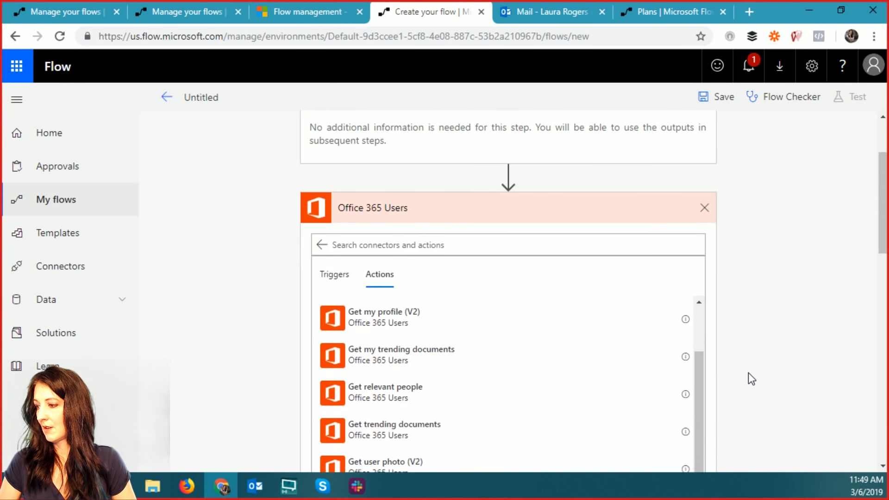
pyautogui.moveTo(696, 366); pyautogui.dragTo(709, 448)
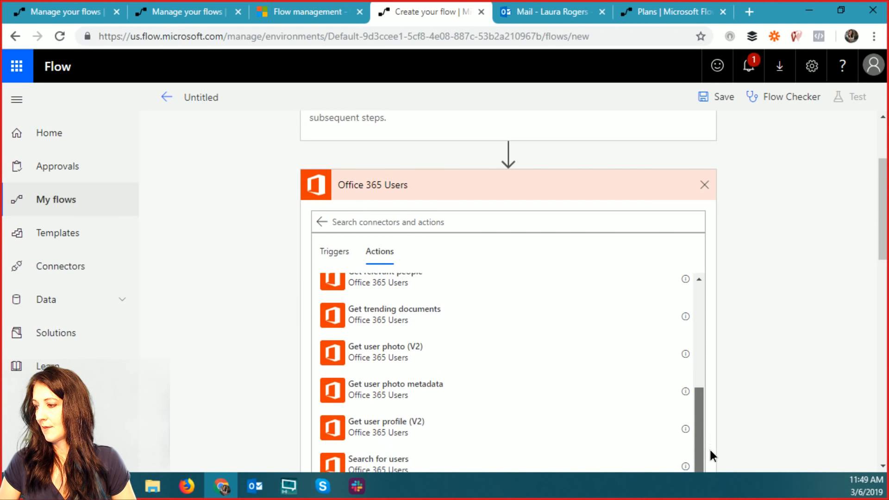
pyautogui.scroll(-3, 743, 399)
pyautogui.moveTo(701, 358); pyautogui.dragTo(697, 257)
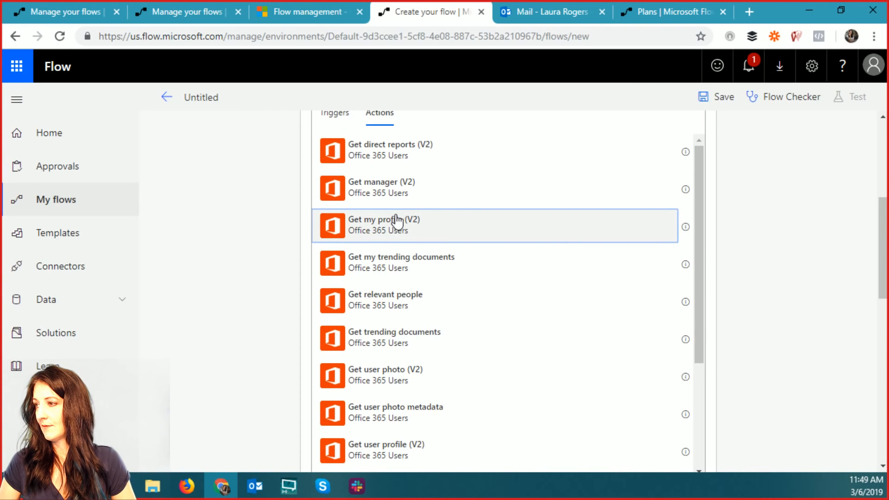
pyautogui.click(676, 225)
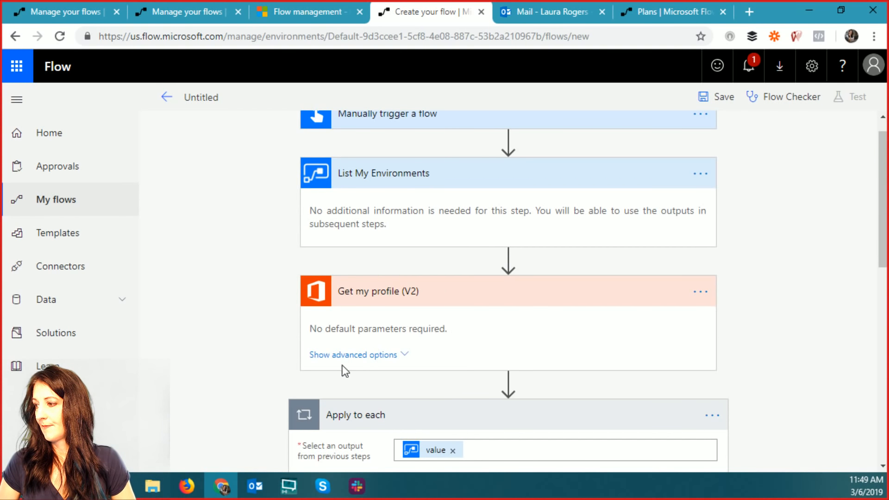
# - Fill put email and put displayName with the profile's Mail and Display Name
pyautogui.scroll(-6, 695, 329)
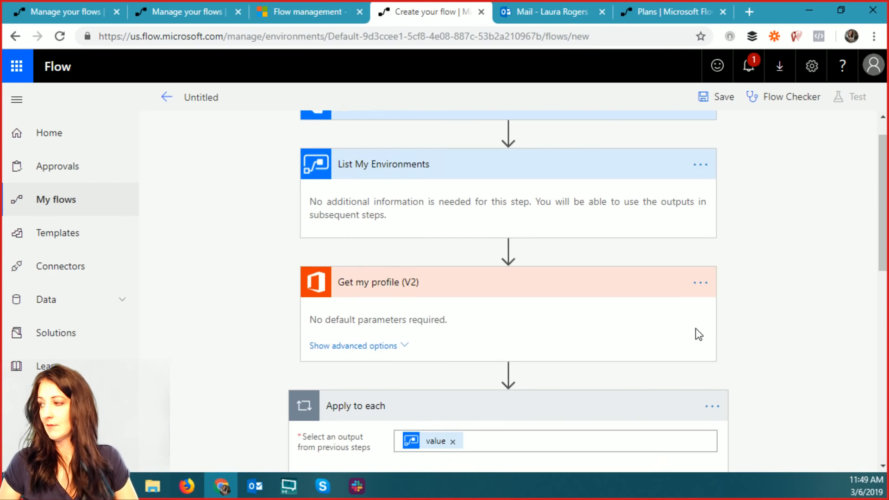
pyautogui.scroll(-4, 697, 329)
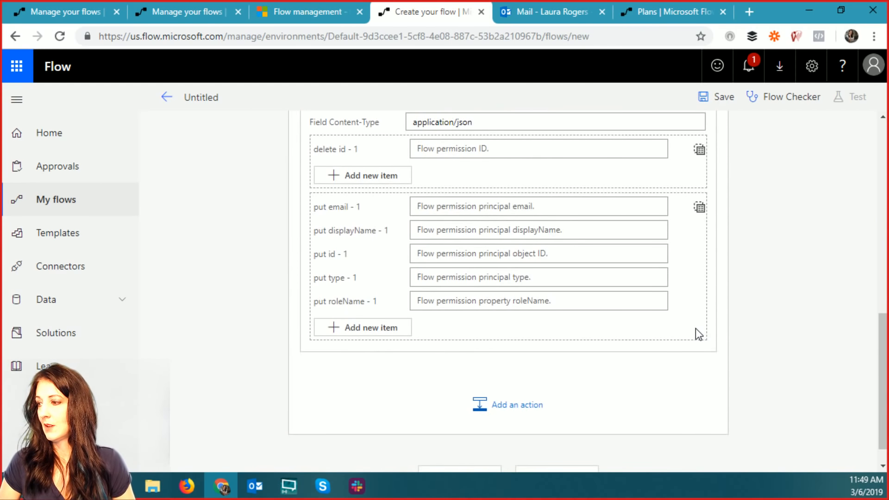
pyautogui.scroll(3, 696, 330)
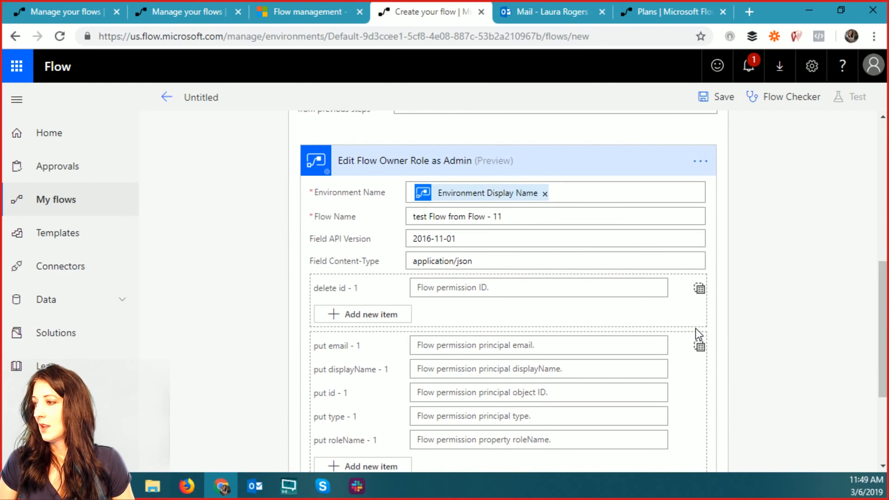
pyautogui.click(455, 344)
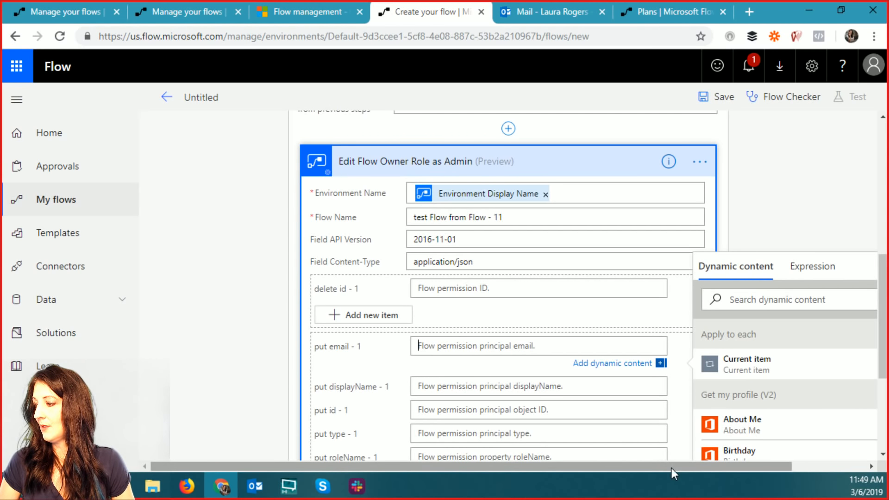
pyautogui.moveTo(671, 468); pyautogui.dragTo(743, 466)
pyautogui.scroll(-1, 811, 394)
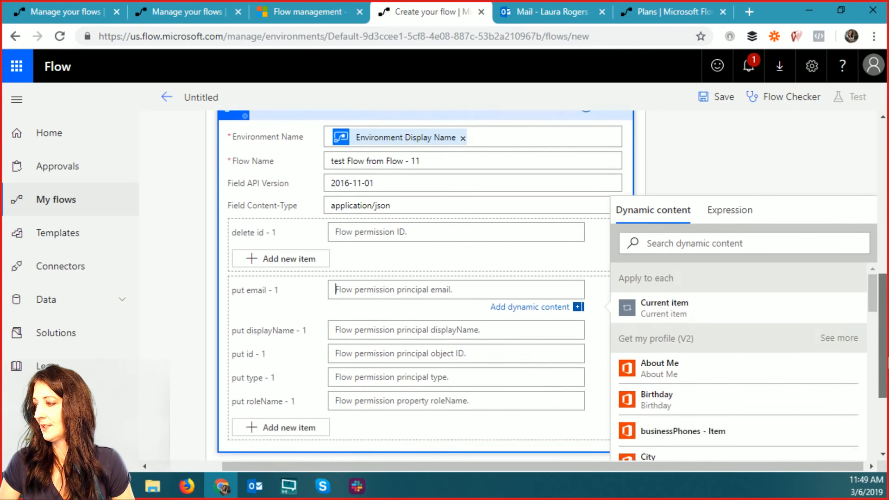
pyautogui.moveTo(887, 358); pyautogui.dragTo(887, 370)
pyautogui.moveTo(872, 262); pyautogui.dragTo(882, 320)
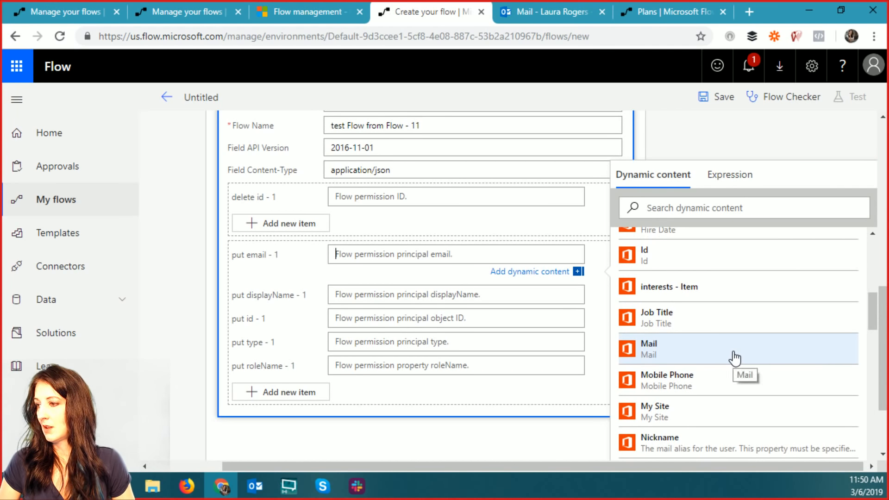
pyautogui.click(735, 358)
pyautogui.click(368, 298)
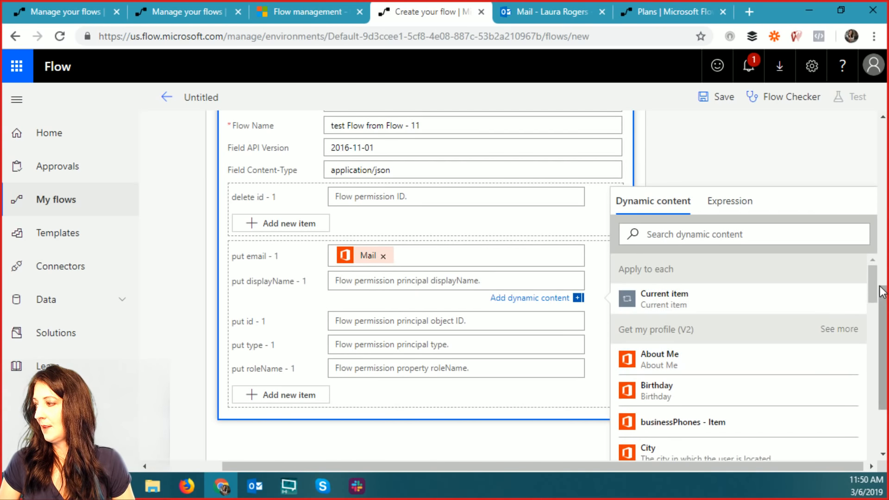
pyautogui.moveTo(873, 279); pyautogui.dragTo(877, 306)
pyautogui.click(690, 388)
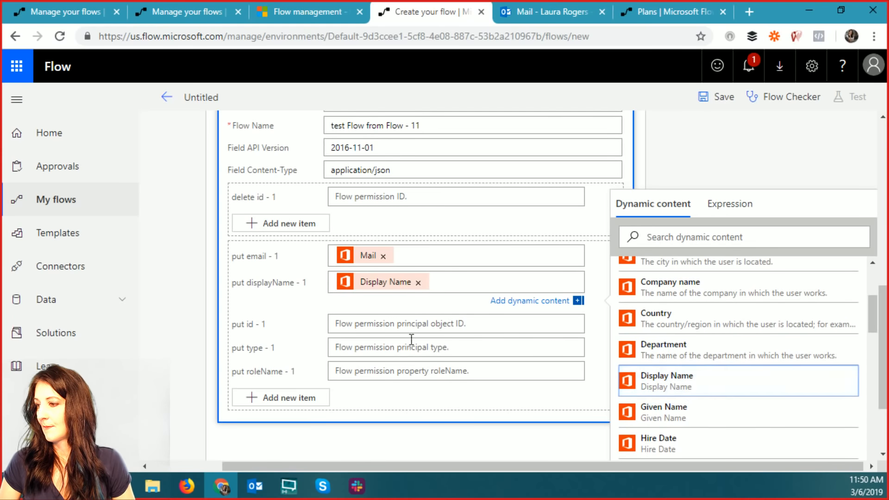
# - Fill put id with the profile's Id, set type and roleName to Owner, and save
pyautogui.click(376, 323)
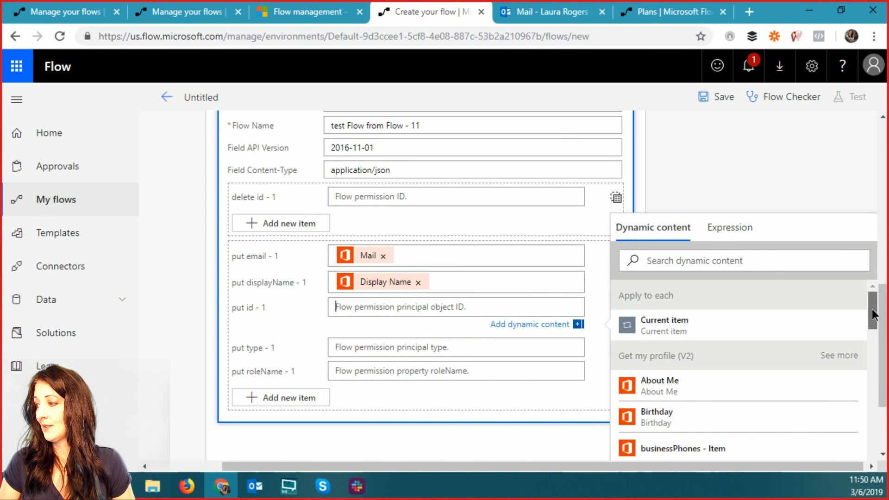
pyautogui.click(852, 357)
pyautogui.moveTo(874, 307); pyautogui.dragTo(876, 355)
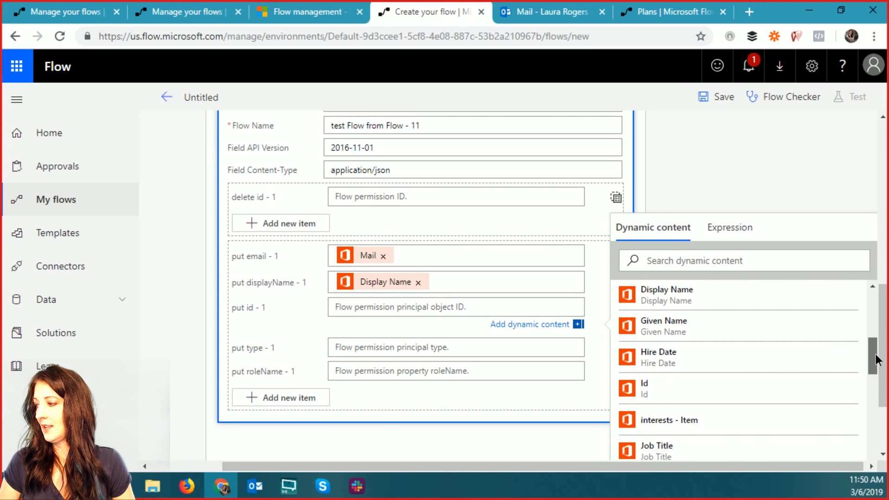
pyautogui.click(661, 394)
pyautogui.click(370, 351)
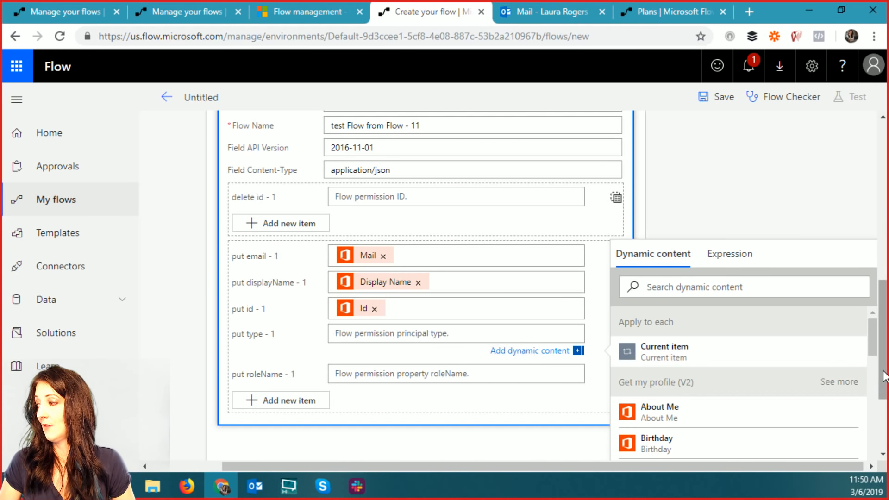
pyautogui.scroll(-2, 882, 370)
pyautogui.scroll(-1, 429, 227)
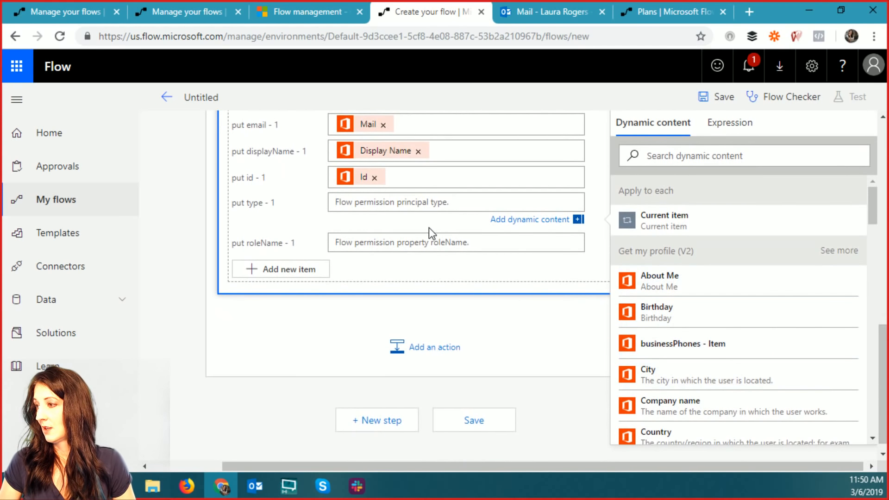
pyautogui.write('Owner')
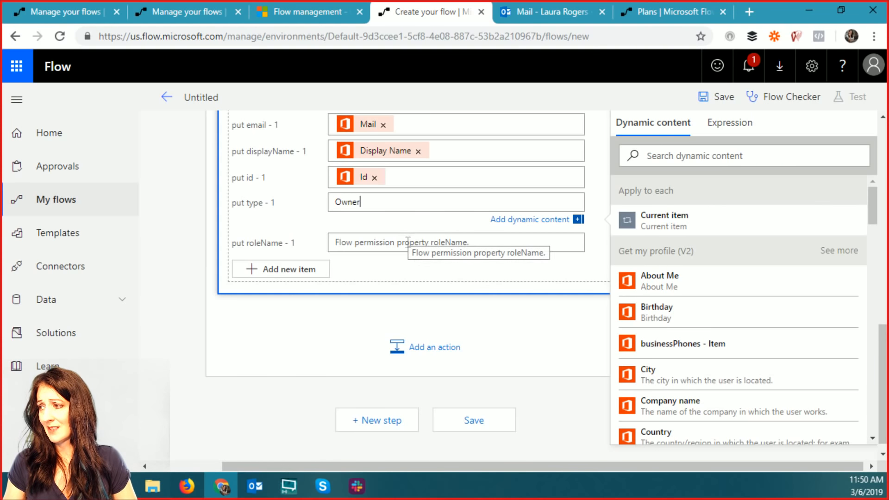
pyautogui.click(409, 241)
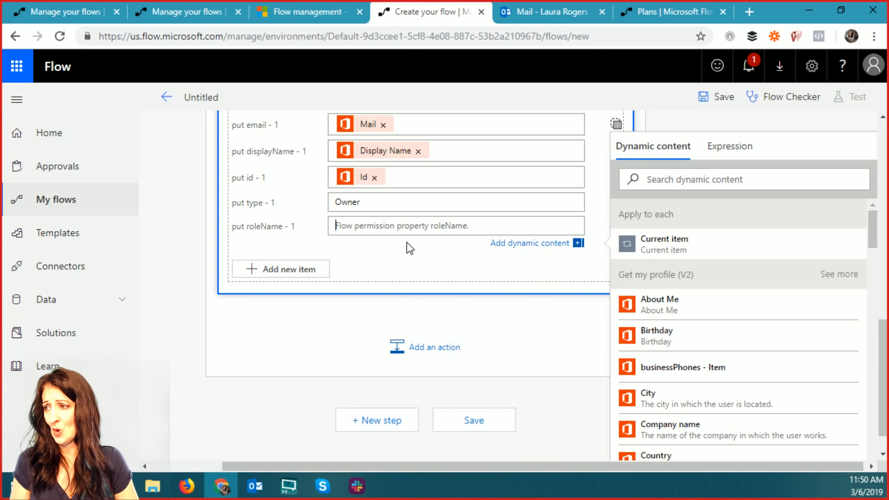
pyautogui.write('Owner')
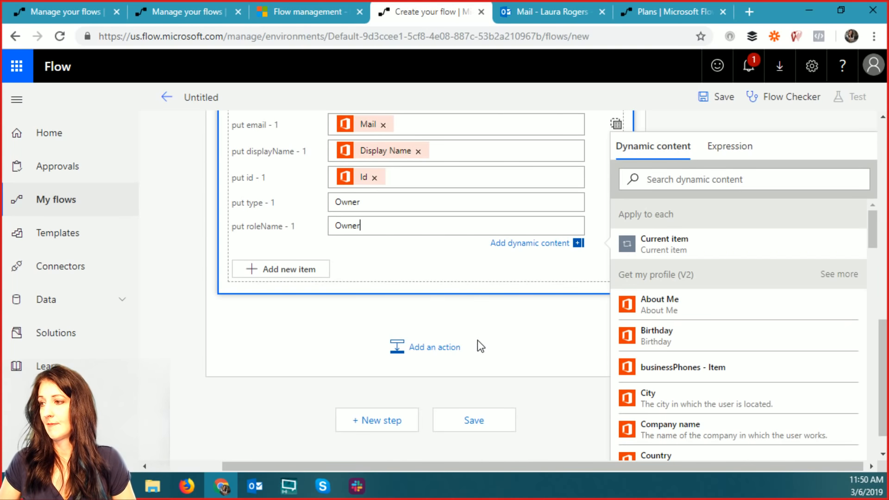
pyautogui.click(502, 421)
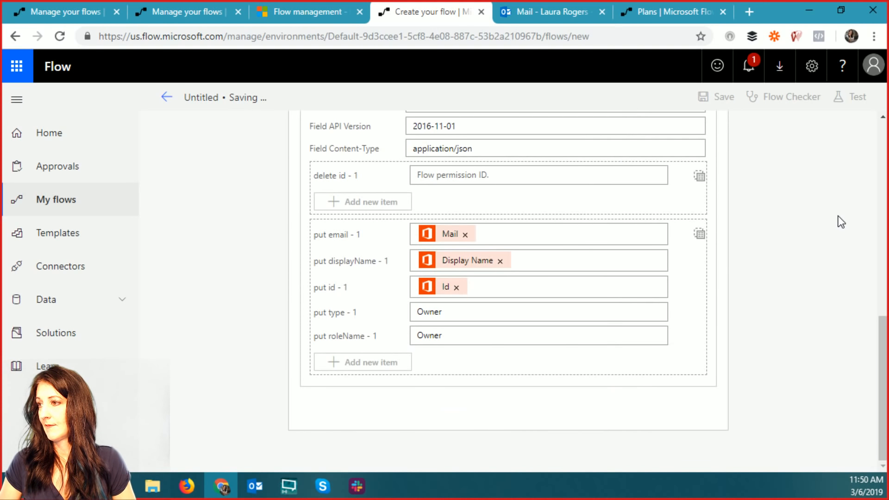
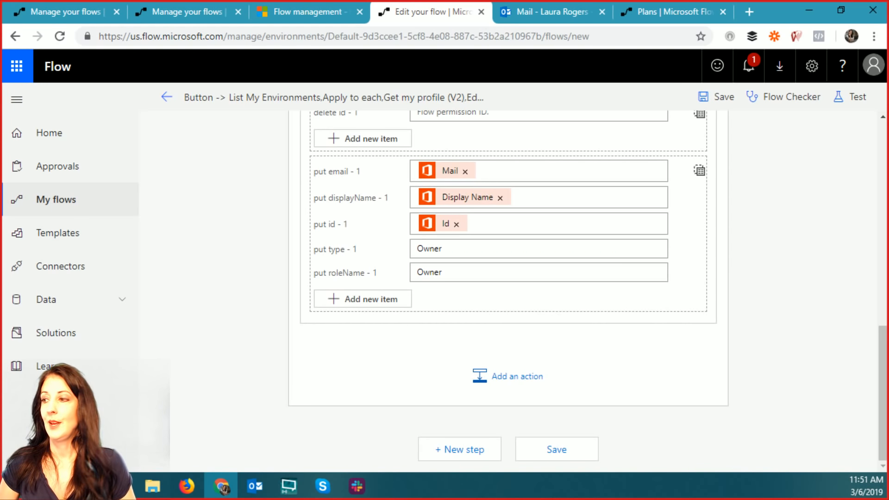
# - Cancel the test, save the button flow, and leave the editor for its details page
pyautogui.click(854, 97)
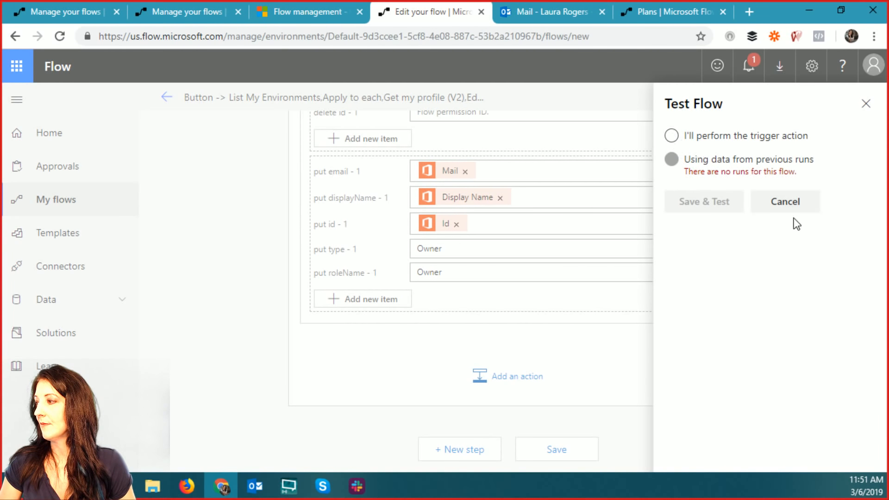
pyautogui.click(790, 204)
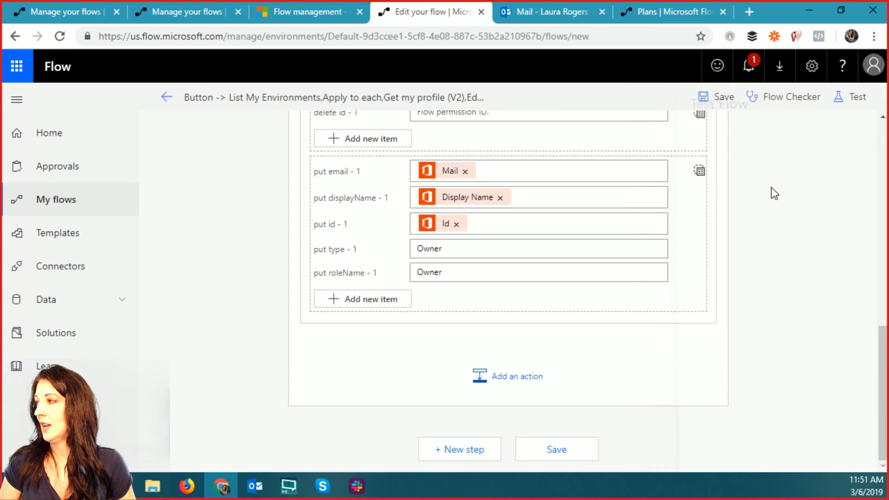
pyautogui.click(165, 97)
pyautogui.click(541, 159)
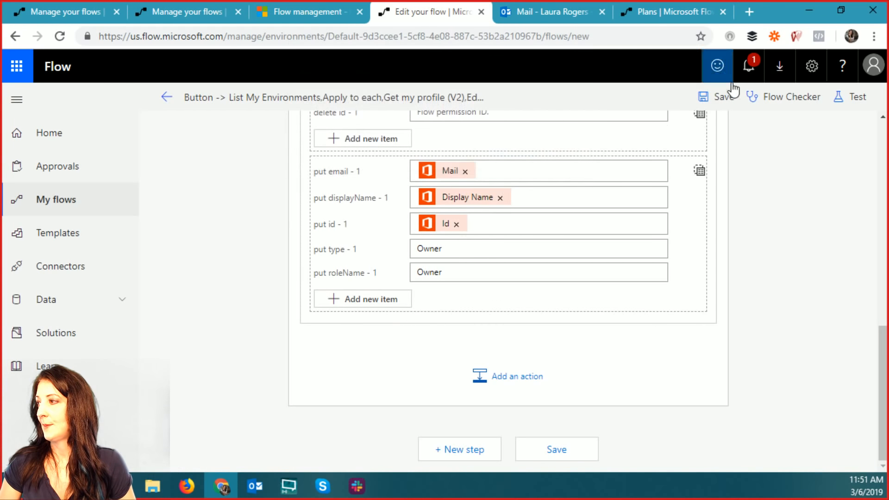
pyautogui.click(717, 96)
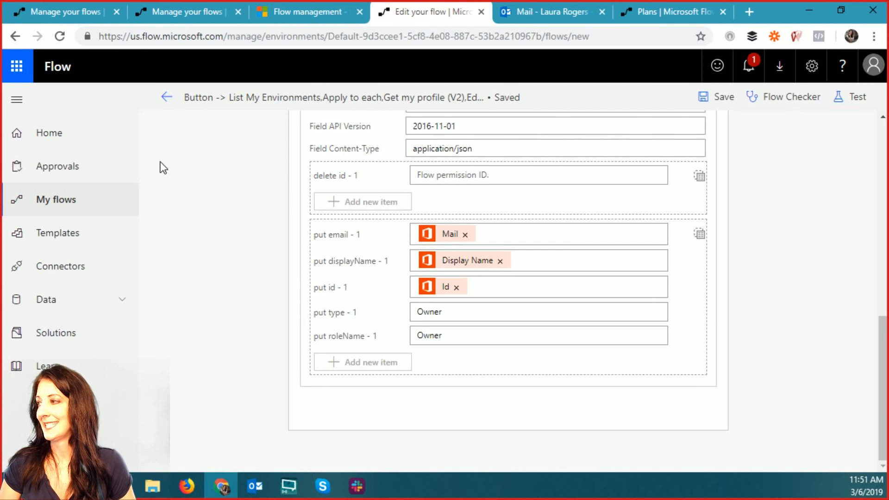
pyautogui.click(165, 97)
pyautogui.click(511, 157)
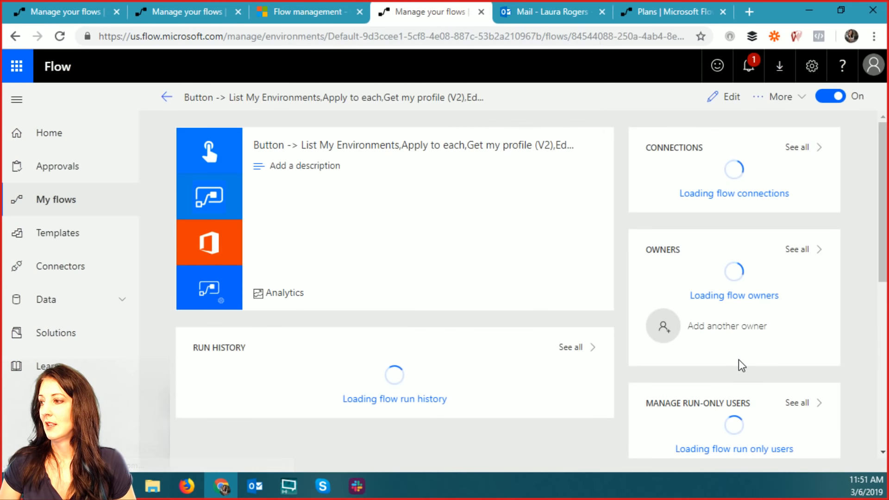
# - Run the button flow manually with Run now and open the latest run from Run history
pyautogui.click(793, 100)
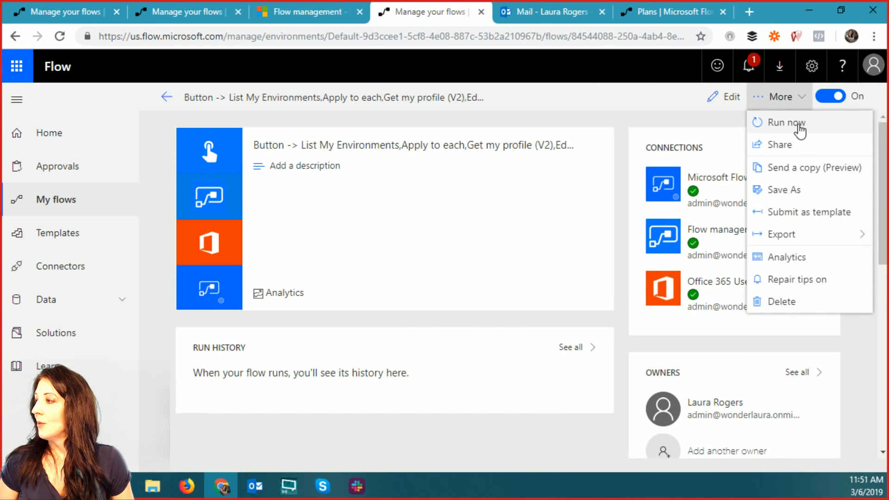
pyautogui.click(799, 124)
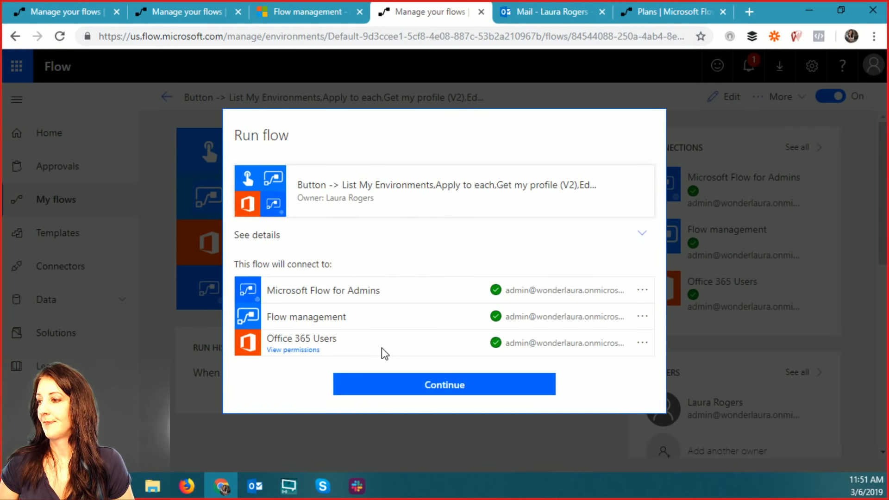
pyautogui.click(438, 384)
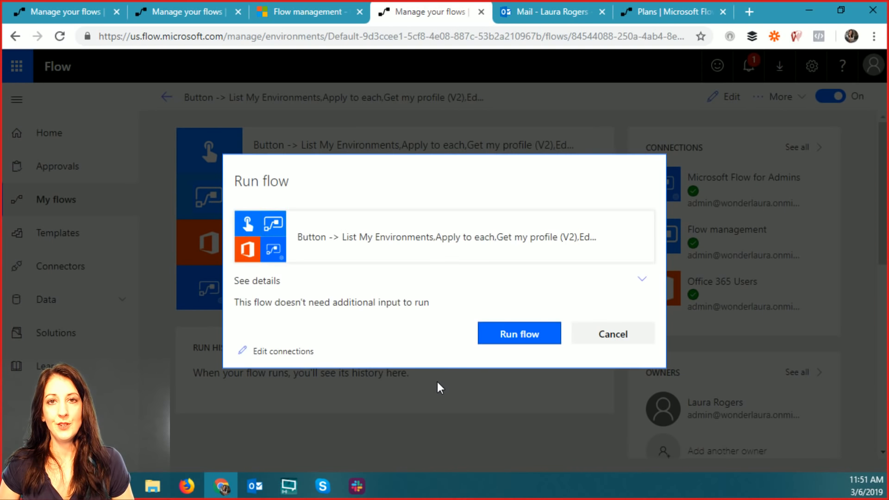
pyautogui.click(529, 345)
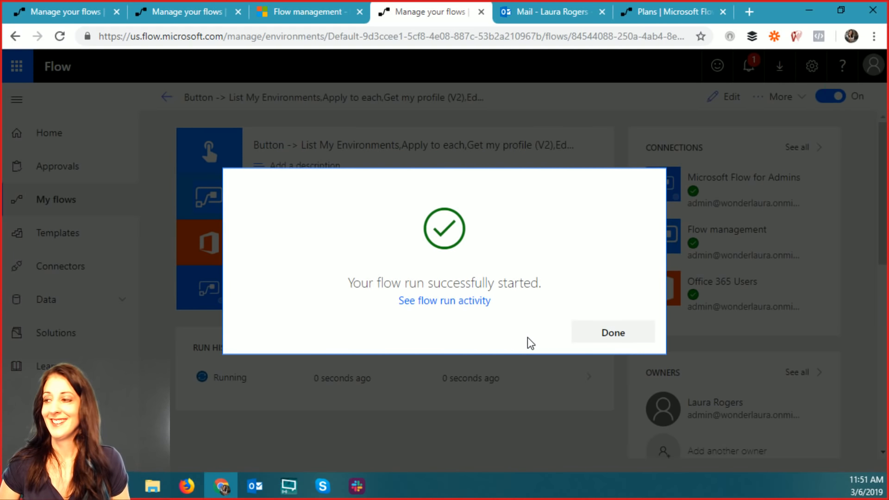
pyautogui.click(601, 340)
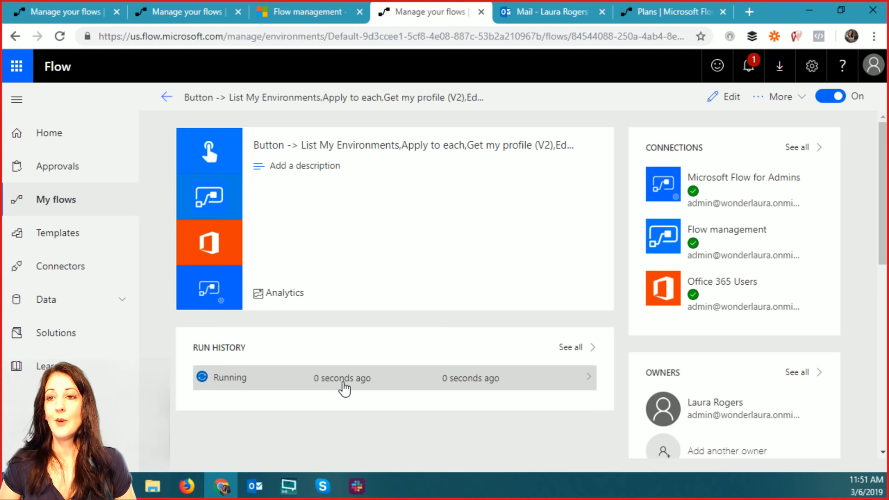
pyautogui.click(344, 388)
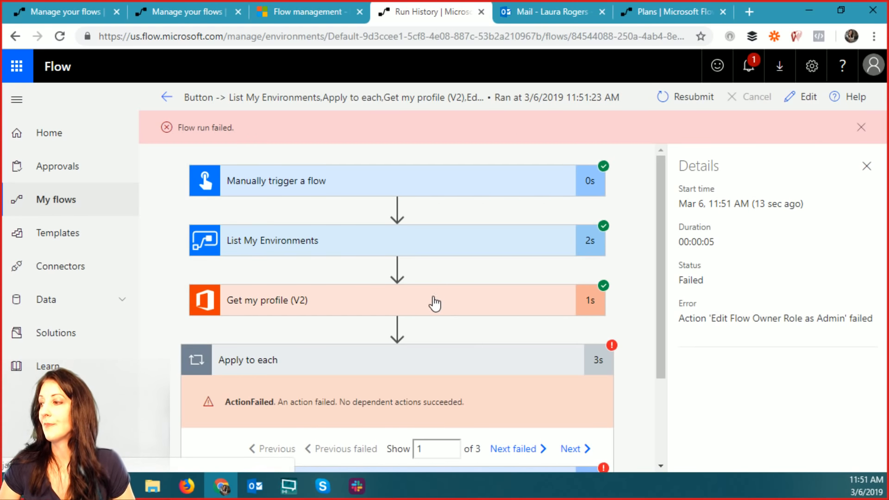
pyautogui.scroll(-3, 394, 340)
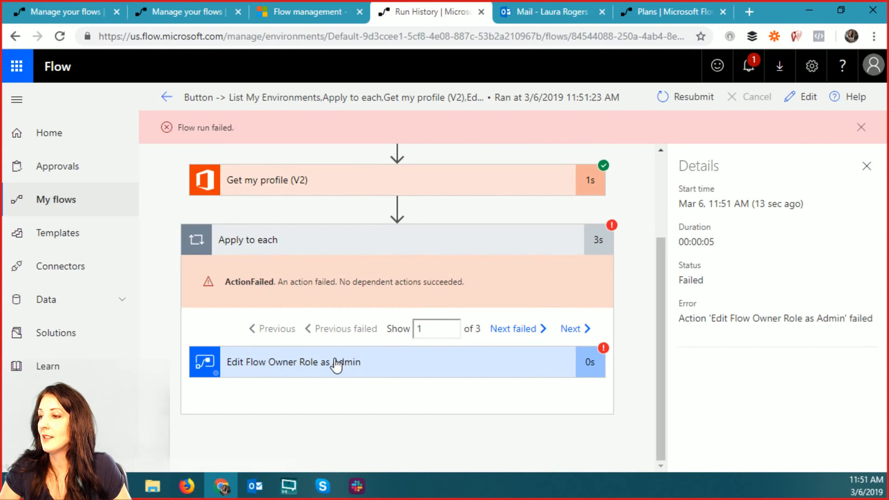
pyautogui.click(400, 370)
pyautogui.scroll(-5, 524, 407)
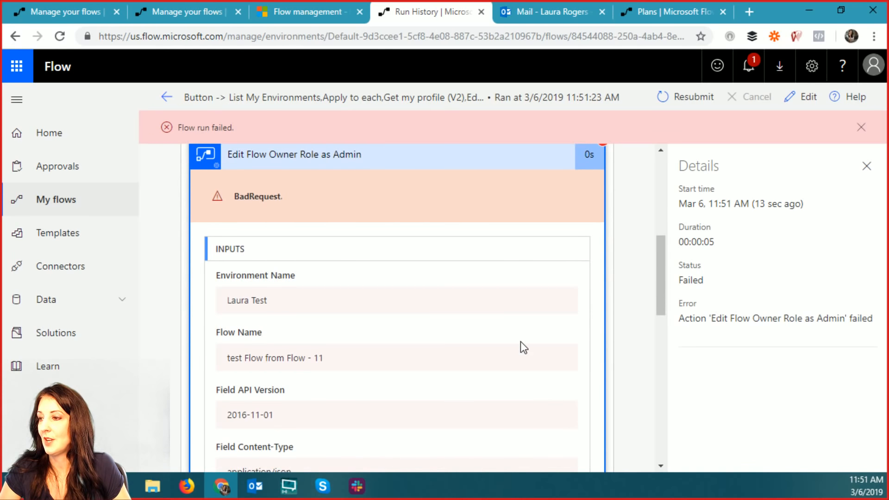
pyautogui.scroll(-2, 519, 343)
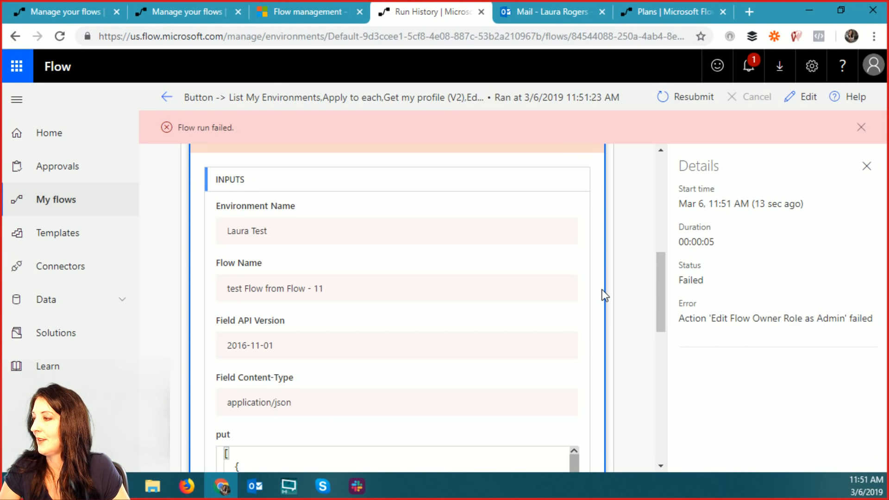
pyautogui.scroll(-3, 417, 348)
pyautogui.scroll(-8, 383, 342)
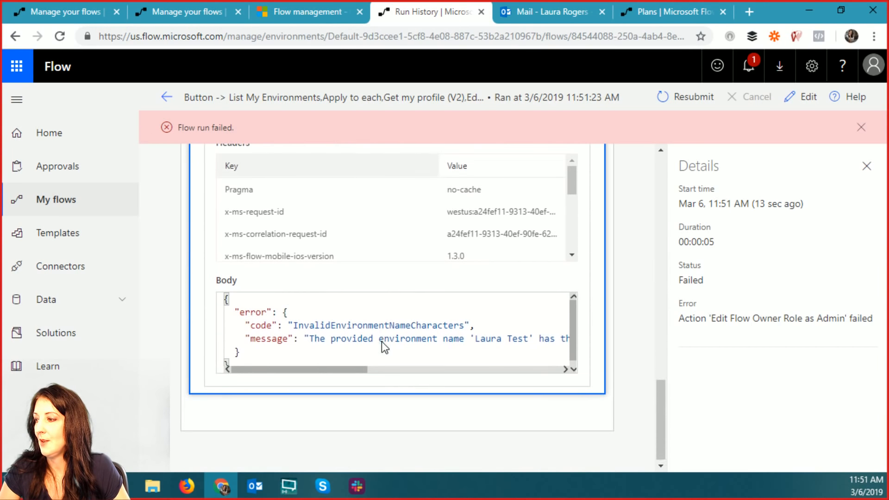
pyautogui.moveTo(344, 367); pyautogui.dragTo(264, 366)
pyautogui.scroll(15, 596, 345)
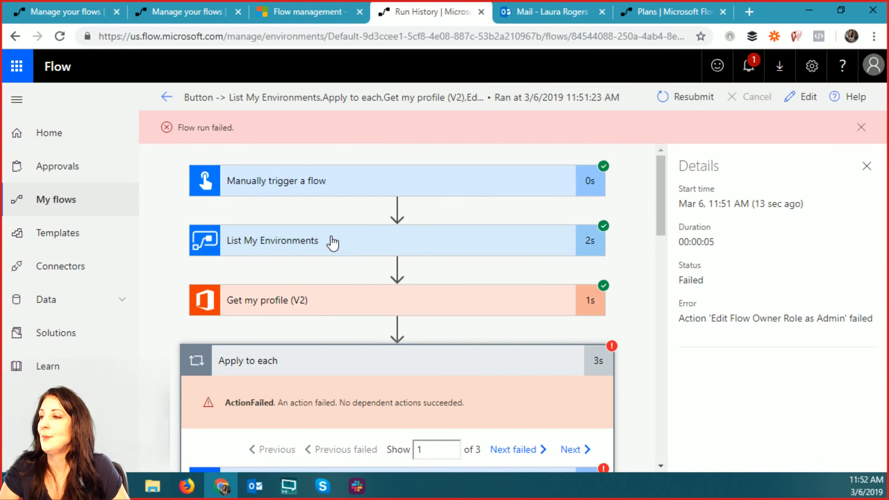
# - Expand List My Environments in the run, select the environment's displayName value, and reopen the editor
pyautogui.click(332, 243)
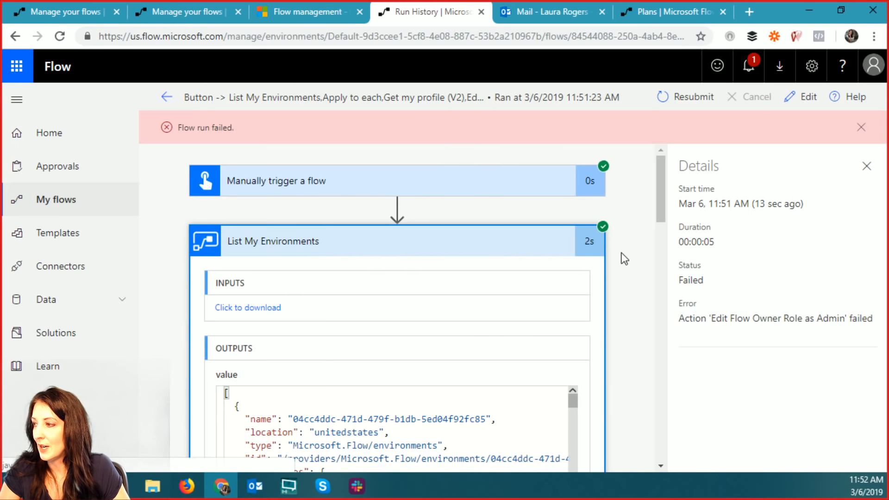
pyautogui.moveTo(660, 207); pyautogui.dragTo(684, 230)
pyautogui.moveTo(570, 262); pyautogui.dragTo(573, 270)
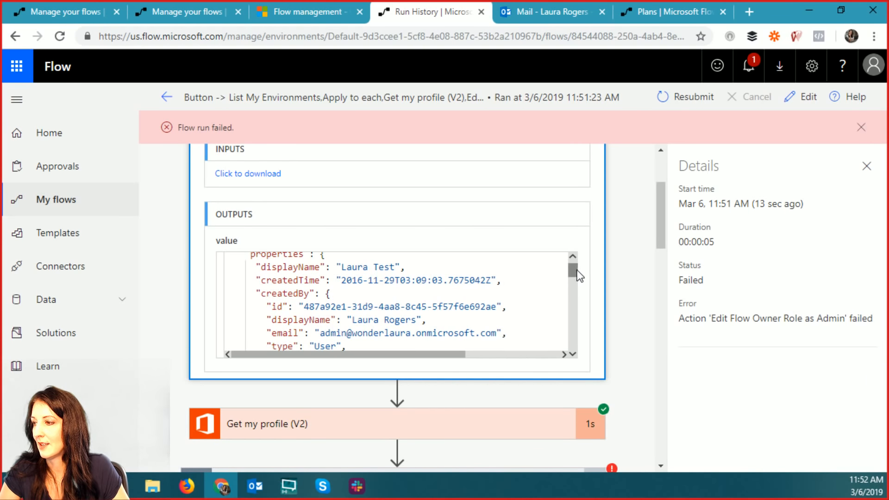
pyautogui.moveTo(579, 269); pyautogui.dragTo(570, 316)
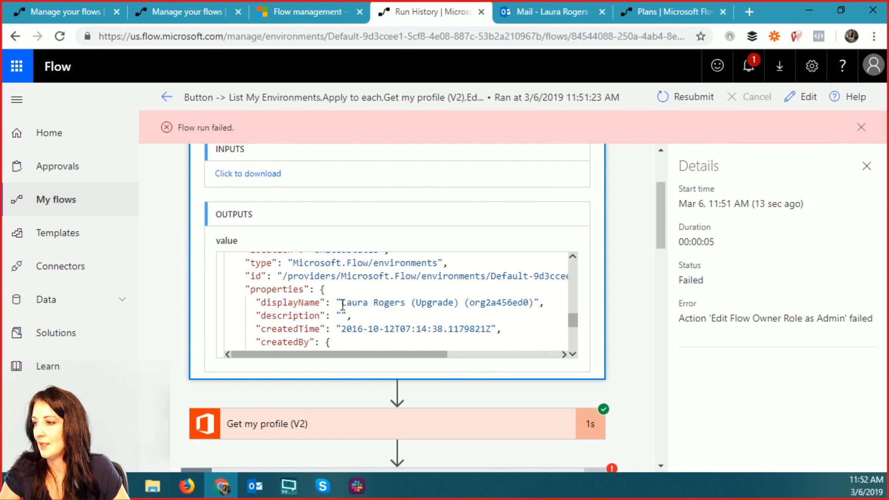
pyautogui.moveTo(342, 303); pyautogui.dragTo(538, 309)
pyautogui.hotkey('ctrl', 'c')
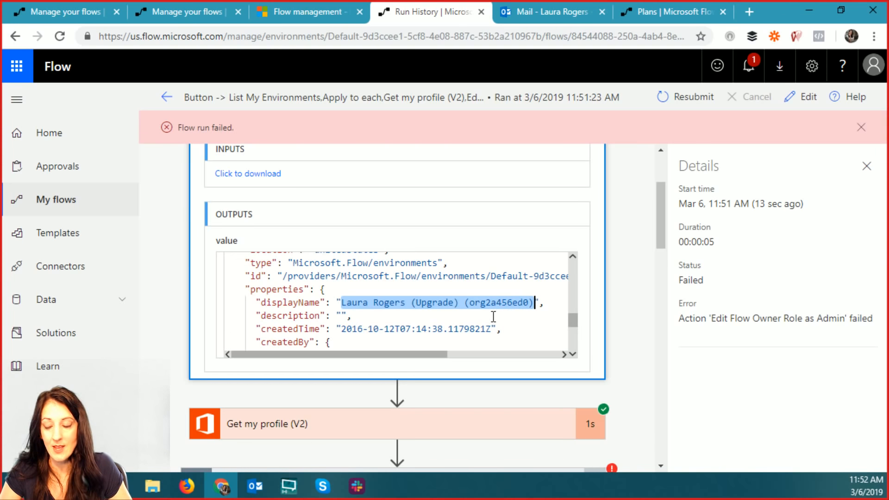
pyautogui.click(802, 99)
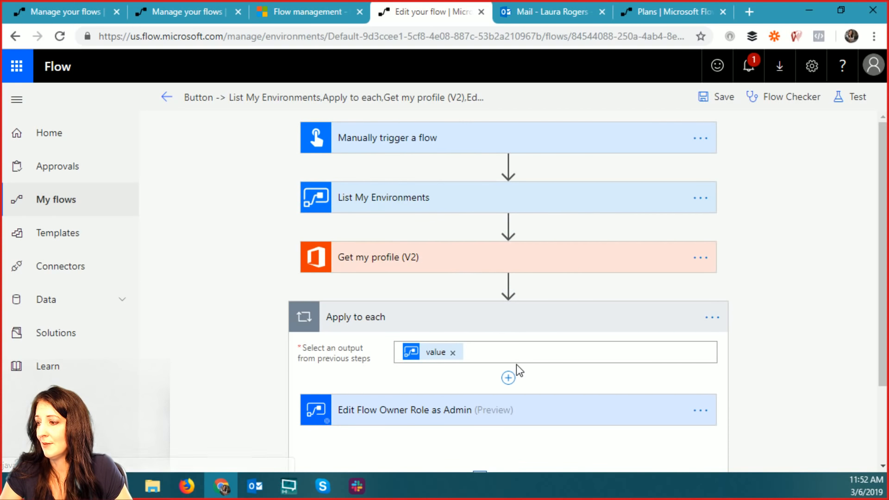
# - Paste the environment display name into Environment Name and move the owner-role action after Get my profile
pyautogui.scroll(-2, 516, 365)
pyautogui.scroll(2, 626, 180)
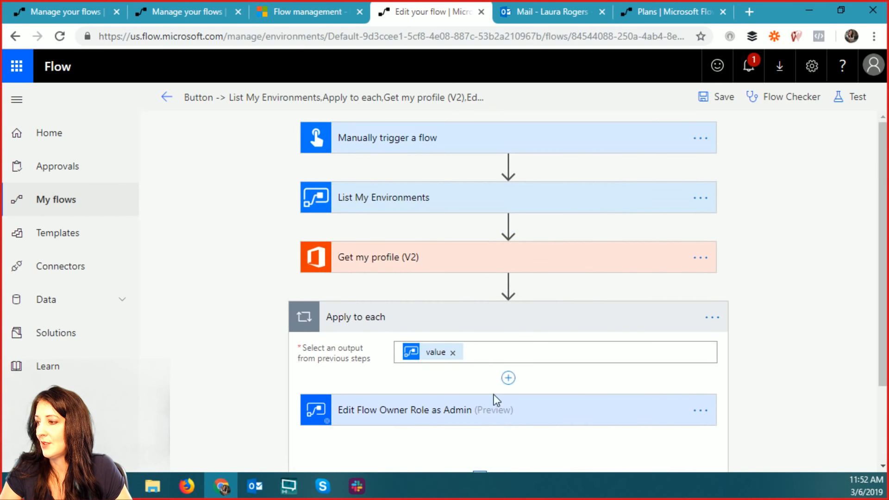
pyautogui.click(473, 413)
pyautogui.scroll(-3, 548, 395)
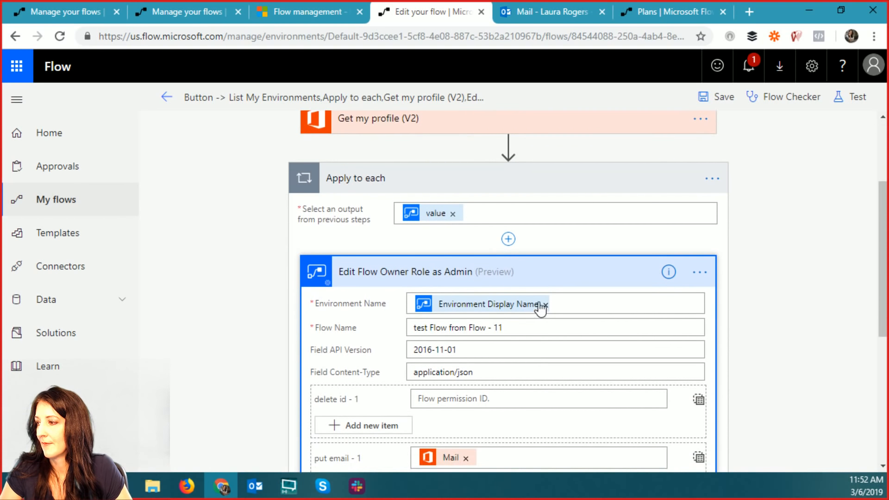
pyautogui.click(545, 305)
pyautogui.hotkey('ctrl', 'v')
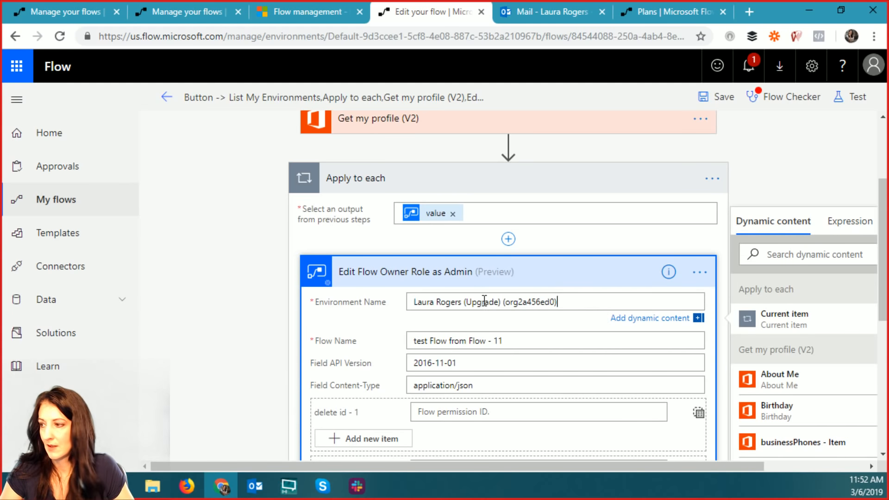
pyautogui.scroll(3, 561, 240)
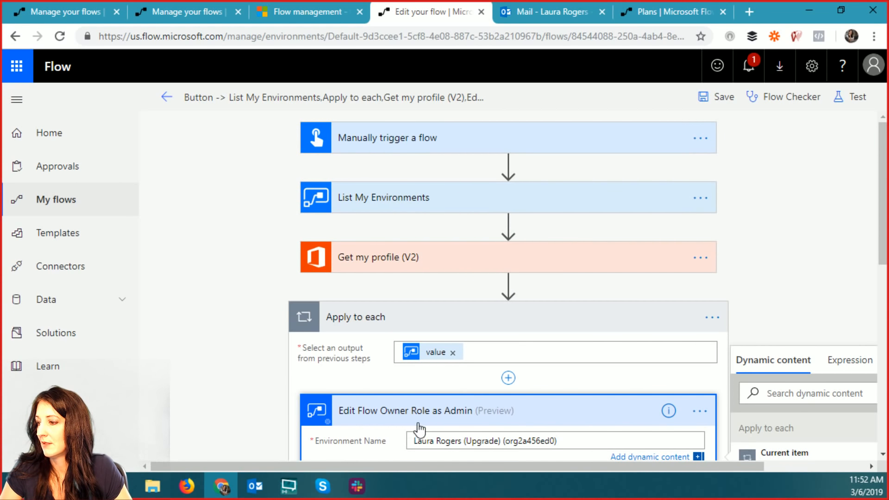
pyautogui.moveTo(420, 419); pyautogui.dragTo(476, 289)
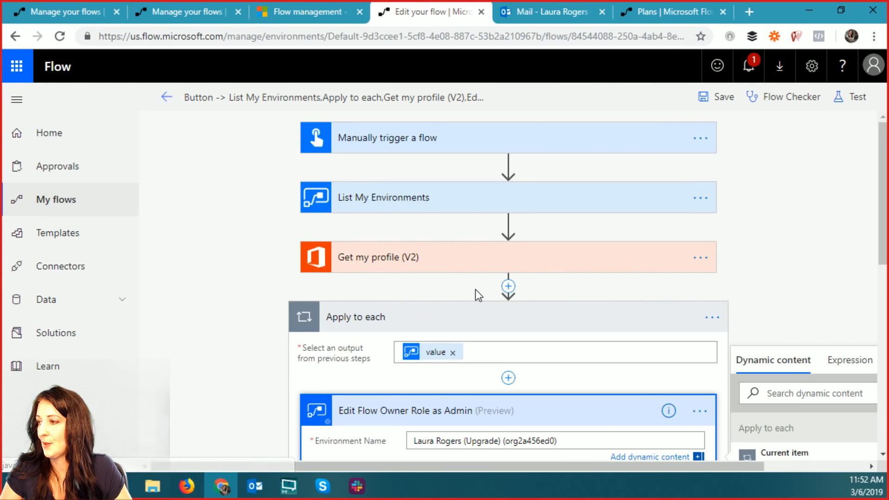
# - Delete the Apply to each step from the flow
pyautogui.click(700, 198)
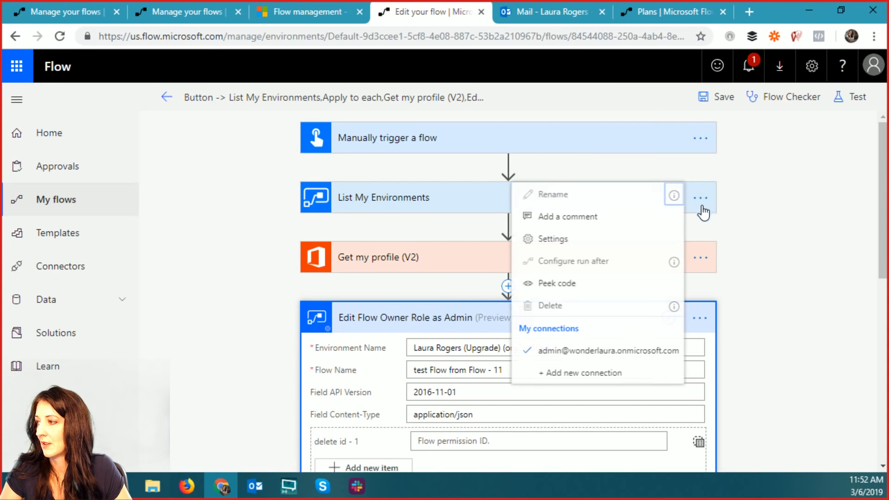
pyautogui.click(755, 216)
pyautogui.scroll(-7, 512, 301)
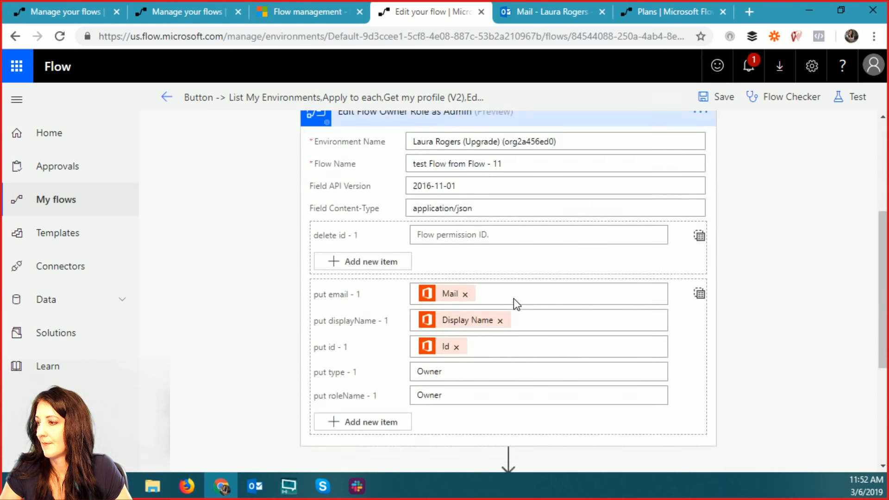
pyautogui.click(700, 348)
pyautogui.click(760, 455)
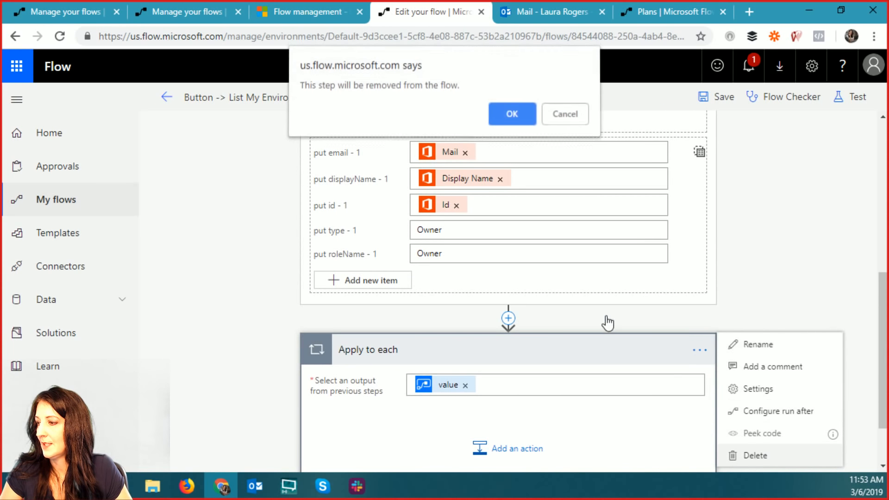
pyautogui.click(512, 116)
# - Delete the List My Environments step and save the flow
pyautogui.scroll(5, 765, 269)
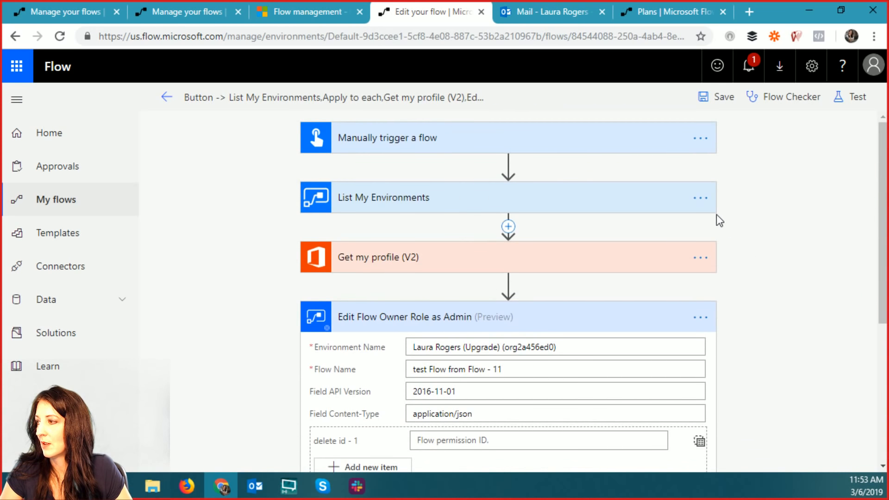
pyautogui.click(700, 200)
pyautogui.click(585, 309)
pyautogui.click(509, 114)
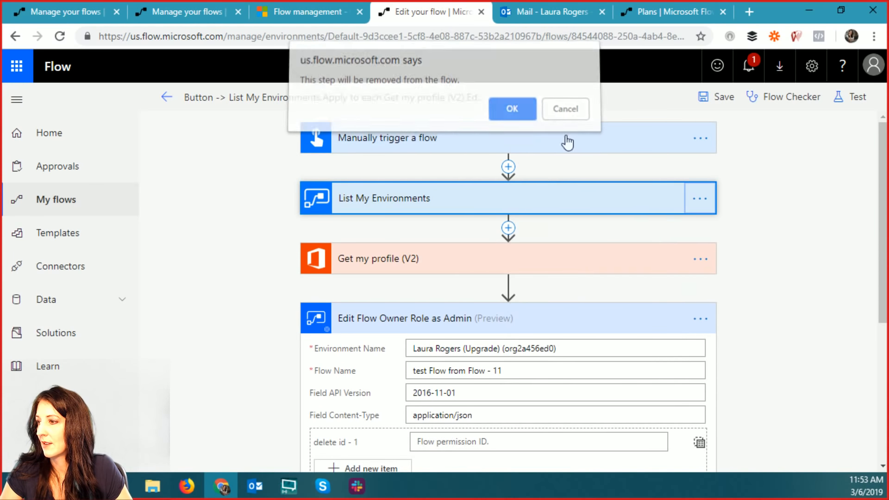
pyautogui.click(723, 96)
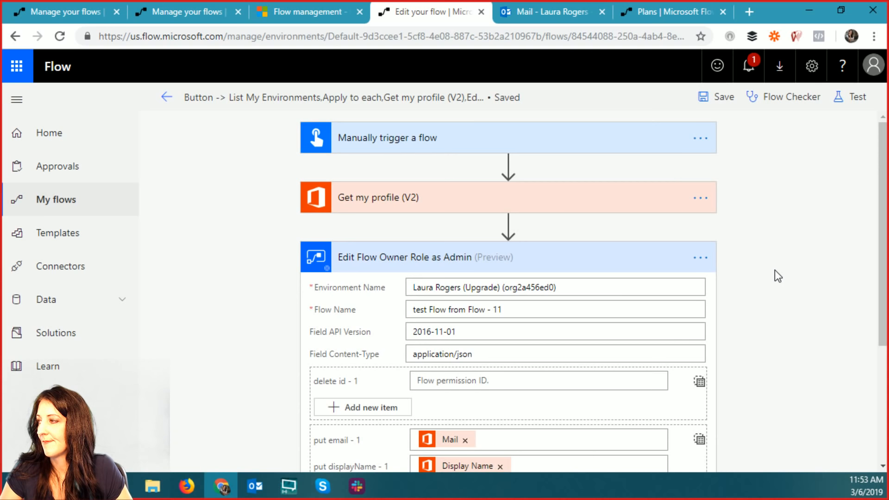
pyautogui.click(856, 96)
# - Save and test the flow using the earlier Failed run's trigger data
pyautogui.click(671, 159)
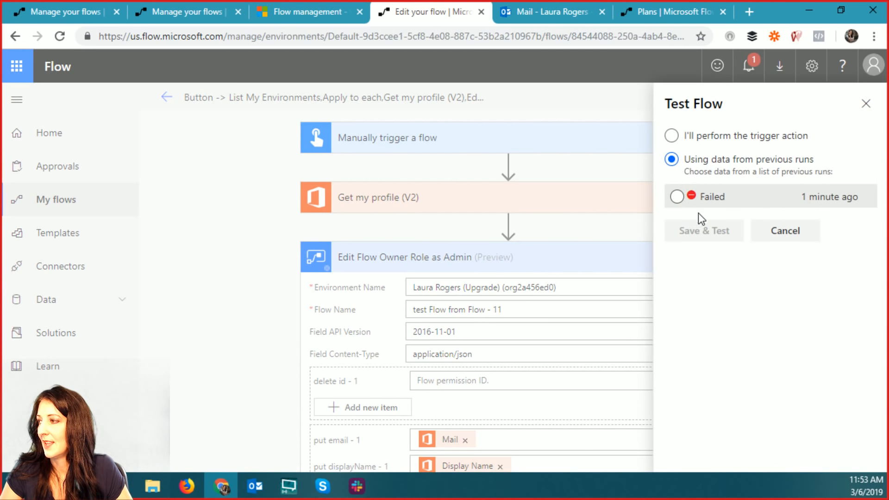
pyautogui.click(677, 196)
pyautogui.click(700, 230)
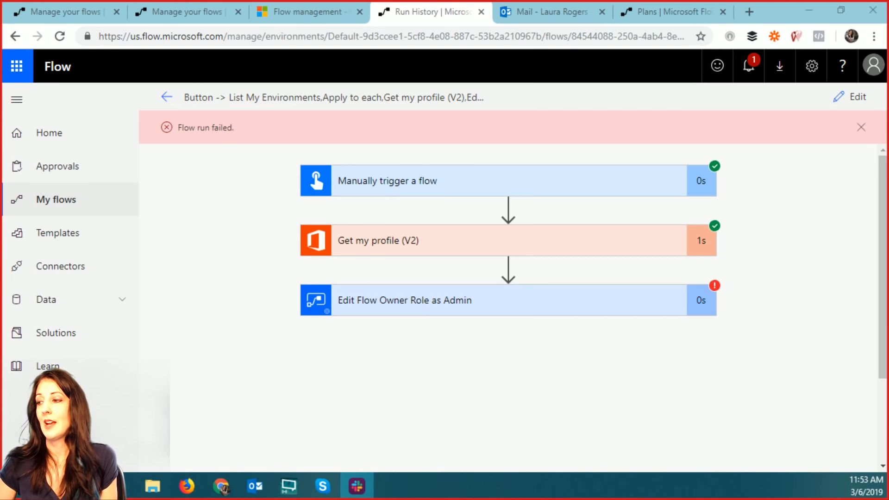
# - Expand the failed Edit Flow Owner Role as Admin step and read its 400 InvalidEnvironmentNameCharacters error
pyautogui.click(466, 307)
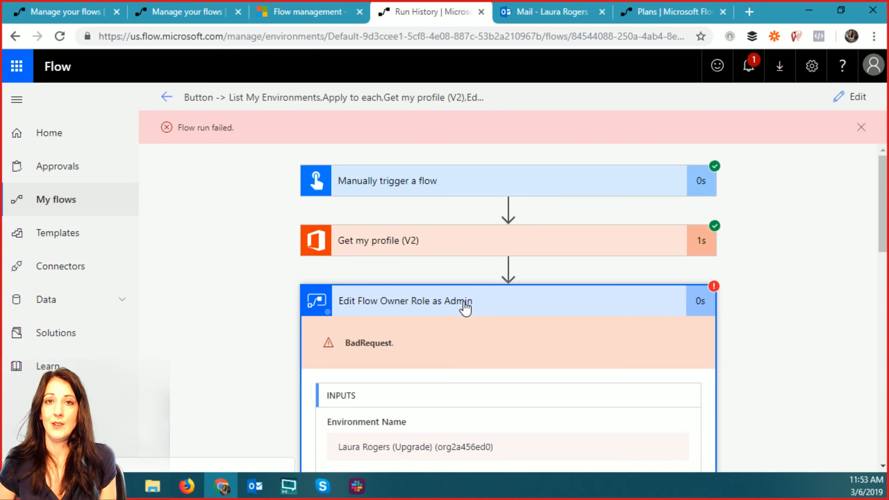
pyautogui.moveTo(885, 197); pyautogui.dragTo(887, 341)
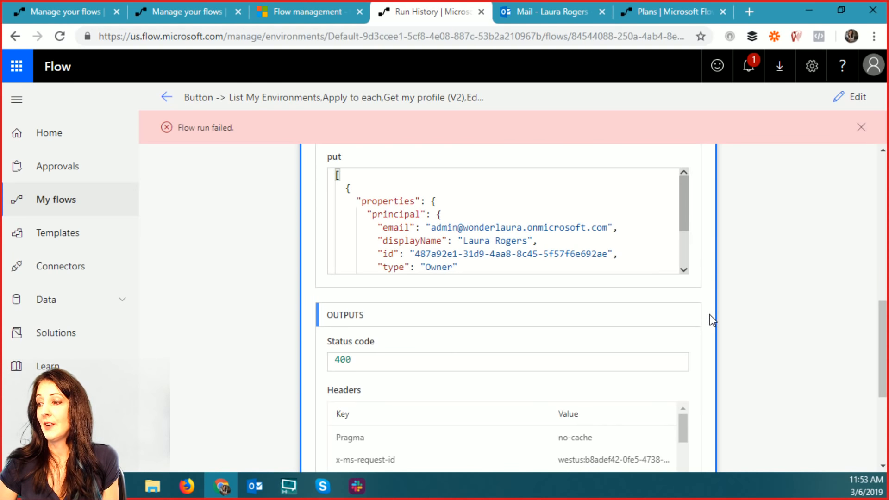
pyautogui.scroll(-5, 709, 316)
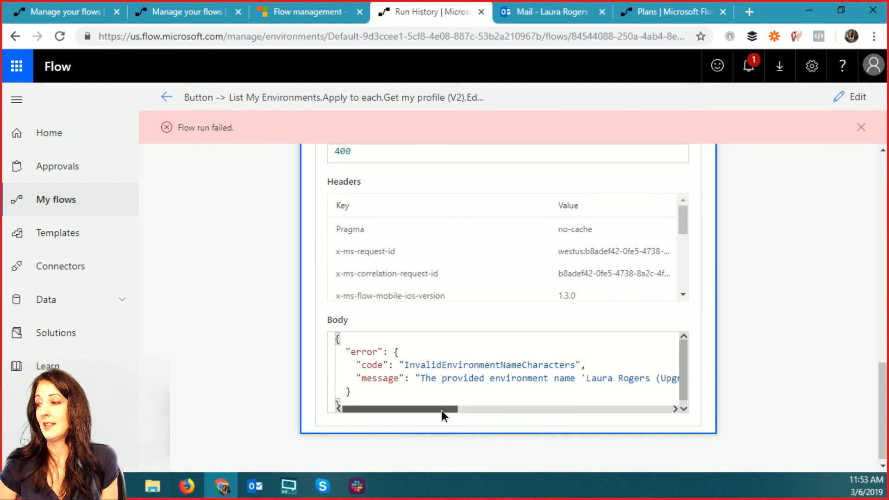
pyautogui.moveTo(441, 411); pyautogui.dragTo(584, 398)
pyautogui.hscroll(5, 590, 397)
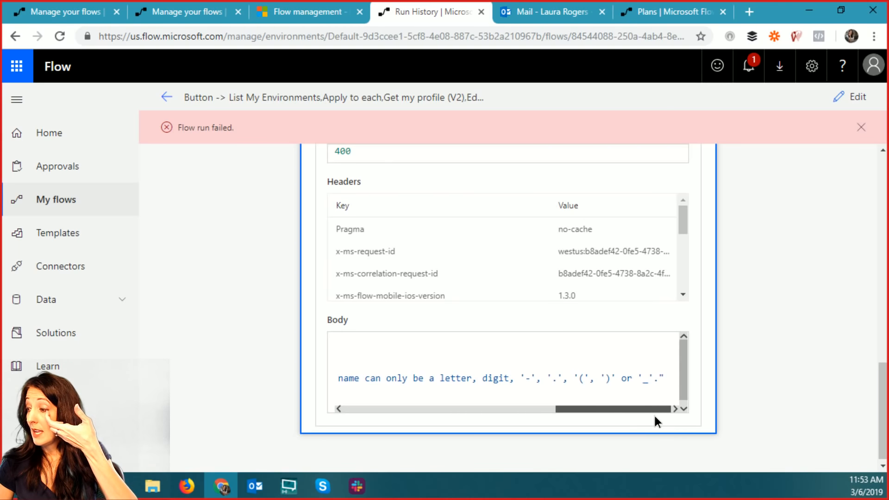
pyautogui.moveTo(654, 411); pyautogui.dragTo(392, 418)
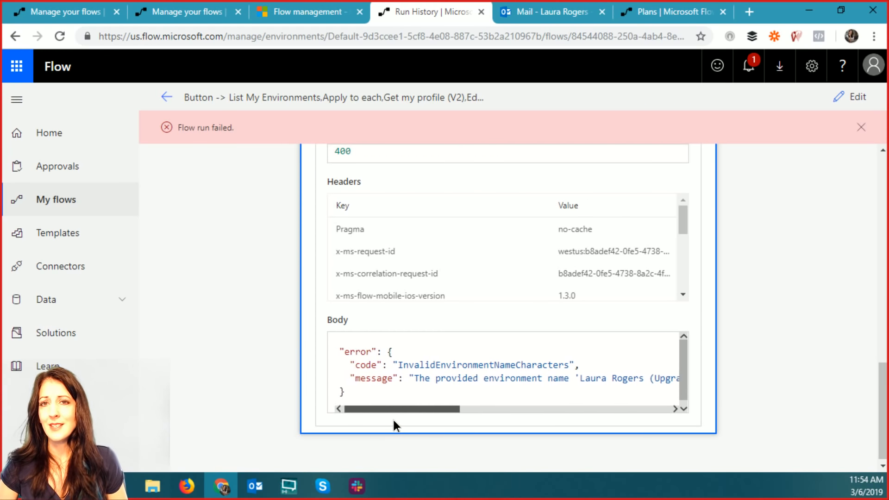
pyautogui.scroll(15, 736, 360)
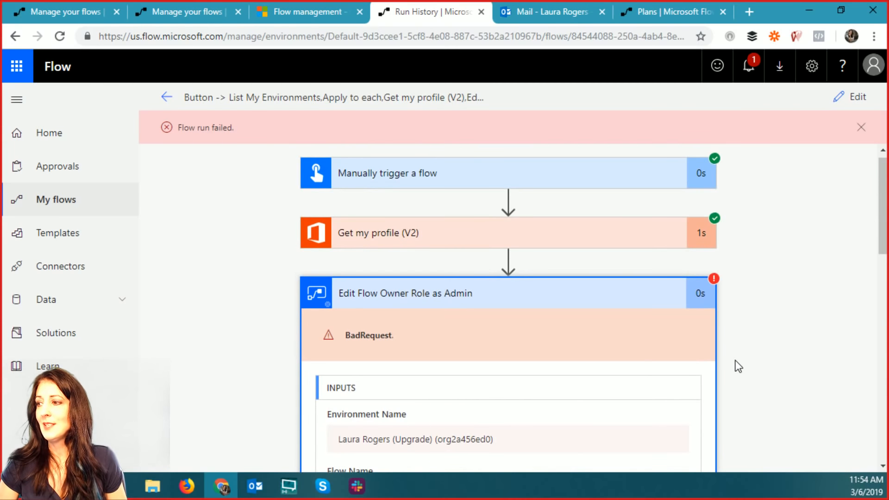
pyautogui.scroll(1, 735, 360)
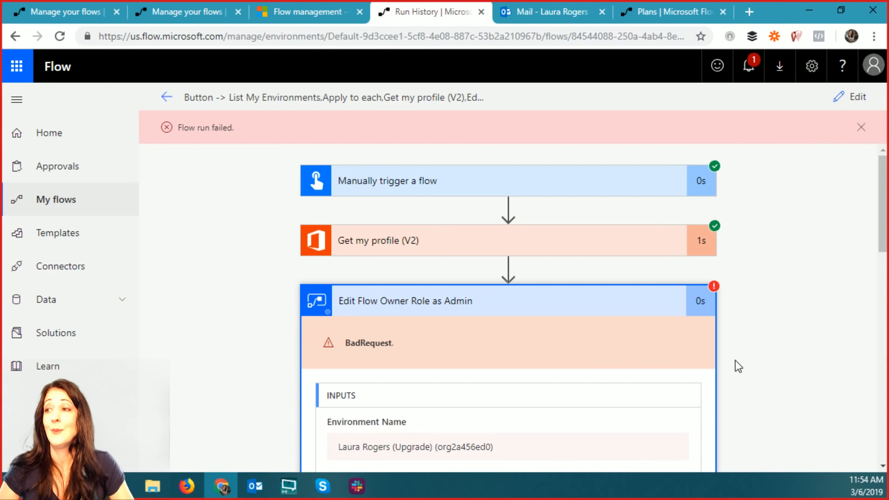
# - Open the older failed run and expand List My Environments to view its output
pyautogui.click(165, 102)
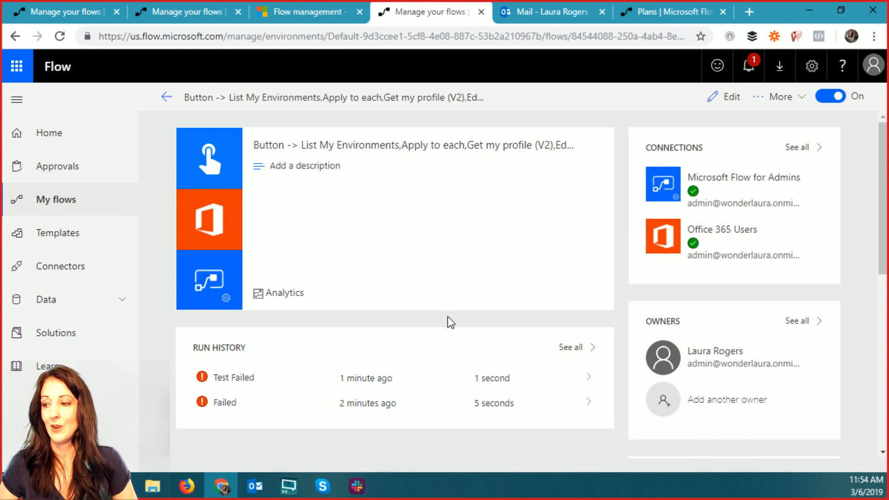
pyautogui.click(301, 410)
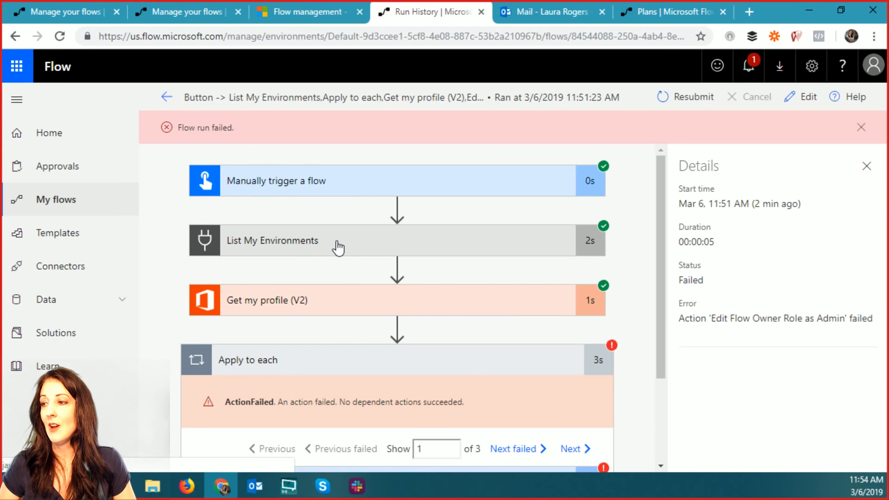
pyautogui.click(338, 246)
pyautogui.scroll(-4, 602, 312)
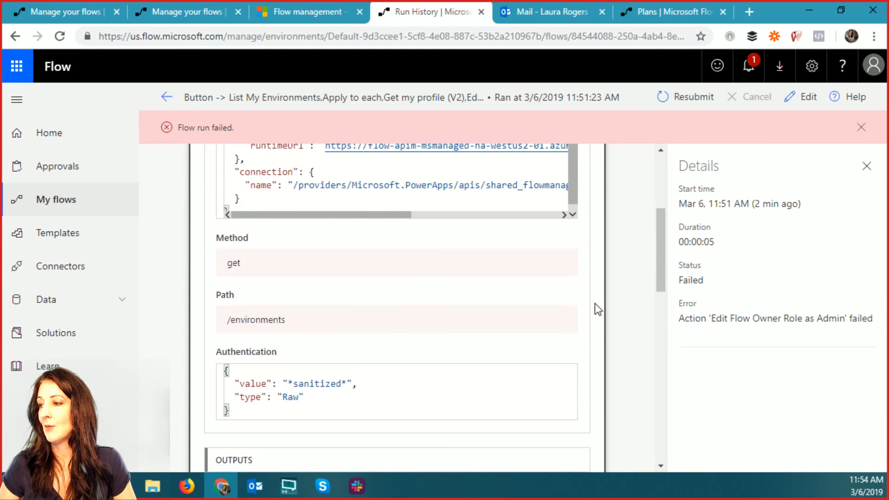
pyautogui.scroll(-6, 574, 260)
pyautogui.scroll(-3, 573, 260)
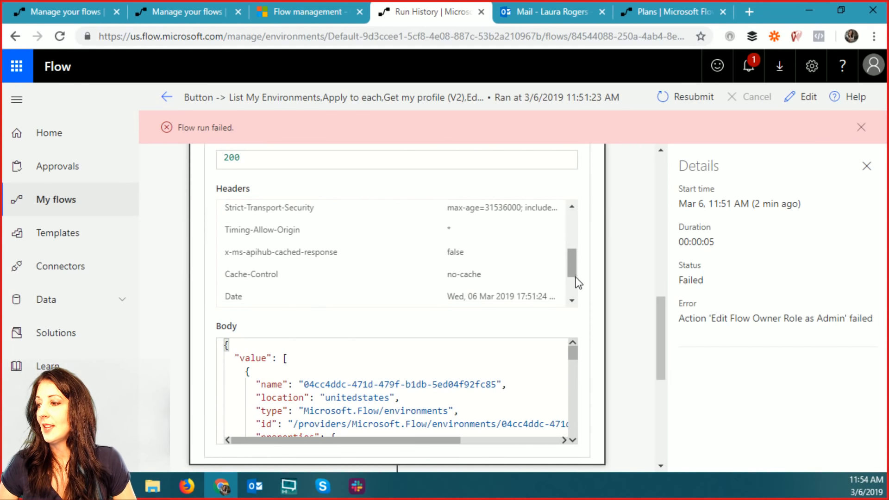
pyautogui.scroll(10, 576, 277)
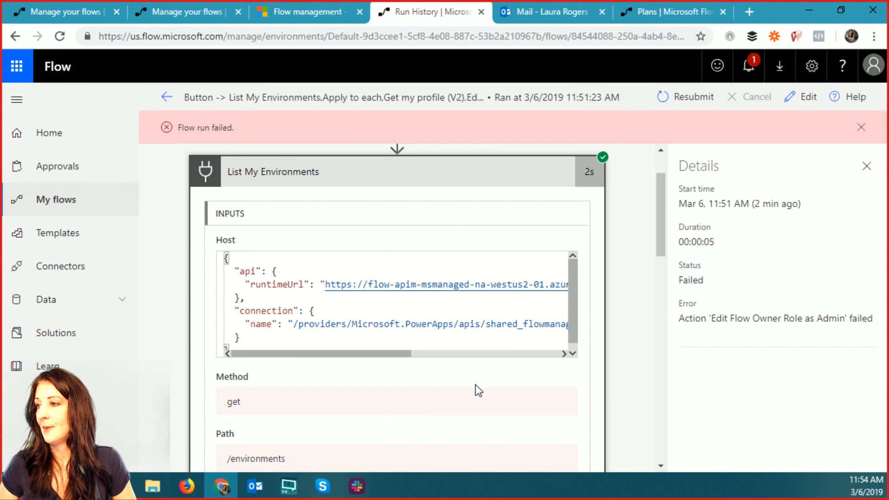
pyautogui.scroll(-10, 476, 389)
# - Select and copy the Default environment's id path from the output Body
pyautogui.moveTo(570, 282); pyautogui.dragTo(572, 336)
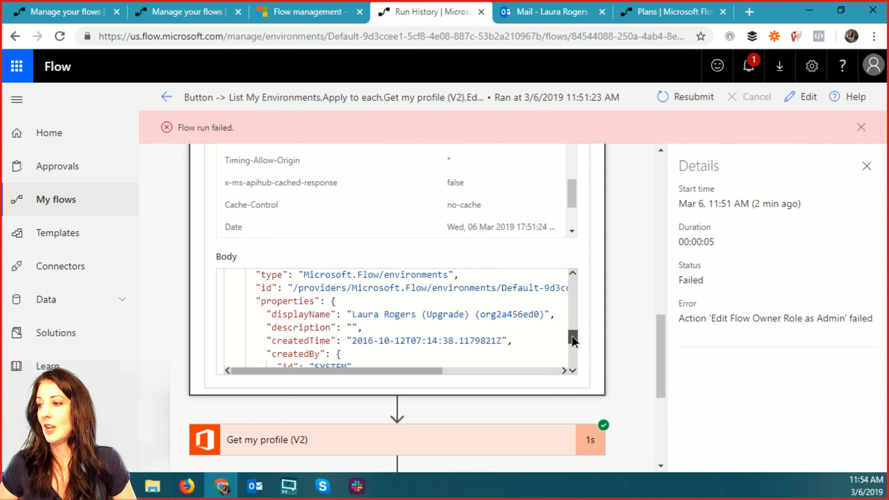
pyautogui.moveTo(355, 316); pyautogui.dragTo(574, 334)
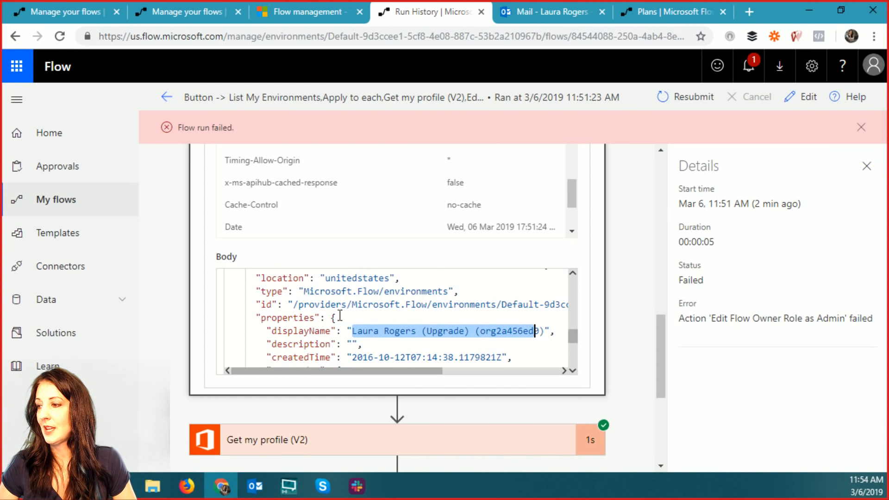
pyautogui.moveTo(308, 374); pyautogui.dragTo(446, 375)
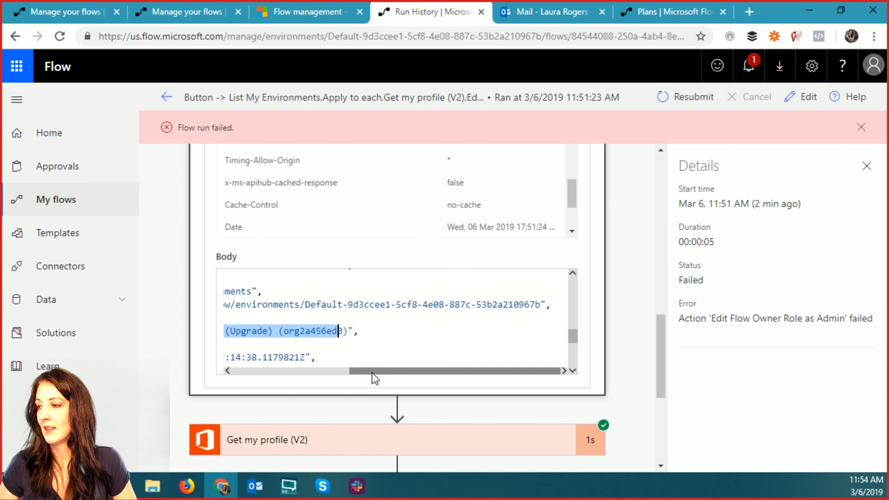
pyautogui.moveTo(374, 377); pyautogui.dragTo(256, 376)
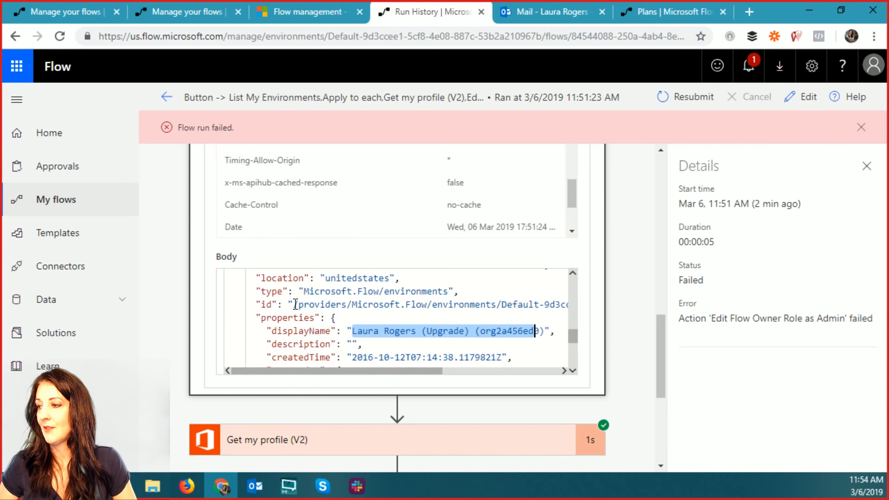
pyautogui.moveTo(295, 304); pyautogui.dragTo(552, 306)
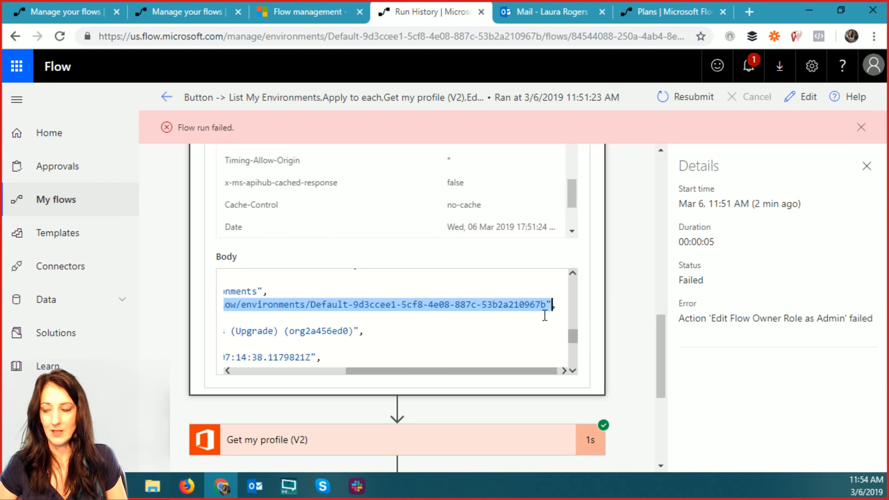
pyautogui.press('super')
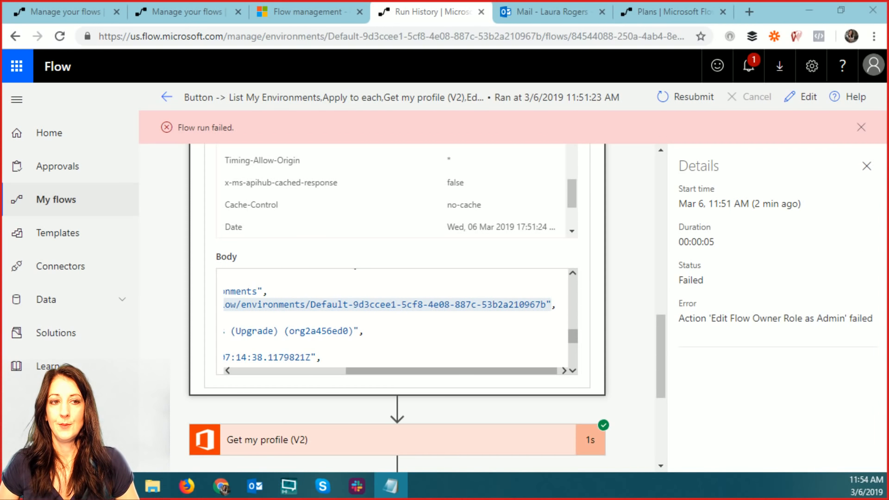
# - Leave the editor, return to the flows list, and reopen the Button flow for editing
pyautogui.click(800, 109)
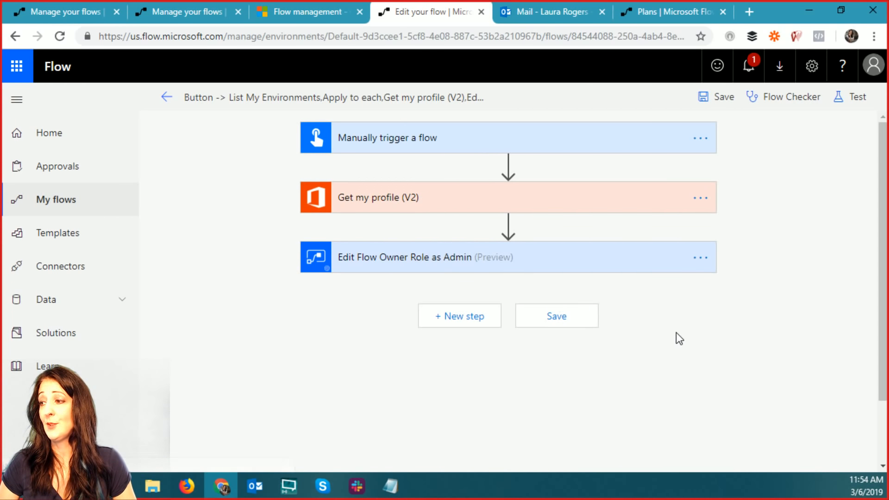
pyautogui.click(537, 261)
pyautogui.scroll(-1, 584, 342)
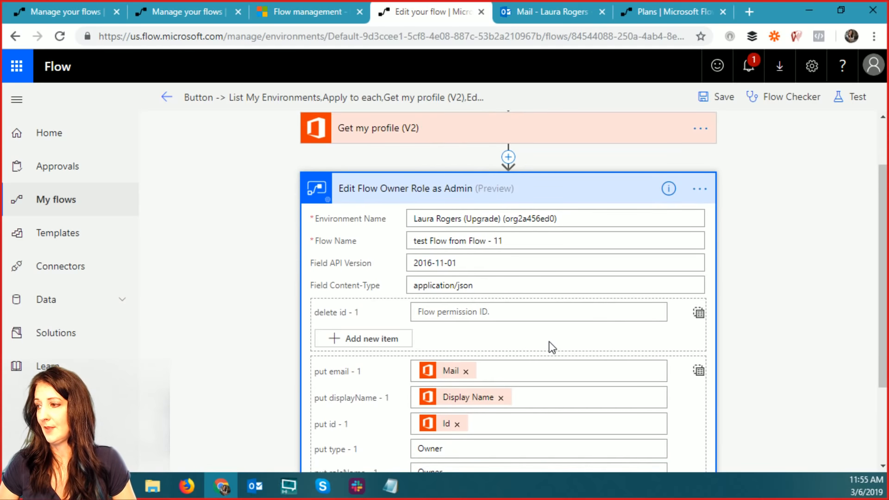
pyautogui.scroll(1, 537, 271)
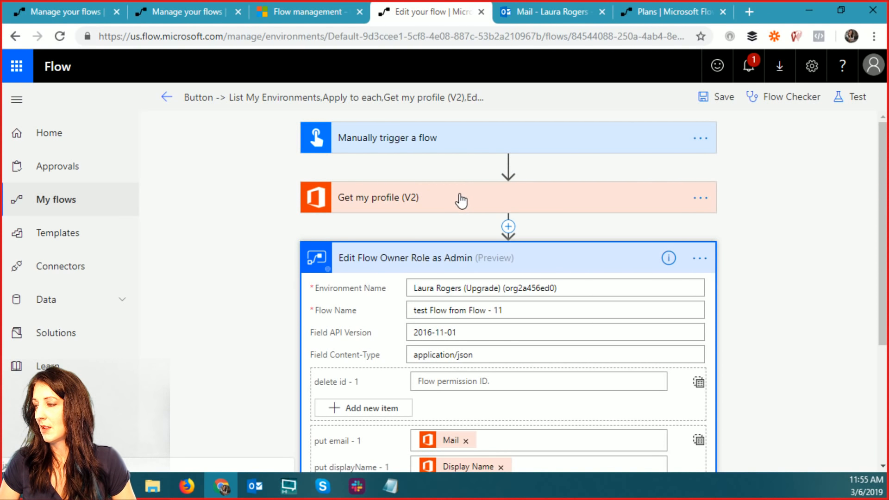
pyautogui.scroll(-4, 457, 222)
pyautogui.scroll(3, 457, 244)
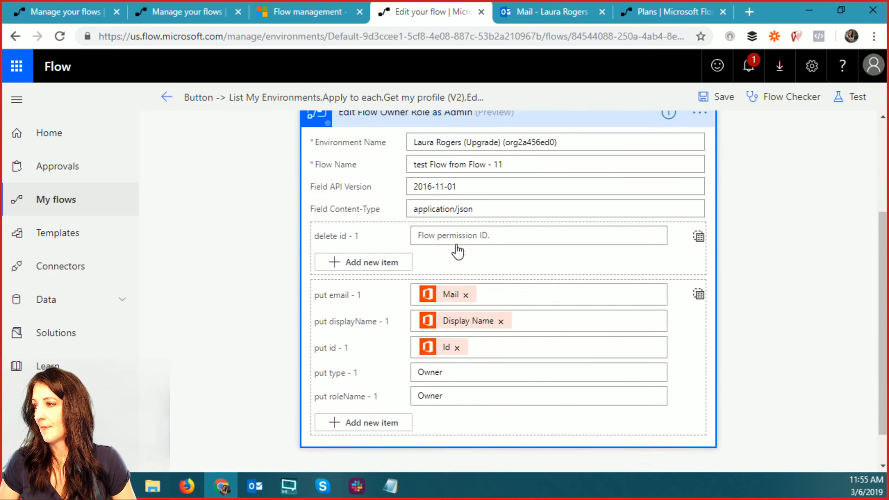
pyautogui.click(167, 98)
pyautogui.click(512, 156)
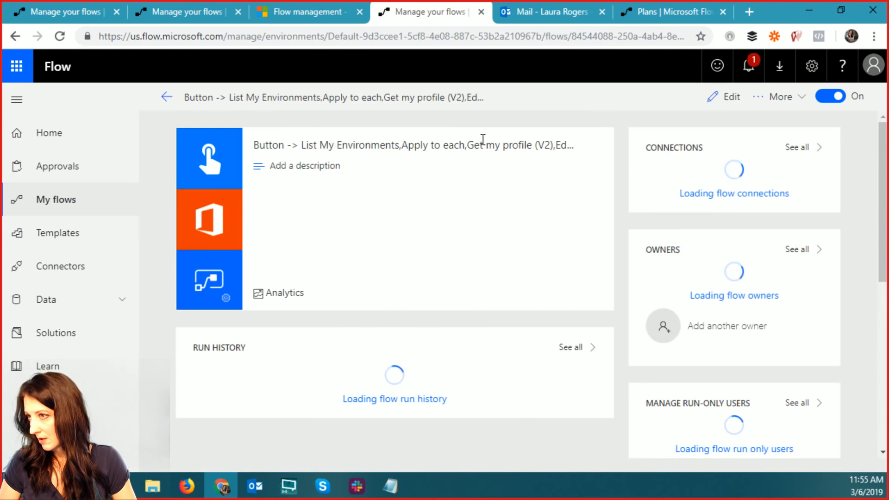
pyautogui.click(162, 104)
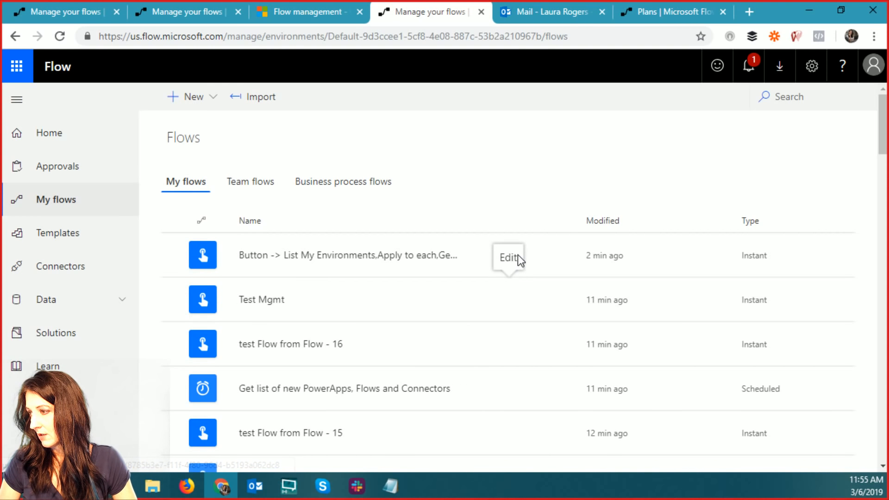
pyautogui.click(511, 257)
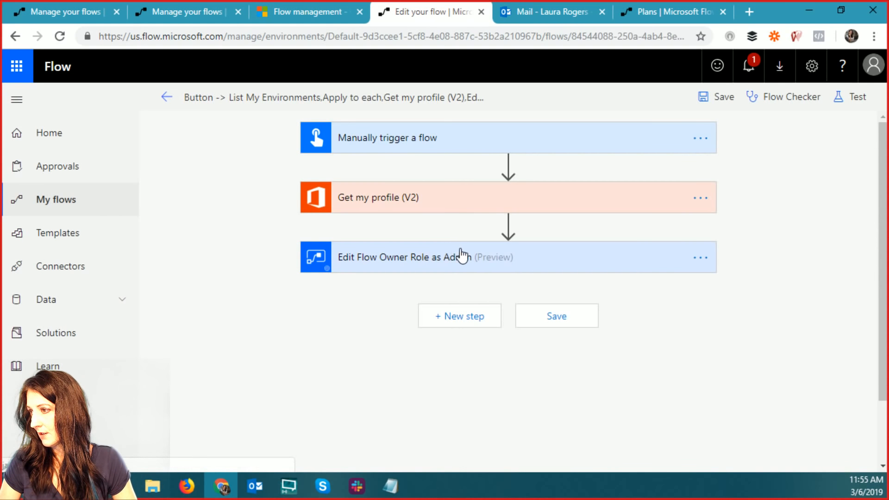
# - Replace Environment Name with the pasted environment path minus its trailing quote, and save
pyautogui.click(438, 267)
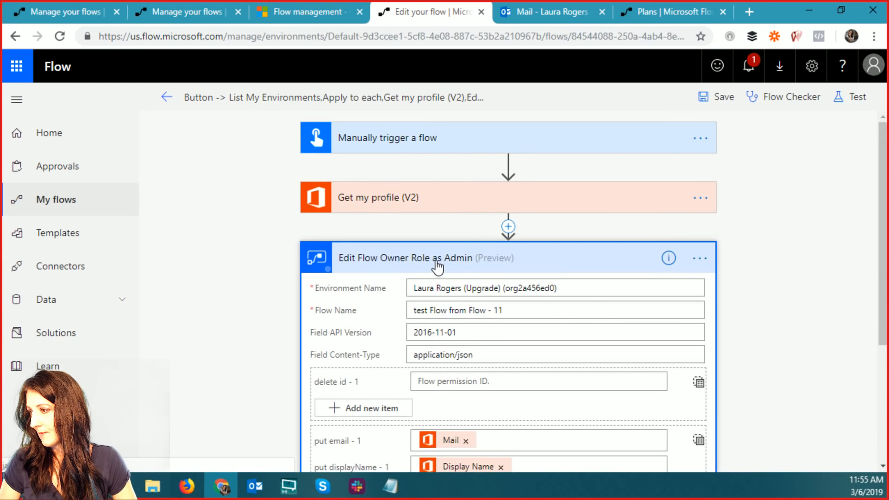
pyautogui.click(577, 293)
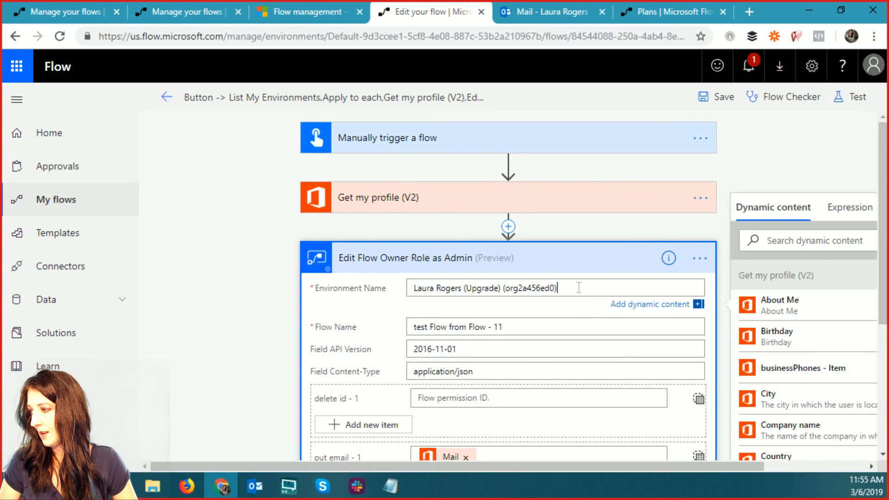
pyautogui.hotkey('ctrl', 'a')
pyautogui.write('/providers/Microsoft.Flow/environments/Default-9d3ccee1-5cf8-4e08-887c-53b2a210967b"')
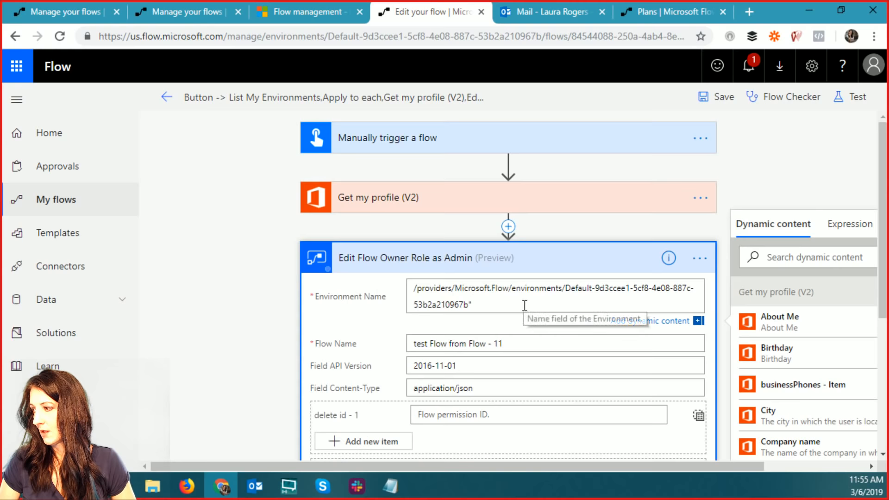
pyautogui.press('BackSpace')
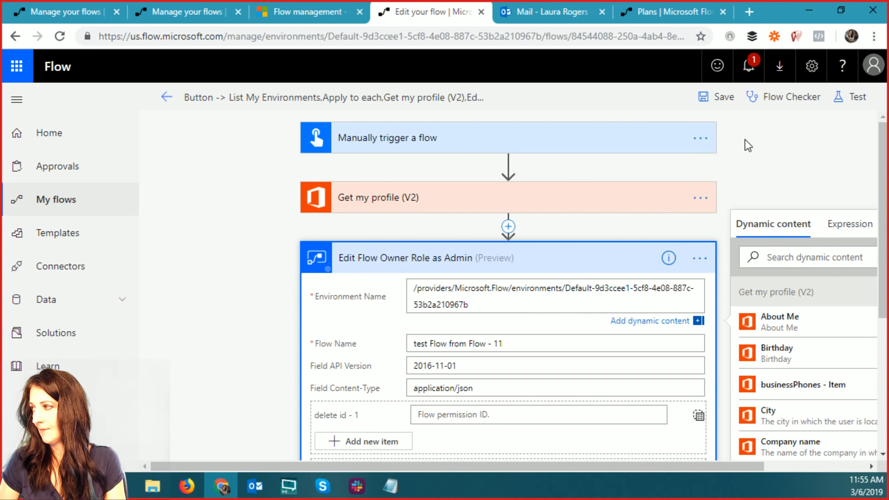
pyautogui.click(717, 98)
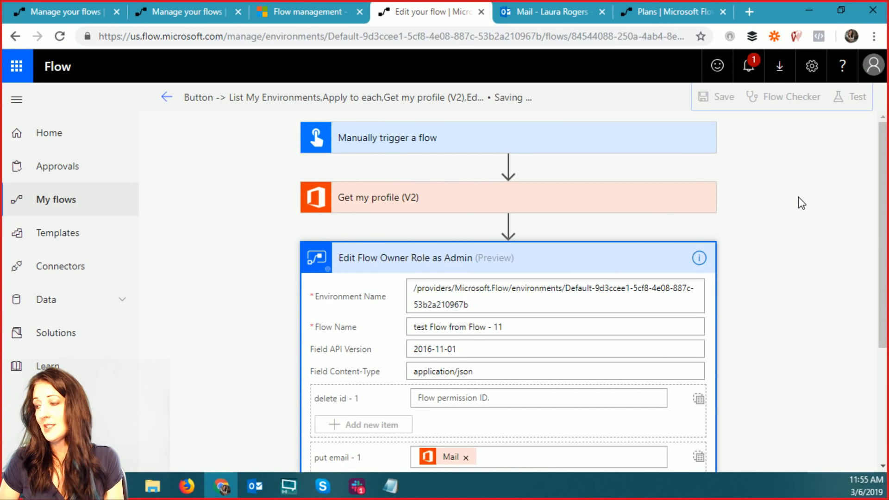
# - Save and test the flow using the earlier Test Failed run's data
pyautogui.click(856, 97)
pyautogui.click(672, 159)
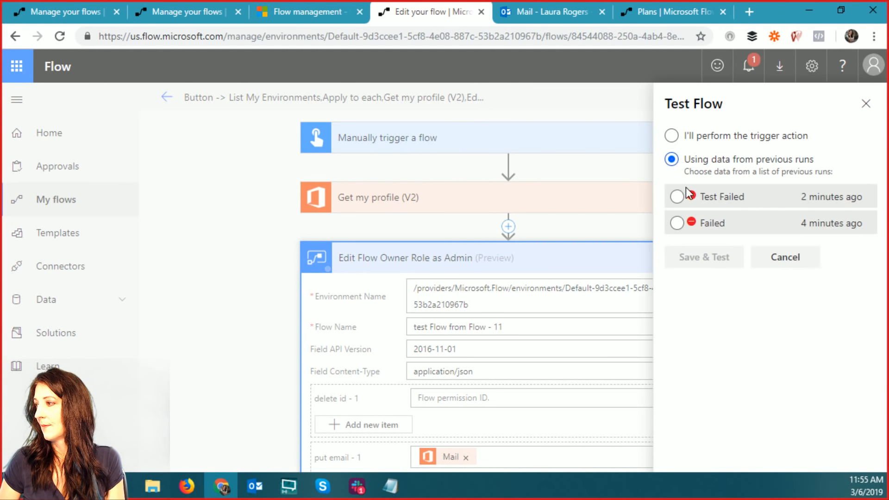
pyautogui.click(677, 196)
pyautogui.click(694, 257)
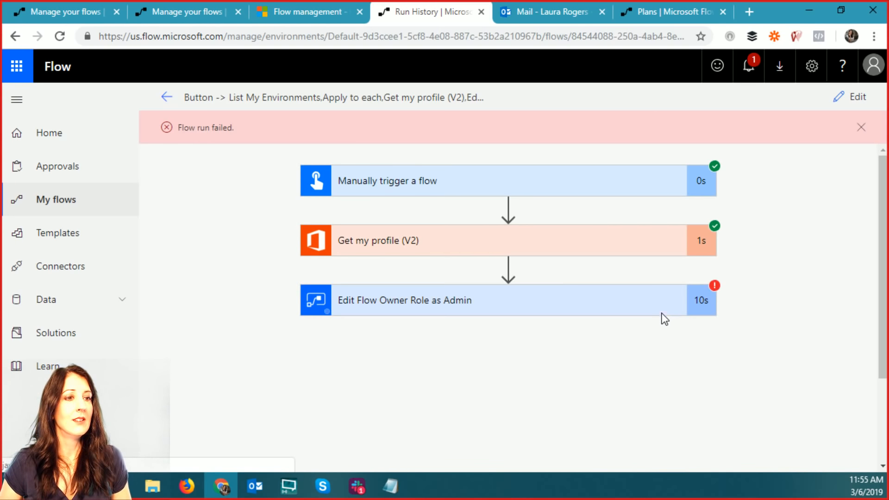
# - Inspect the failed step's 403 EnvironmentAccessDenied error, then restore Notepad showing the copied path
pyautogui.click(567, 304)
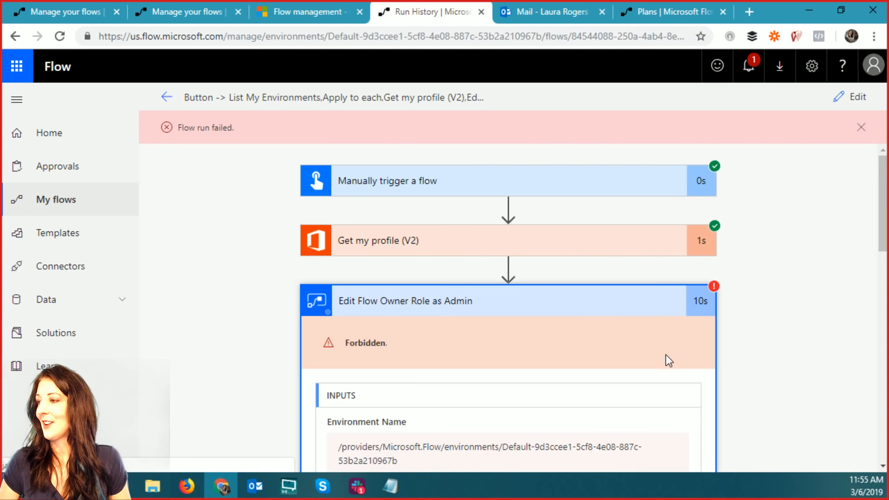
pyautogui.scroll(-1, 676, 356)
pyautogui.scroll(-6, 630, 424)
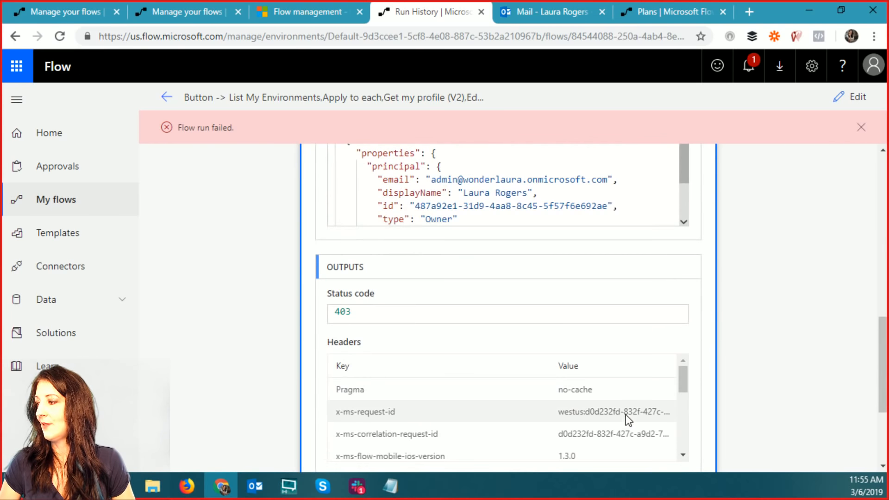
pyautogui.scroll(-2, 621, 407)
pyautogui.scroll(-3, 761, 413)
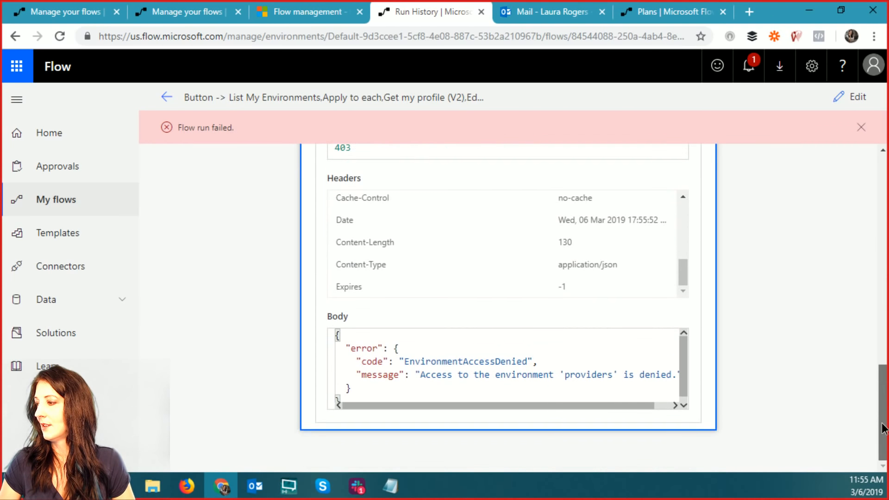
pyautogui.moveTo(490, 406); pyautogui.dragTo(562, 409)
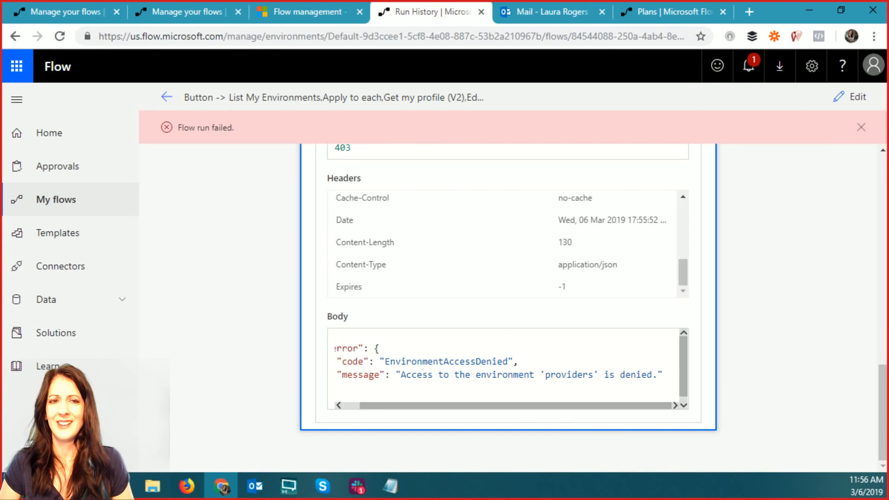
pyautogui.click(391, 487)
pyautogui.moveTo(463, 182); pyautogui.dragTo(453, 141)
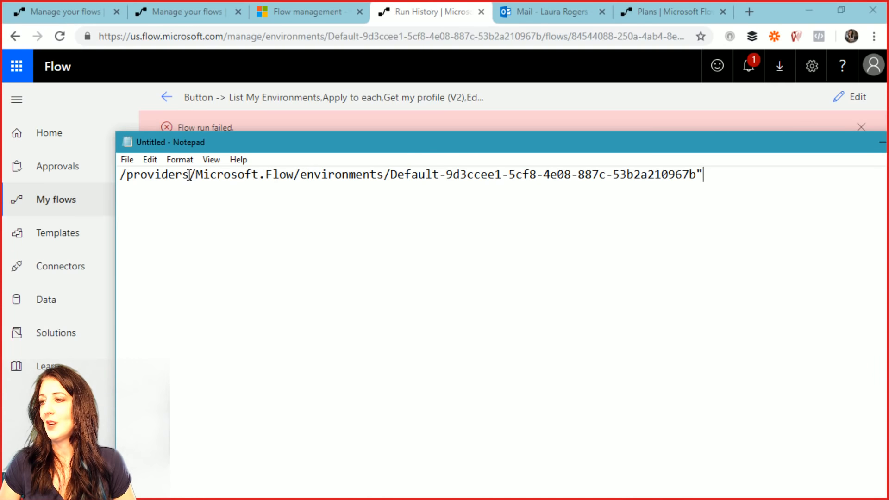
# - Select just Default-9d3ccee1-5cf8-4e08-887c-53b2a210967b in Notepad, then drag Notepad off screen
pyautogui.moveTo(190, 174); pyautogui.dragTo(121, 174)
pyautogui.doubleClick(149, 175)
pyautogui.click(172, 175)
pyautogui.click(254, 176)
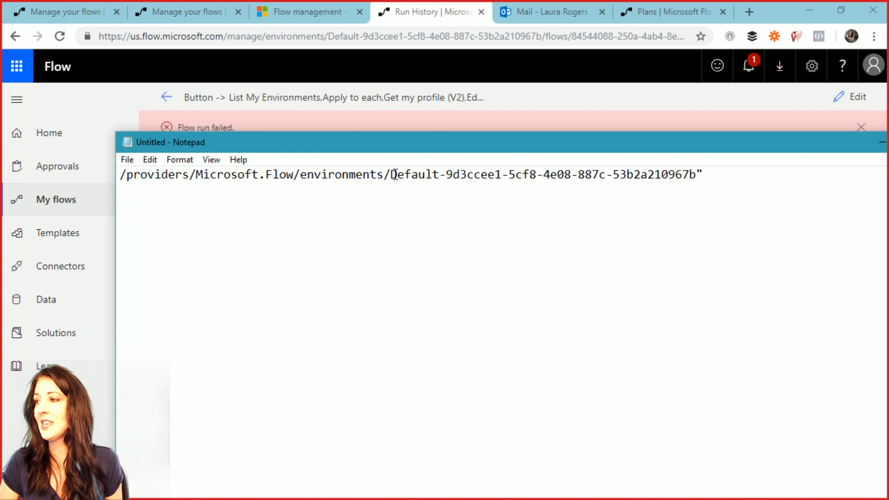
pyautogui.moveTo(397, 175); pyautogui.dragTo(599, 175)
pyautogui.click(438, 175)
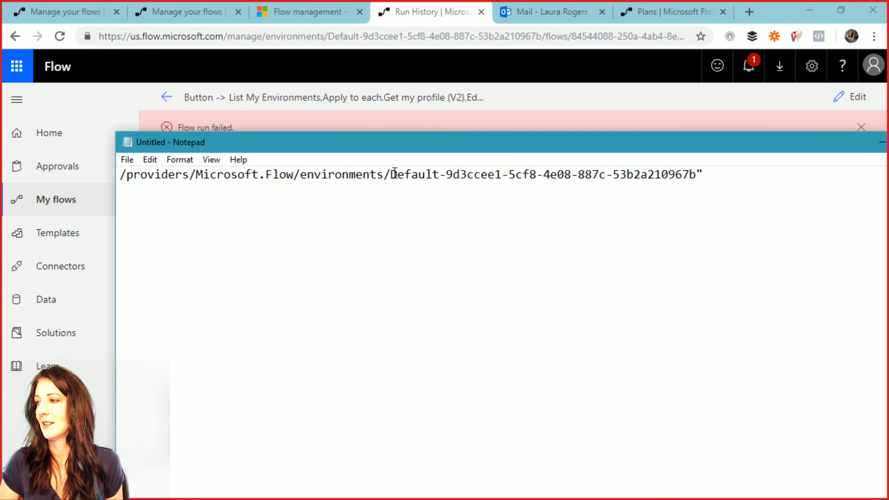
pyautogui.moveTo(392, 175); pyautogui.dragTo(698, 180)
pyautogui.hotkey('ctrl', 'c')
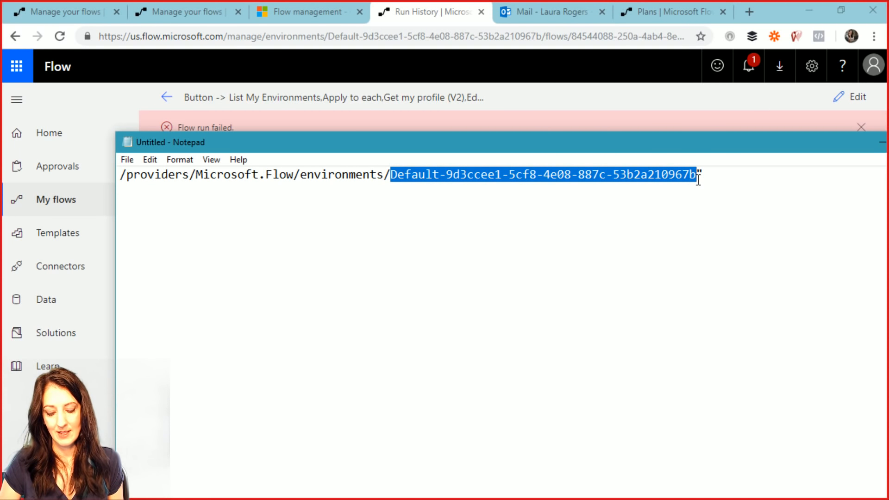
pyautogui.moveTo(571, 148); pyautogui.dragTo(0, 148)
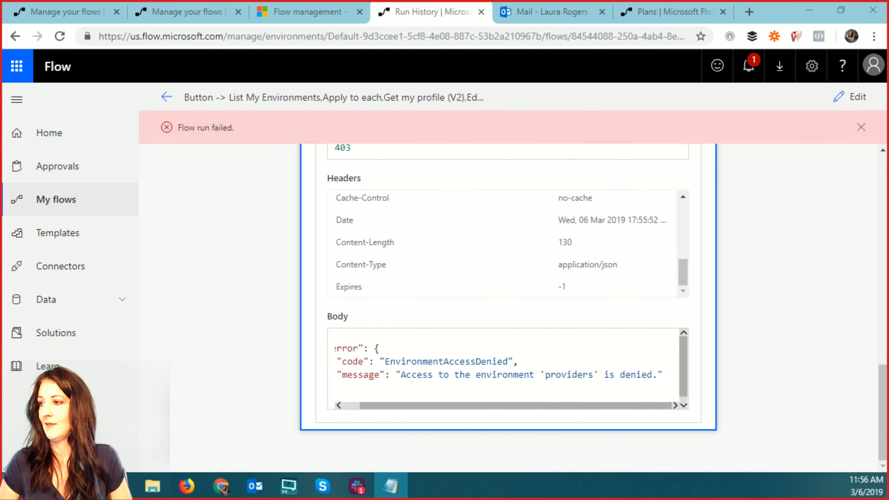
pyautogui.scroll(2, 722, 319)
# - Reopen the failed flow in edit mode and select the whole Environment Name value
pyautogui.scroll(5, 725, 324)
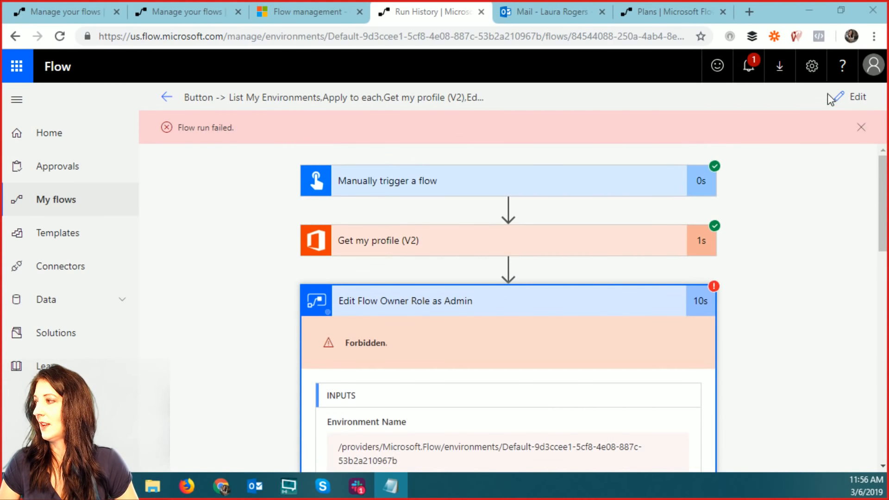
pyautogui.click(847, 96)
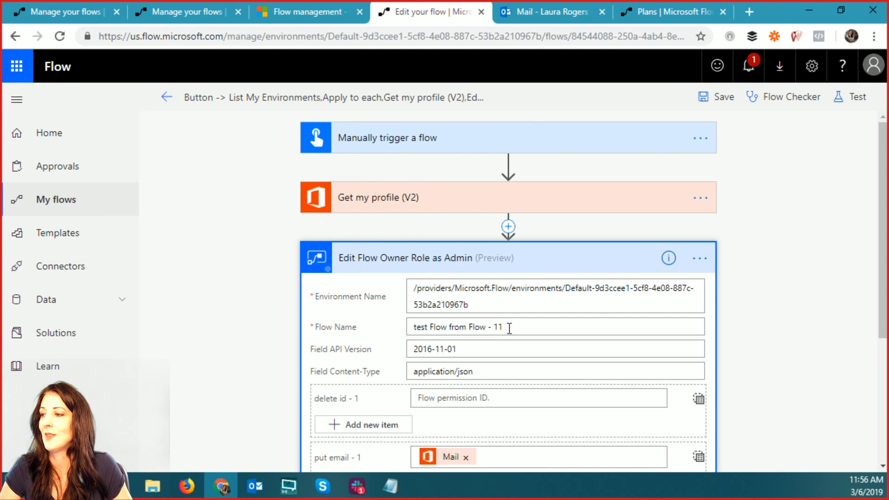
pyautogui.moveTo(479, 309); pyautogui.dragTo(384, 286)
# - Paste Default-9d3ccee1-5cf8-4e08-887c-53b2a210967b as Environment Name, save, and retest using the newest failed run's data
pyautogui.hotkey('ctrl', 'v')
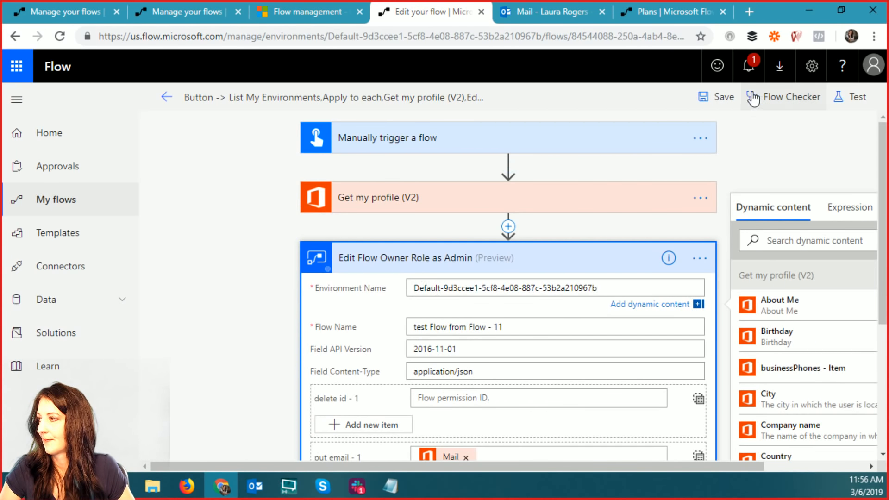
pyautogui.click(719, 97)
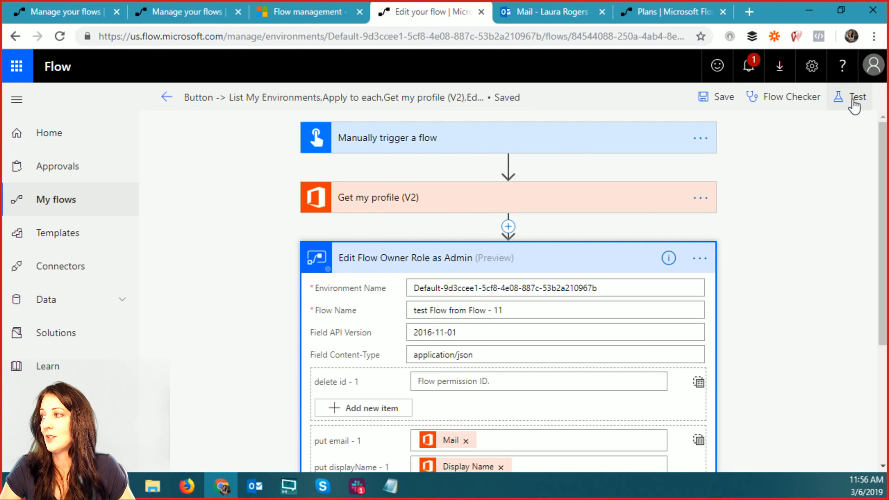
pyautogui.click(854, 106)
pyautogui.click(677, 196)
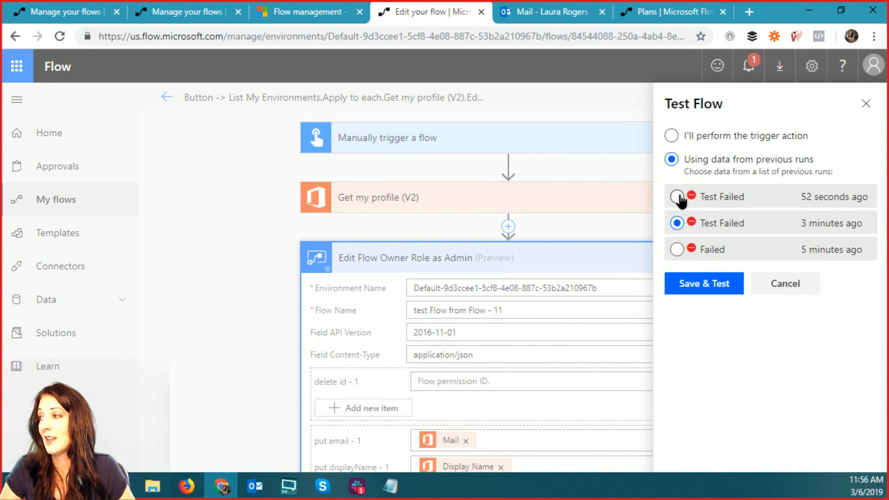
pyautogui.click(697, 289)
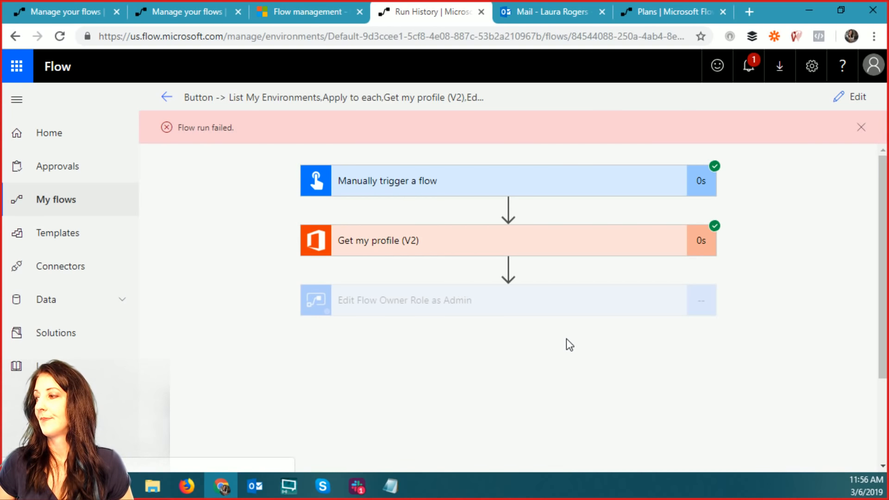
# - Read the failed step's 404 FlowNotFound error for 'test Flow from Flow - 11', then reopen the editor
pyautogui.click(464, 301)
pyautogui.scroll(-6, 688, 383)
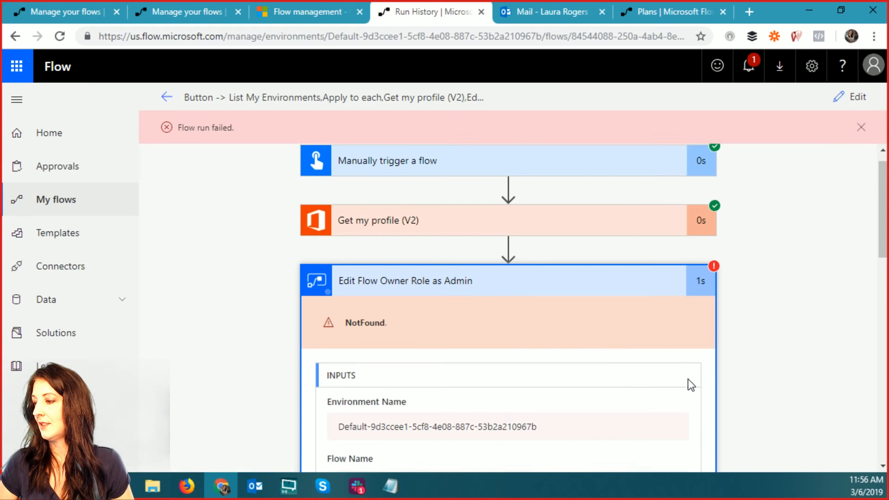
pyautogui.scroll(-6, 688, 385)
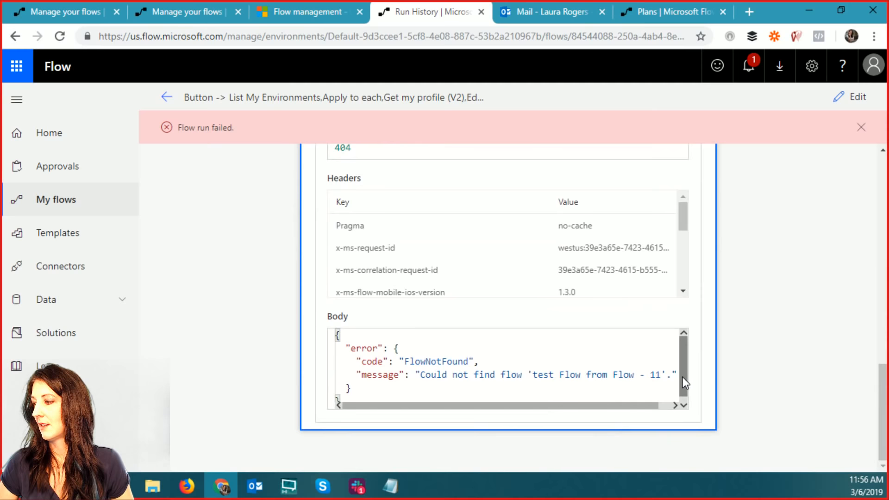
pyautogui.moveTo(531, 401); pyautogui.dragTo(617, 407)
pyautogui.scroll(8, 578, 370)
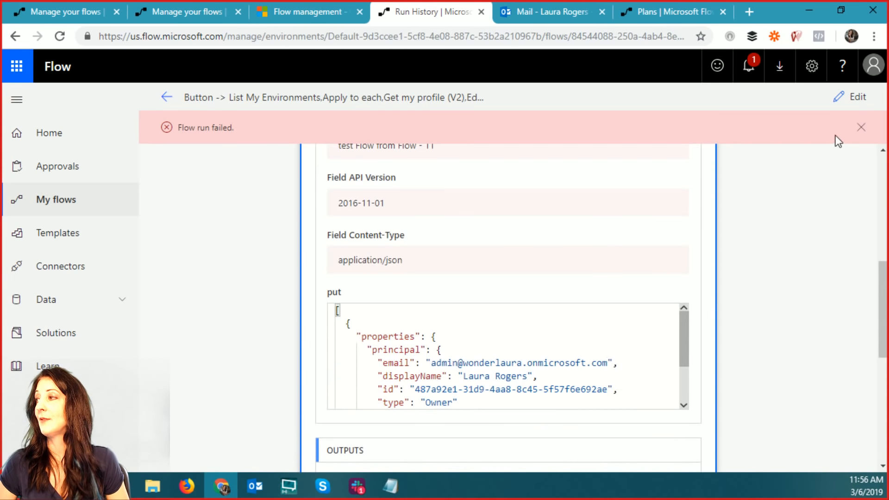
pyautogui.click(848, 98)
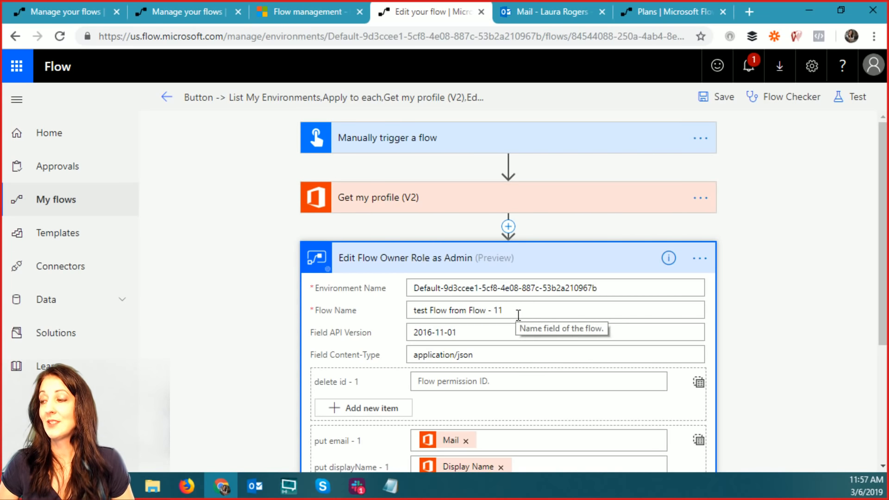
# - Copy the GUID of 'test Flow from Flow - 11' from its details page's web address
pyautogui.click(181, 16)
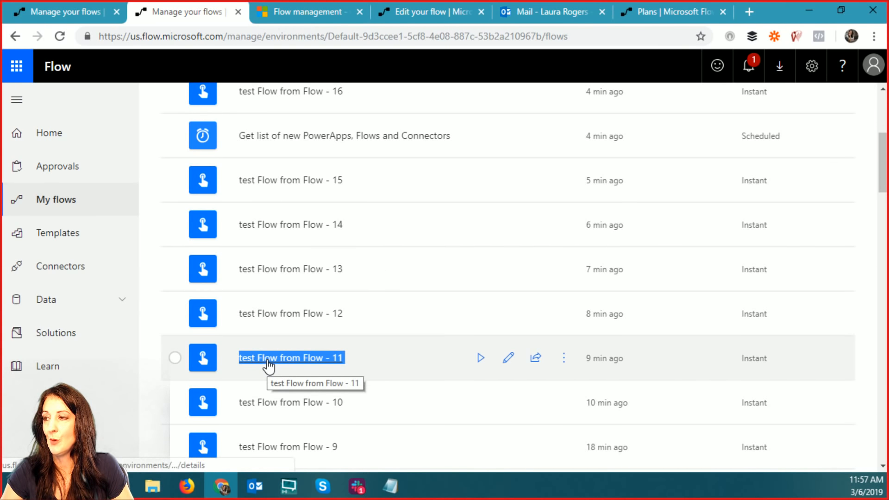
pyautogui.click(268, 362)
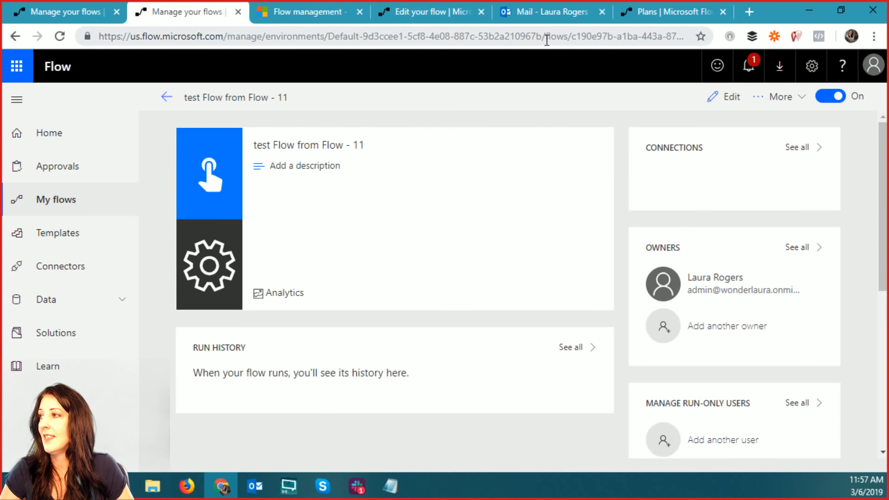
pyautogui.click(579, 40)
pyautogui.click(578, 39)
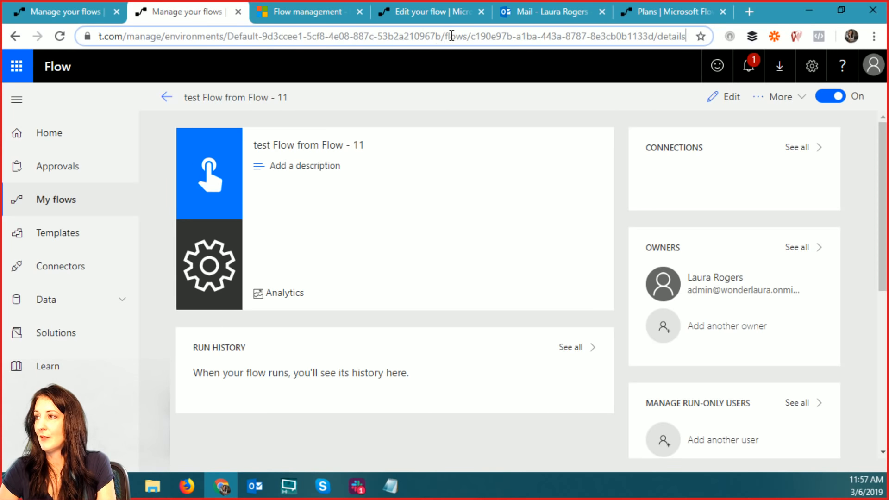
pyautogui.moveTo(471, 37); pyautogui.dragTo(654, 37)
pyautogui.rightClick(626, 38)
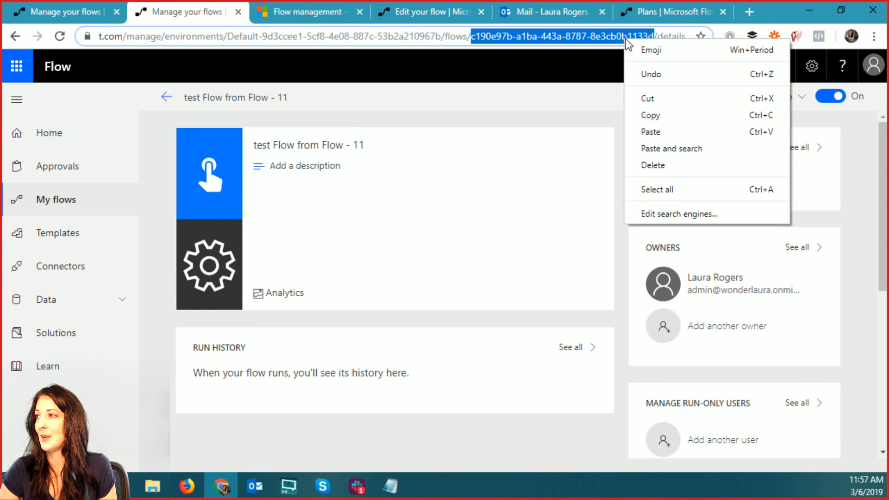
pyautogui.click(664, 116)
pyautogui.click(431, 13)
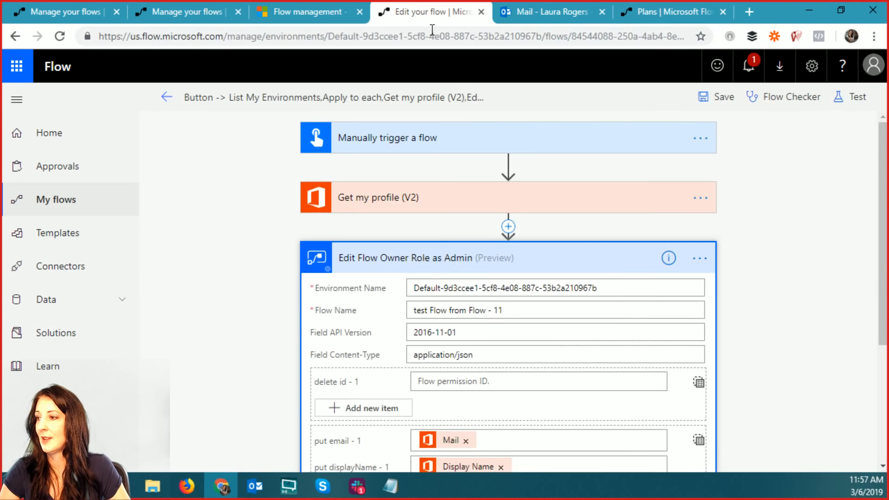
# - Replace the Flow Name value with the copied flow ID and save the flow
pyautogui.moveTo(540, 315); pyautogui.dragTo(373, 311)
pyautogui.hotkey('ctrl', 'v')
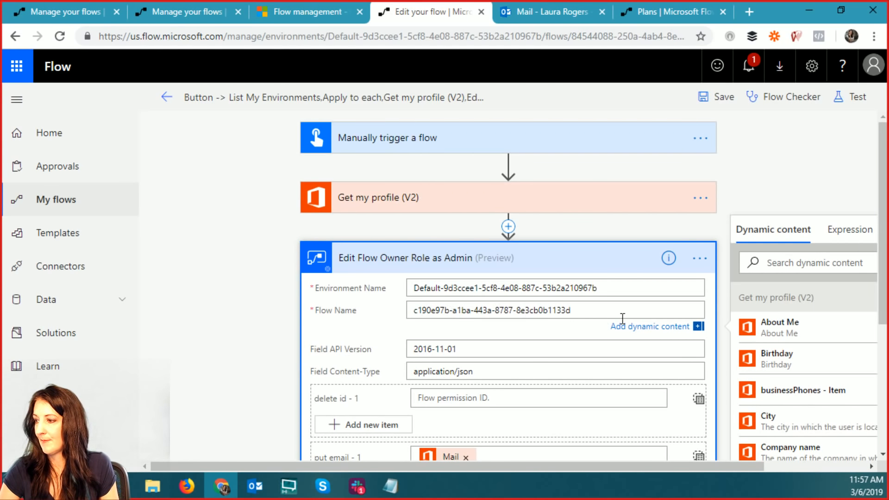
pyautogui.click(717, 97)
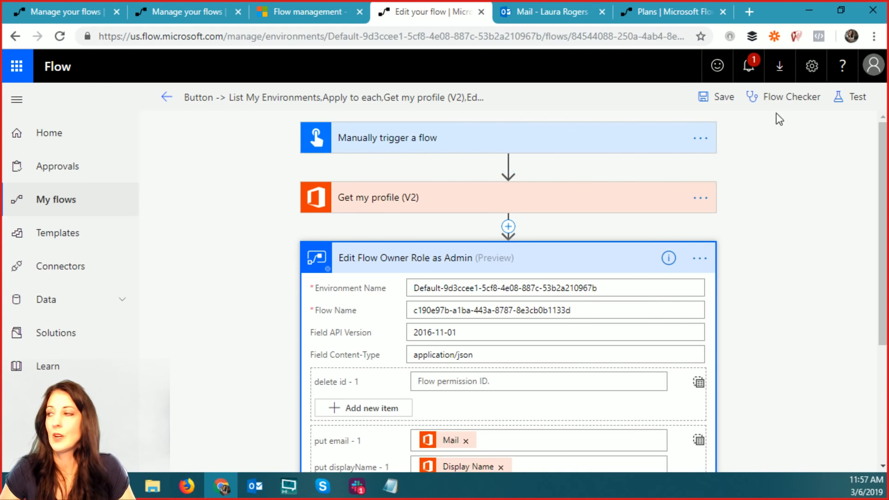
# - Test the flow again using data from the most recent previous run
pyautogui.click(857, 97)
pyautogui.click(677, 197)
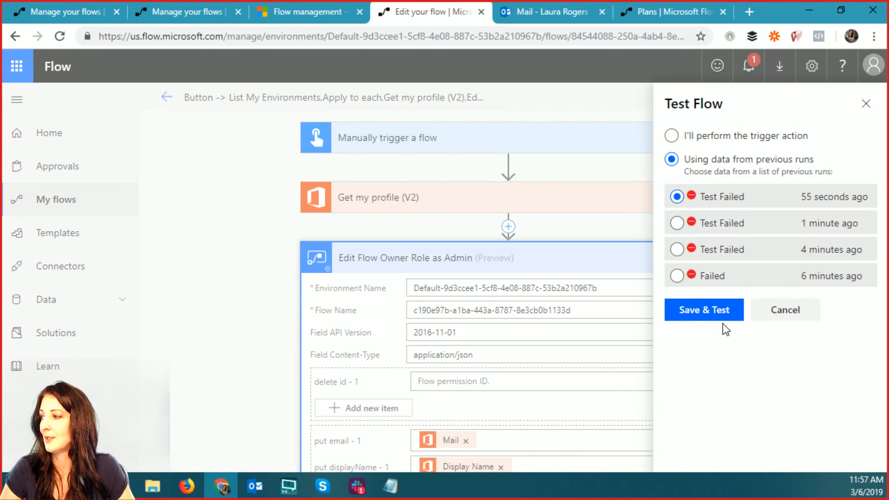
pyautogui.click(711, 317)
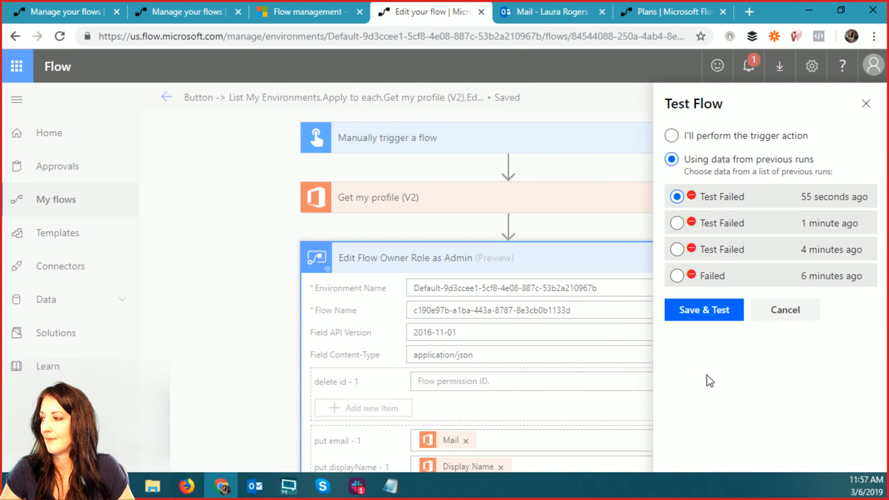
pyautogui.click(705, 310)
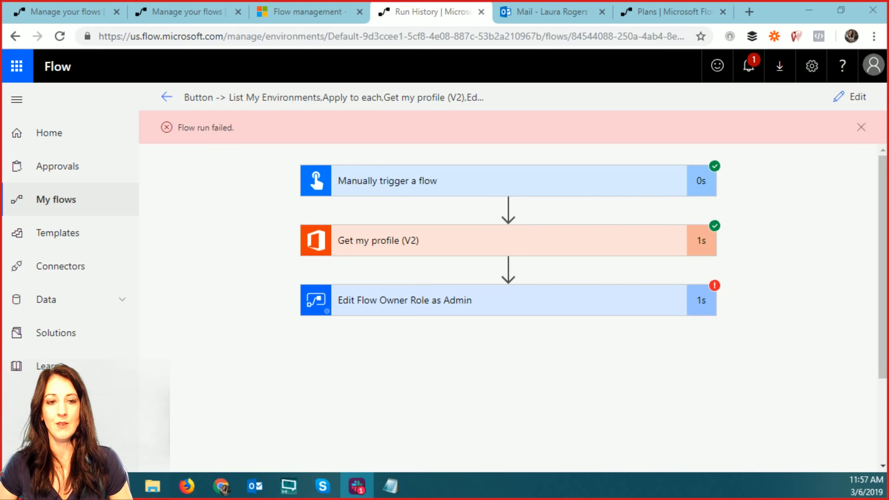
# - Read the owner-role step's 400 InvalidRequestContent error rejecting 'Owner' as principal type, then reopen the editor
pyautogui.click(604, 299)
pyautogui.scroll(-6, 729, 361)
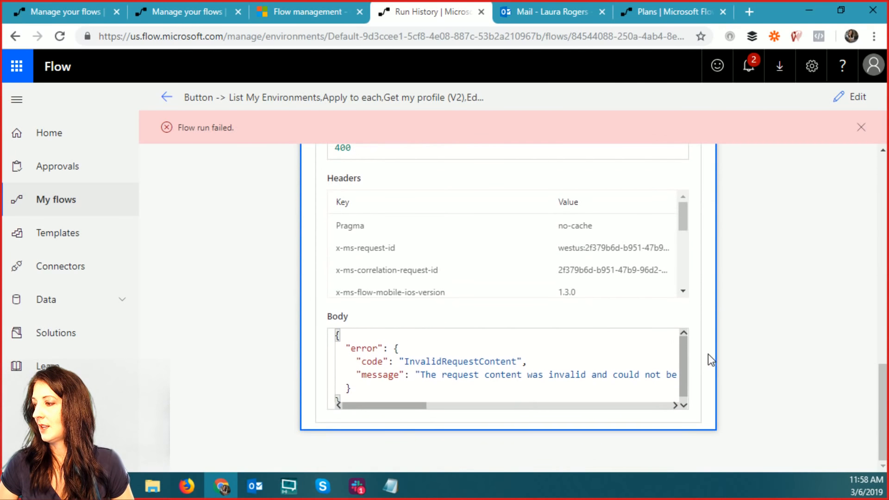
pyautogui.moveTo(393, 406); pyautogui.dragTo(594, 407)
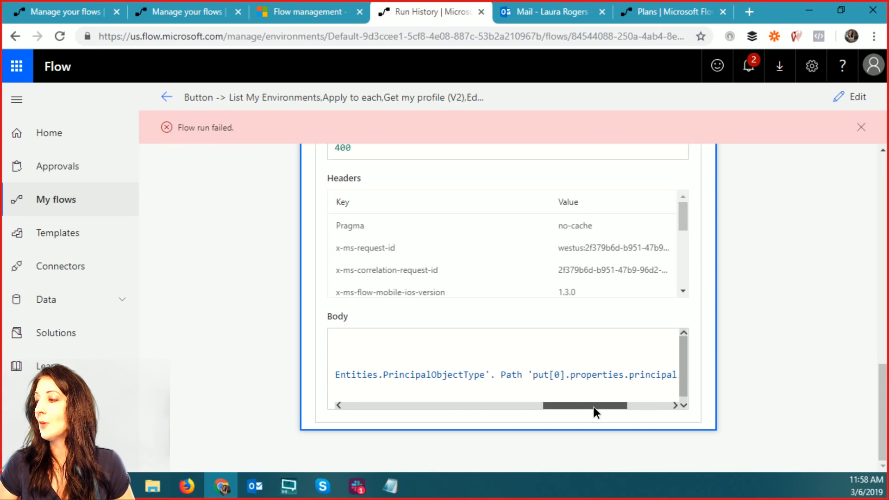
pyautogui.click(852, 98)
pyautogui.scroll(-4, 585, 412)
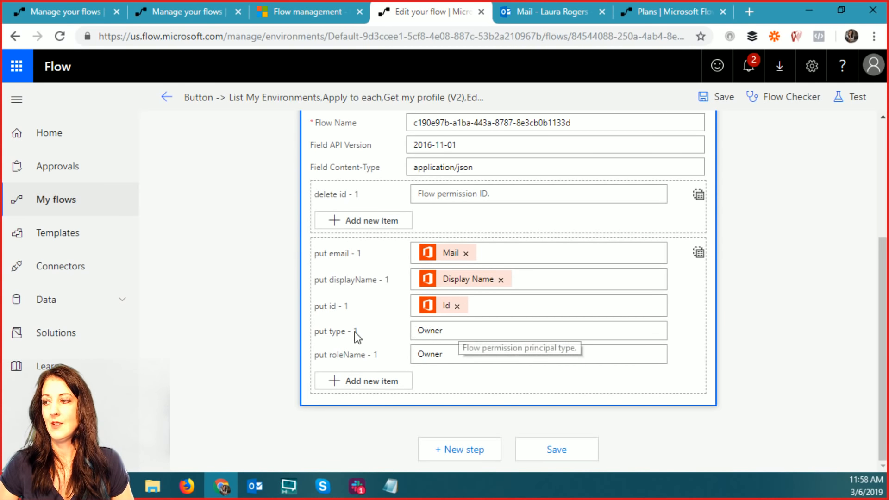
# - Delete 'Owner' from both the put type and put roleName fields, then save the flow
pyautogui.click(427, 334)
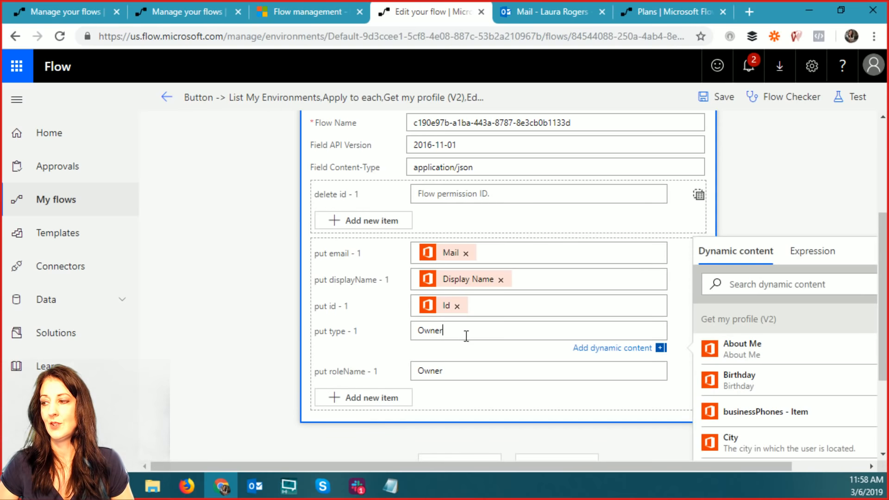
pyautogui.moveTo(475, 333); pyautogui.dragTo(401, 335)
pyautogui.press('BackSpace')
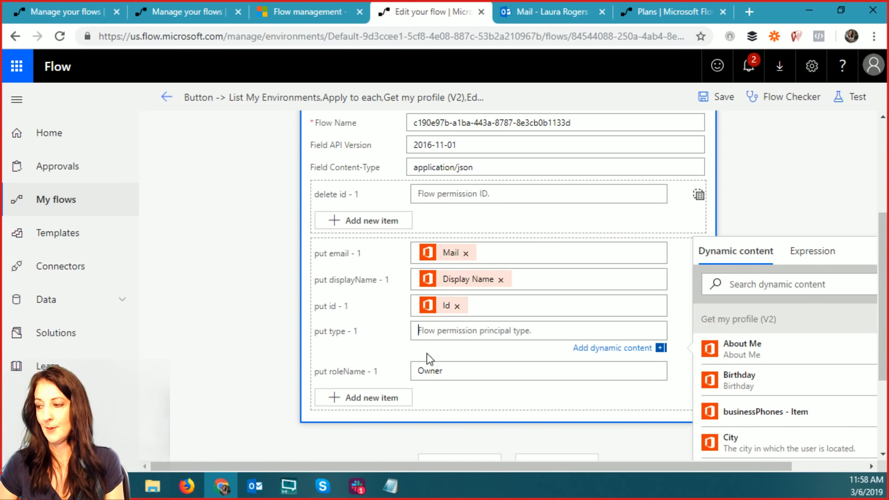
pyautogui.click(477, 372)
pyautogui.doubleClick(468, 355)
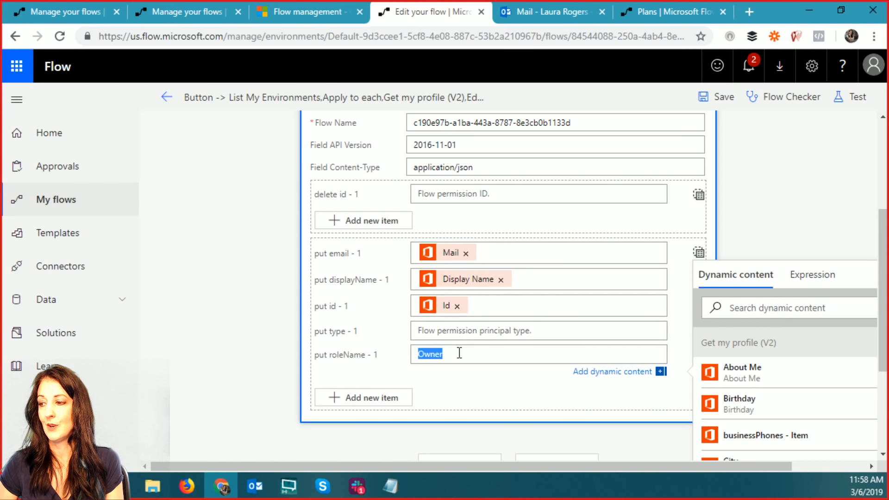
pyautogui.press('BackSpace')
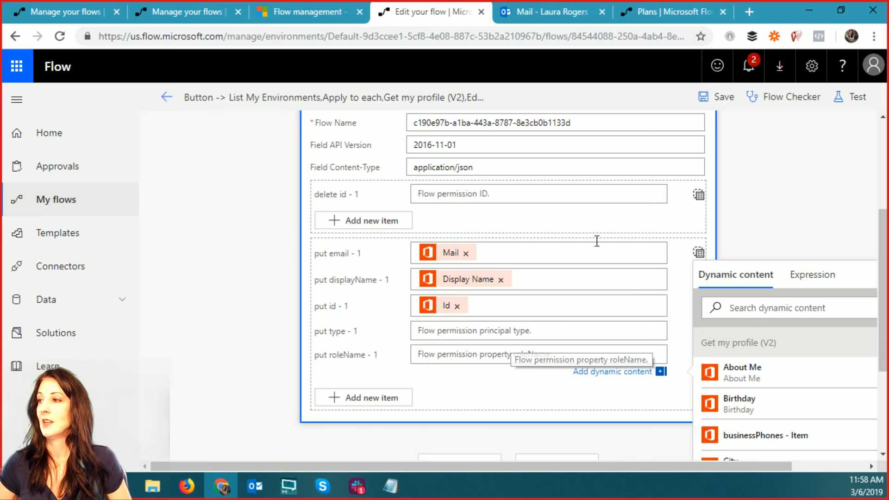
pyautogui.scroll(4, 818, 192)
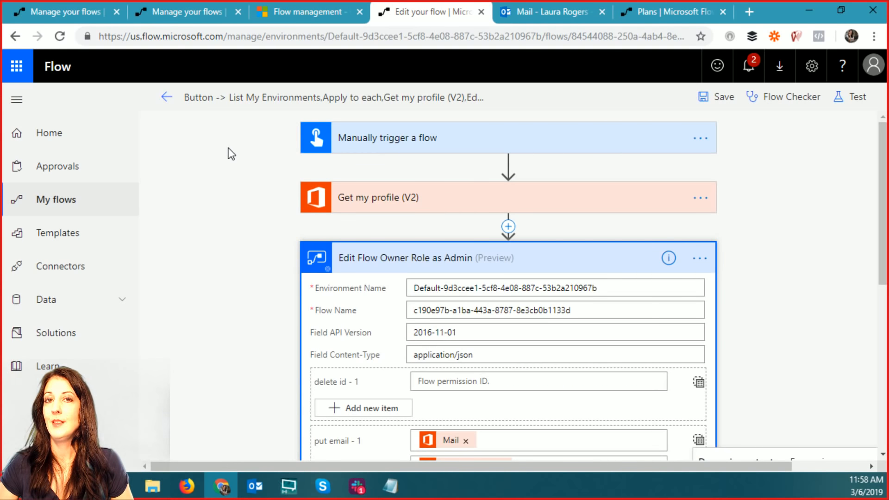
pyautogui.click(704, 99)
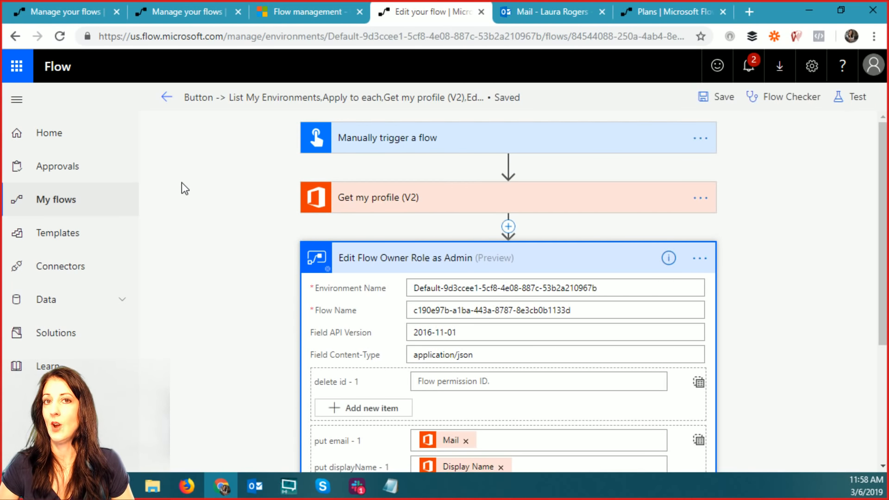
# - Leave the editor, go back to My flows, and reopen the first flow for editing
pyautogui.click(165, 100)
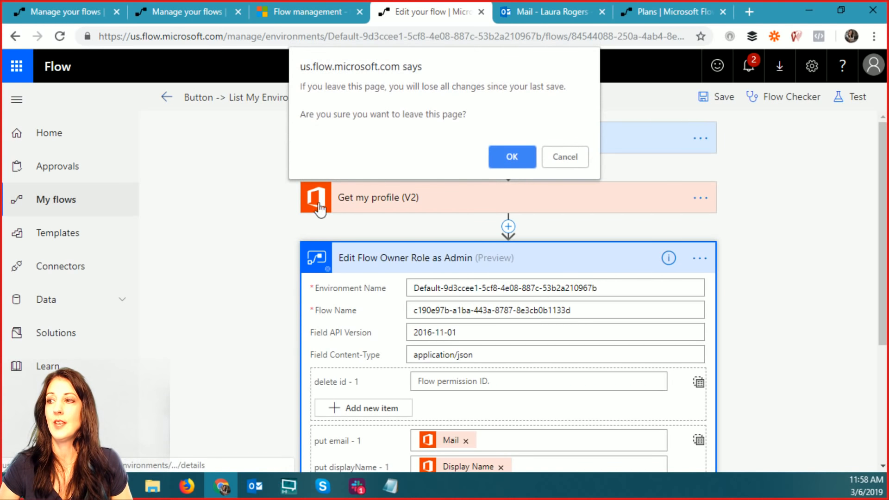
pyautogui.click(491, 157)
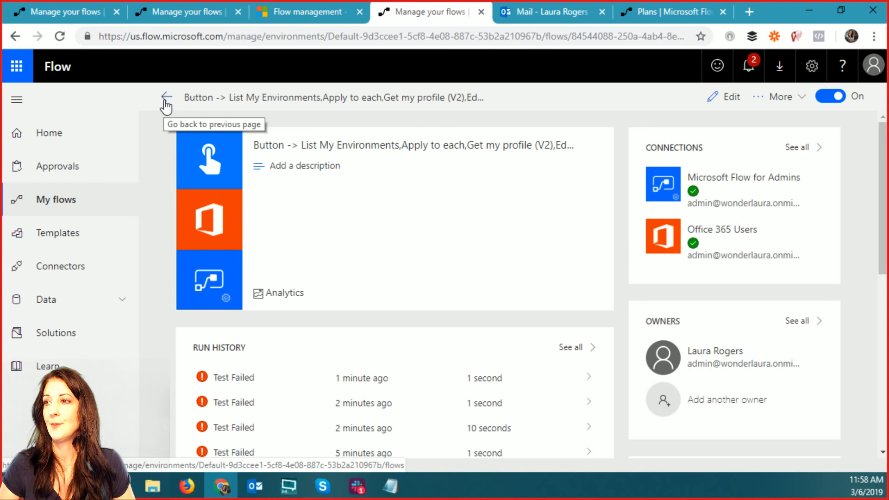
pyautogui.click(167, 99)
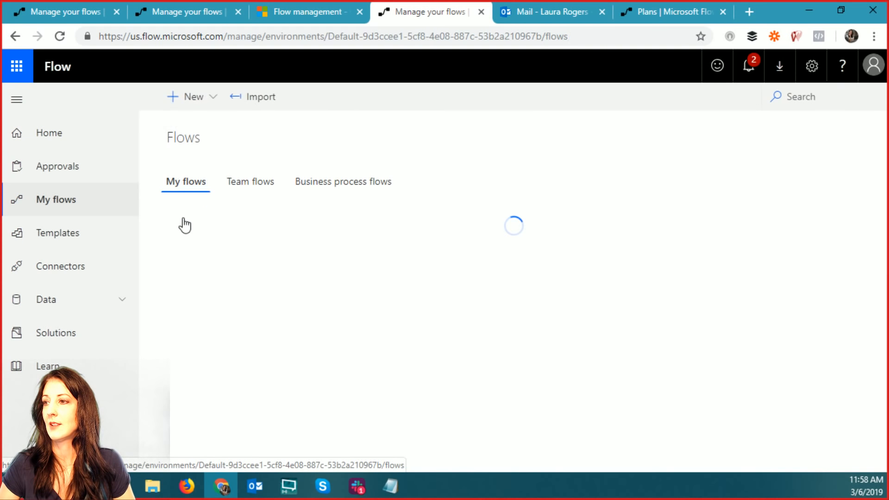
pyautogui.click(187, 98)
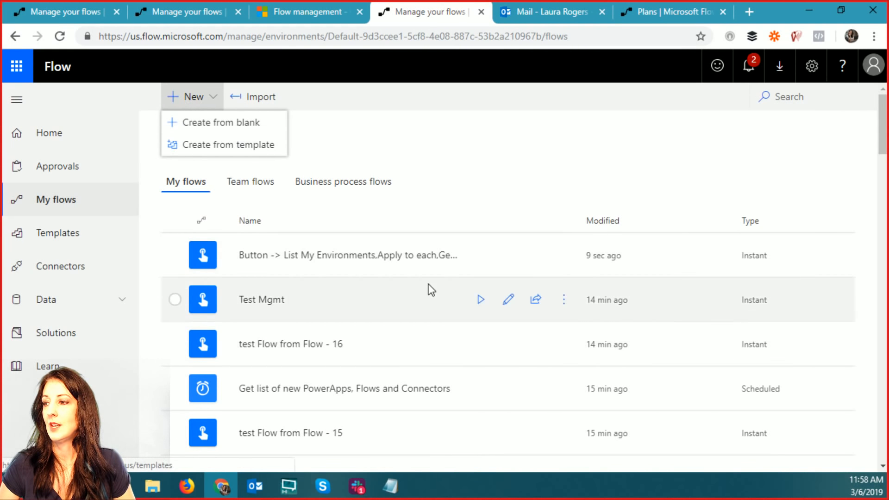
pyautogui.click(504, 259)
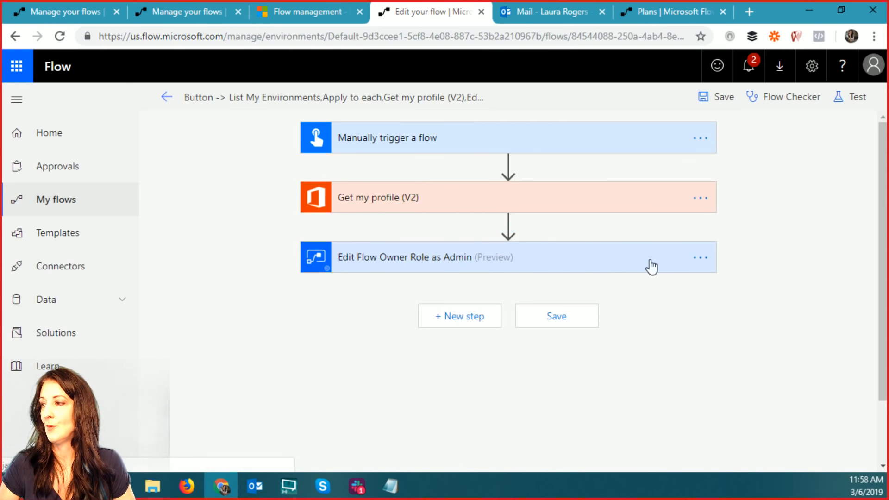
# - Delete the Edit Flow Owner Role and Get my profile steps, leaving only the trigger
pyautogui.click(700, 258)
pyautogui.click(584, 367)
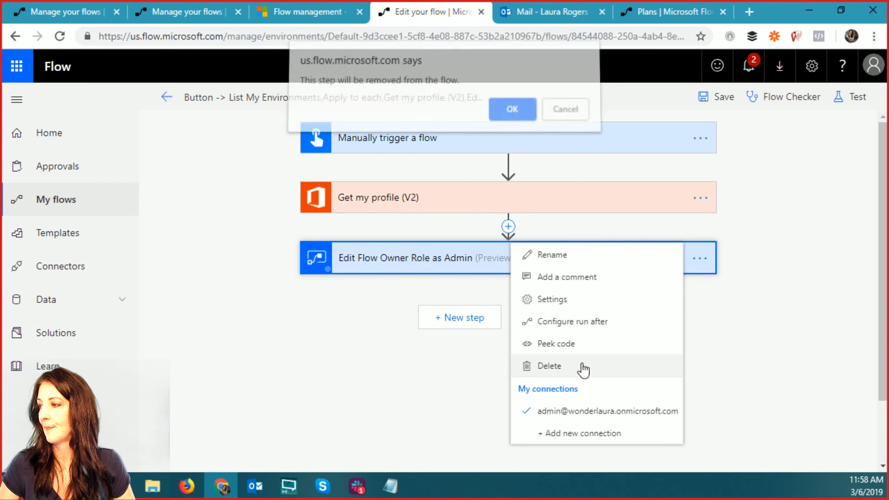
pyautogui.click(510, 111)
pyautogui.click(700, 198)
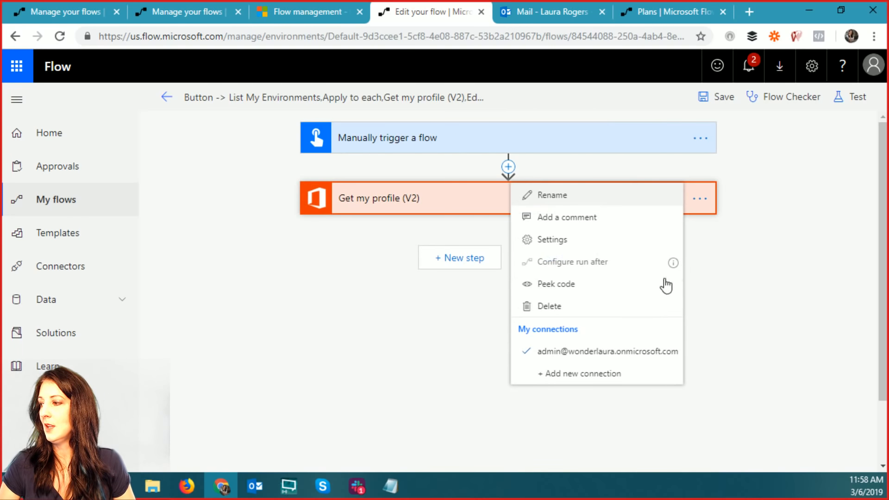
pyautogui.click(588, 307)
pyautogui.click(508, 112)
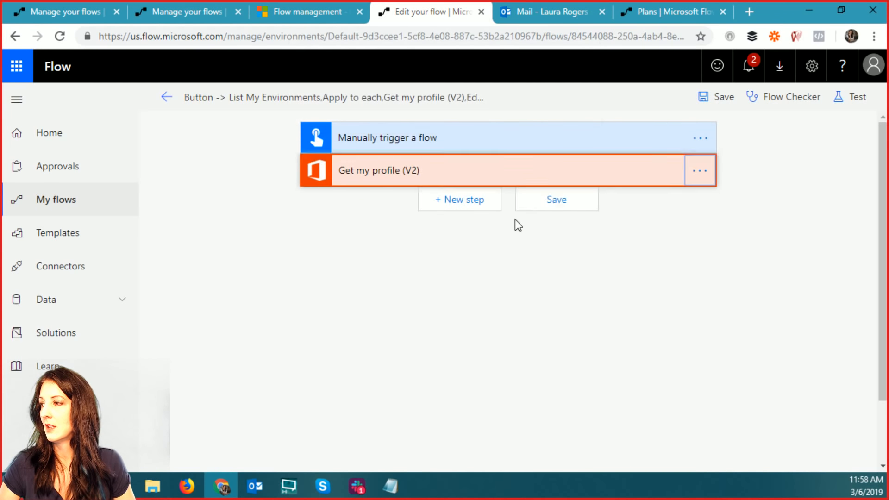
# - Add a new step, search 'flow', and browse the Flow management connector's actions
pyautogui.click(482, 200)
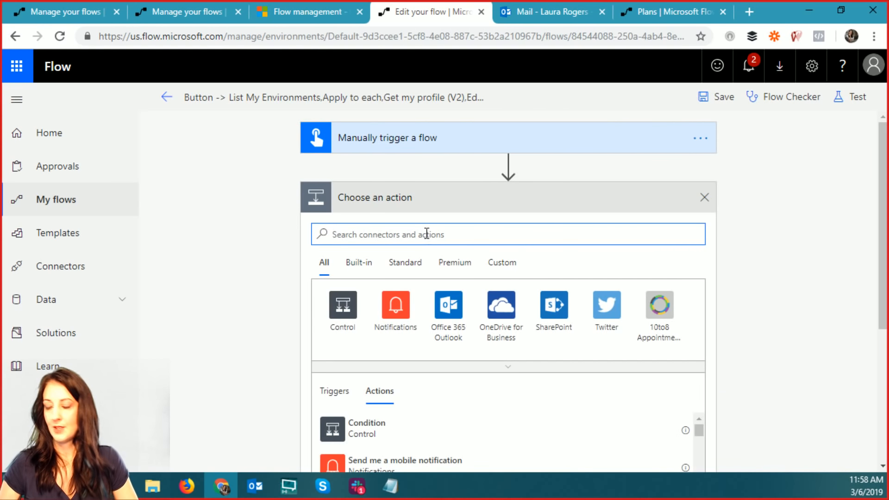
pyautogui.write('flow')
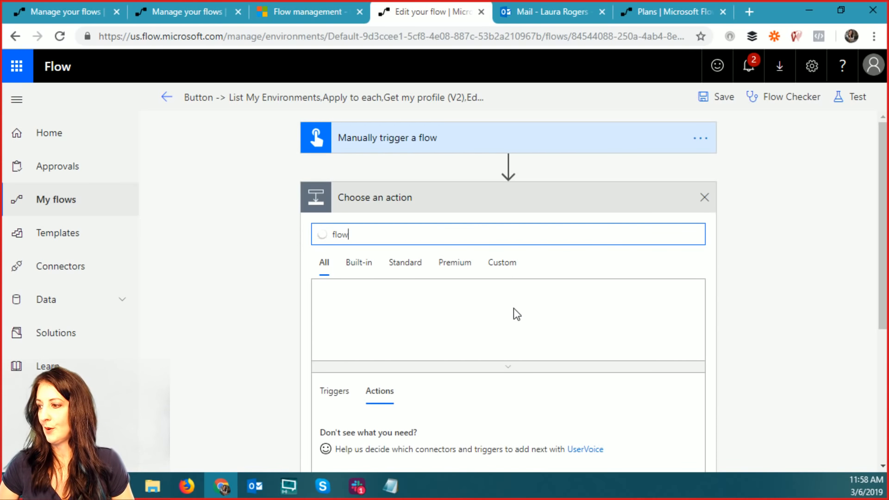
pyautogui.click(502, 315)
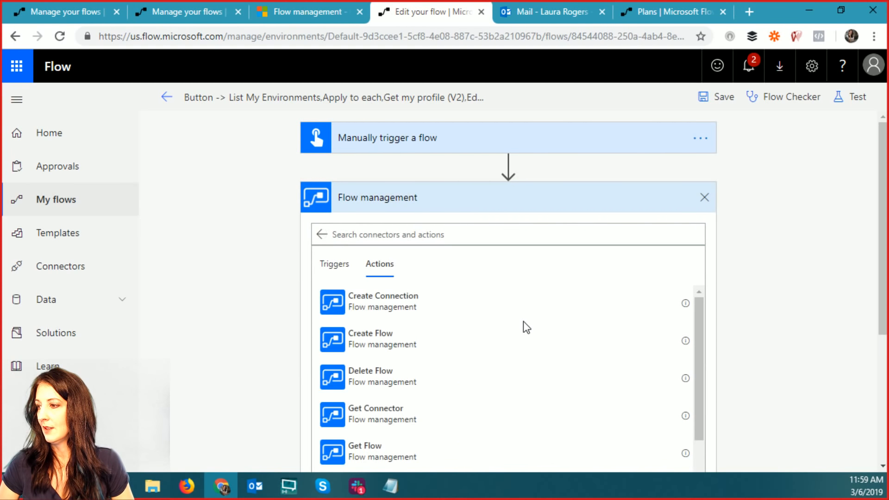
pyautogui.scroll(-3, 790, 343)
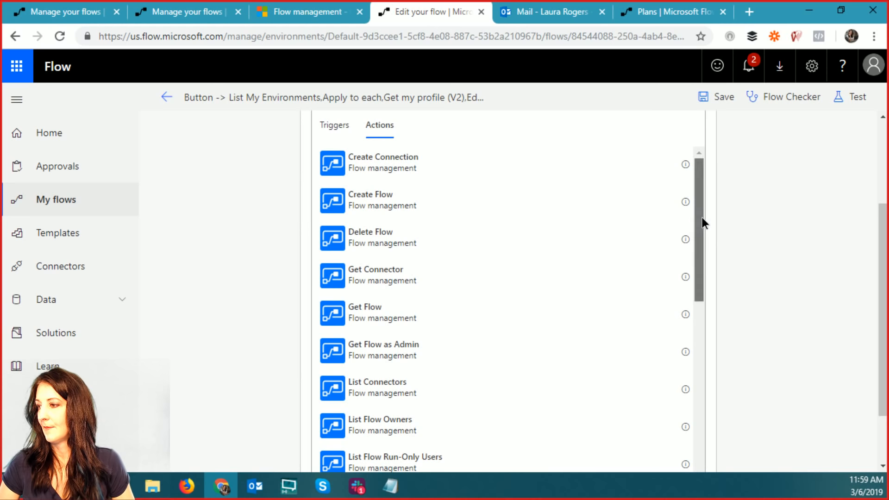
pyautogui.moveTo(702, 217); pyautogui.dragTo(674, 370)
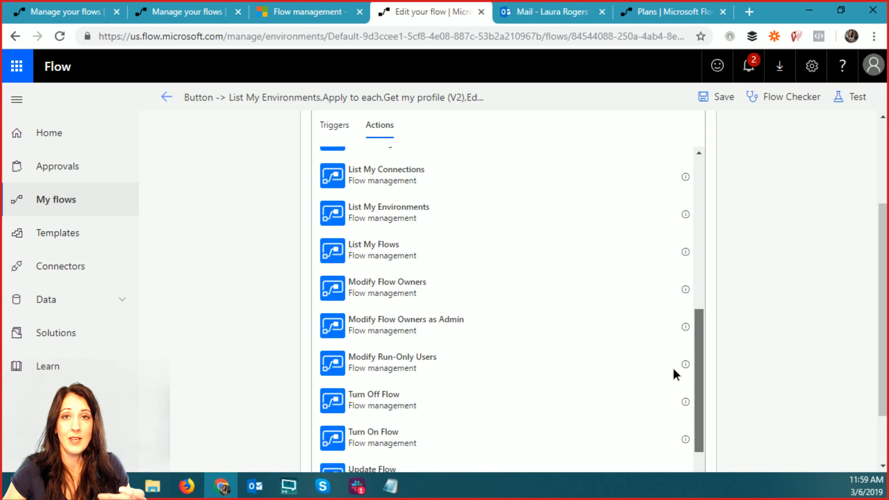
pyautogui.moveTo(673, 369); pyautogui.dragTo(674, 370)
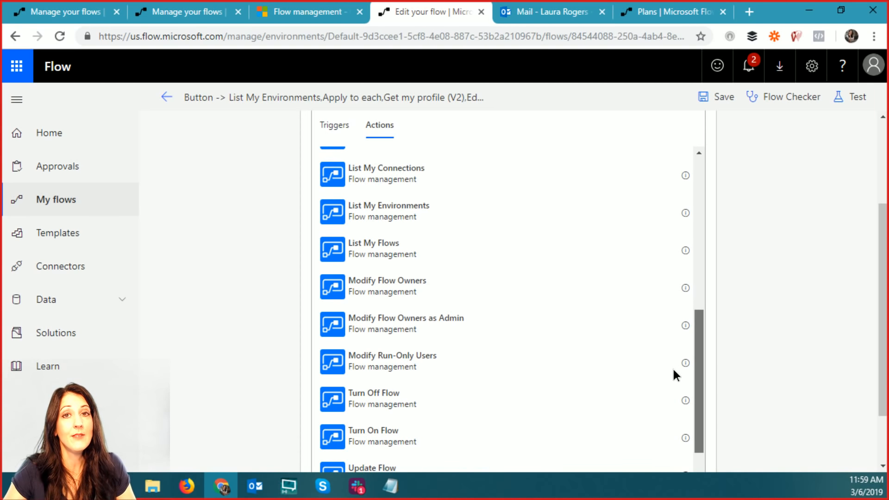
pyautogui.scroll(-1, 673, 368)
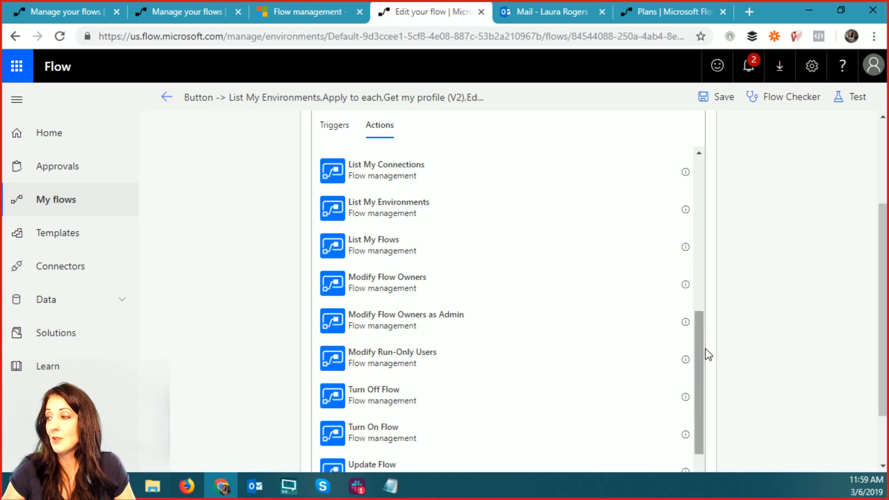
pyautogui.moveTo(698, 327); pyautogui.dragTo(698, 356)
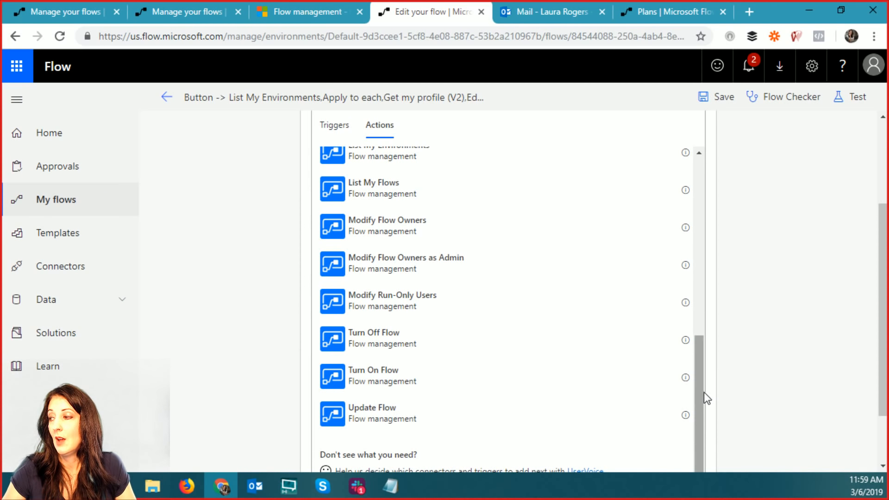
# - Choose Update Flow from the Flow management actions, leaving its Environment, Flow, Display Name fields empty
pyautogui.click(399, 418)
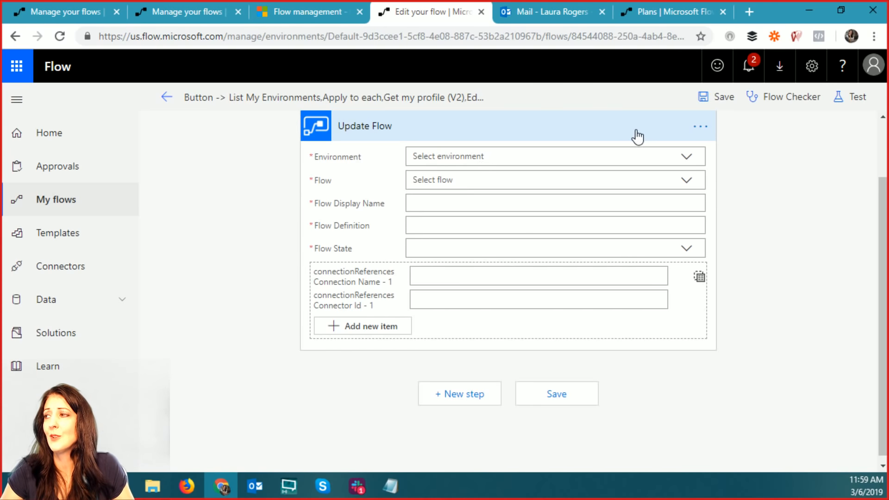
pyautogui.scroll(2, 389, 369)
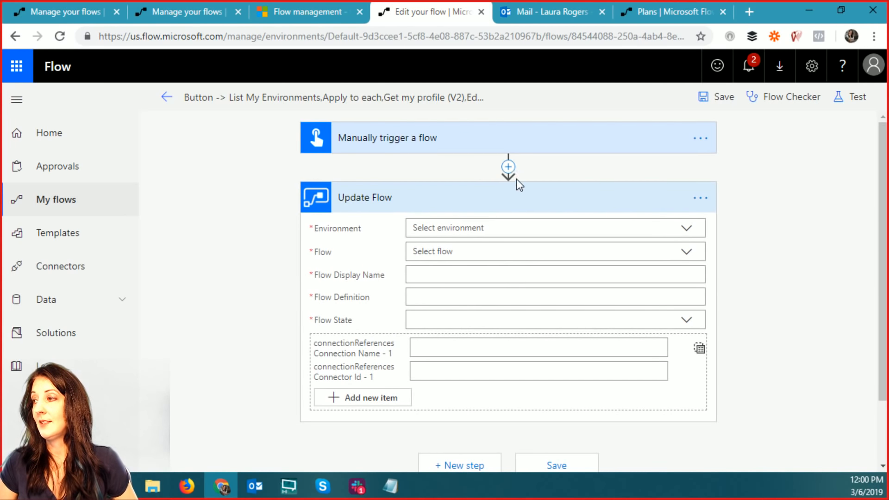
# - Delete the Update Flow step and confirm its removal
pyautogui.click(509, 167)
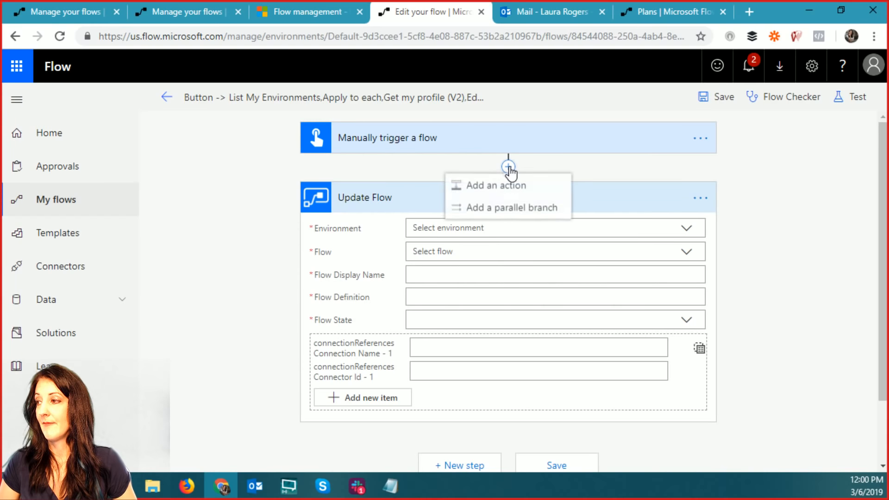
pyautogui.click(700, 198)
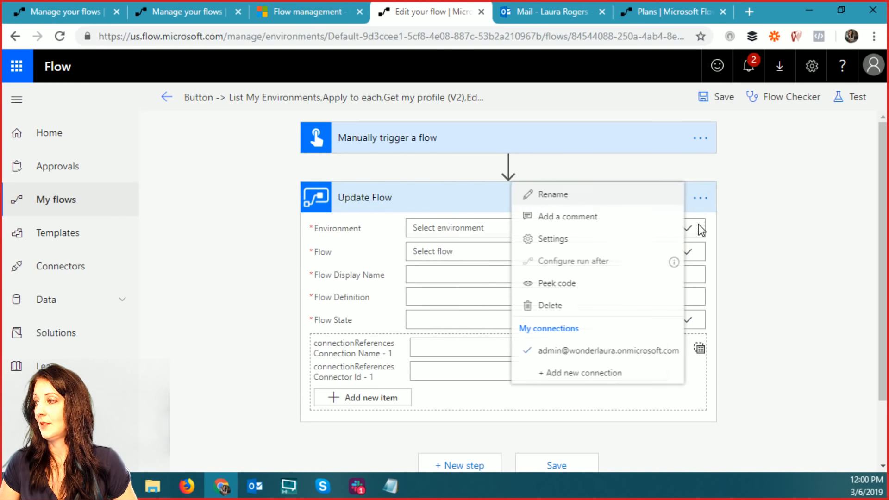
pyautogui.click(559, 307)
pyautogui.click(512, 116)
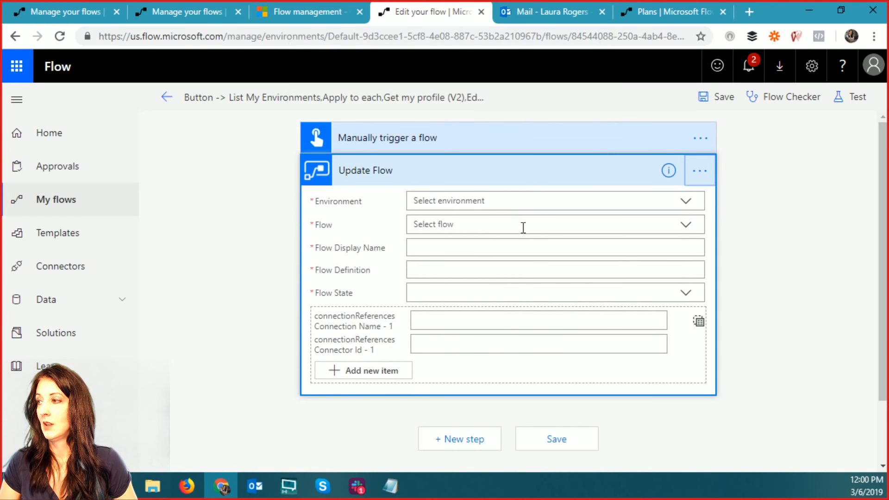
# - Start a new step, search 'flow', and browse the Microsoft Flow for Admins connector's actions and triggers
pyautogui.click(461, 203)
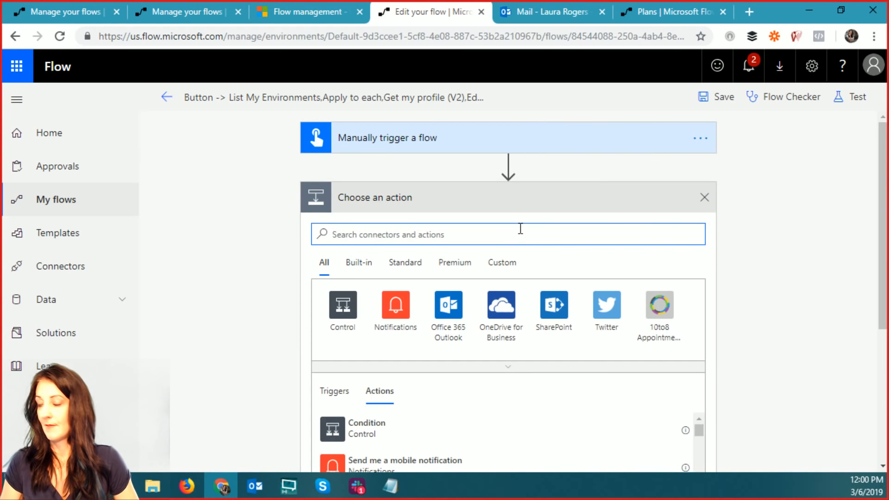
pyautogui.write('flow')
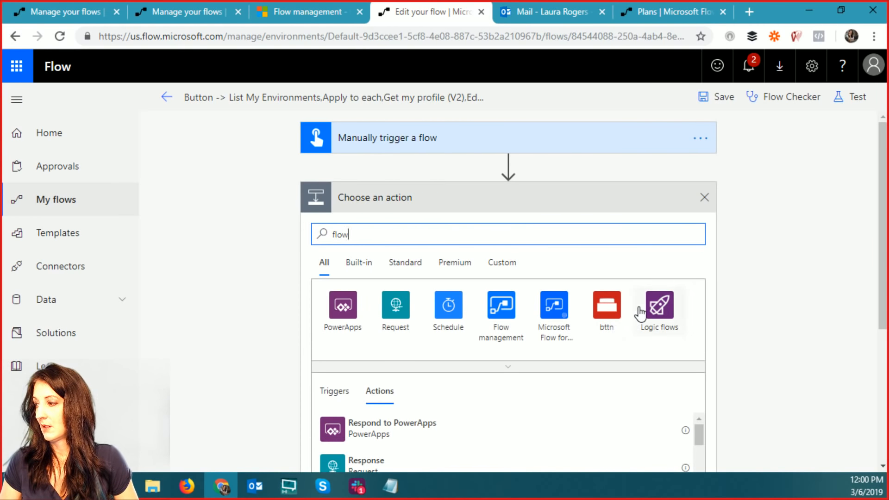
pyautogui.scroll(-2, 560, 245)
pyautogui.click(556, 239)
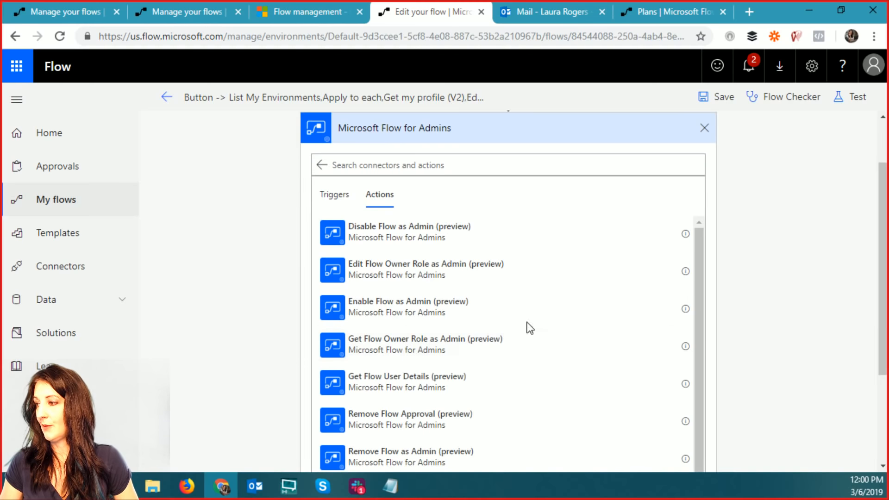
pyautogui.scroll(-2, 777, 273)
pyautogui.scroll(-1, 718, 238)
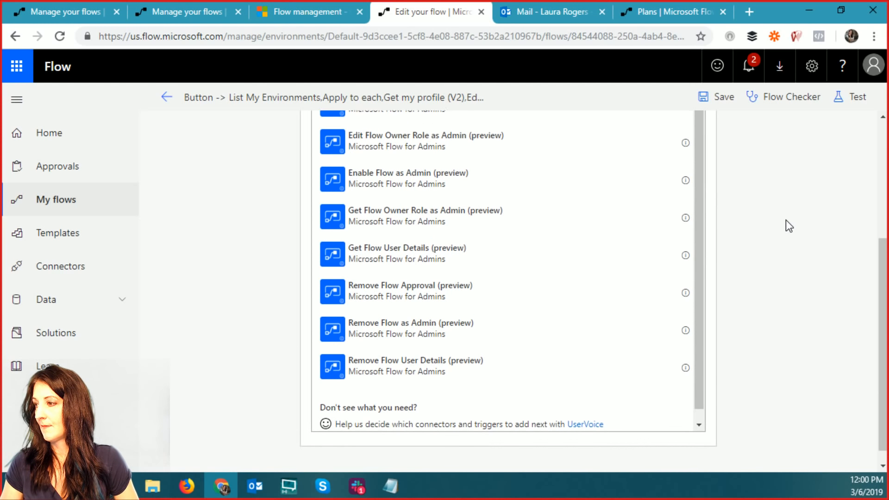
pyautogui.scroll(3, 786, 224)
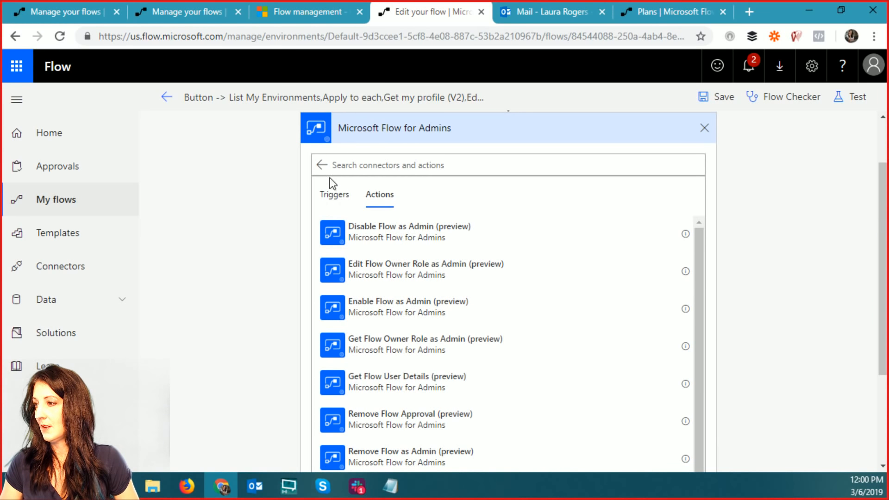
pyautogui.click(337, 194)
pyautogui.click(321, 168)
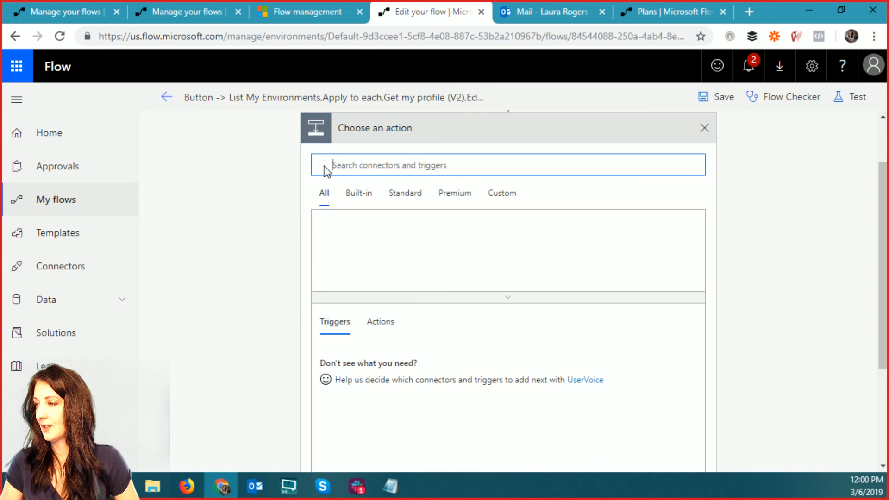
# - Retype the 'flow' search, try the built-in and standard connector filters, then cancel the step
pyautogui.write('flow')
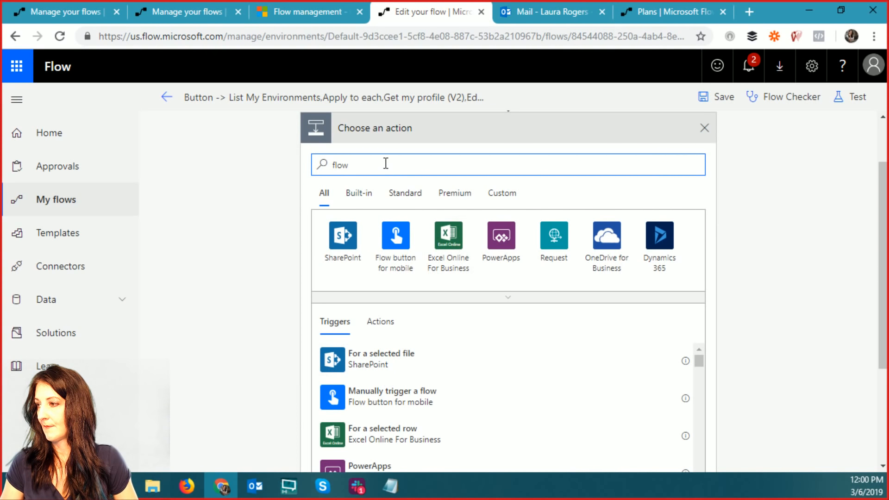
pyautogui.press('BackSpace')
pyautogui.press('BackSpace')
pyautogui.press('BackSpace')
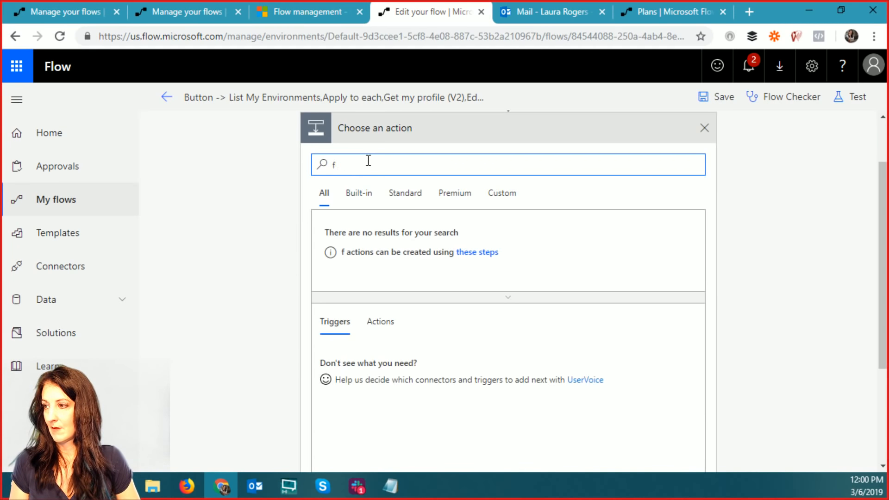
pyautogui.write('low')
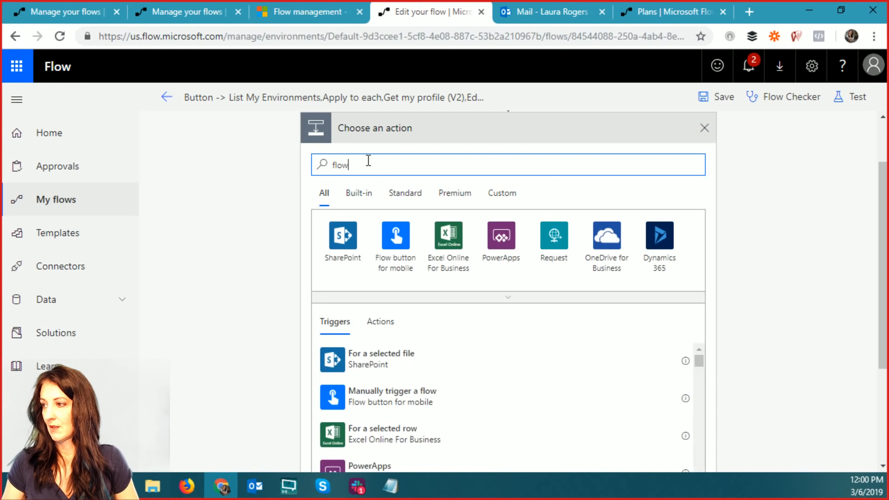
pyautogui.scroll(2, 433, 250)
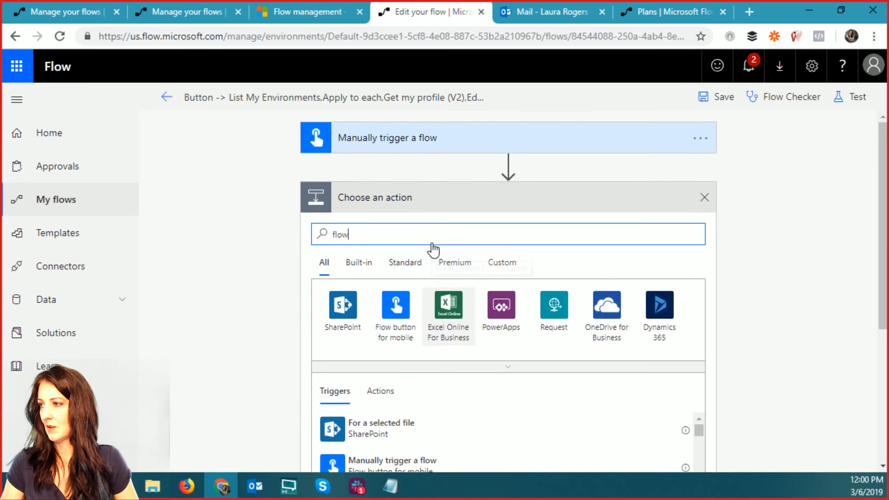
pyautogui.scroll(-4, 604, 314)
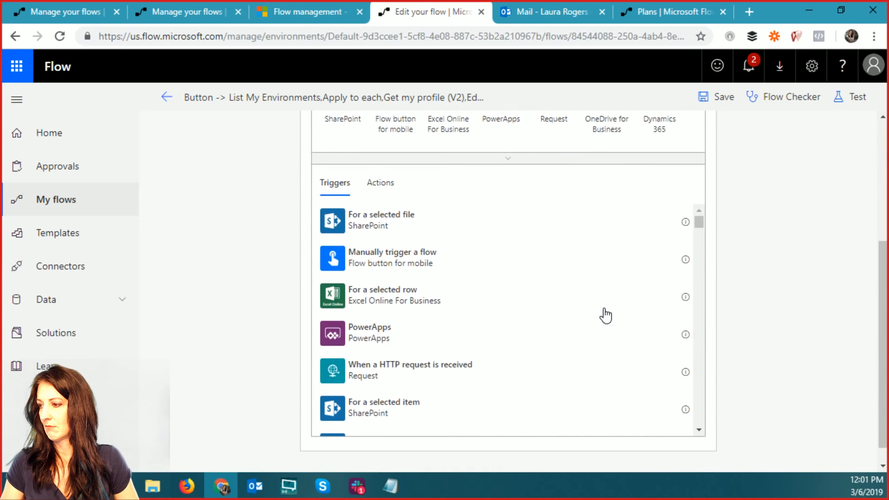
pyautogui.scroll(4, 433, 250)
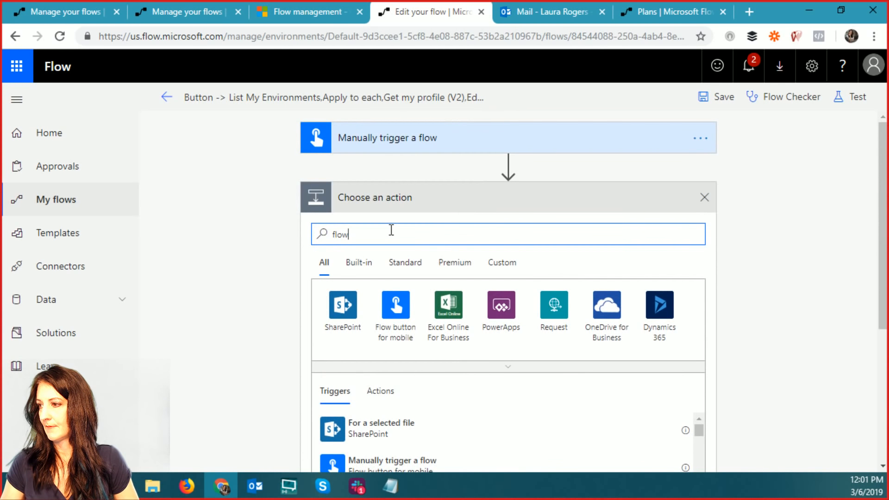
pyautogui.click(360, 266)
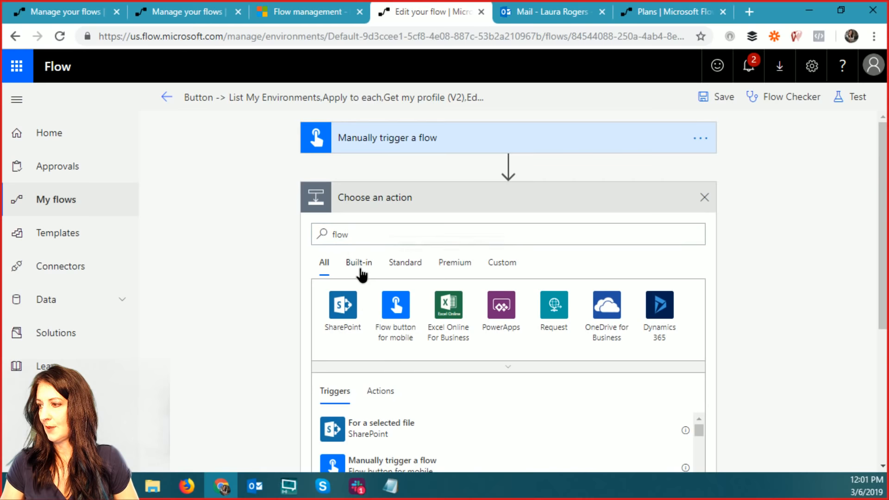
pyautogui.click(401, 269)
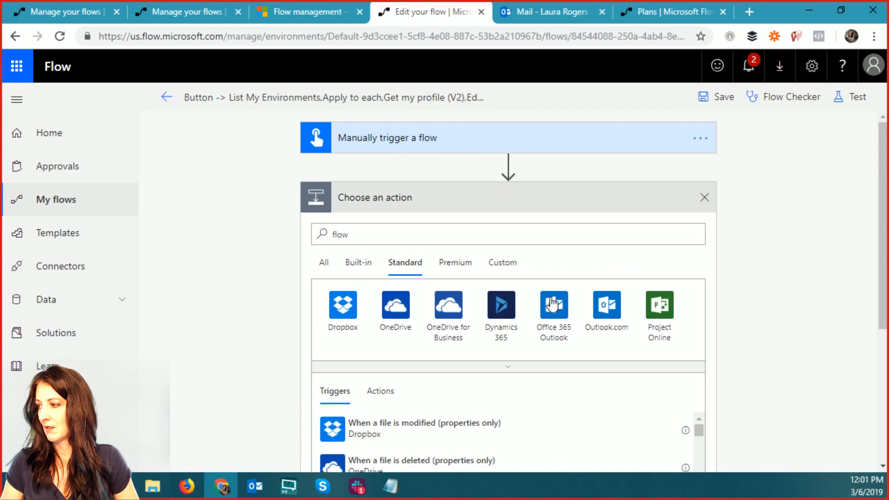
pyautogui.click(387, 234)
pyautogui.moveTo(387, 234); pyautogui.dragTo(317, 234)
pyautogui.press('BackSpace')
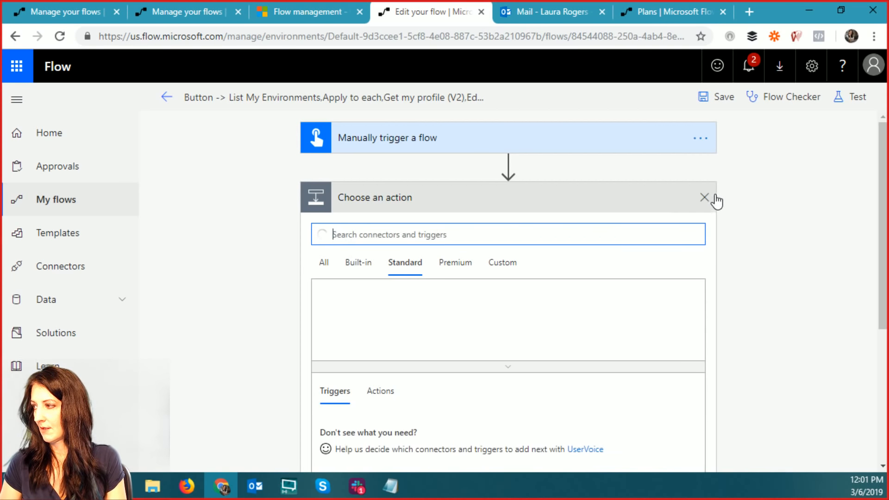
pyautogui.click(705, 197)
# - Add a new step after the trigger, search 'flow', and open the Flow management connector's actions
pyautogui.click(470, 202)
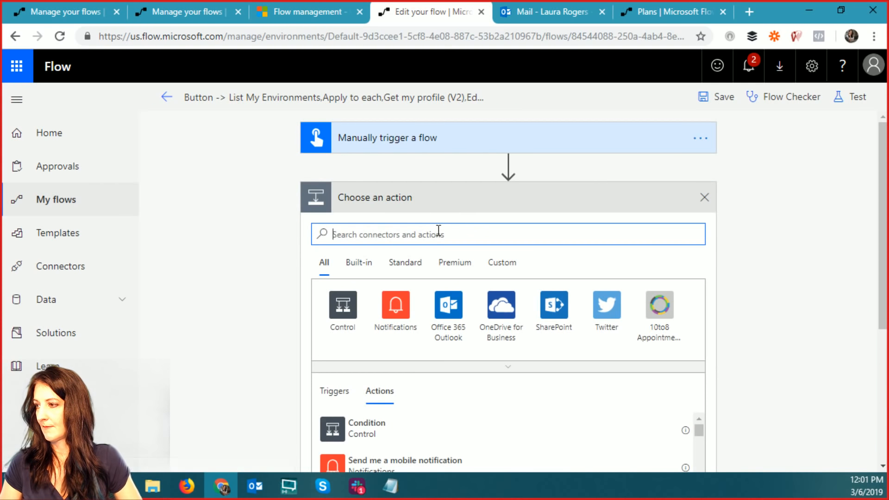
pyautogui.write('flow')
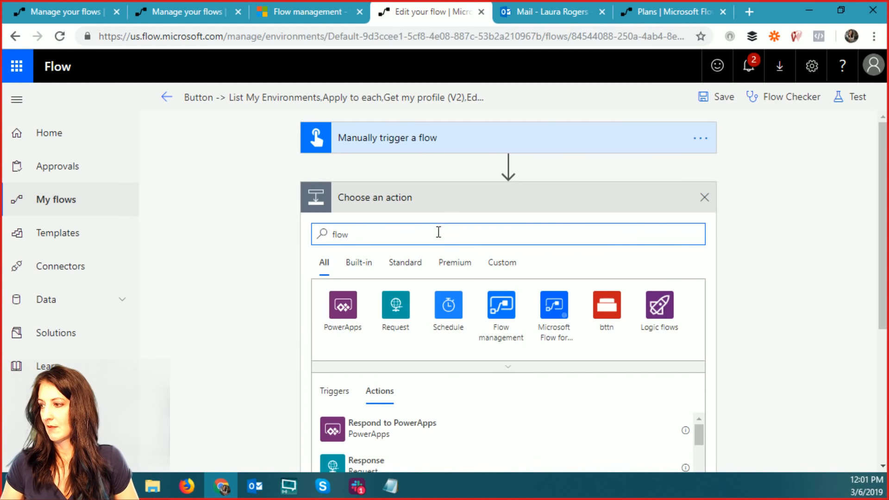
pyautogui.click(502, 305)
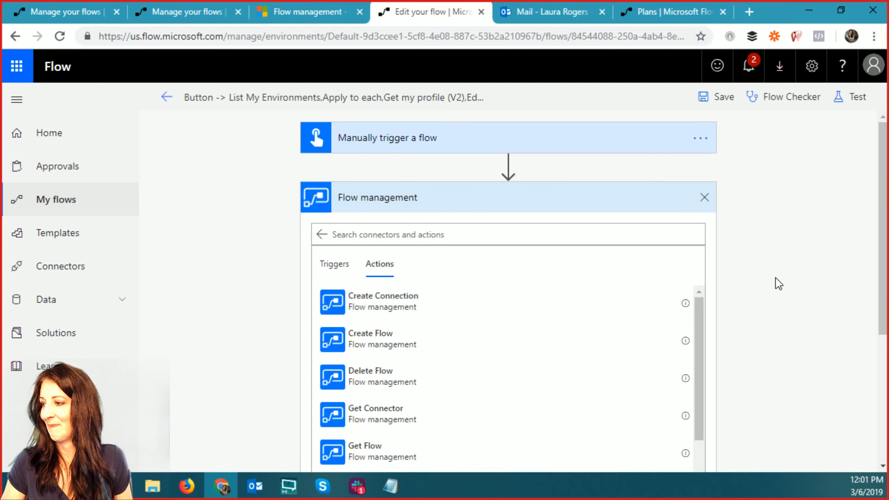
pyautogui.scroll(-3, 777, 283)
pyautogui.moveTo(700, 221); pyautogui.dragTo(702, 168)
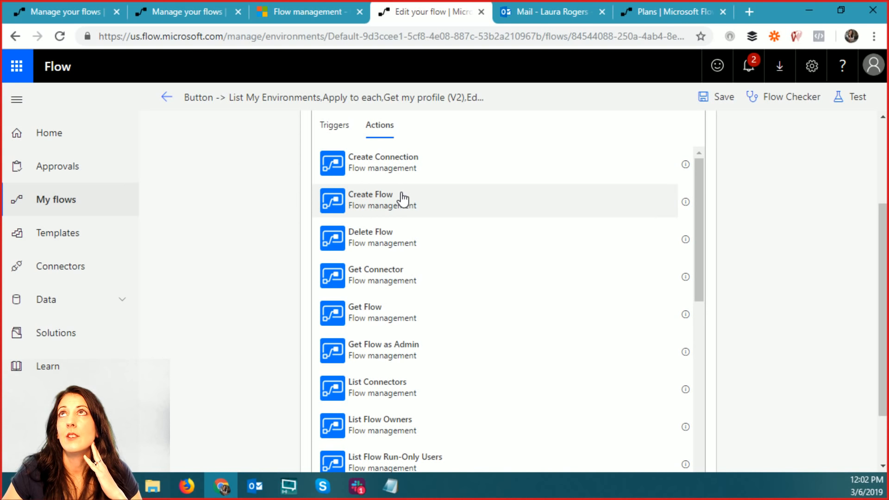
pyautogui.scroll(2, 670, 185)
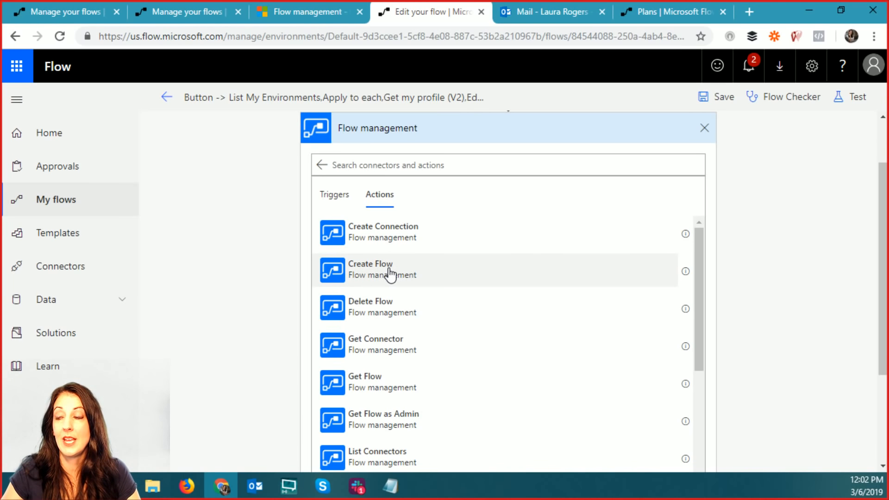
pyautogui.scroll(3, 389, 273)
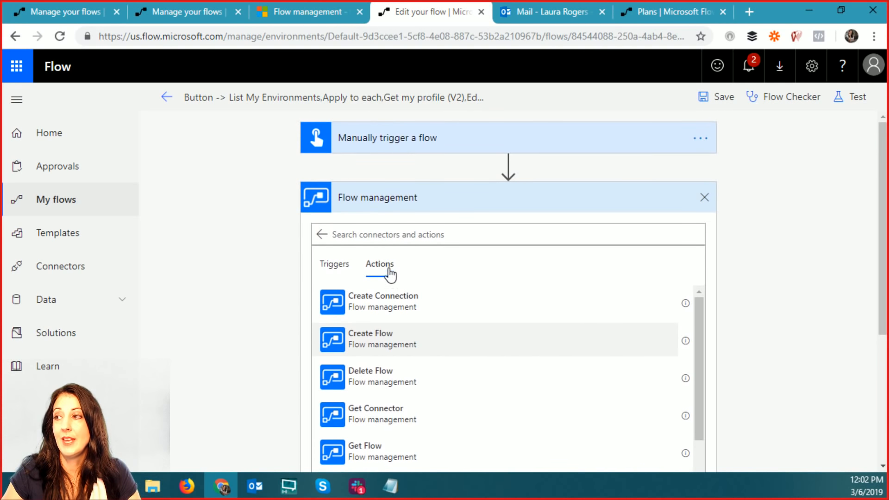
# - Add a Text input to the manual button trigger
pyautogui.click(419, 141)
pyautogui.click(349, 176)
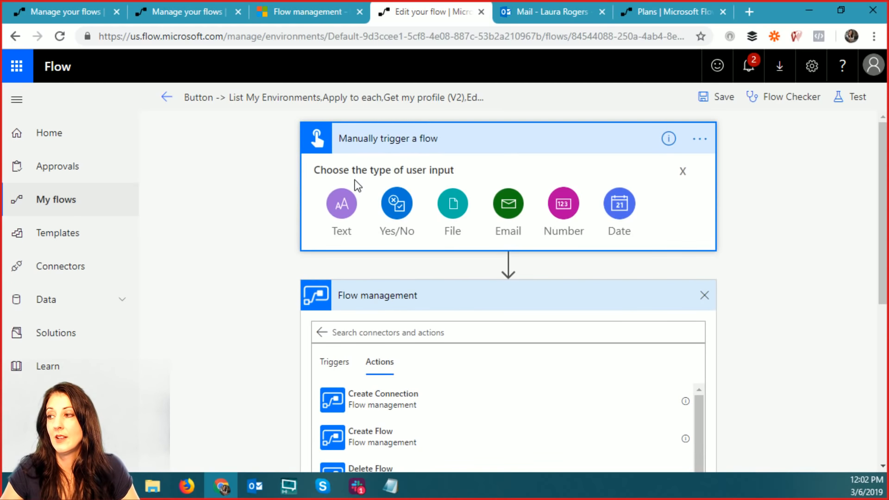
pyautogui.click(342, 204)
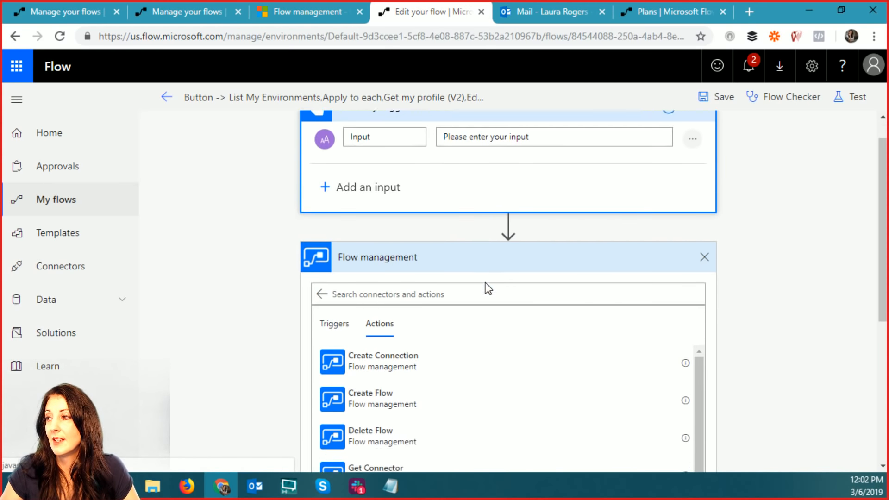
# - Add a Create Flow action whose Flow Display Name uses the trigger's Input token
pyautogui.scroll(-5, 485, 283)
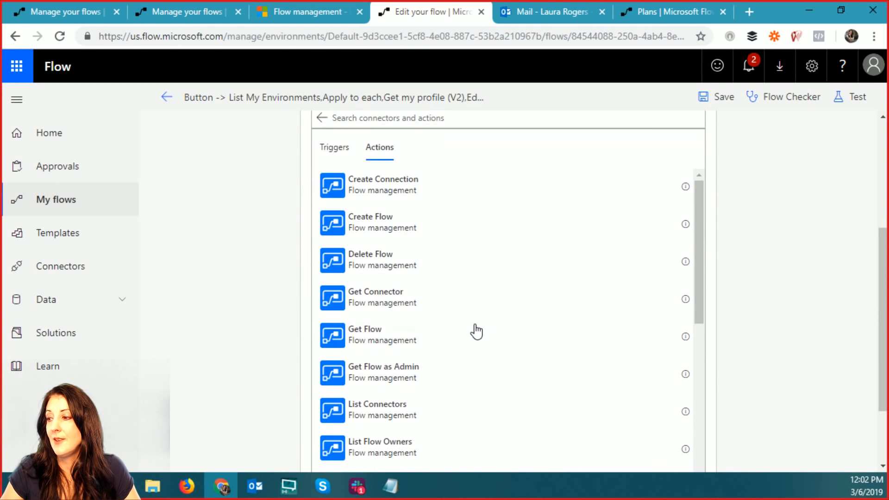
pyautogui.click(387, 232)
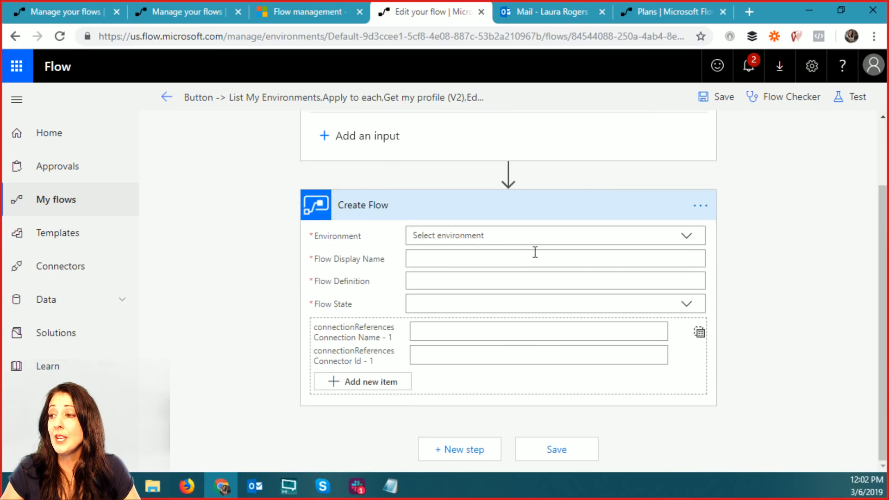
pyautogui.click(431, 258)
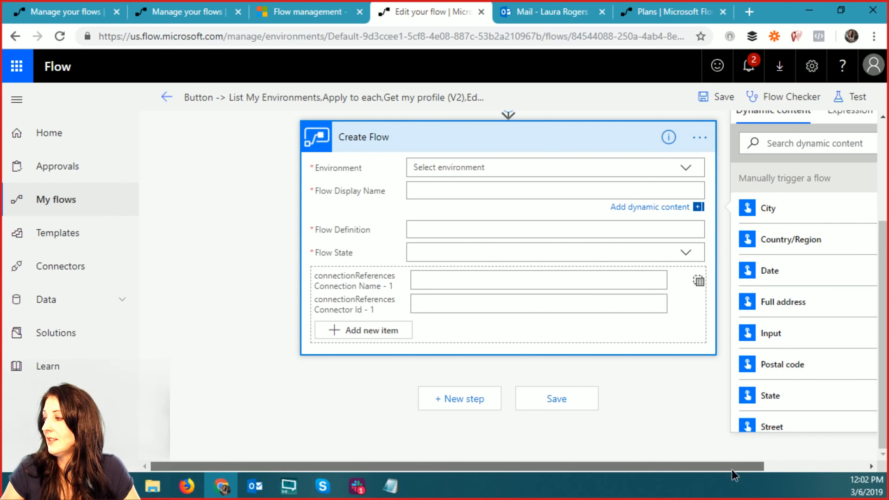
pyautogui.moveTo(731, 468); pyautogui.dragTo(818, 343)
pyautogui.scroll(-2, 817, 344)
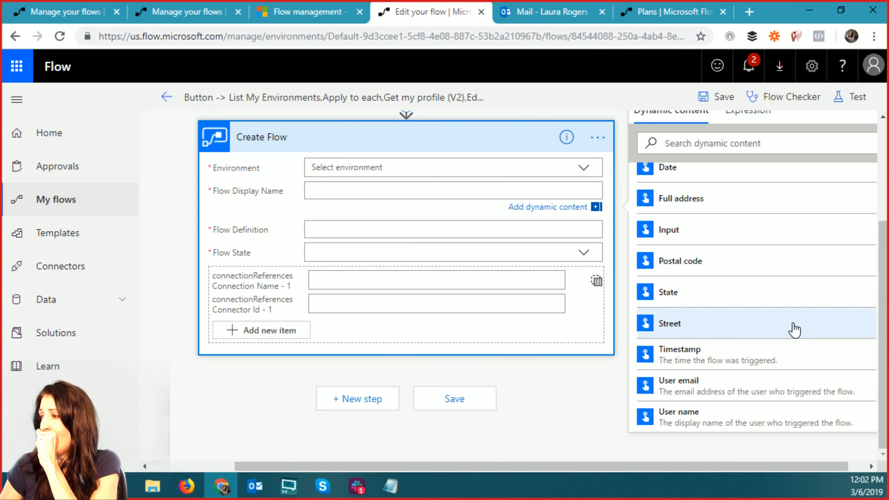
pyautogui.scroll(3, 794, 330)
pyautogui.click(708, 335)
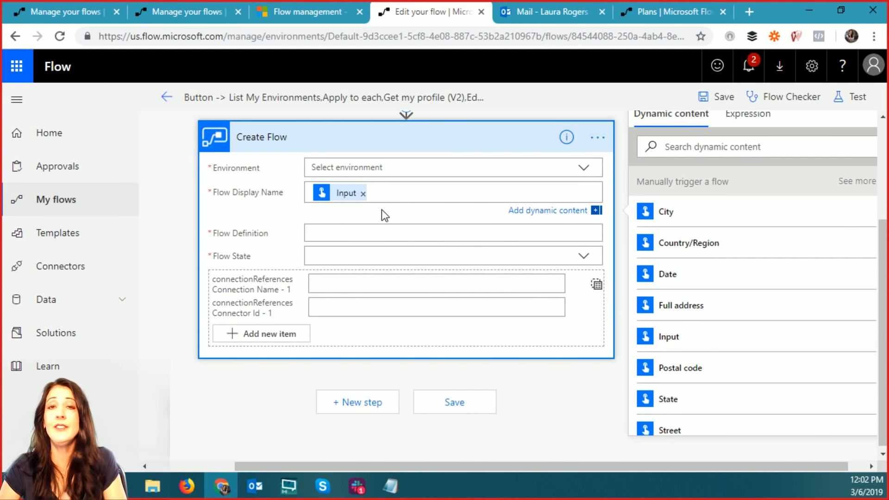